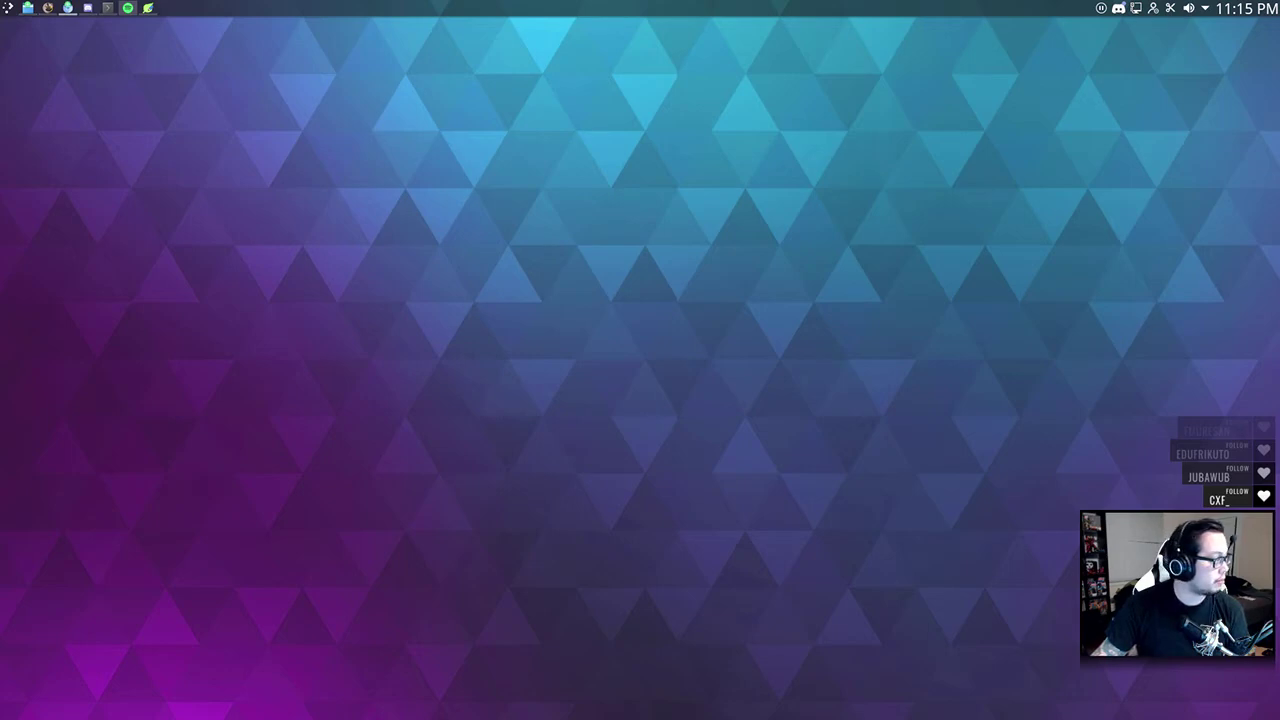
Reload the leagueoflegends-linux repository page on GitHub and review its file list and README installation instructions
{"action": "left_click_drag", "start_coordinate": [0, 58], "coordinate": [200, 1]}
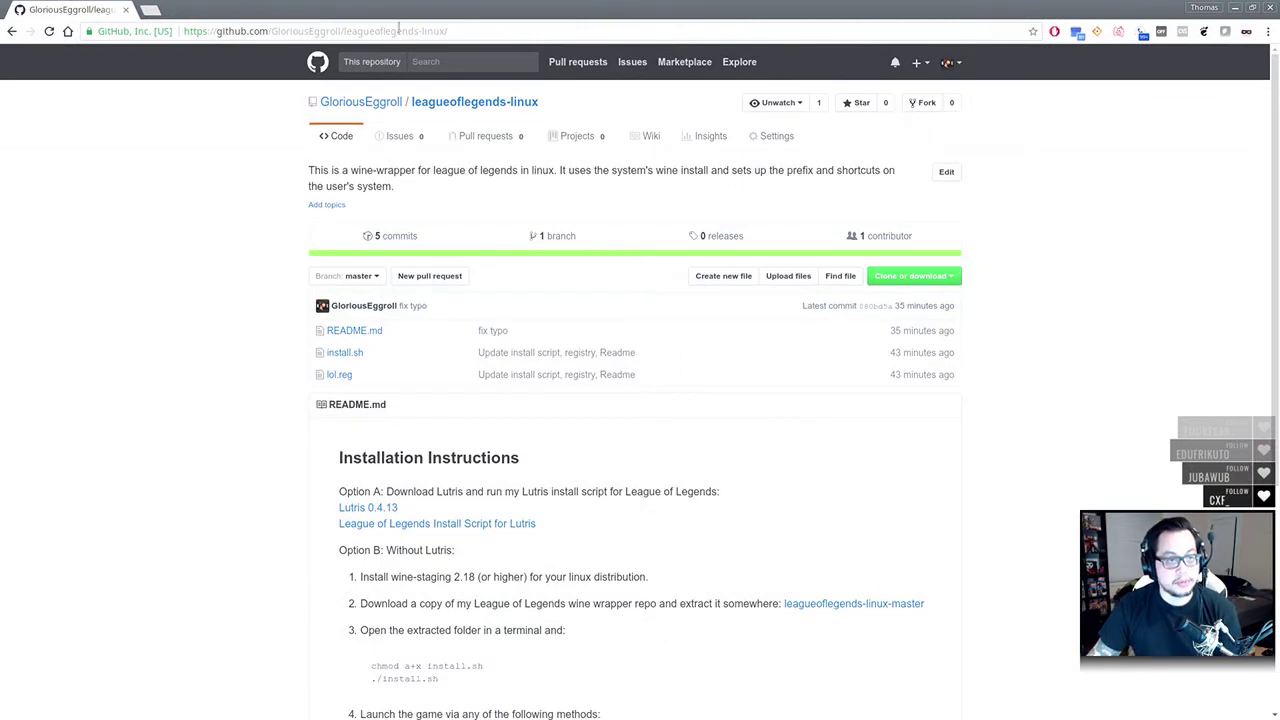
{"action": "left_click_drag", "start_coordinate": [273, 31], "coordinate": [448, 31]}
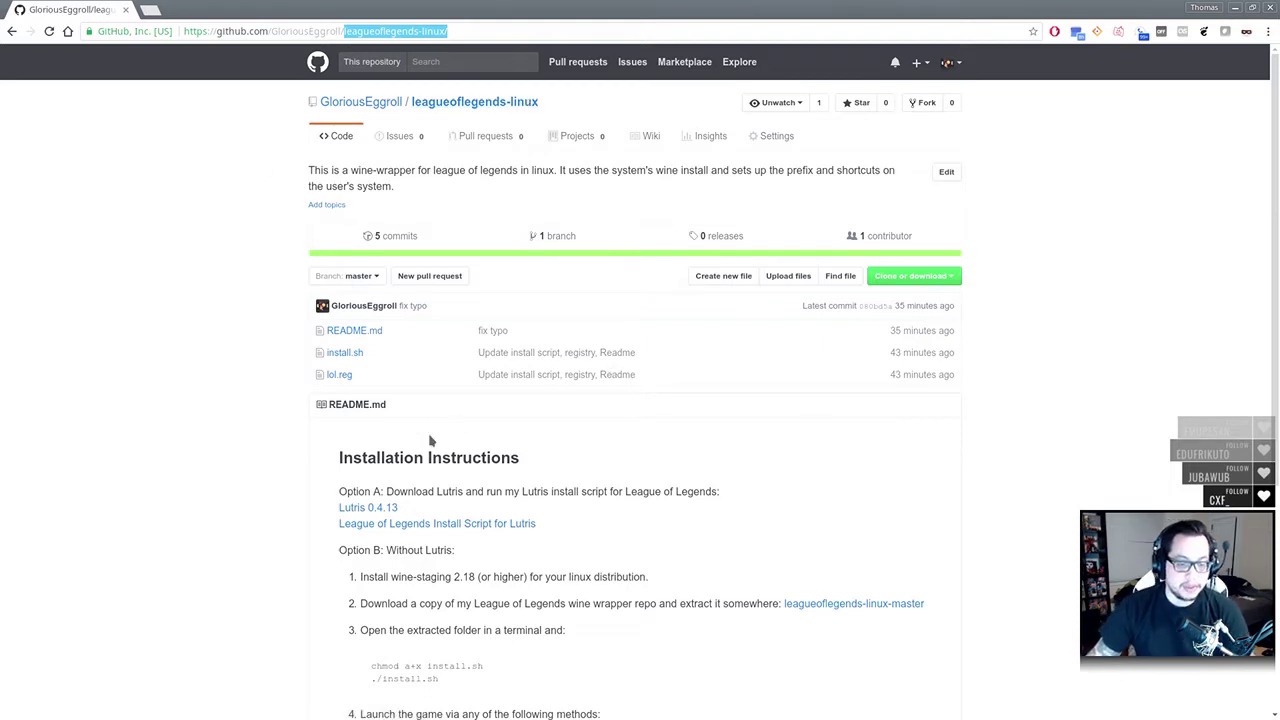
{"action": "key", "text": "Return"}
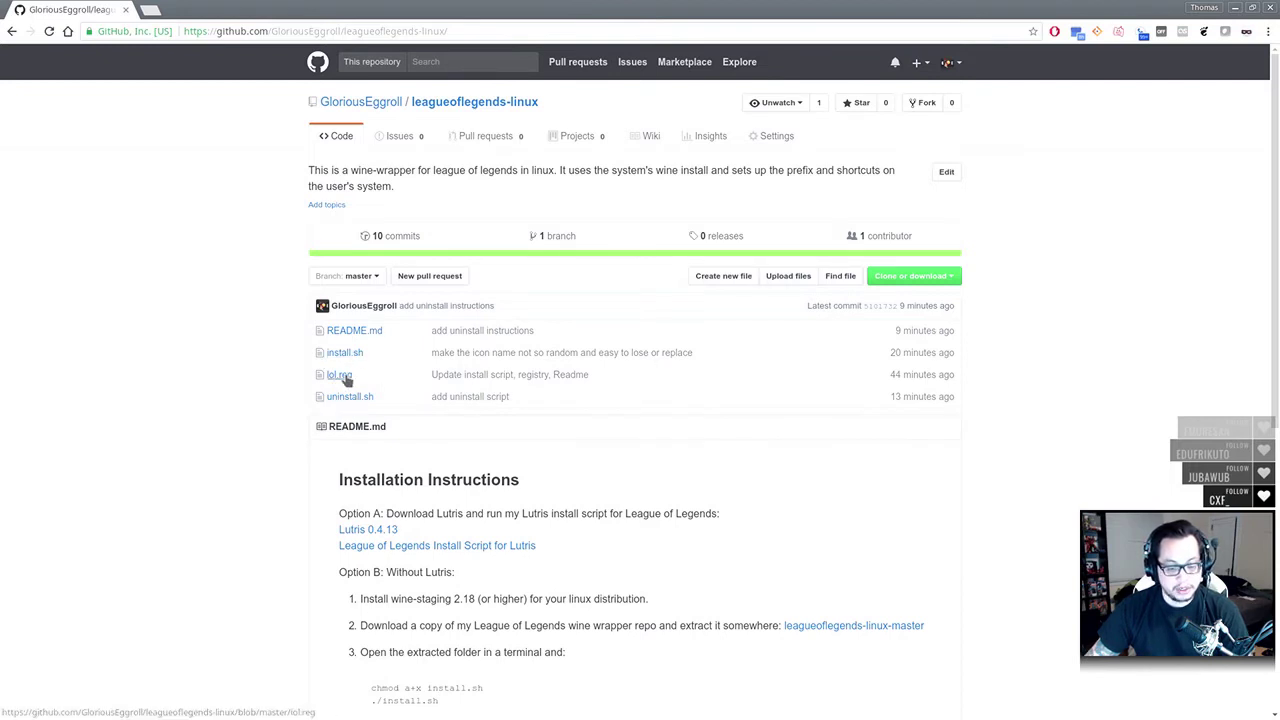
{"action": "scroll", "coordinate": [734, 386], "scroll_direction": "down", "scroll_amount": 5}
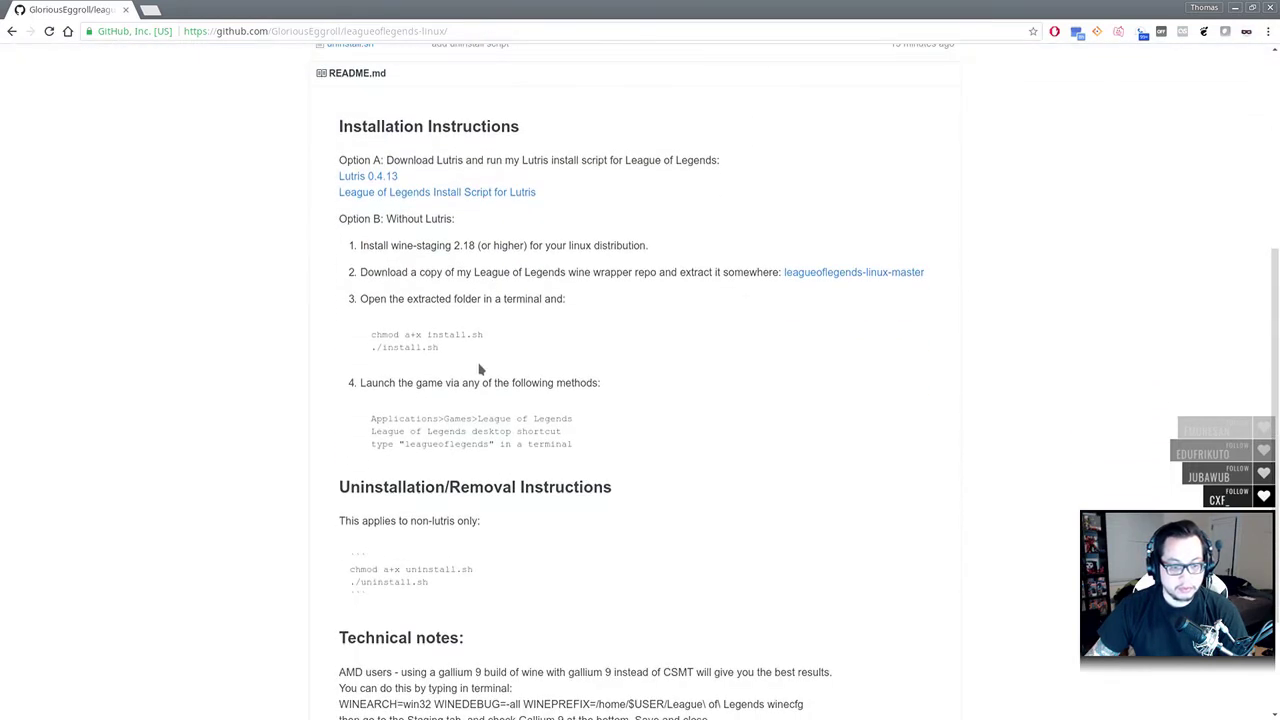
{"action": "scroll", "coordinate": [849, 372], "scroll_direction": "up", "scroll_amount": 3}
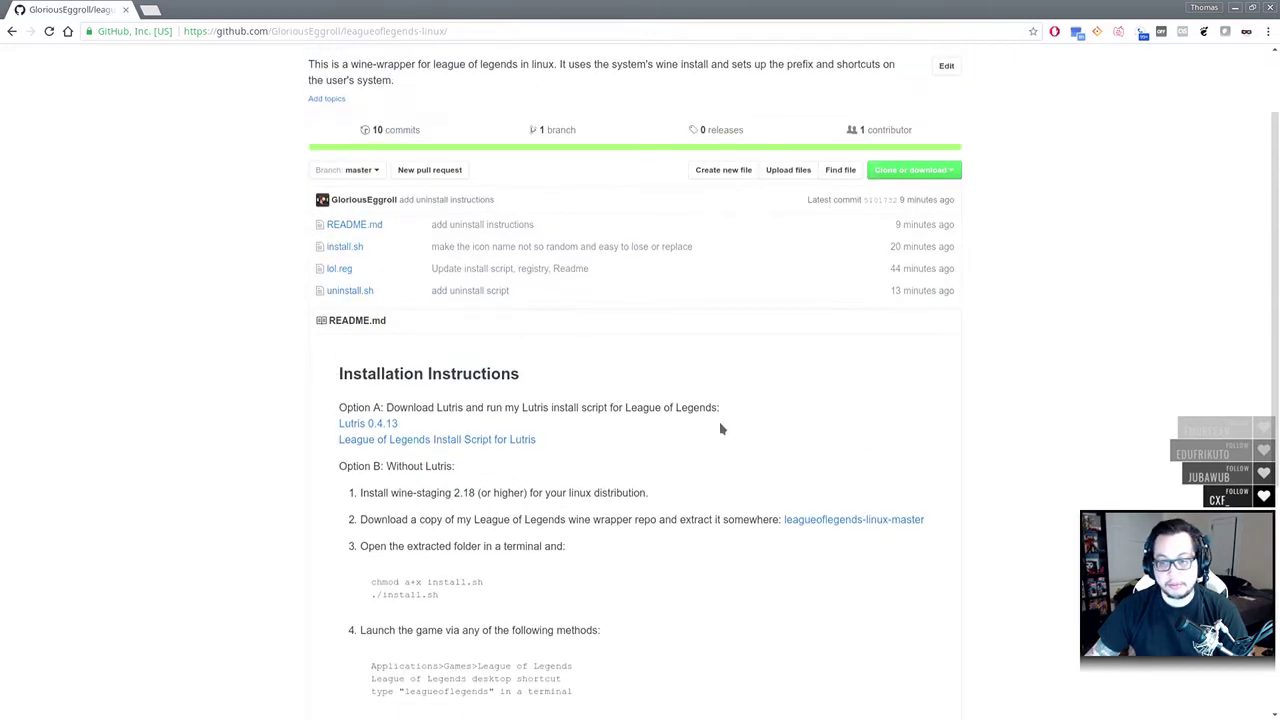
{"action": "scroll", "coordinate": [730, 430], "scroll_direction": "up", "scroll_amount": 1}
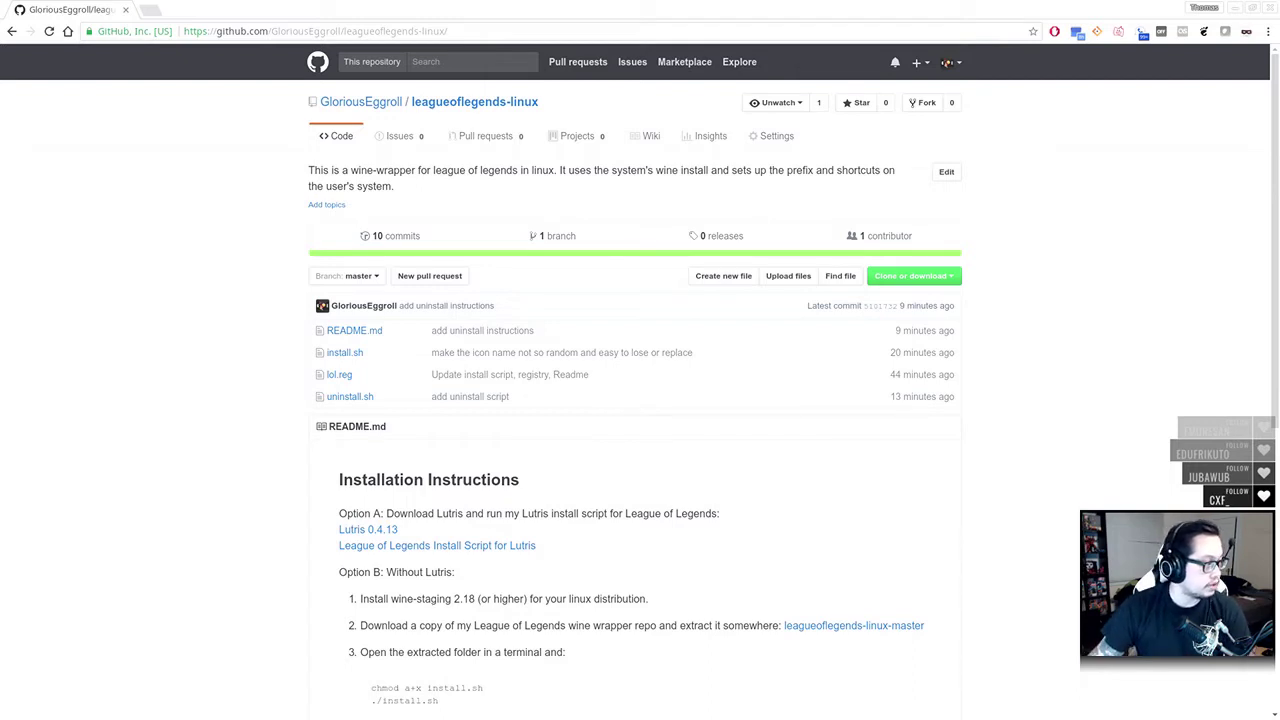
Switch to the League of Legends page on Lutris, start its Windows installer and dismiss the xdg-open request
{"action": "key", "text": "alt+Tab"}
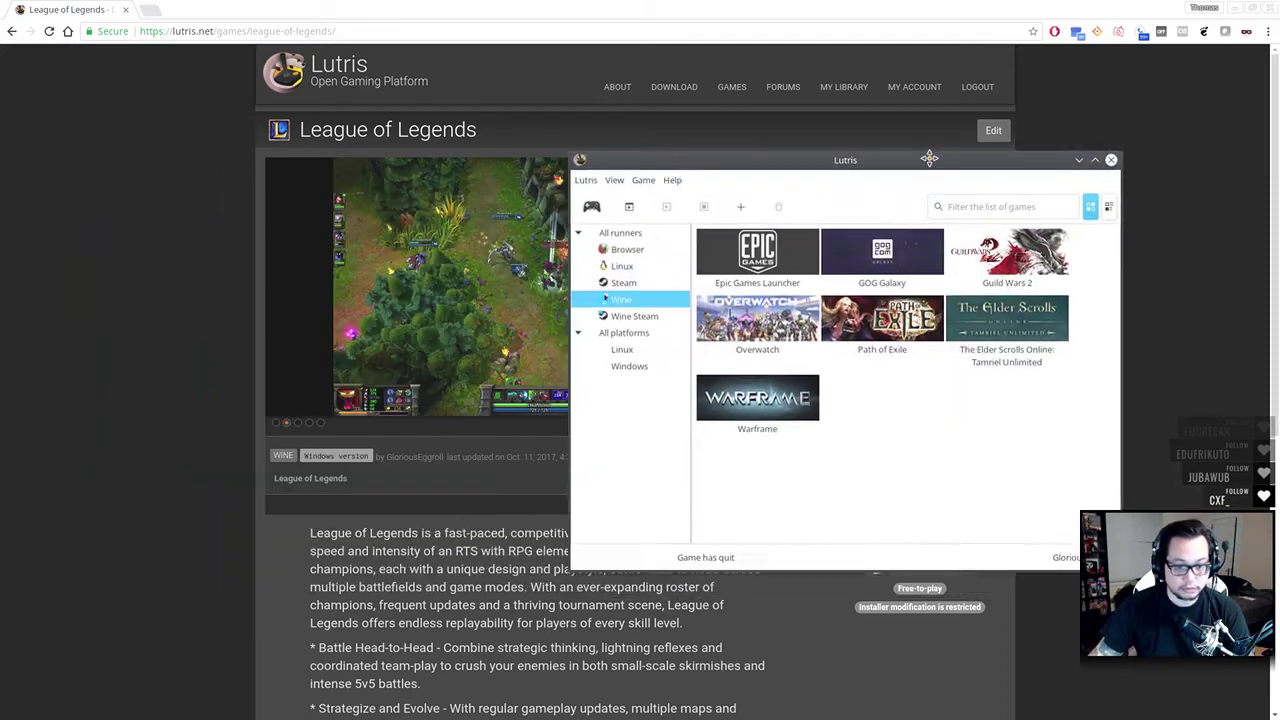
{"action": "left_click_drag", "start_coordinate": [929, 151], "coordinate": [1006, 114]}
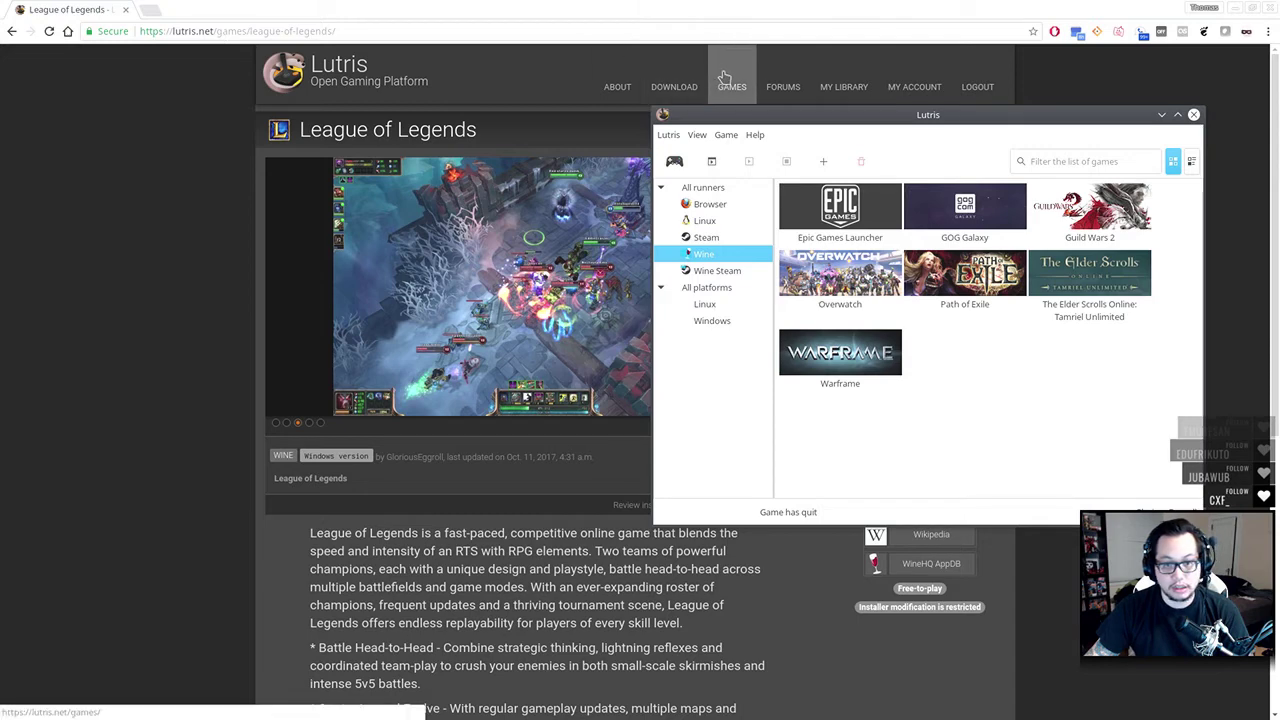
{"action": "left_click", "coordinate": [174, 468]}
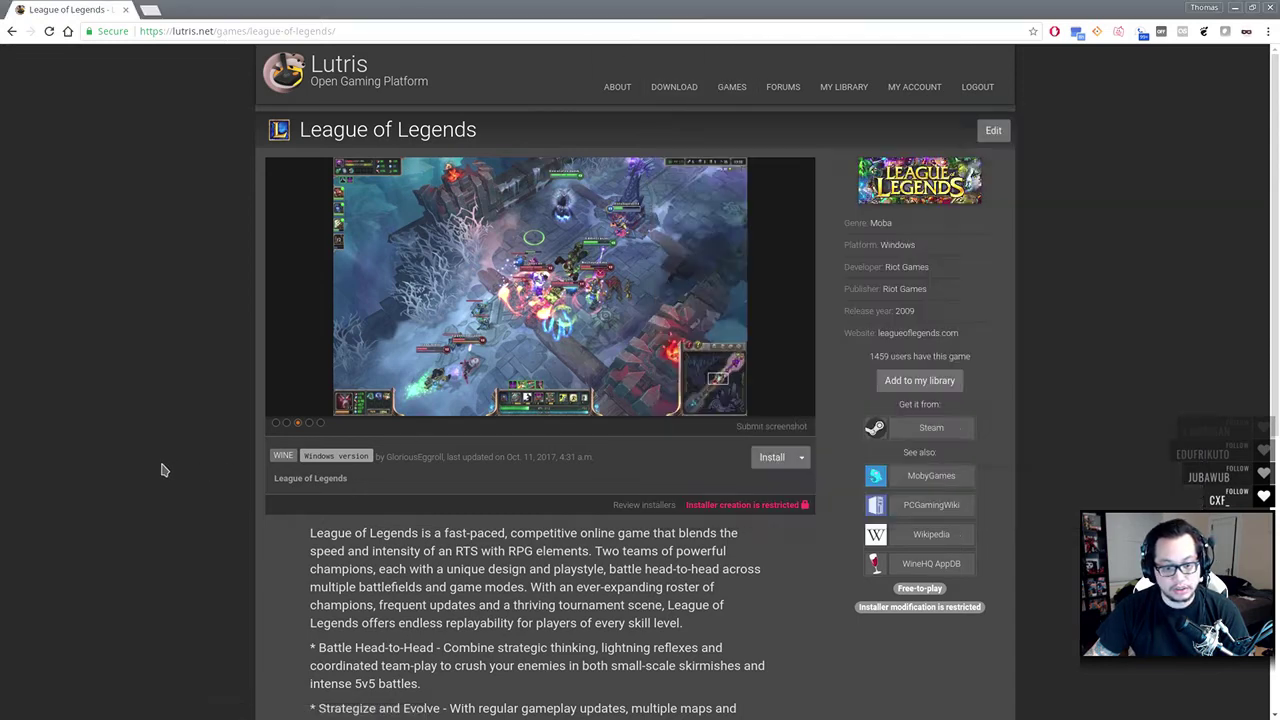
{"action": "left_click", "coordinate": [772, 458]}
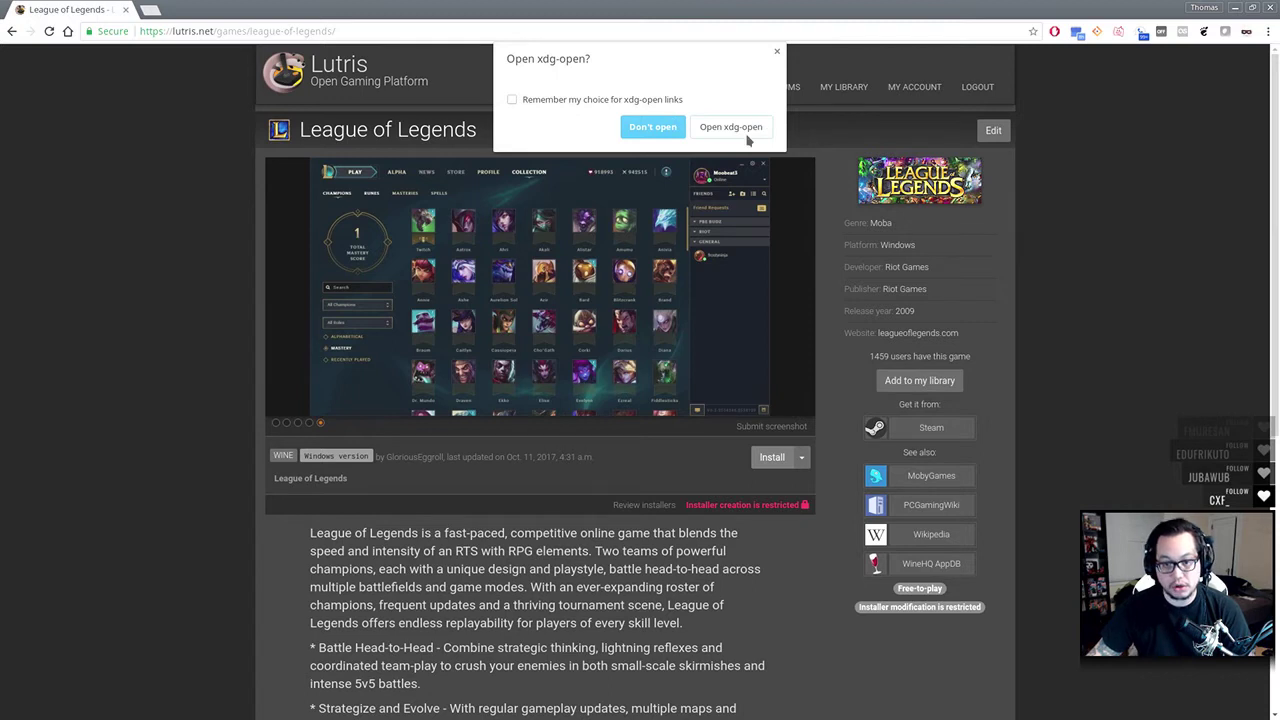
{"action": "left_click", "coordinate": [777, 51]}
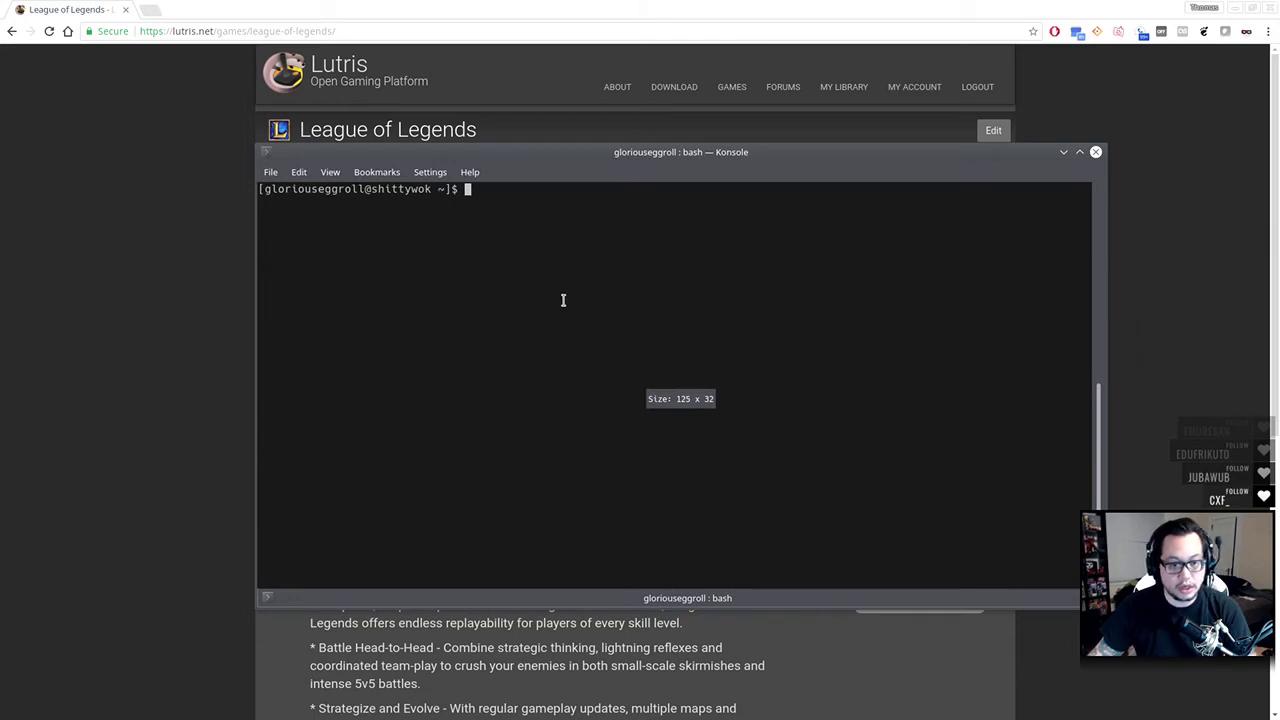
In Konsole, run "lutris league-of-legends-windows" and install the Windows (wine) version into Games/league-of-legends in the home folder
{"action": "type", "text": "lutris league-of-legends-windows"}
{"action": "key", "text": "Return"}
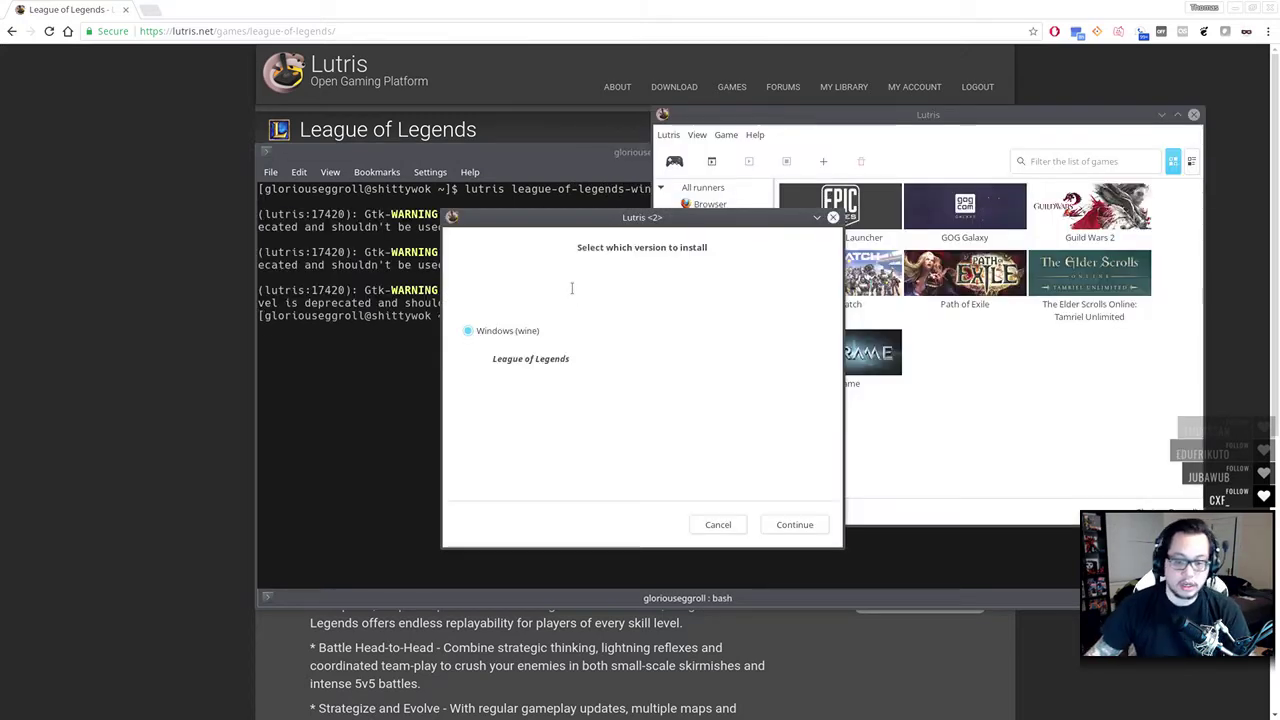
{"action": "left_click", "coordinate": [791, 529]}
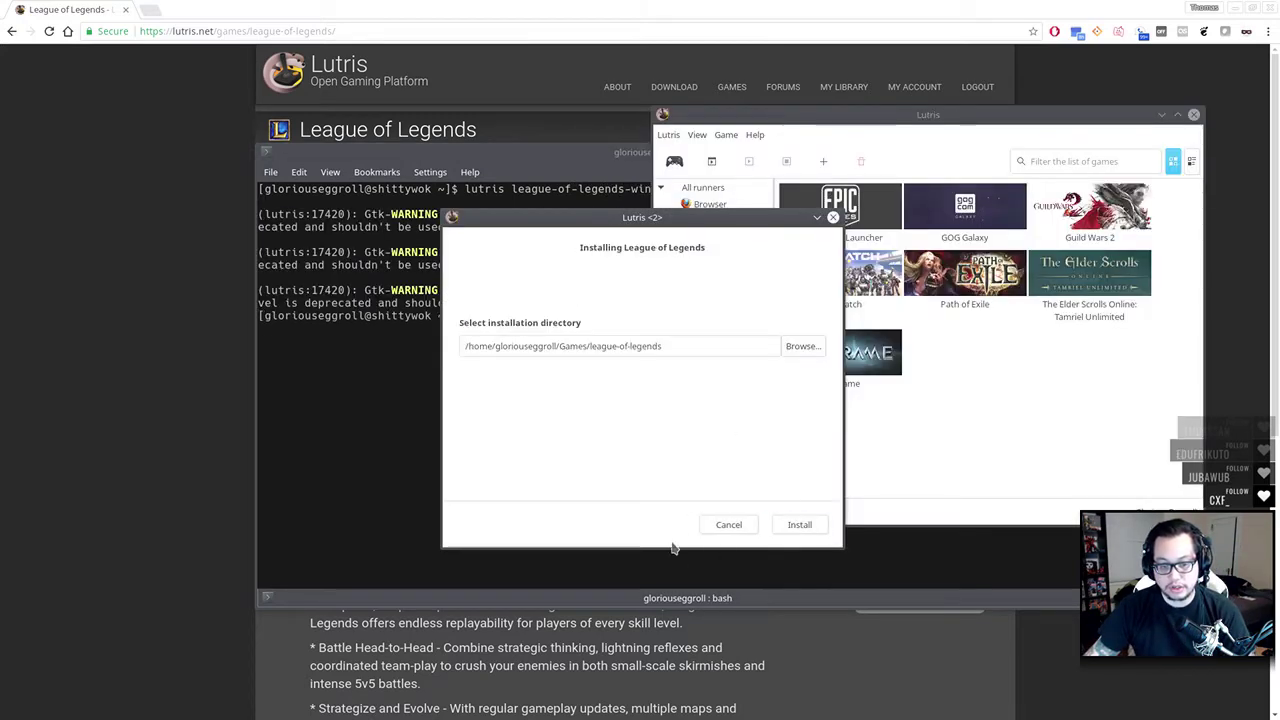
{"action": "left_click", "coordinate": [799, 526]}
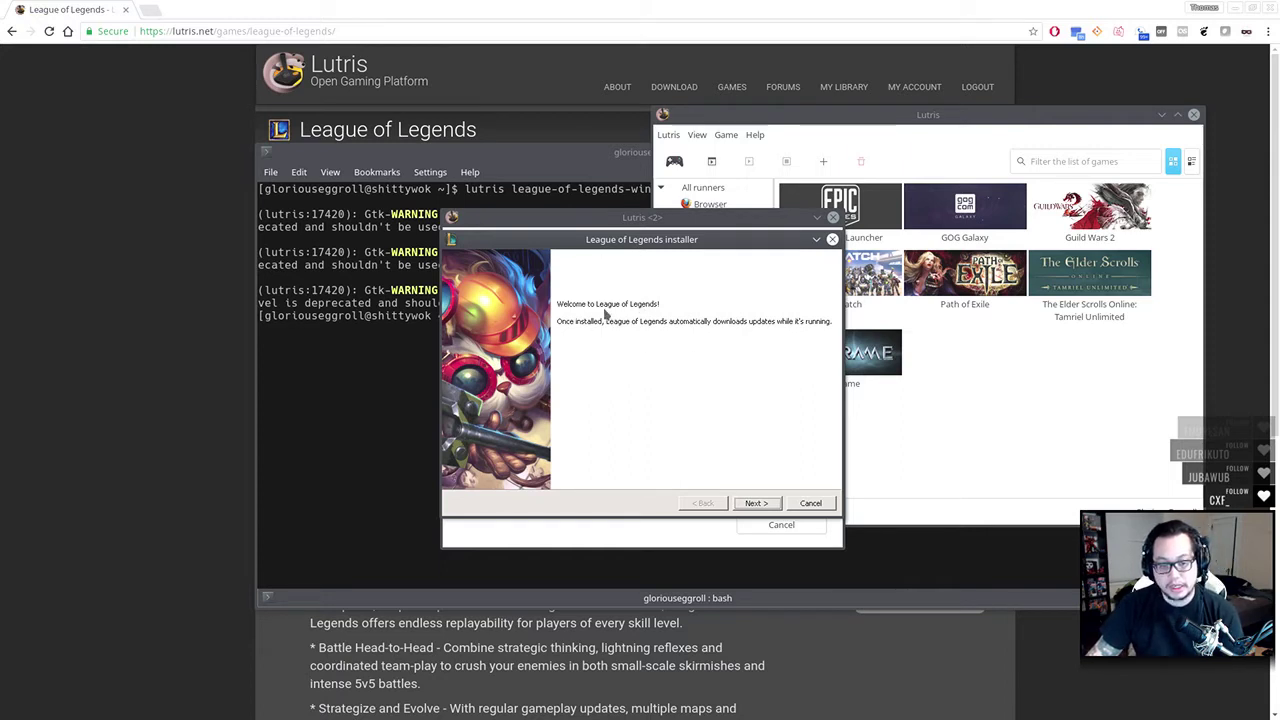
Complete the League of Legends installer using C:\Riot Games\League of Legends, with launching the game at the end turned off
{"action": "left_click", "coordinate": [754, 506]}
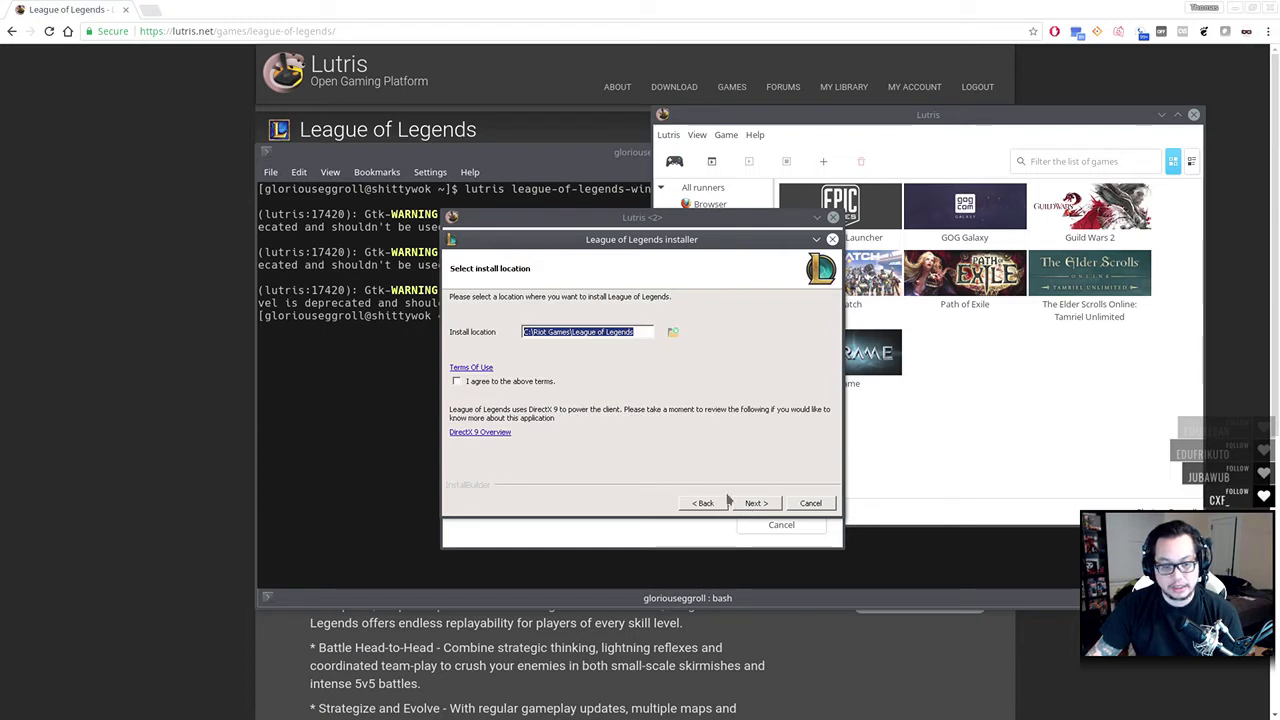
{"action": "left_click", "coordinate": [755, 503]}
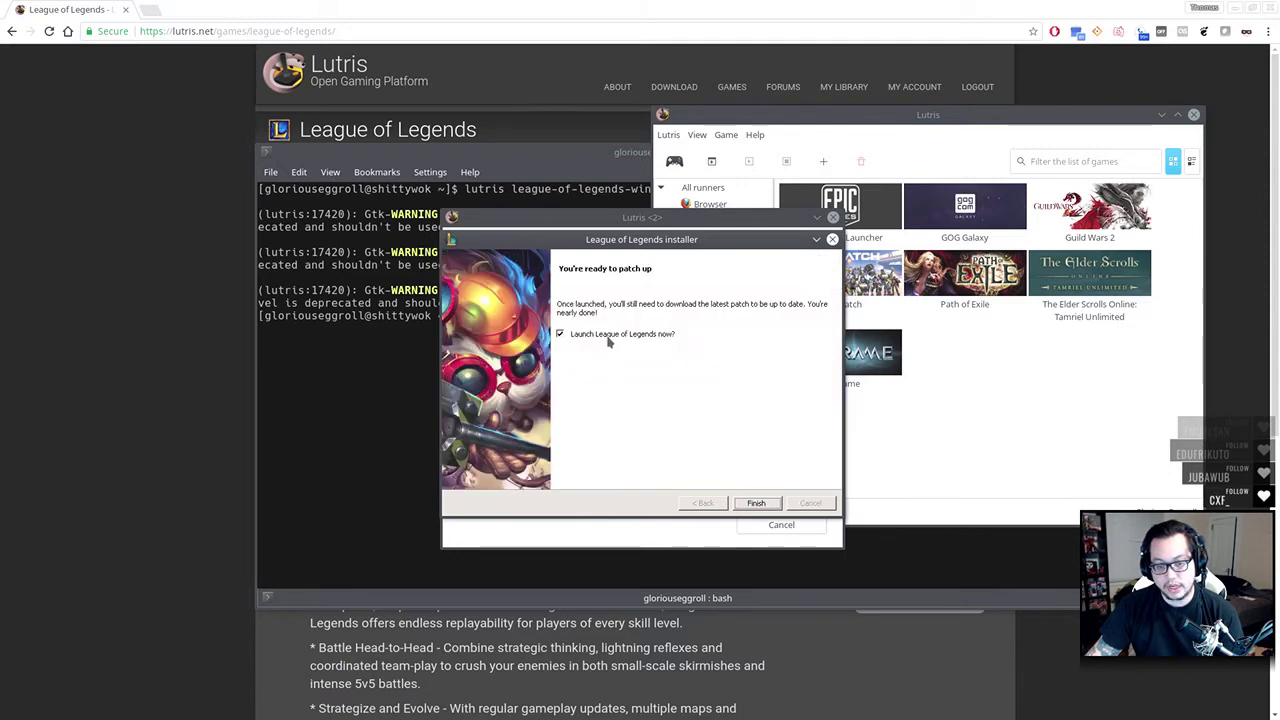
{"action": "left_click", "coordinate": [561, 334]}
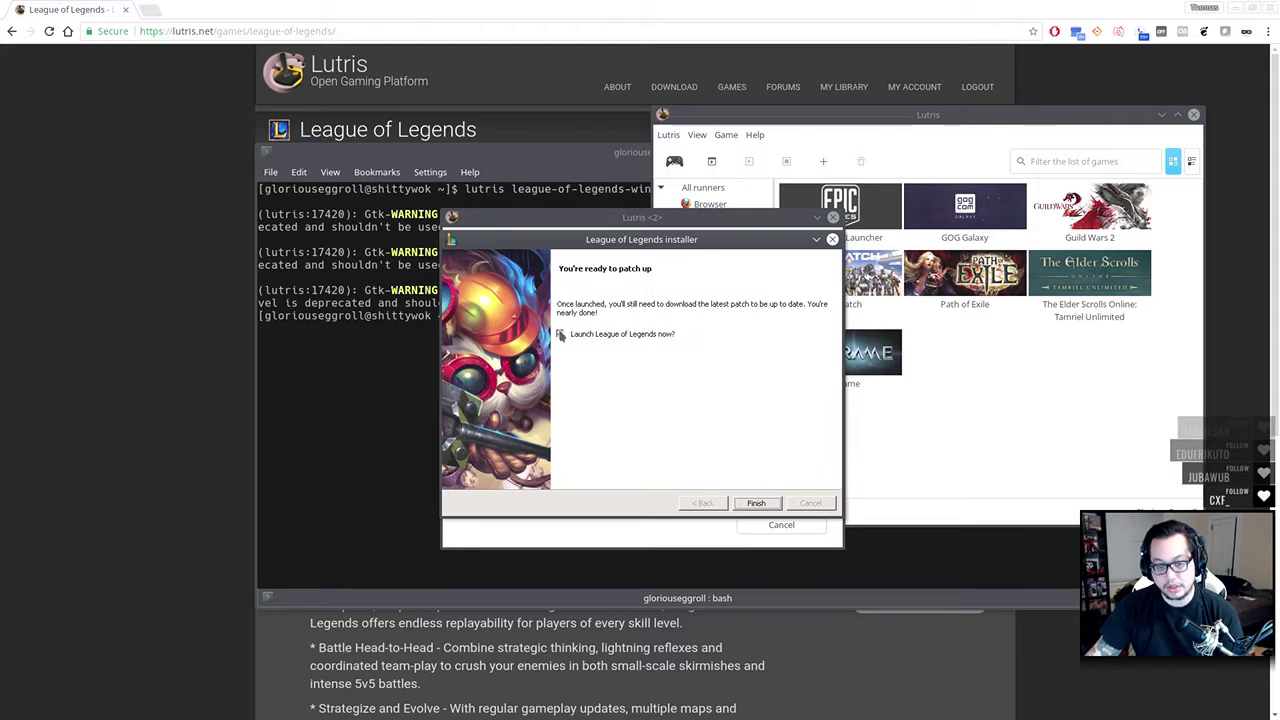
{"action": "left_click", "coordinate": [756, 503]}
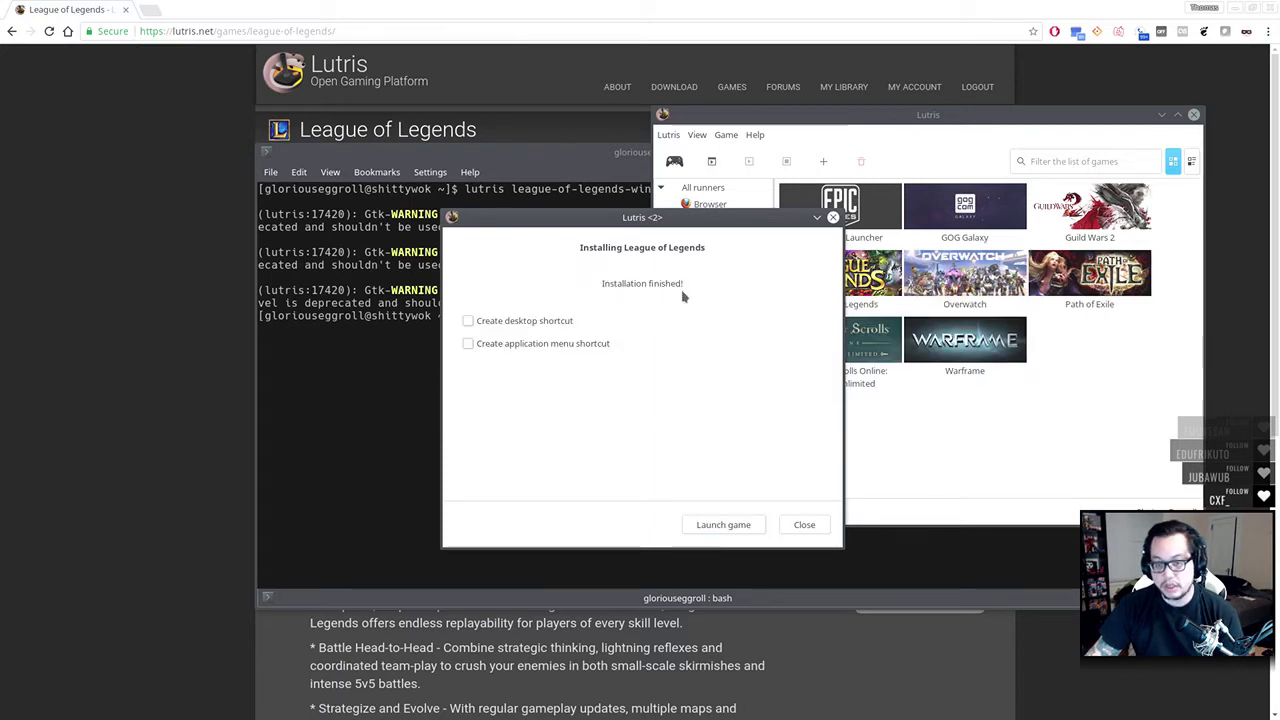
Launch League of Legends from the finished installation dialog, then close the patcher during its download
{"action": "left_click_drag", "start_coordinate": [733, 217], "coordinate": [563, 178]}
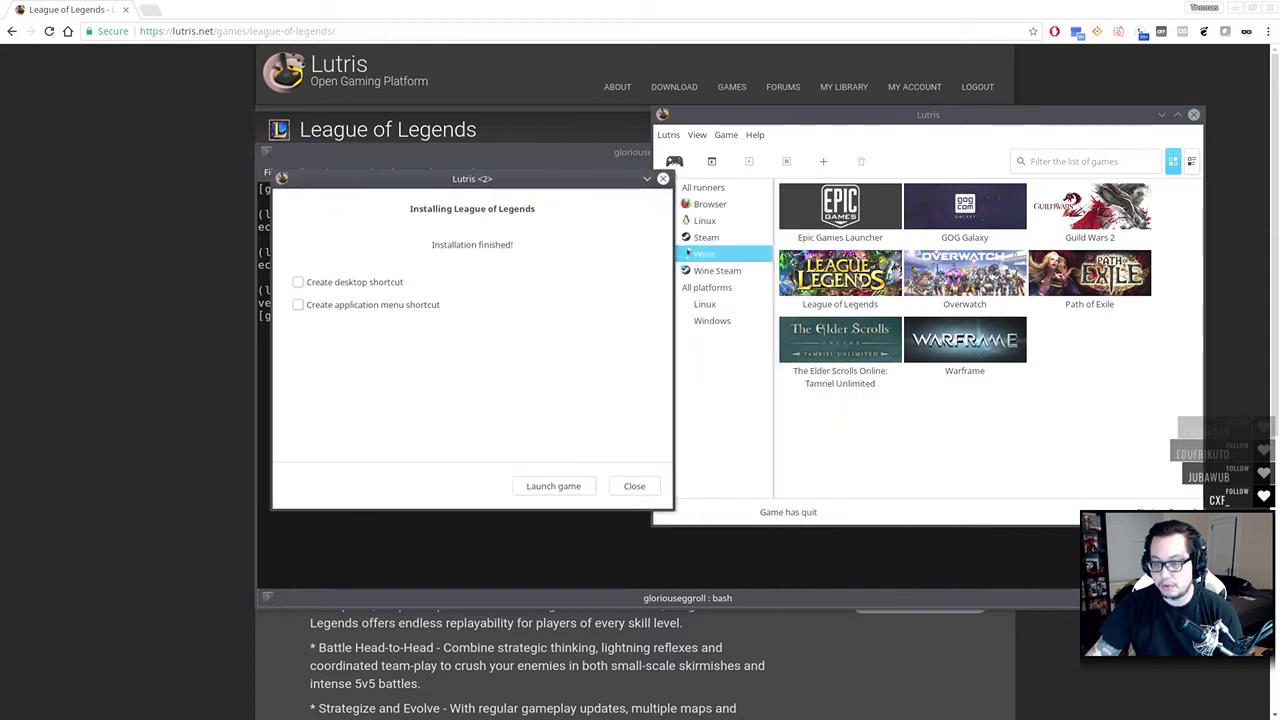
{"action": "left_click", "coordinate": [582, 489]}
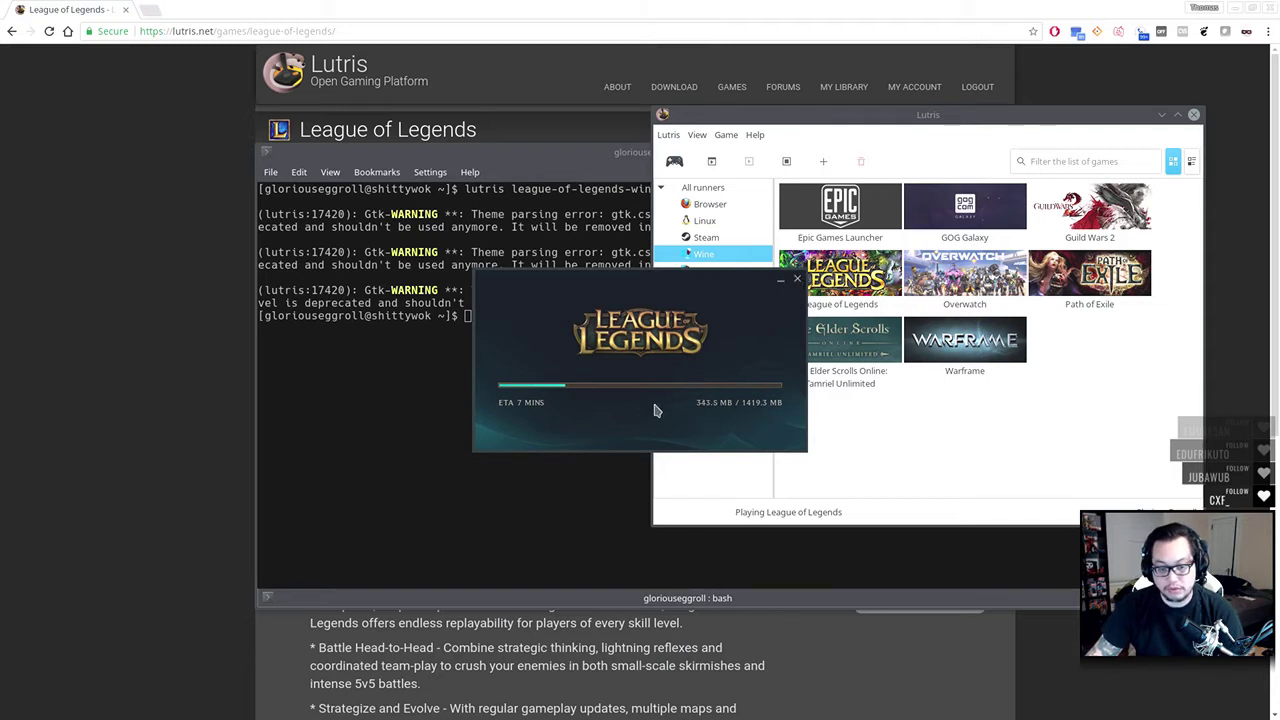
{"action": "left_click", "coordinate": [797, 281]}
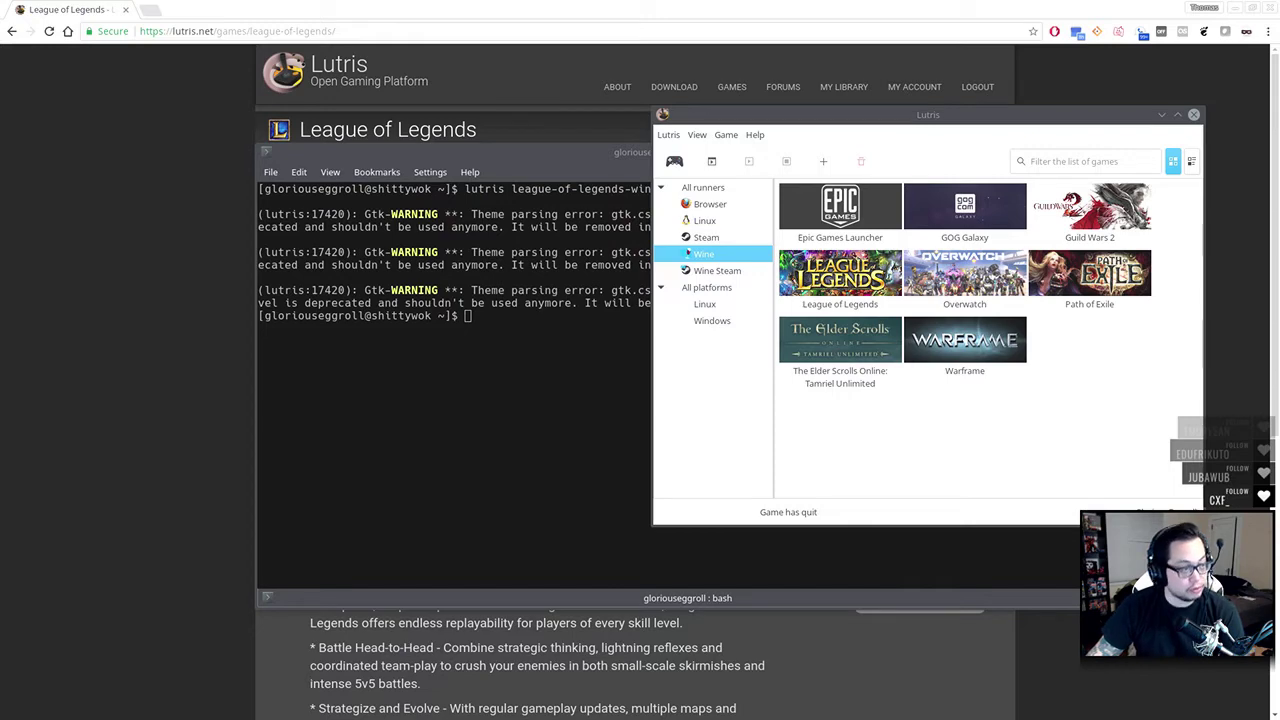
In Dolphin, check the contents of the Riot Games folder inside Games, then cut that folder
{"action": "left_click", "coordinate": [20, 330]}
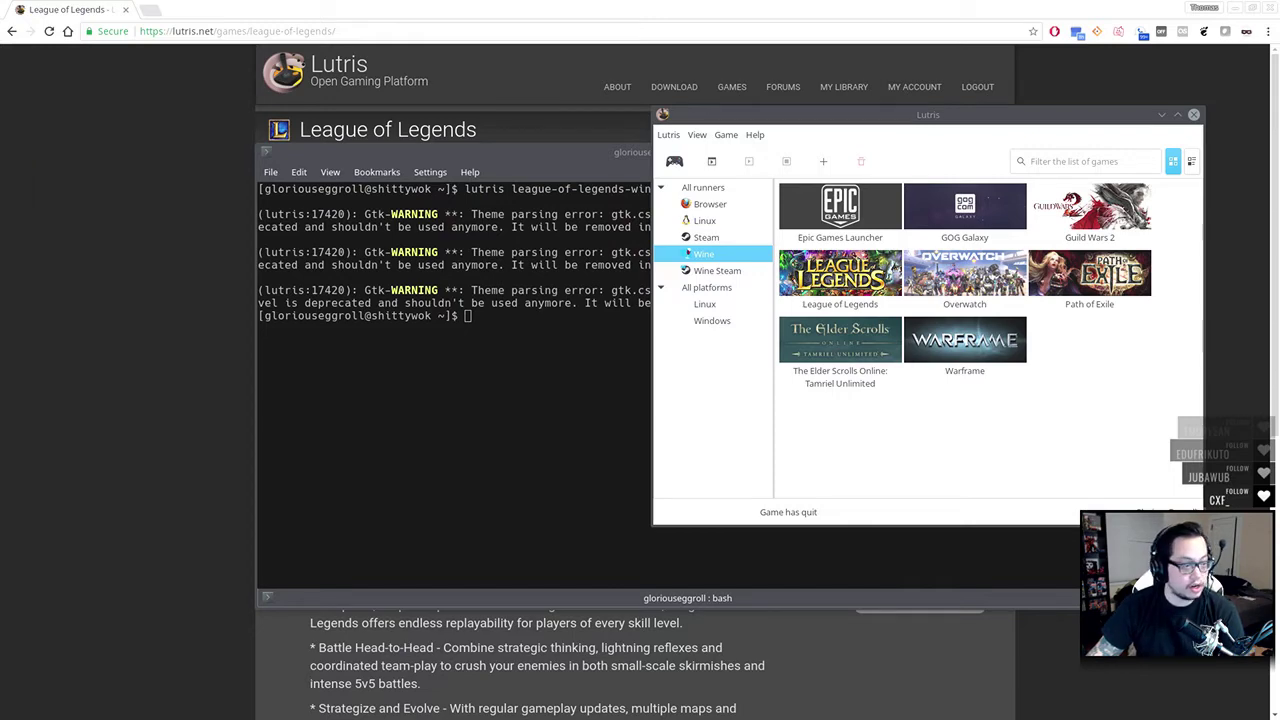
{"action": "left_click_drag", "start_coordinate": [340, 76], "coordinate": [374, 71]}
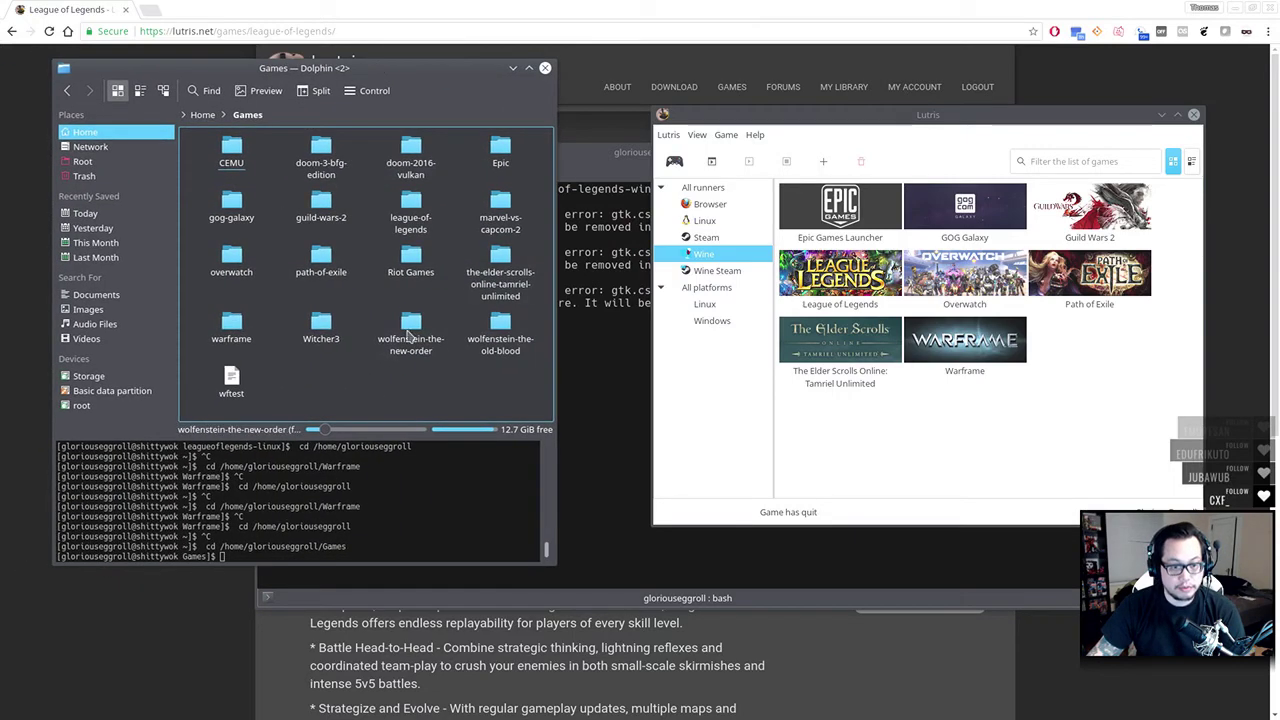
{"action": "left_click", "coordinate": [407, 272]}
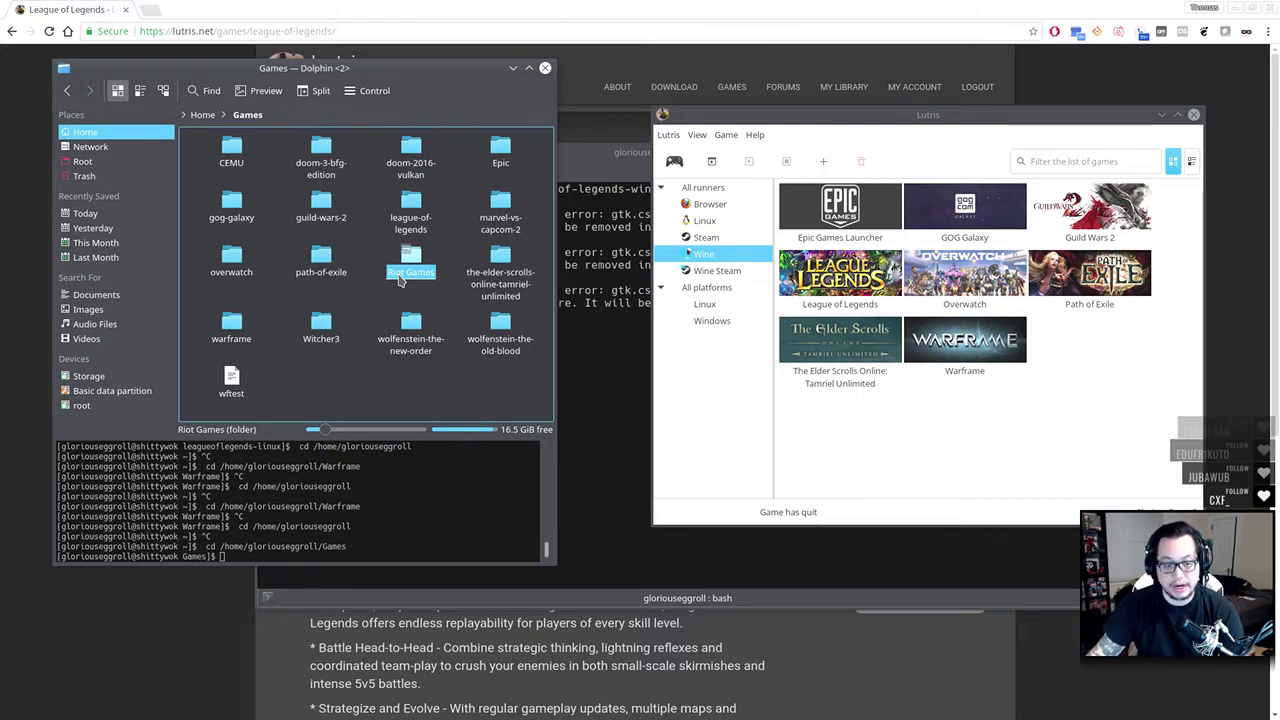
{"action": "double_click", "coordinate": [399, 276]}
{"action": "left_click", "coordinate": [250, 118]}
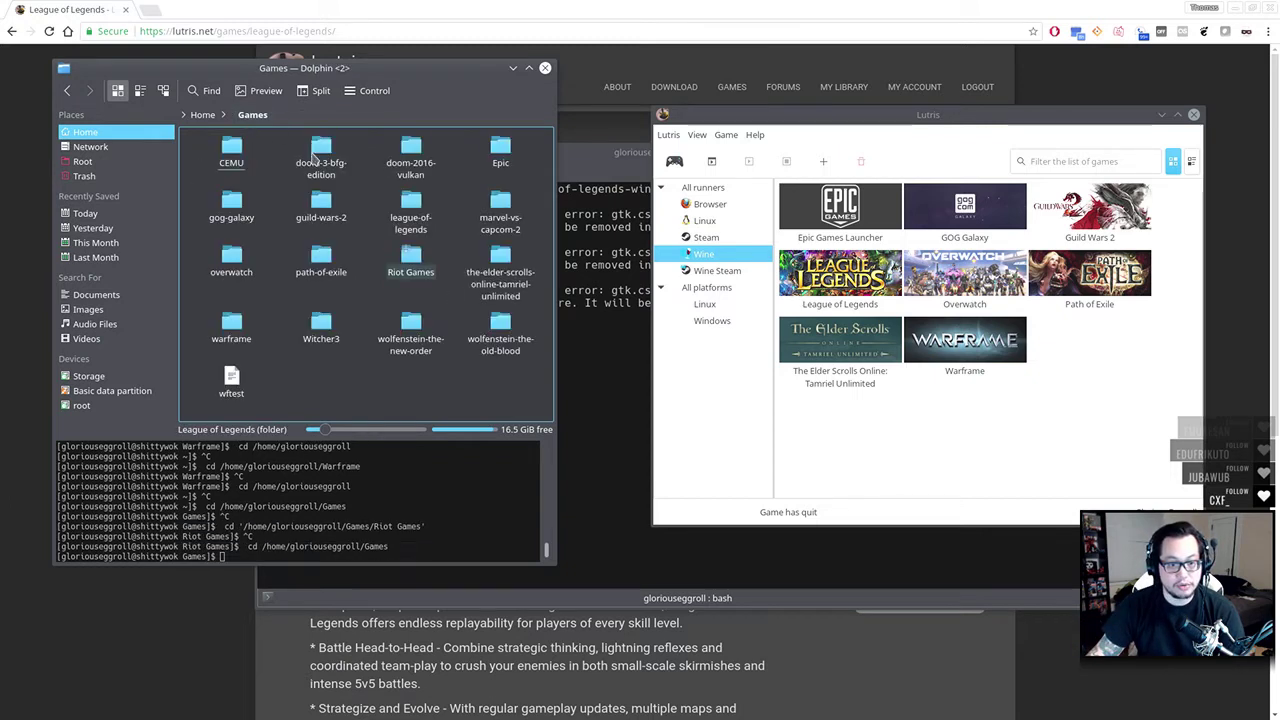
{"action": "right_click", "coordinate": [418, 268]}
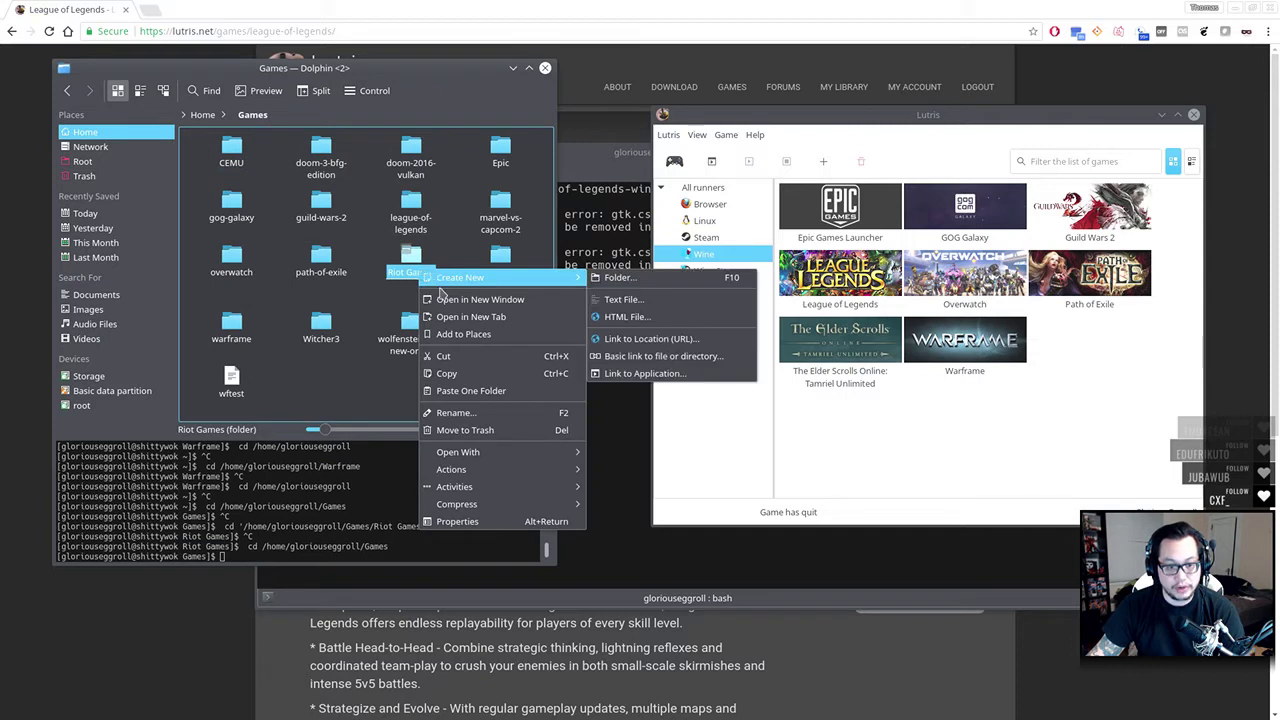
{"action": "left_click", "coordinate": [450, 358]}
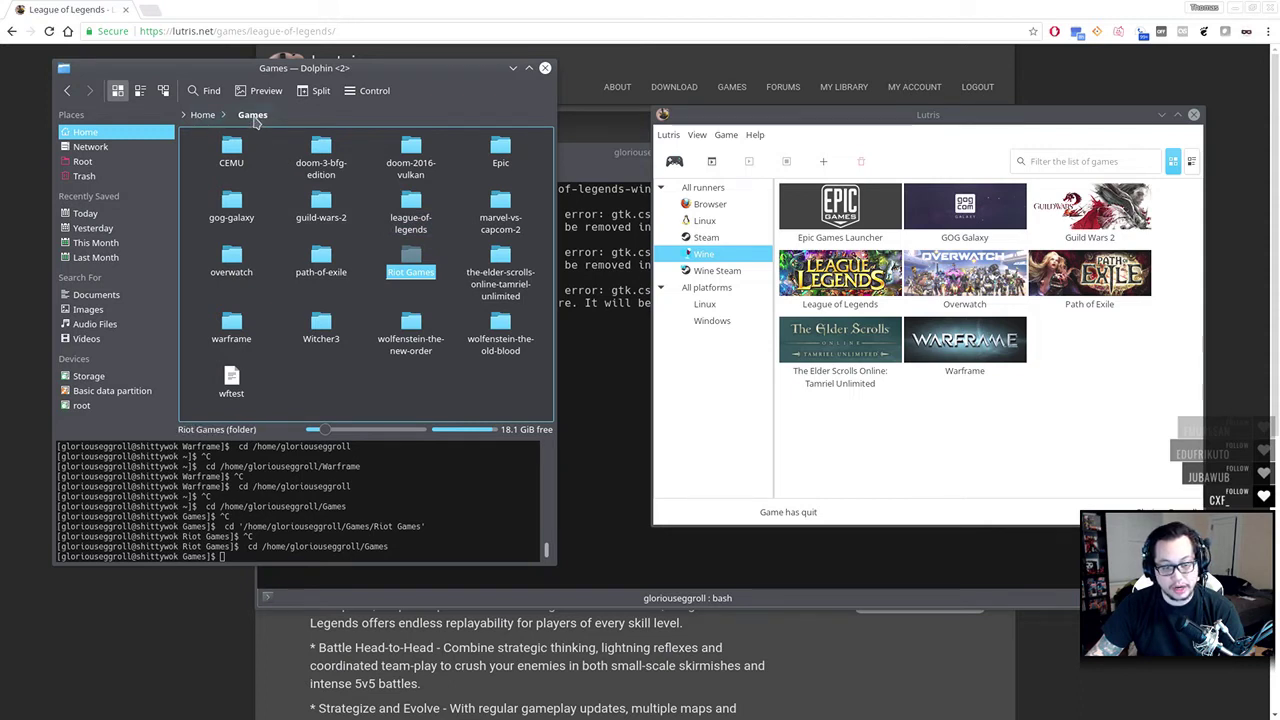
Replace the Riot Games folder in Games/league-of-legends/drive_c with the cut copy, moving the existing one to the trash
{"action": "left_click", "coordinate": [410, 225]}
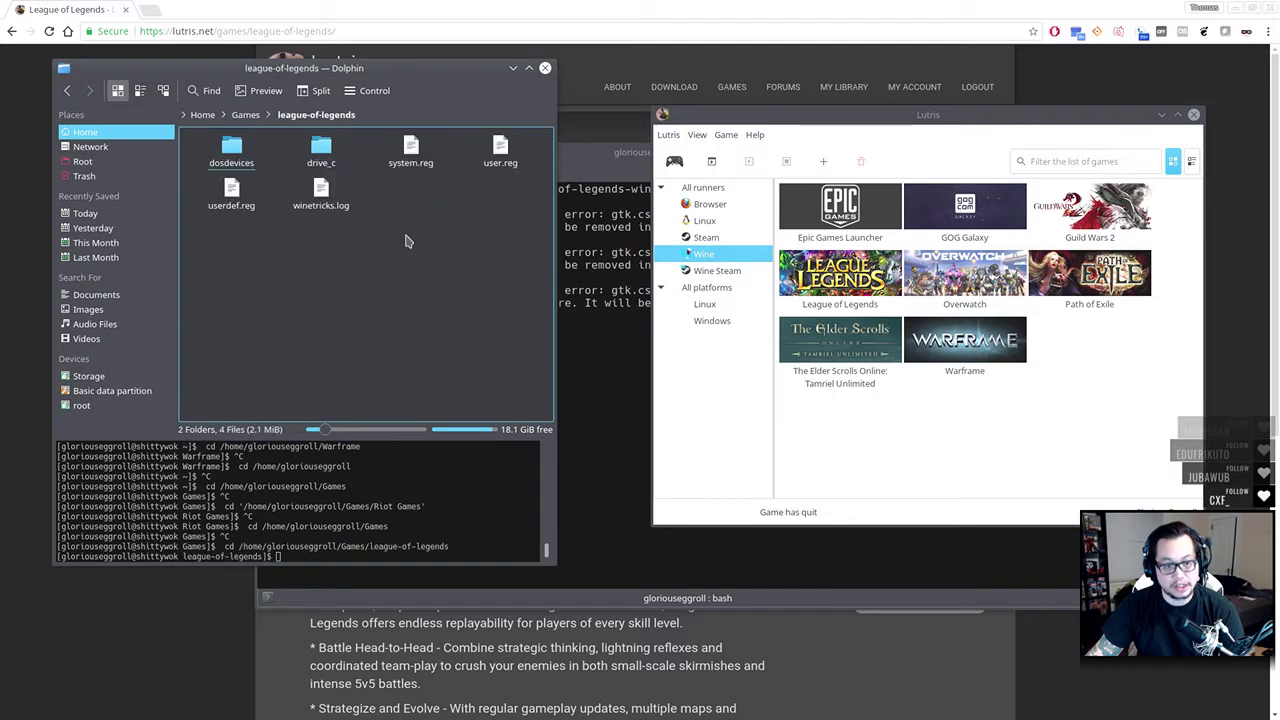
{"action": "left_click", "coordinate": [322, 163]}
{"action": "right_click", "coordinate": [390, 241]}
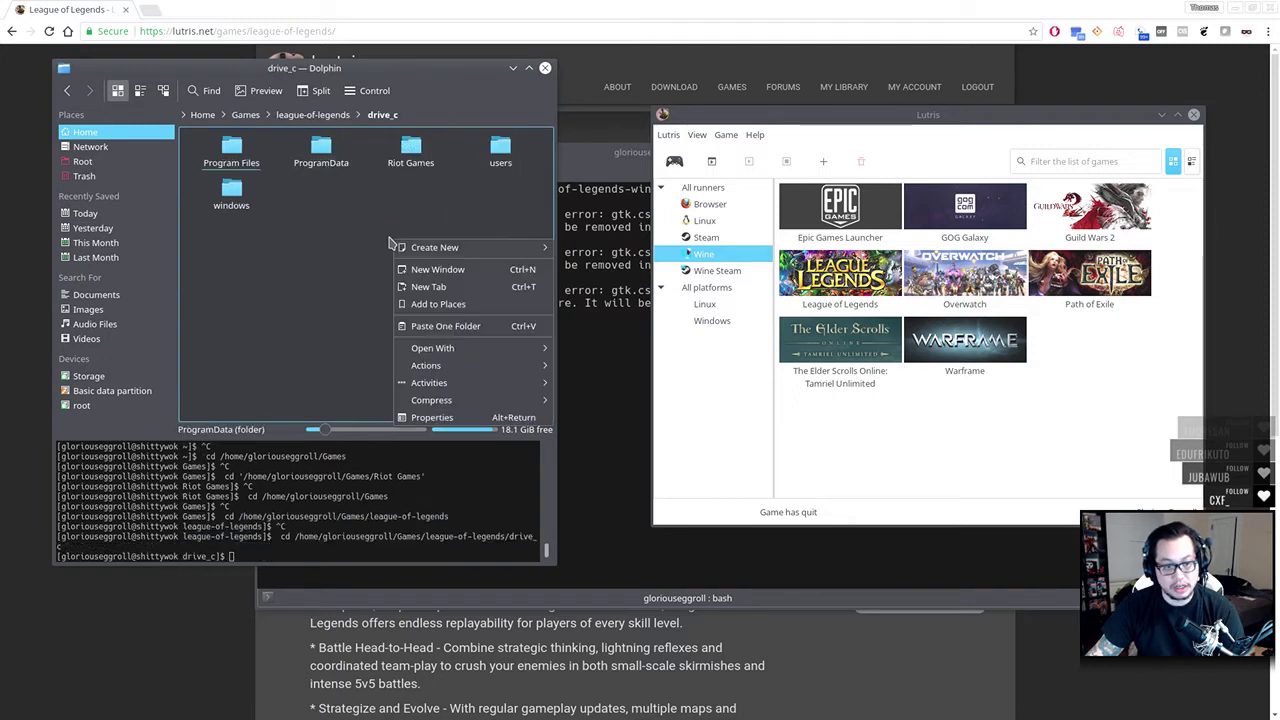
{"action": "left_click", "coordinate": [420, 220]}
{"action": "left_click_drag", "start_coordinate": [440, 212], "coordinate": [395, 158]}
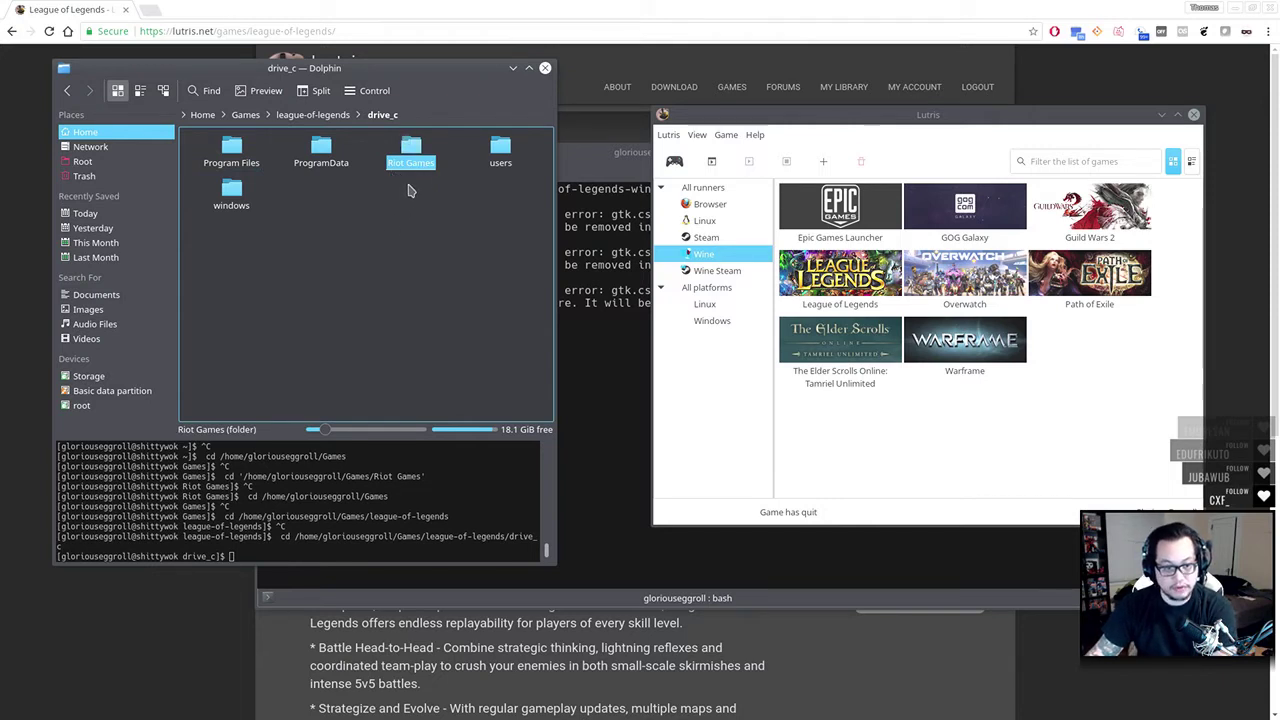
{"action": "key", "text": "Delete"}
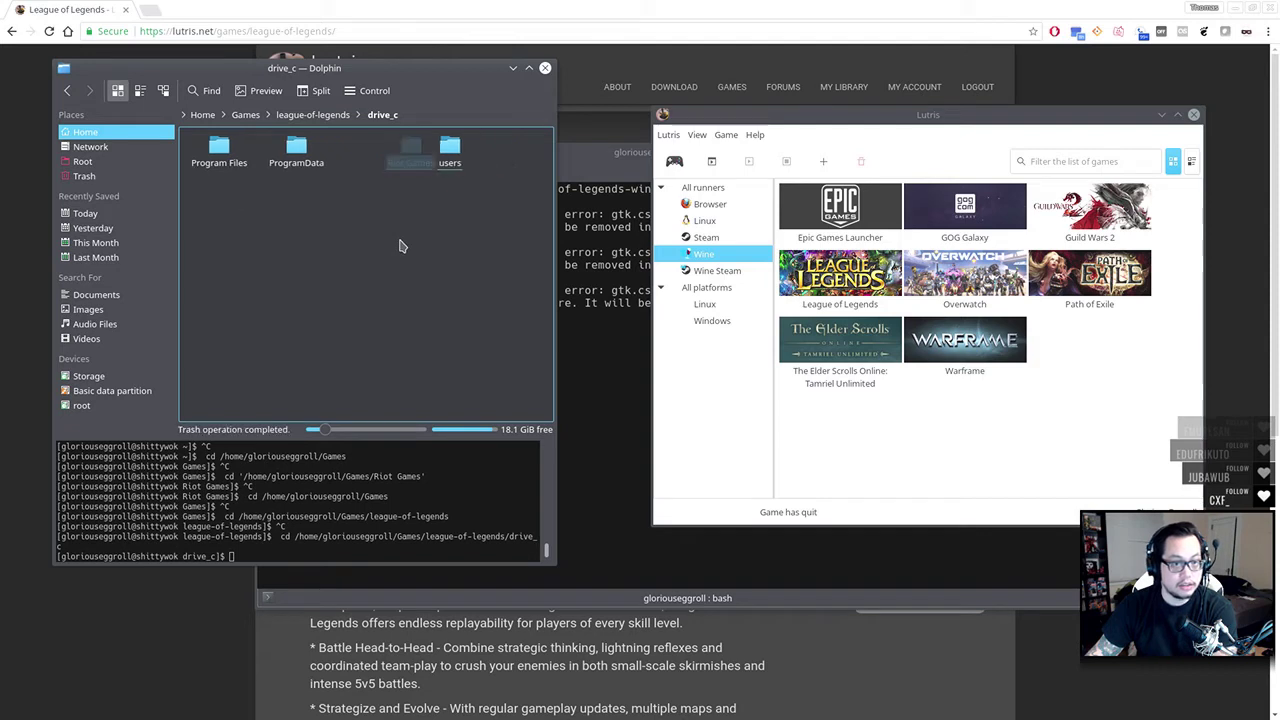
{"action": "right_click", "coordinate": [399, 232]}
{"action": "left_click", "coordinate": [433, 311]}
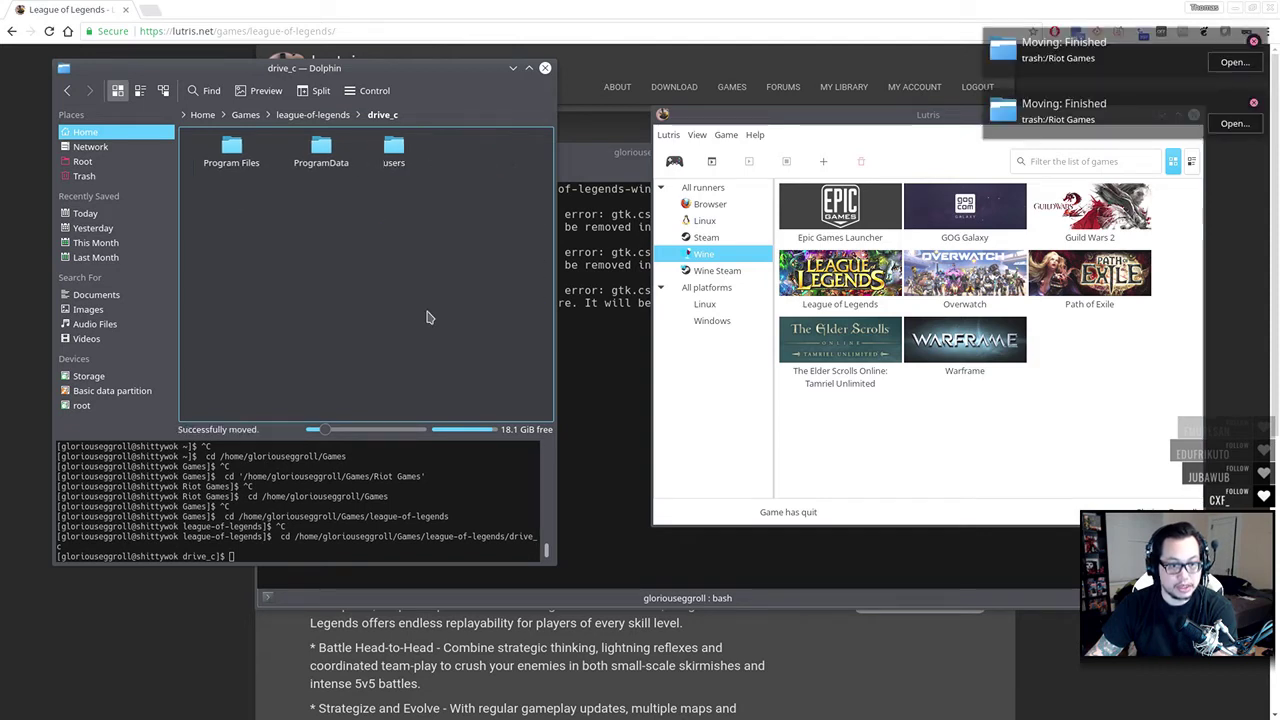
Launch League of Legends from the Lutris library and sign in with the account password
{"action": "right_click", "coordinate": [845, 280]}
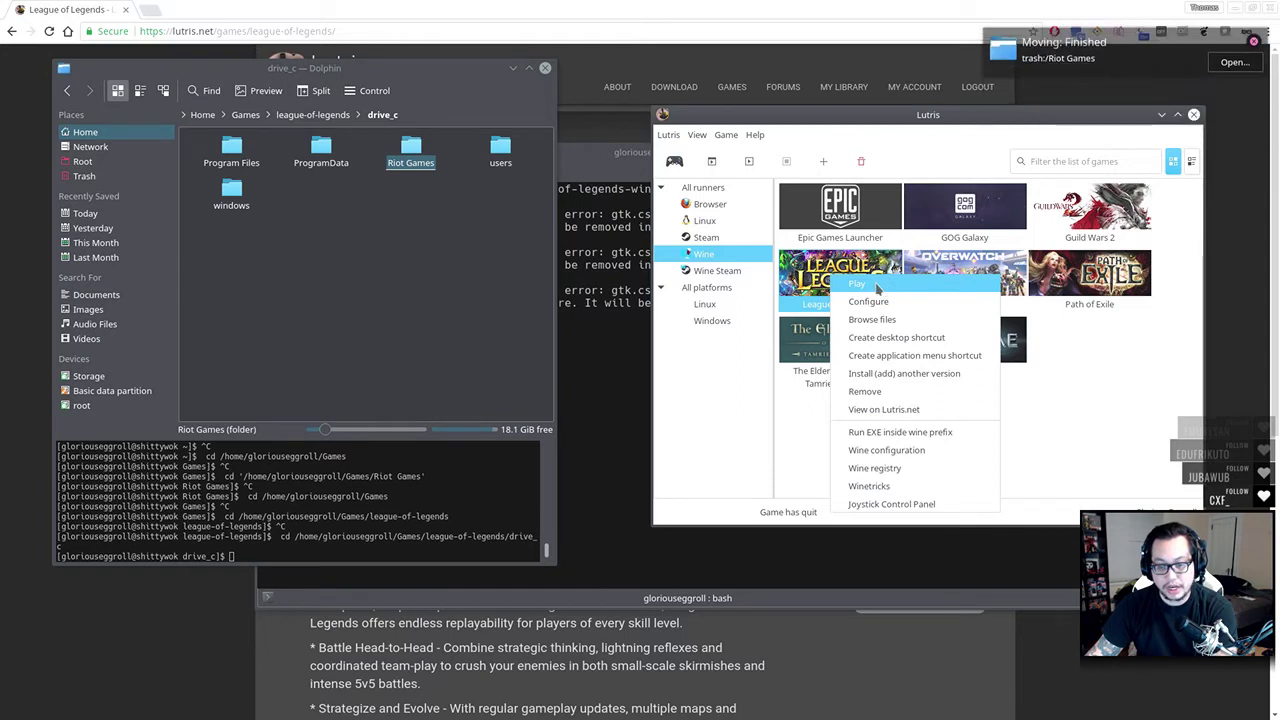
{"action": "left_click", "coordinate": [876, 286]}
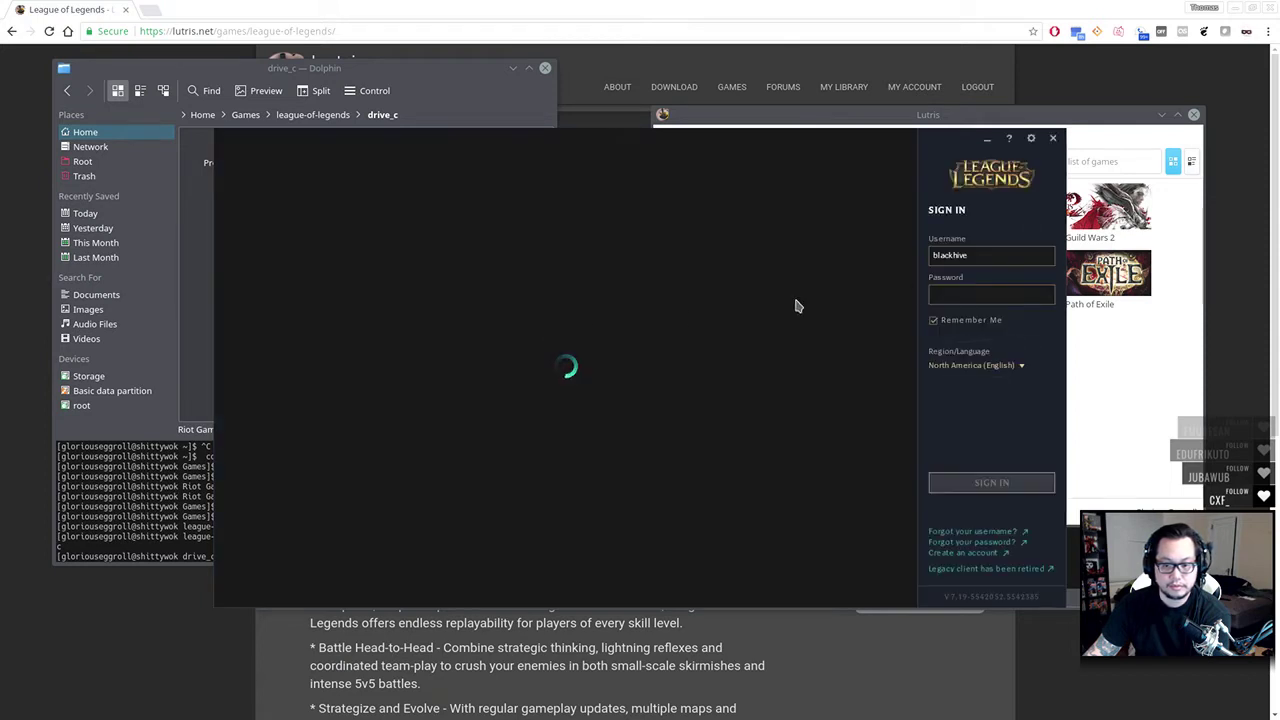
{"action": "left_click", "coordinate": [963, 300]}
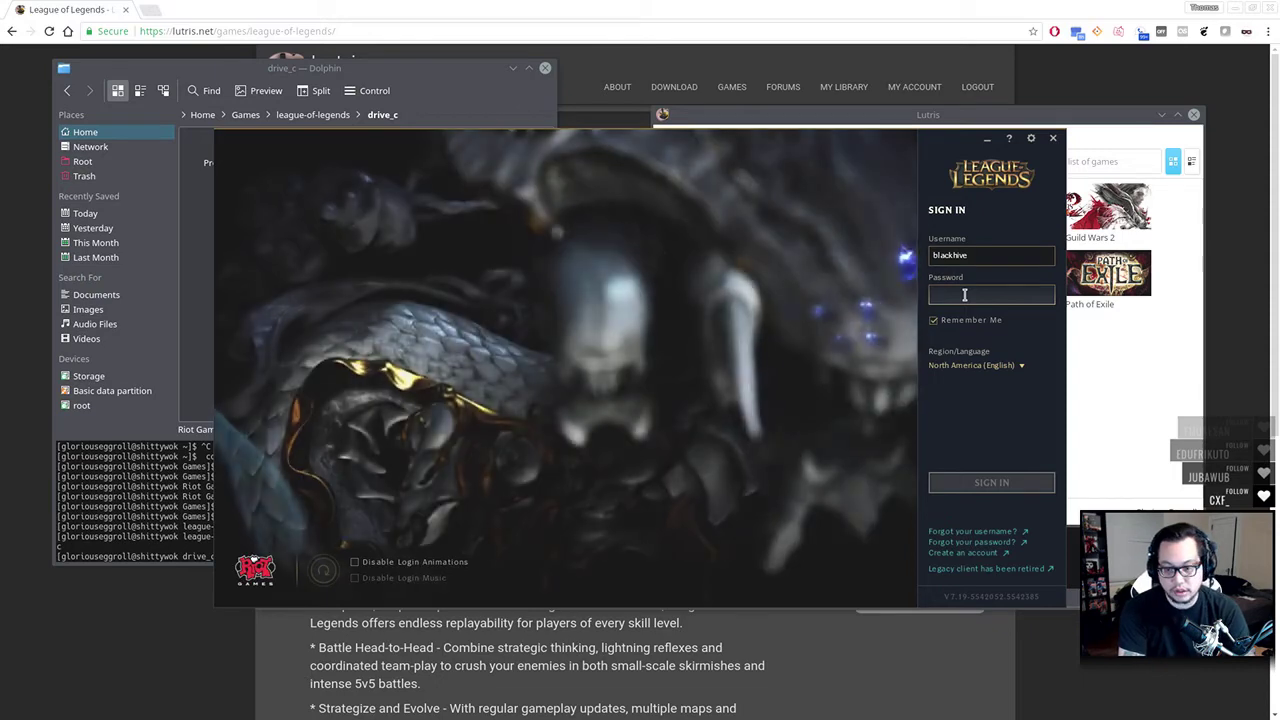
{"action": "type", "text": "•••••••••"}
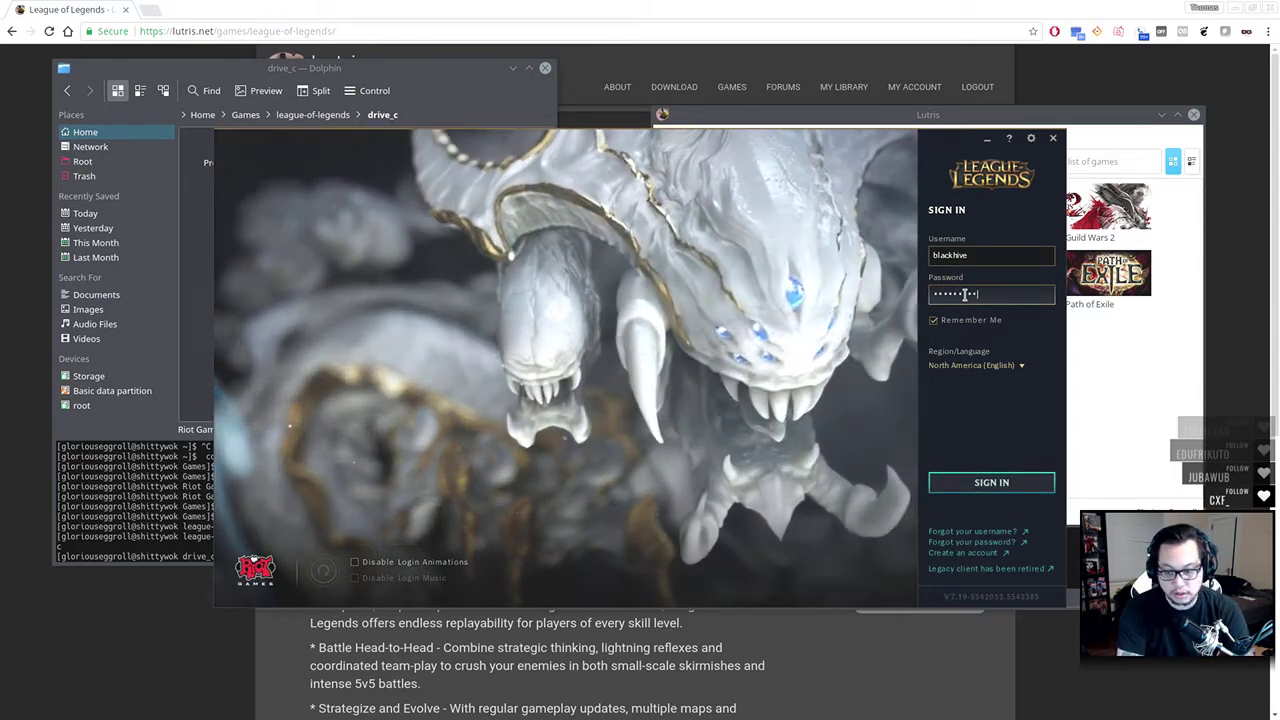
{"action": "key", "text": "Return"}
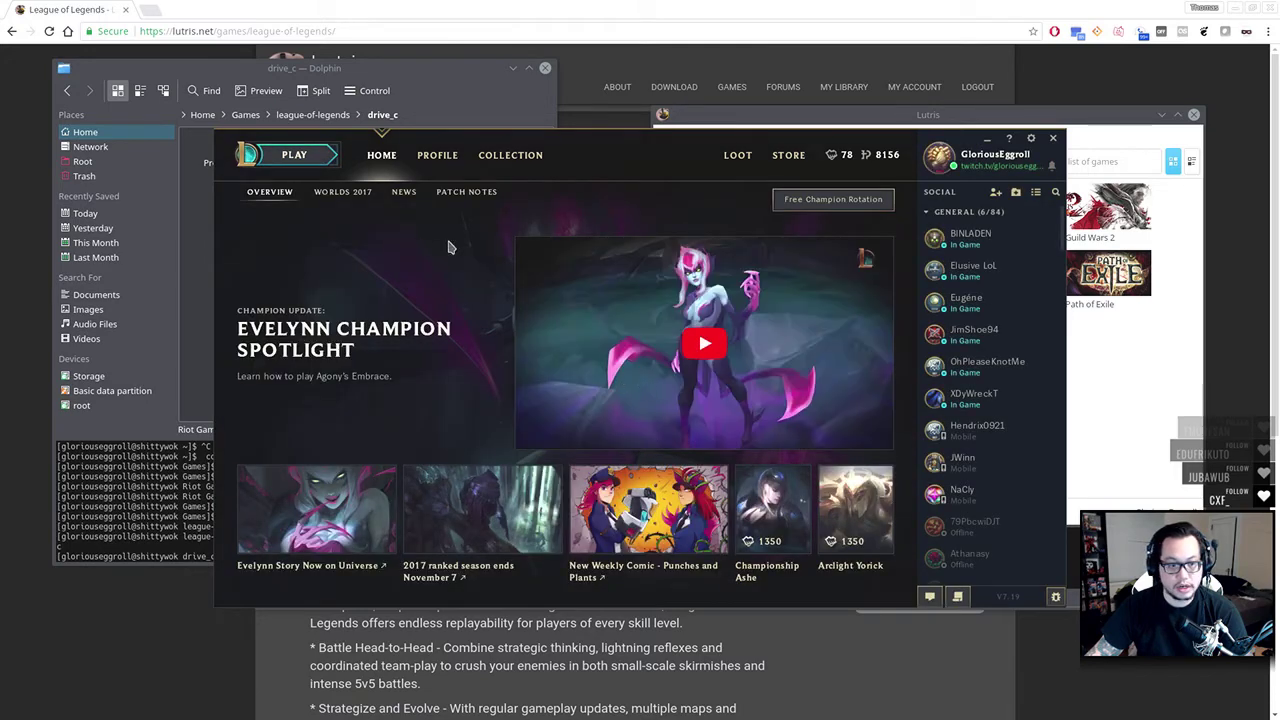
Create a Summoner's Rift Practice Tool game from the training modes and add a bot to Team 2
{"action": "left_click", "coordinate": [289, 160]}
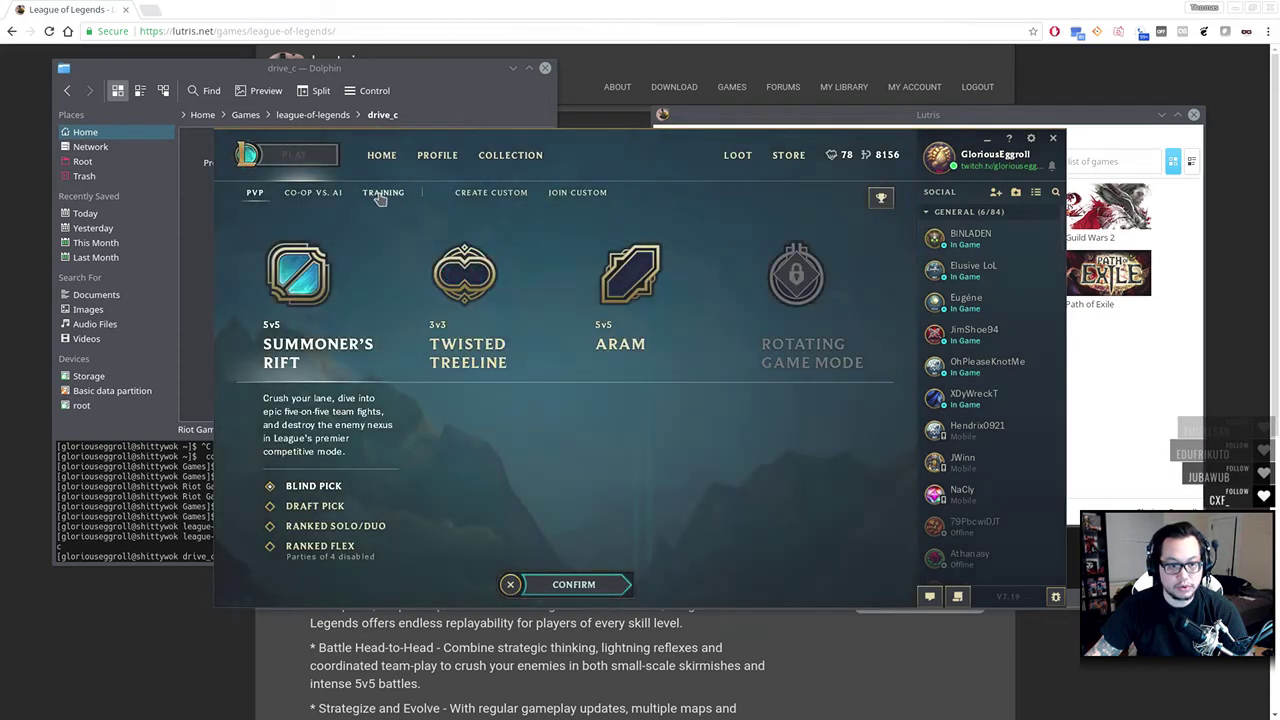
{"action": "left_click", "coordinate": [380, 194]}
{"action": "left_click", "coordinate": [686, 371]}
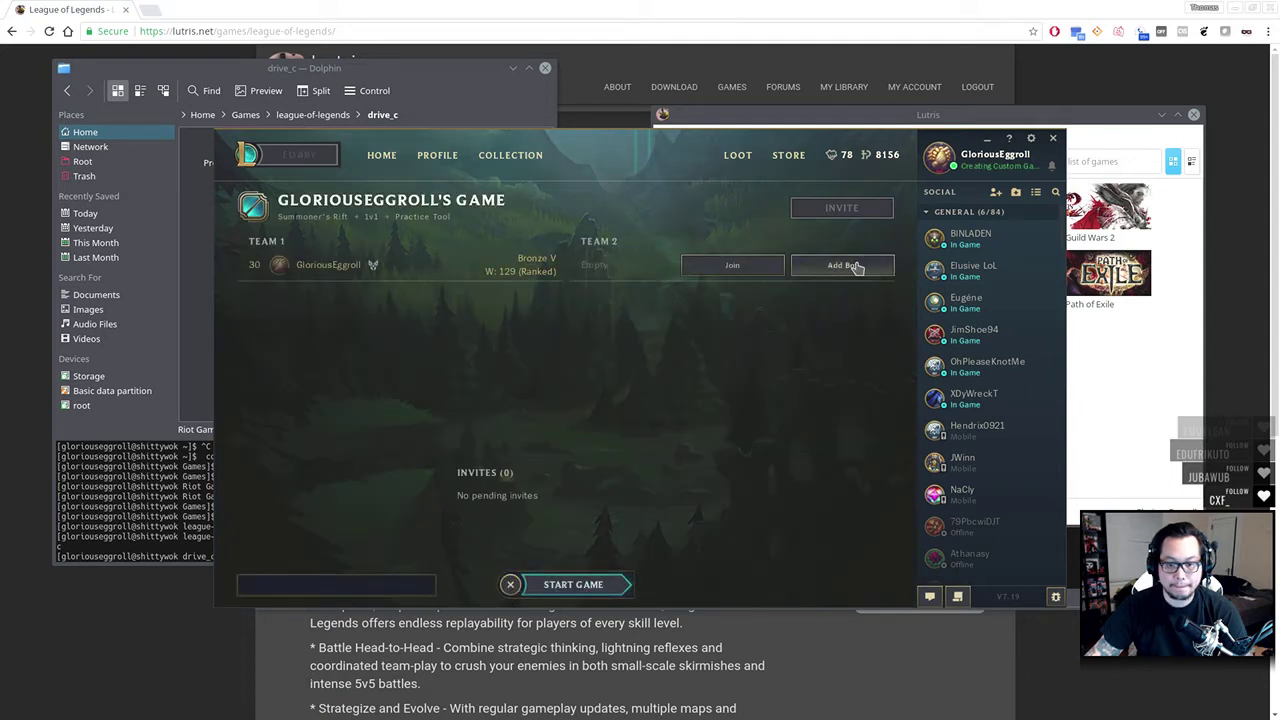
{"action": "left_click", "coordinate": [844, 265]}
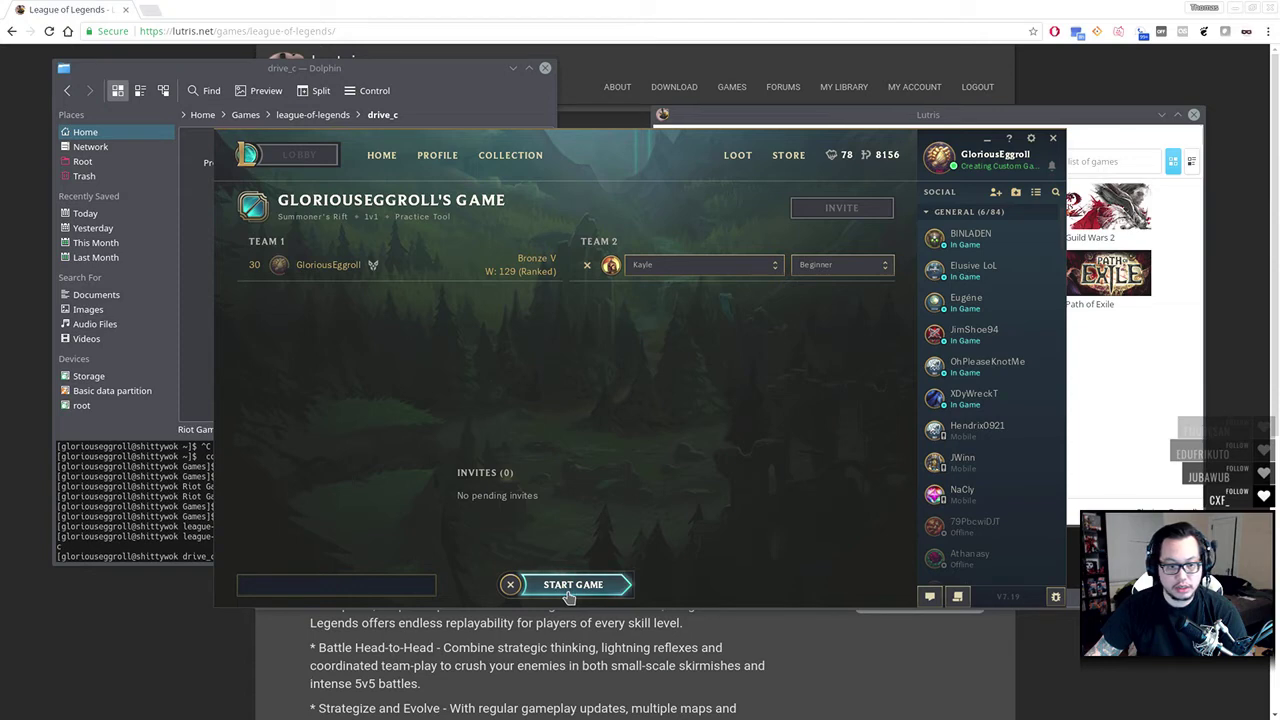
Start the practice match, accepting that no IP/XP is received, and lock in Evelynn as the champion
{"action": "left_click", "coordinate": [568, 591]}
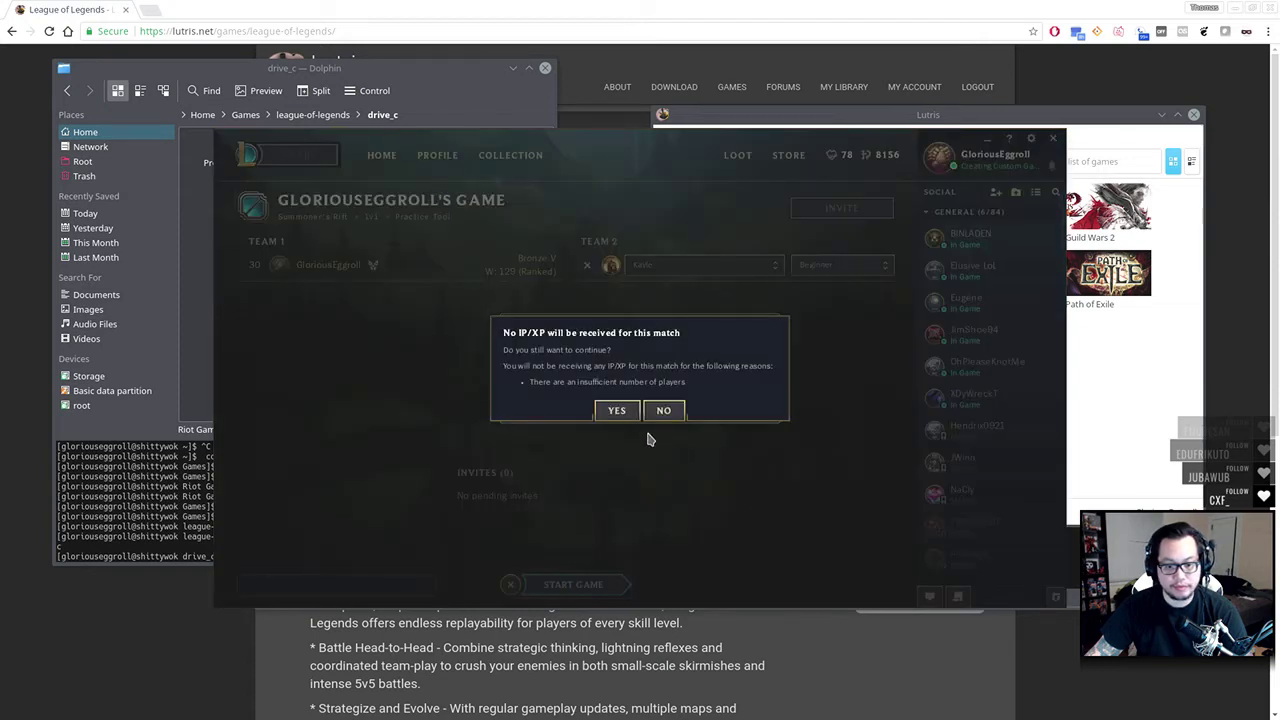
{"action": "left_click", "coordinate": [617, 412]}
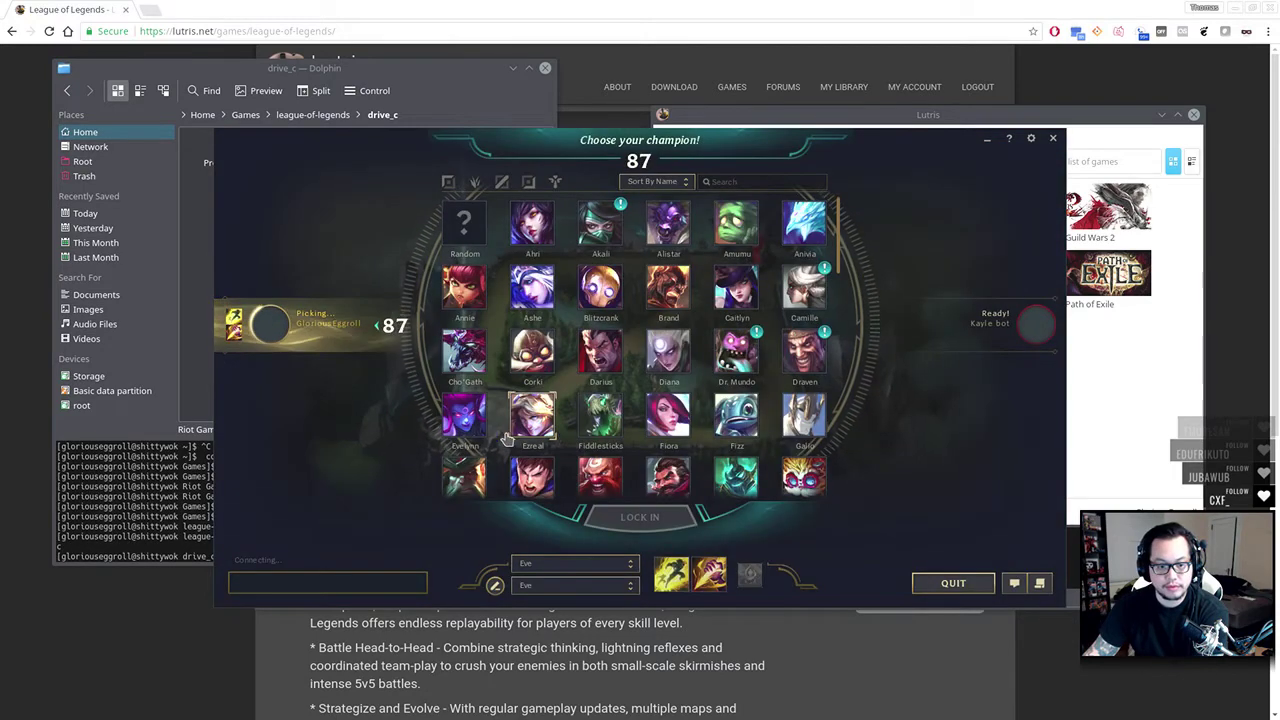
{"action": "left_click", "coordinate": [466, 416]}
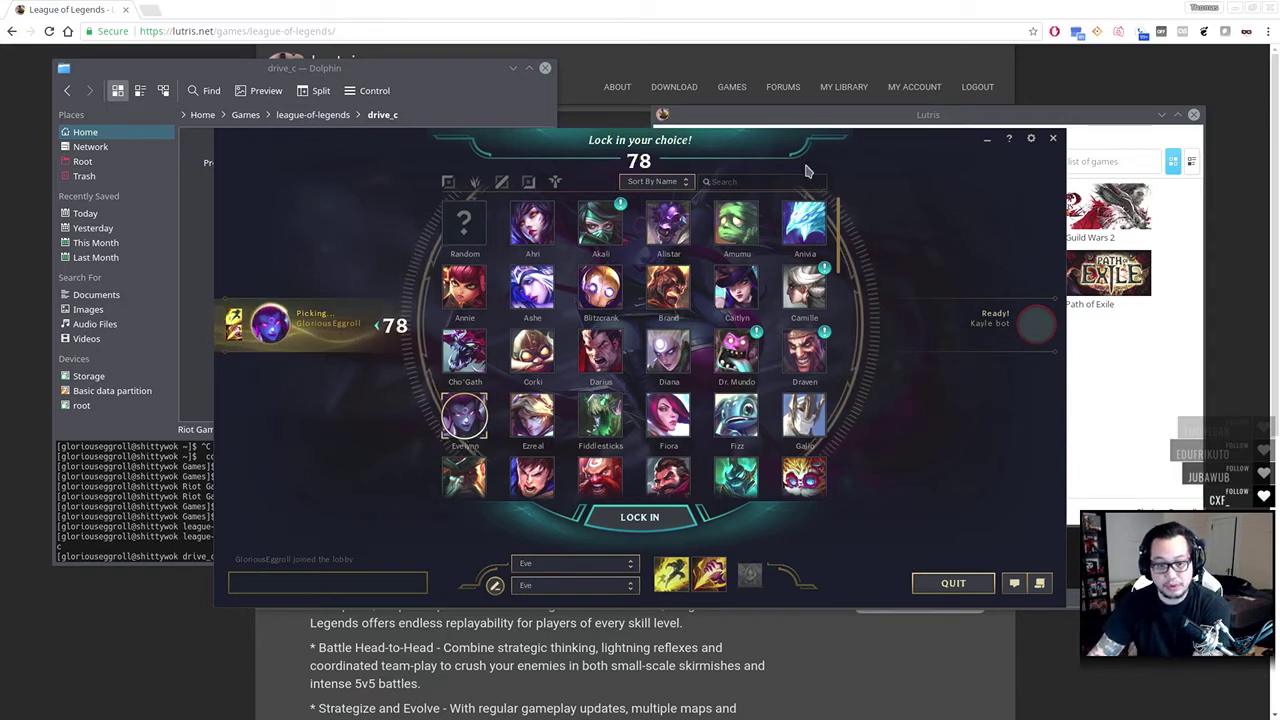
{"action": "left_click", "coordinate": [641, 518]}
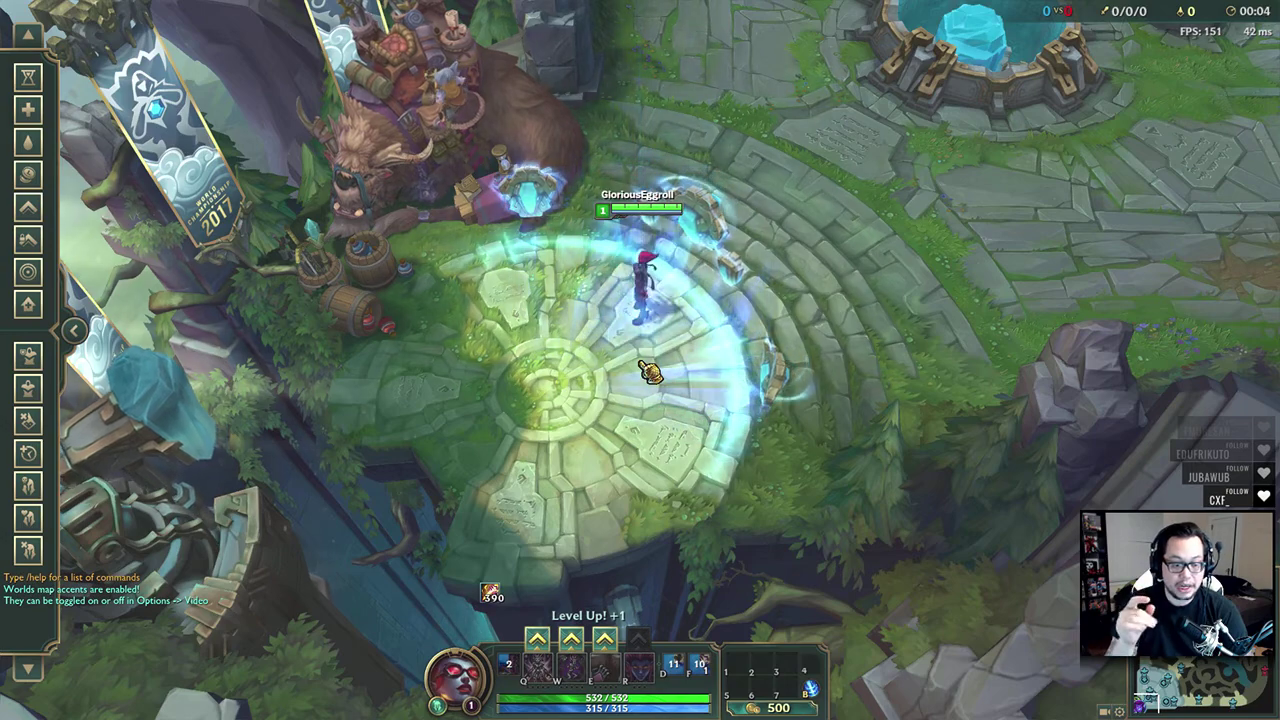
Walk Evelynn back and forth around the spawn platform to test movement in the match
{"action": "right_click", "coordinate": [506, 391]}
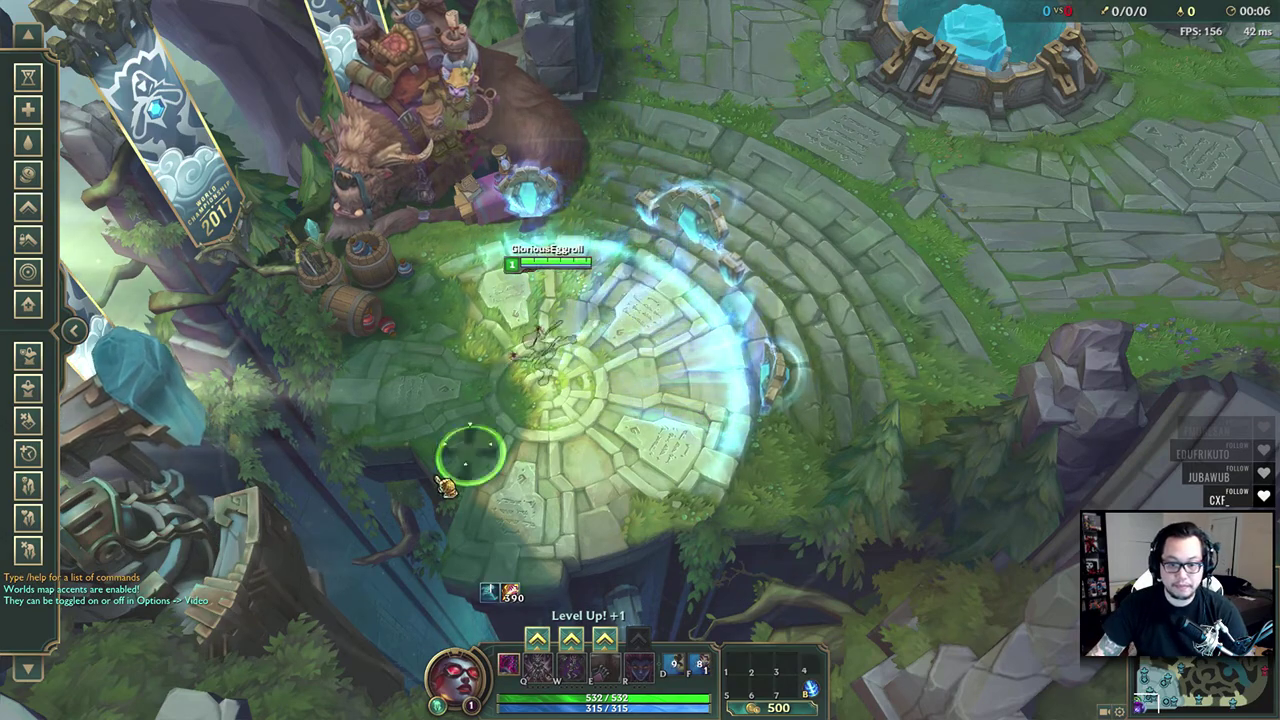
{"action": "right_click", "coordinate": [900, 151]}
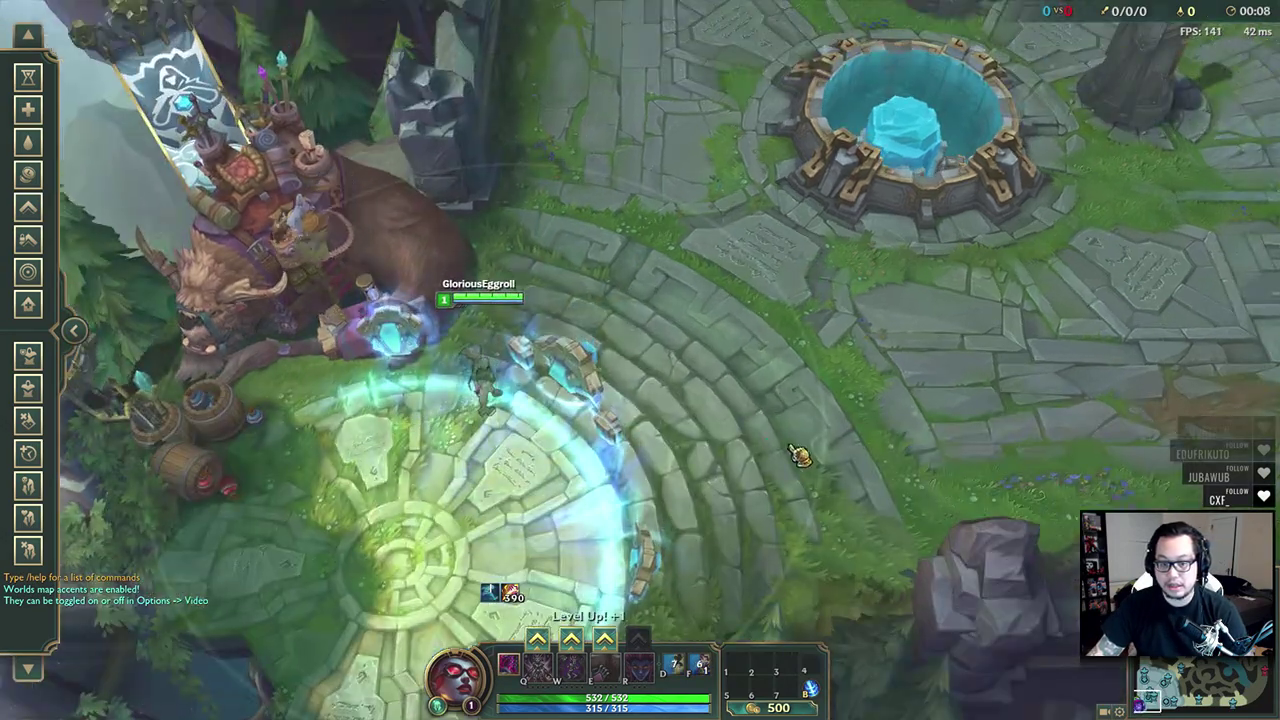
{"action": "right_click", "coordinate": [710, 540]}
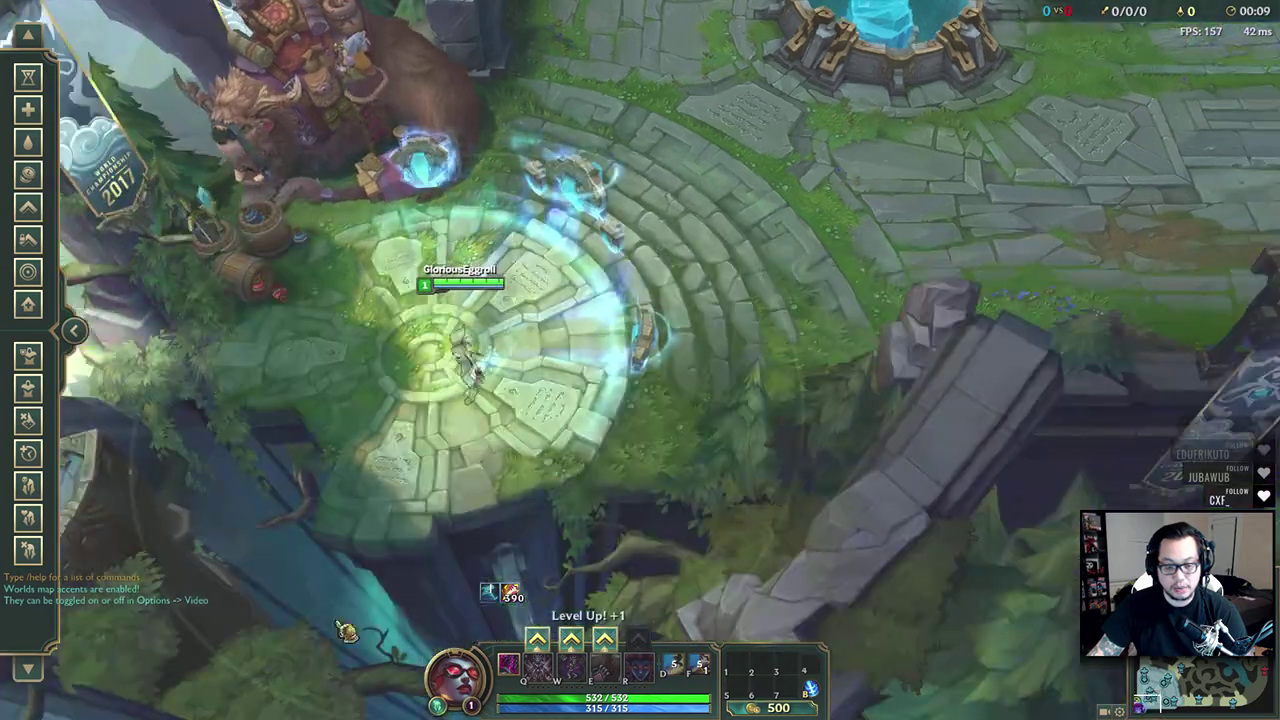
{"action": "right_click", "coordinate": [725, 368]}
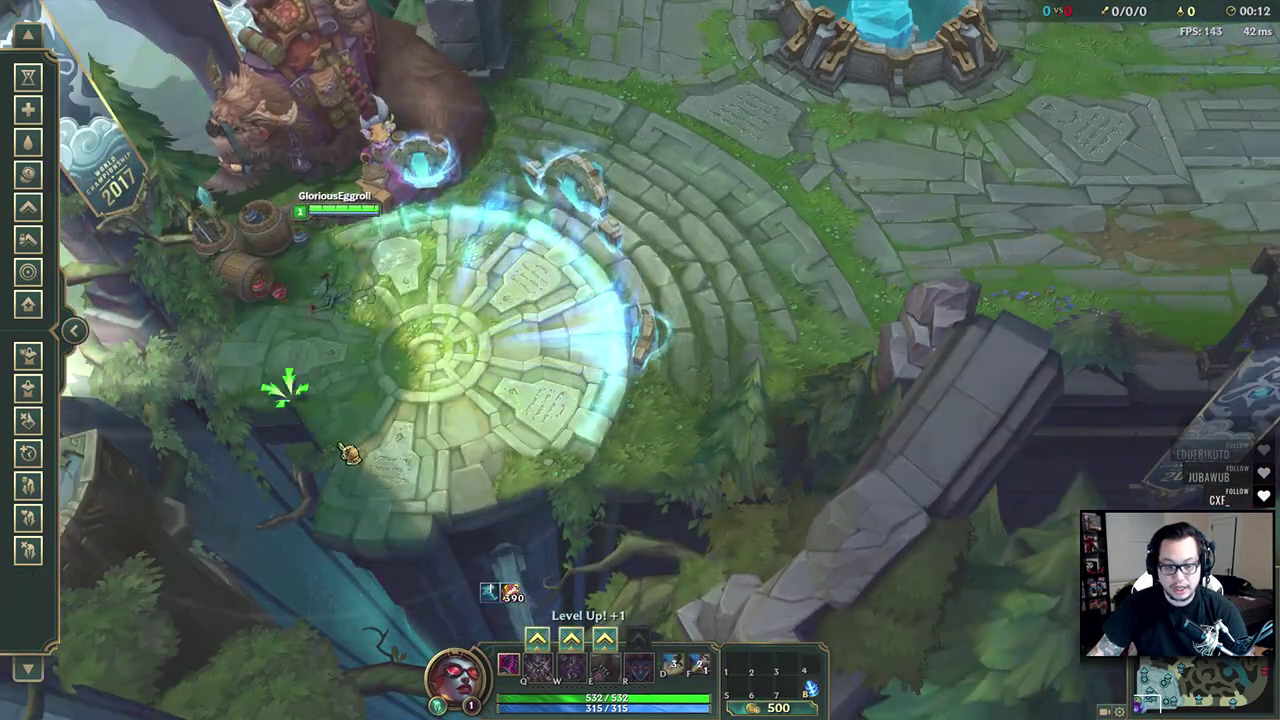
{"action": "right_click", "coordinate": [657, 314]}
{"action": "right_click", "coordinate": [640, 197]}
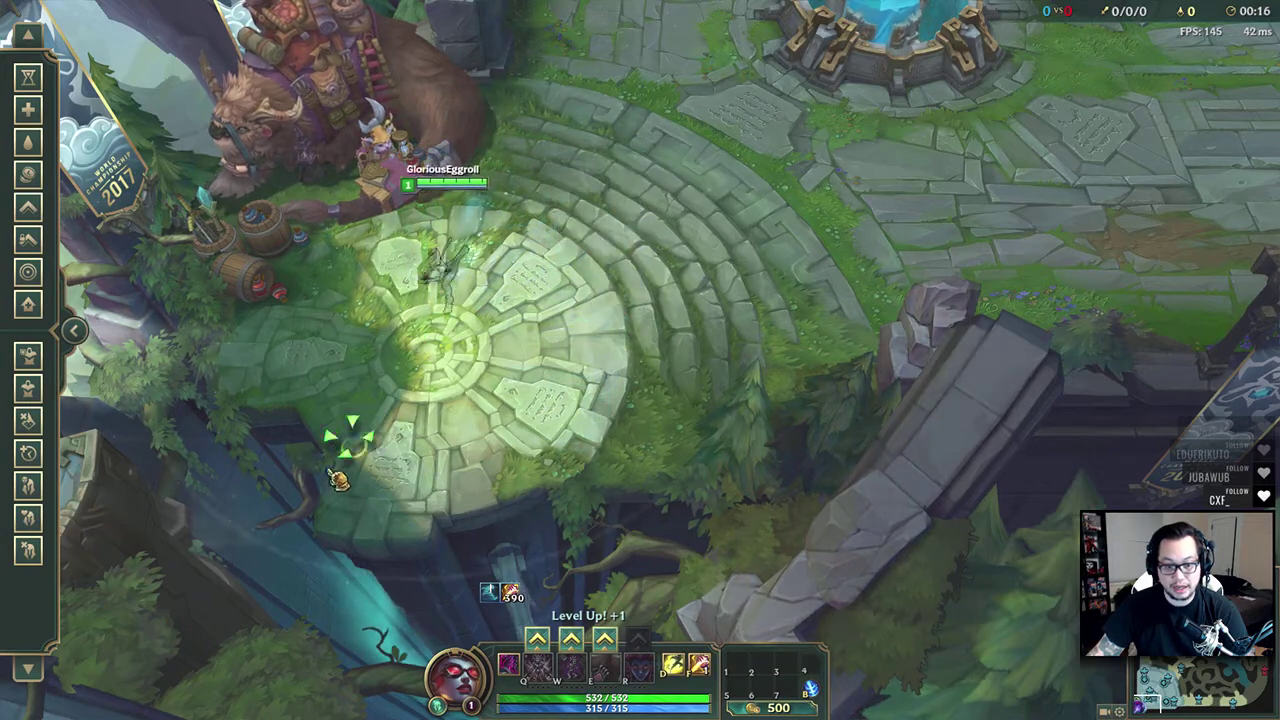
{"action": "right_click", "coordinate": [651, 400]}
{"action": "right_click", "coordinate": [690, 313]}
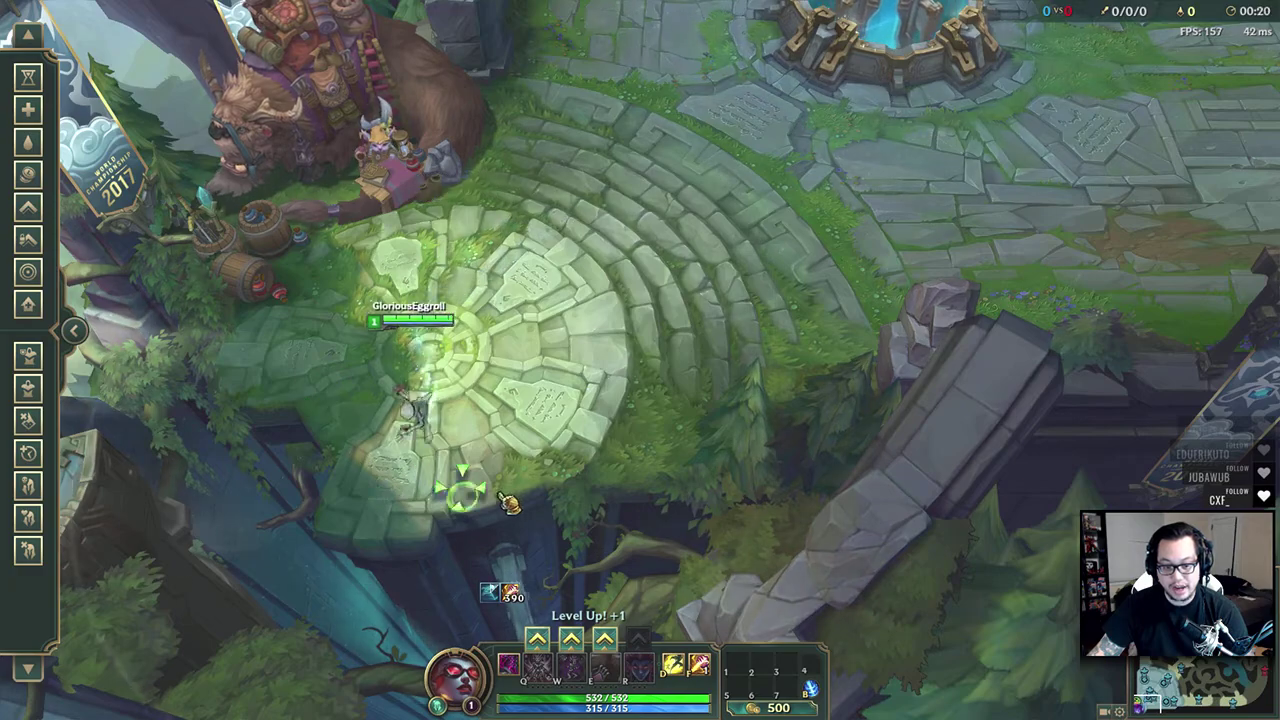
{"action": "right_click", "coordinate": [651, 366]}
{"action": "right_click", "coordinate": [728, 228]}
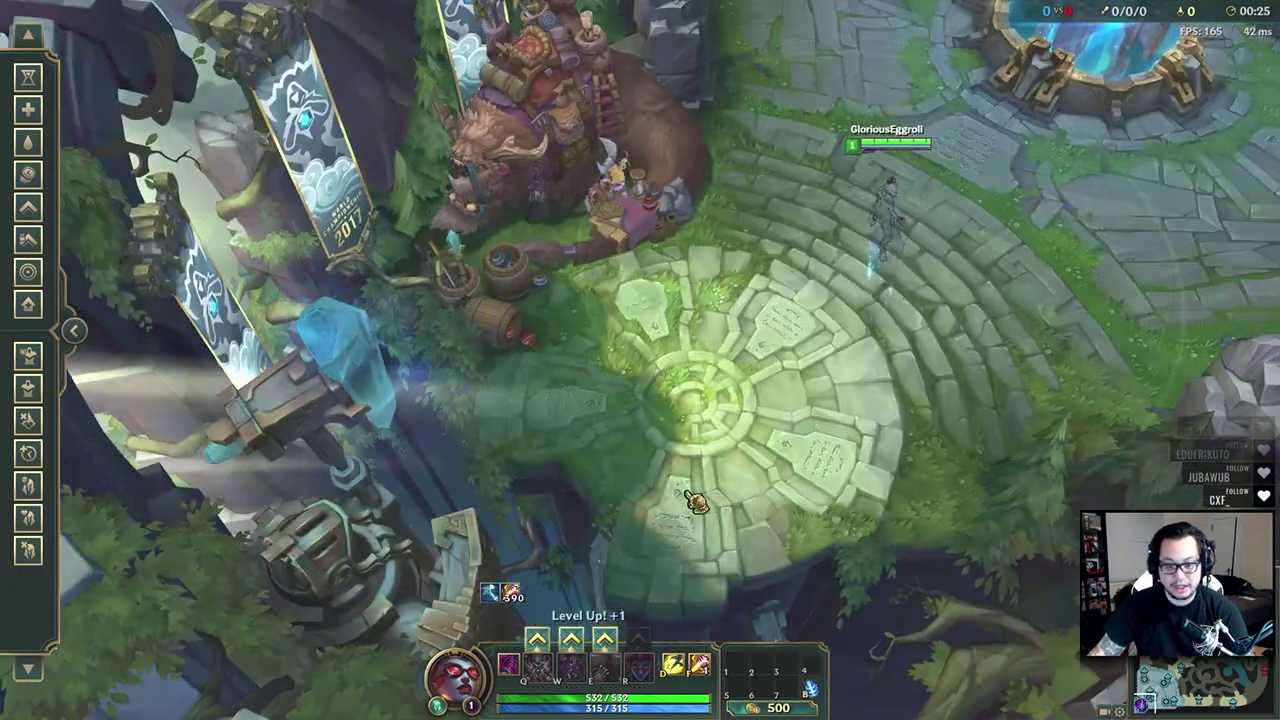
{"action": "right_click", "coordinate": [546, 470]}
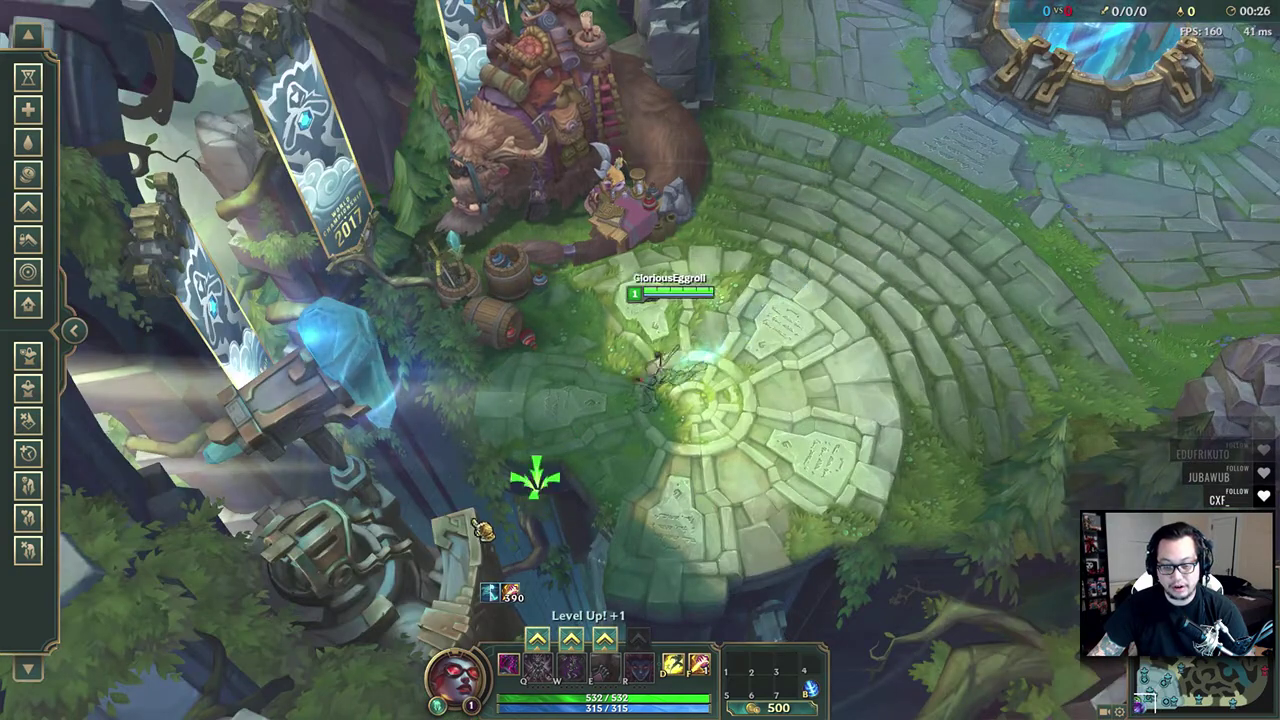
Walk Evelynn onto the stone steps beside the spawn platform and back towards the shopkeeper
{"action": "right_click", "coordinate": [1157, 229]}
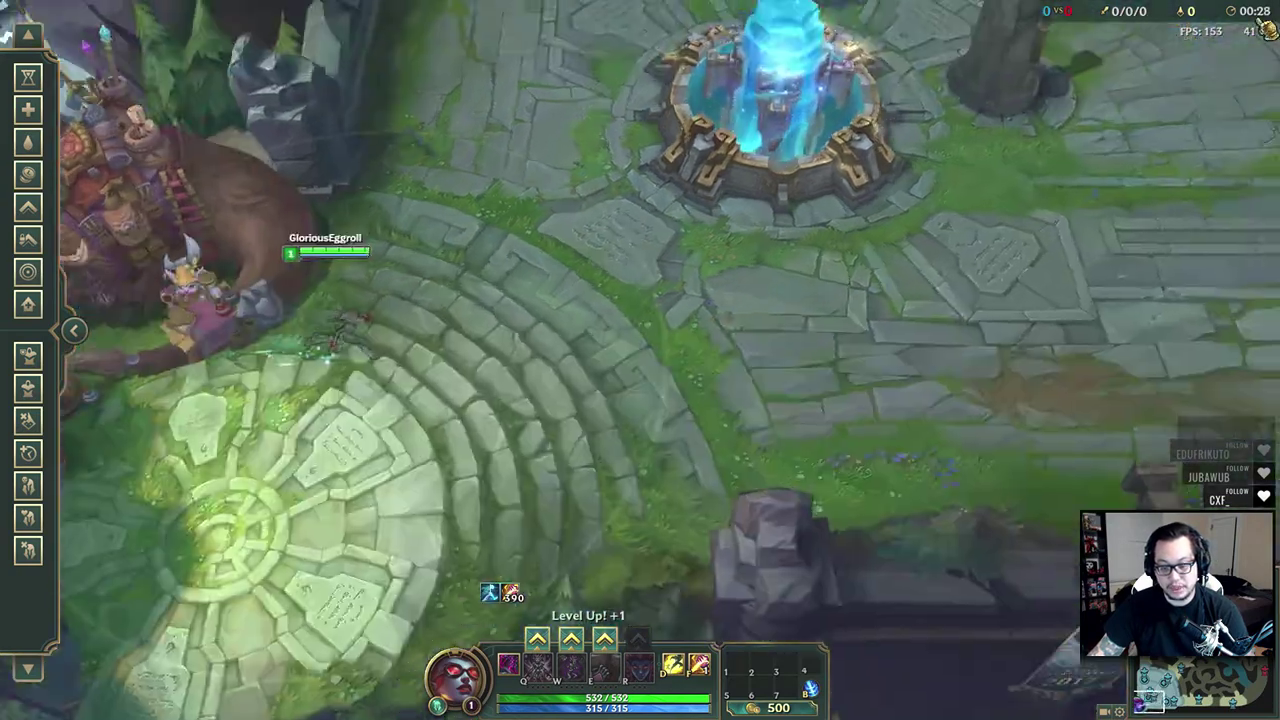
{"action": "right_click", "coordinate": [966, 229]}
{"action": "right_click", "coordinate": [907, 372]}
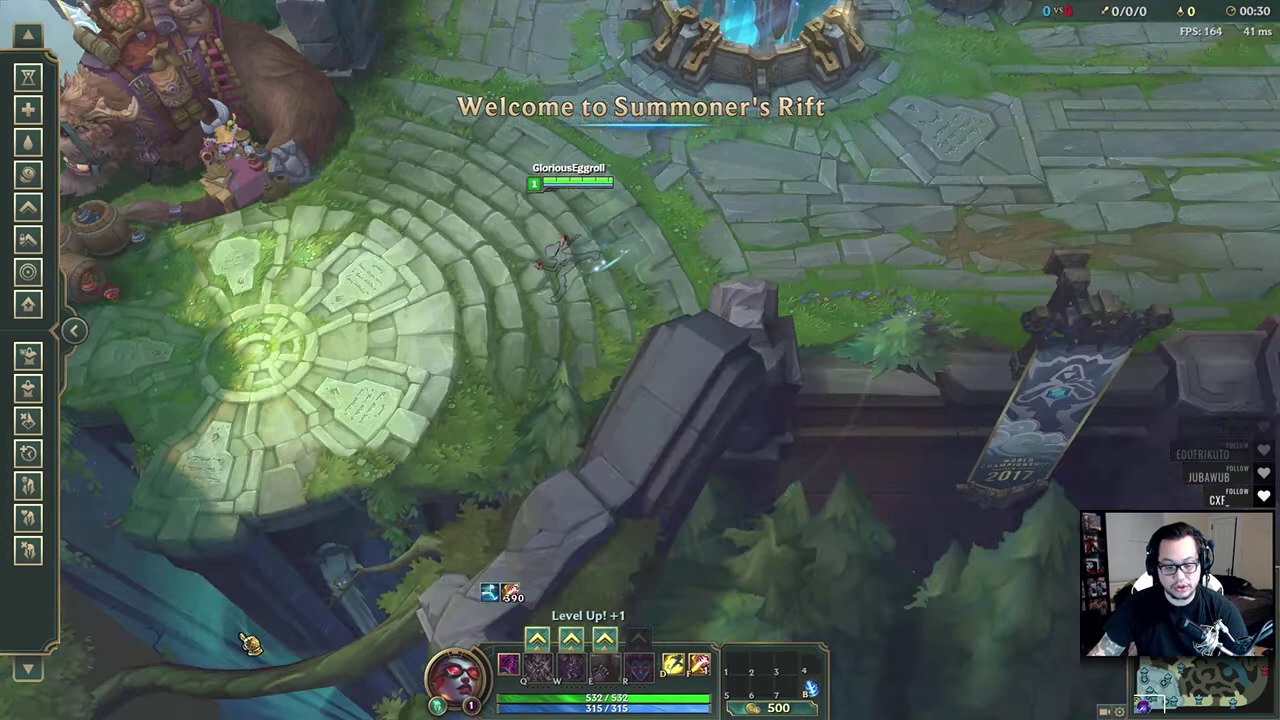
{"action": "right_click", "coordinate": [466, 471]}
{"action": "right_click", "coordinate": [318, 470]}
{"action": "right_click", "coordinate": [240, 250]}
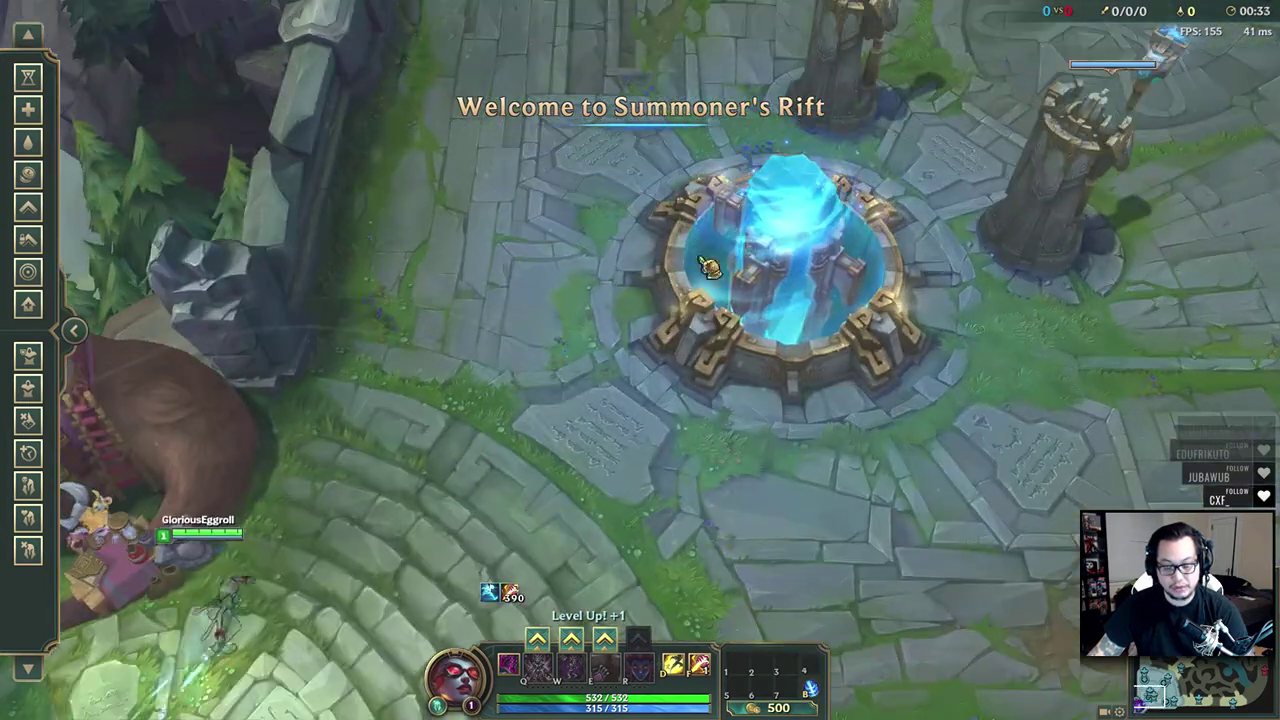
Walk Evelynn up the steps and past the Nexus towards the inhibitor
{"action": "right_click", "coordinate": [571, 274]}
{"action": "right_click", "coordinate": [400, 191]}
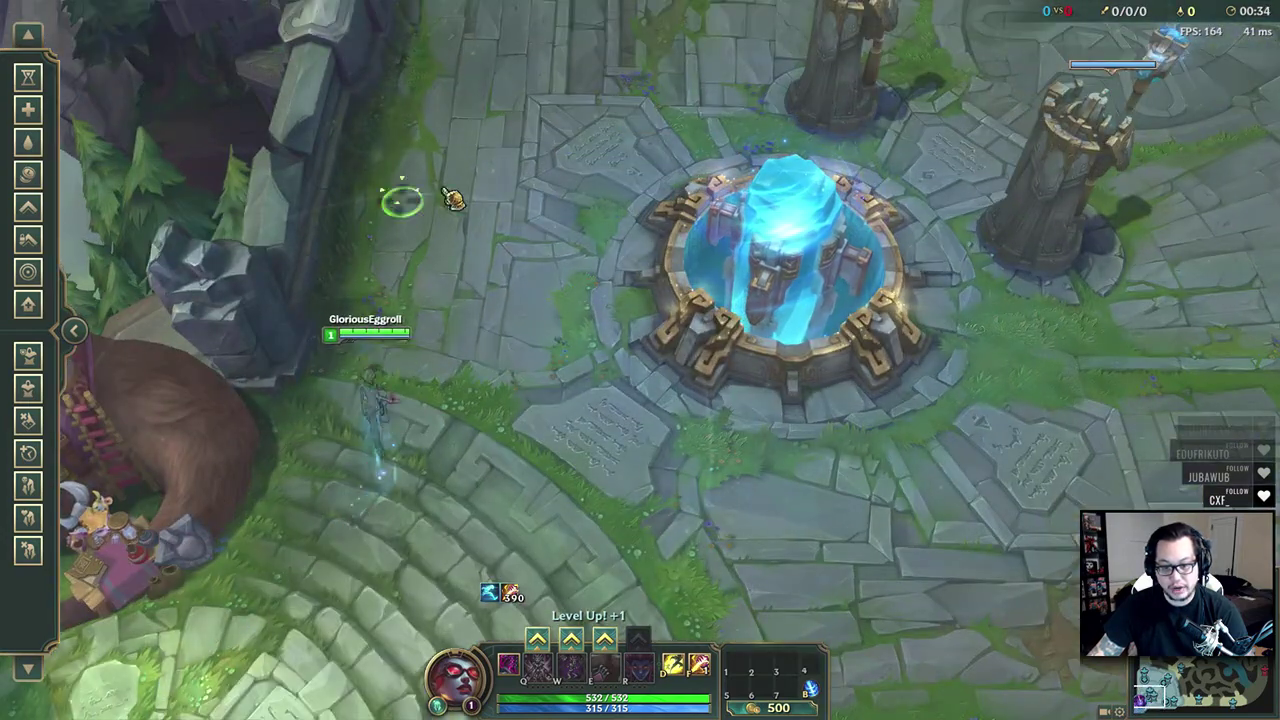
{"action": "right_click", "coordinate": [897, 318]}
{"action": "right_click", "coordinate": [700, 429]}
{"action": "right_click", "coordinate": [1000, 360]}
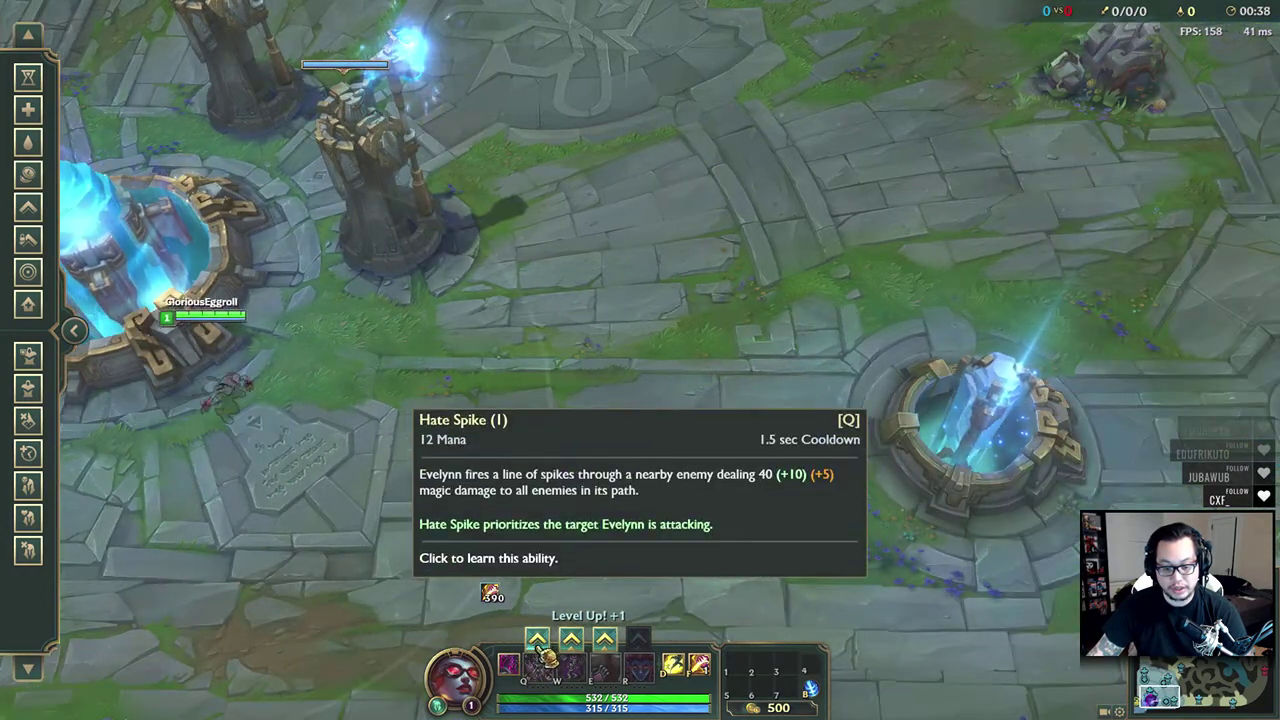
Learn the Hate Spike ability and walk Evelynn past the rock pile towards the base's side gate
{"action": "left_click", "coordinate": [537, 638]}
{"action": "right_click", "coordinate": [753, 397]}
{"action": "right_click", "coordinate": [823, 509]}
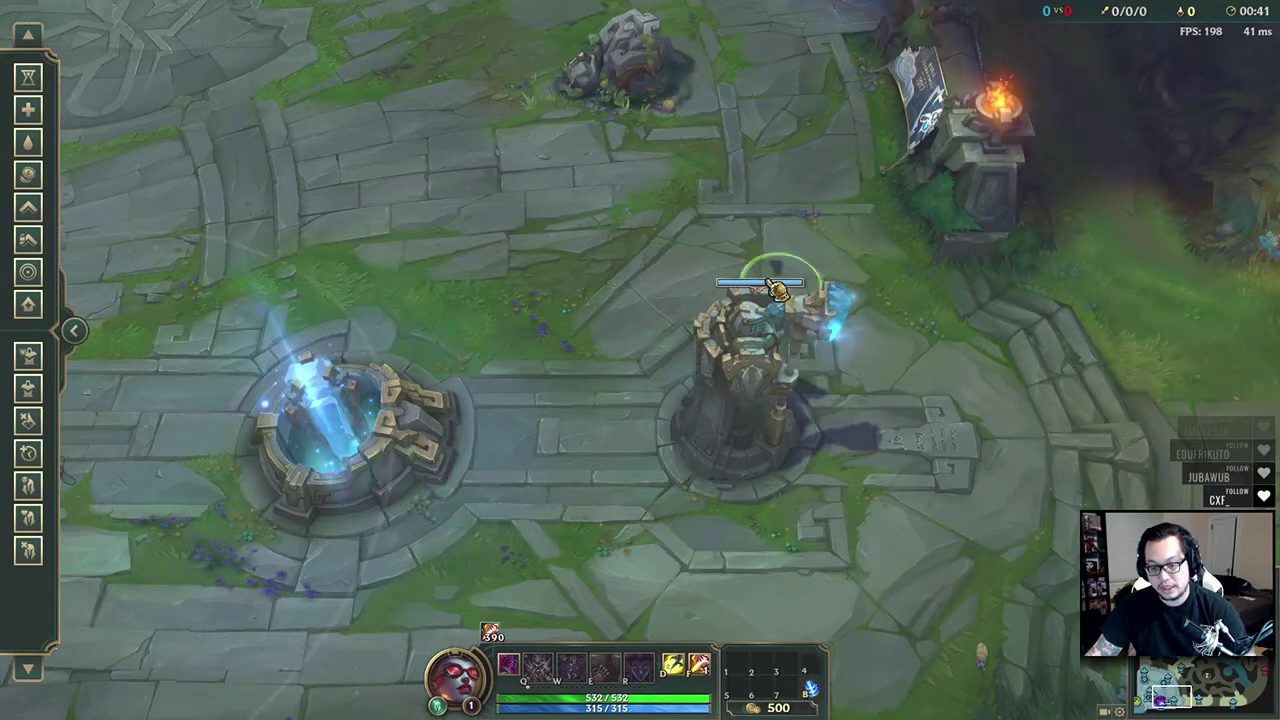
{"action": "right_click", "coordinate": [749, 191]}
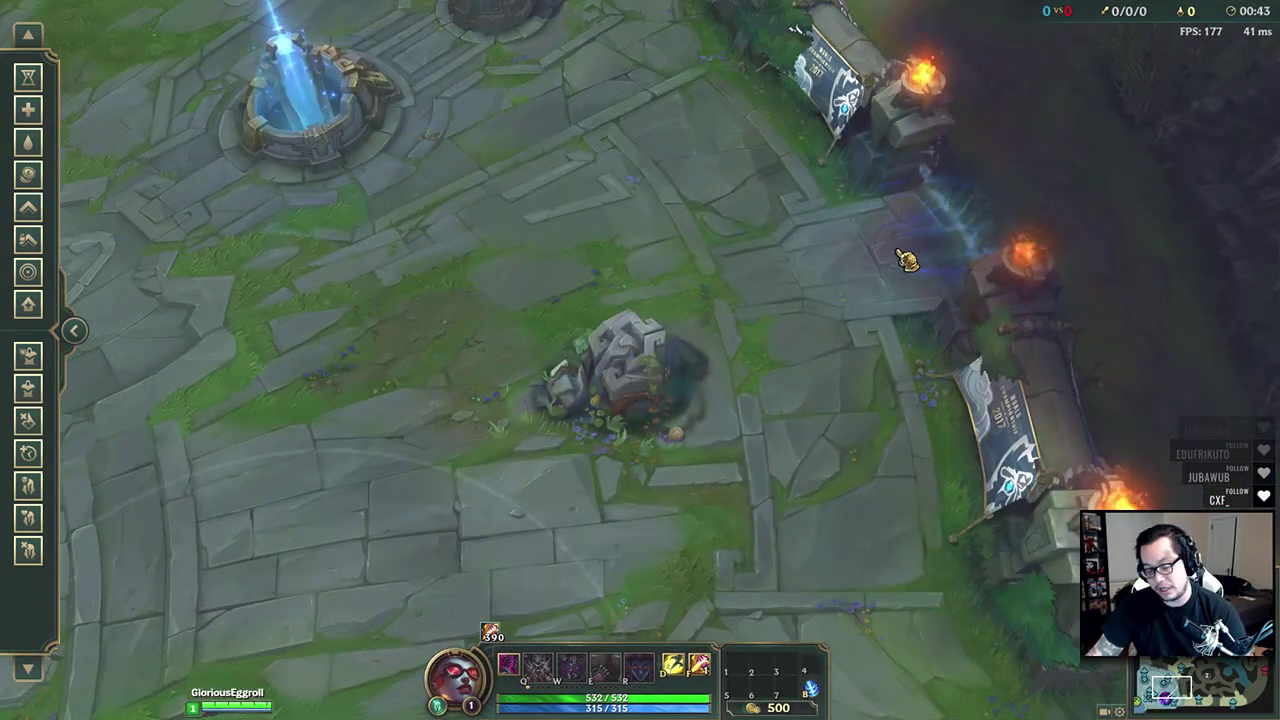
{"action": "right_click", "coordinate": [866, 275]}
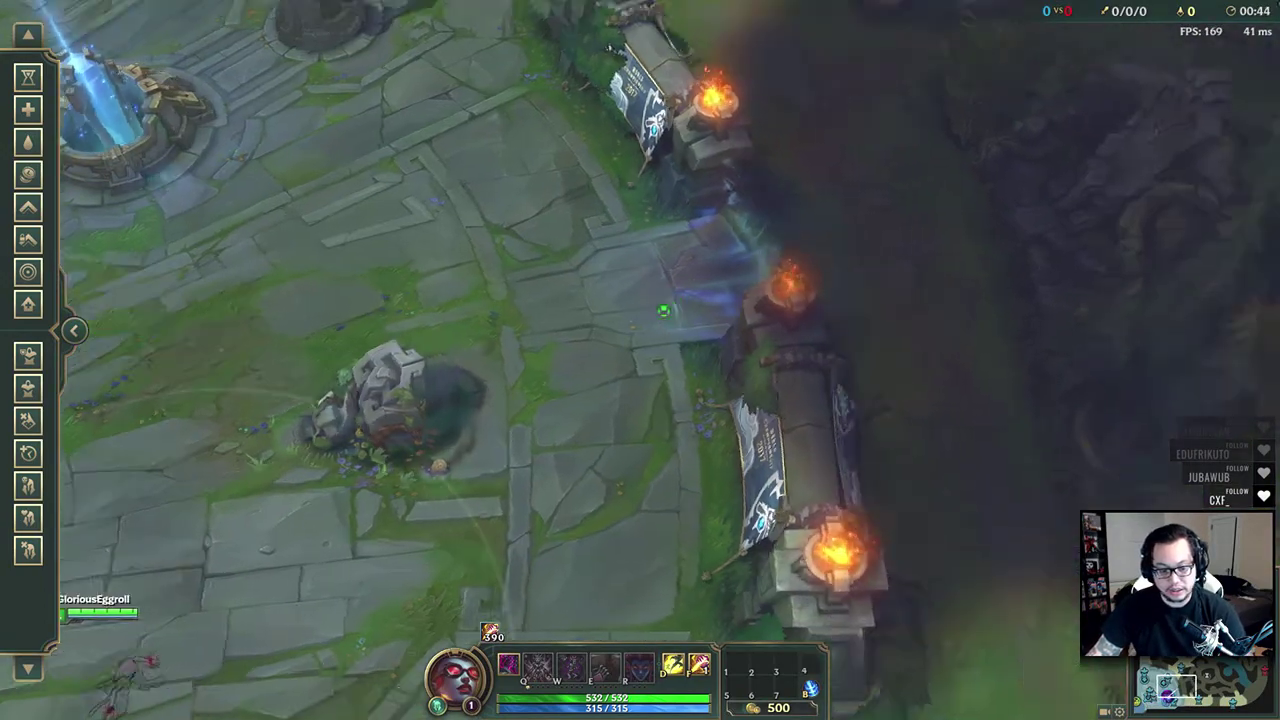
{"action": "right_click", "coordinate": [826, 177]}
{"action": "right_click", "coordinate": [534, 377]}
{"action": "right_click", "coordinate": [491, 354]}
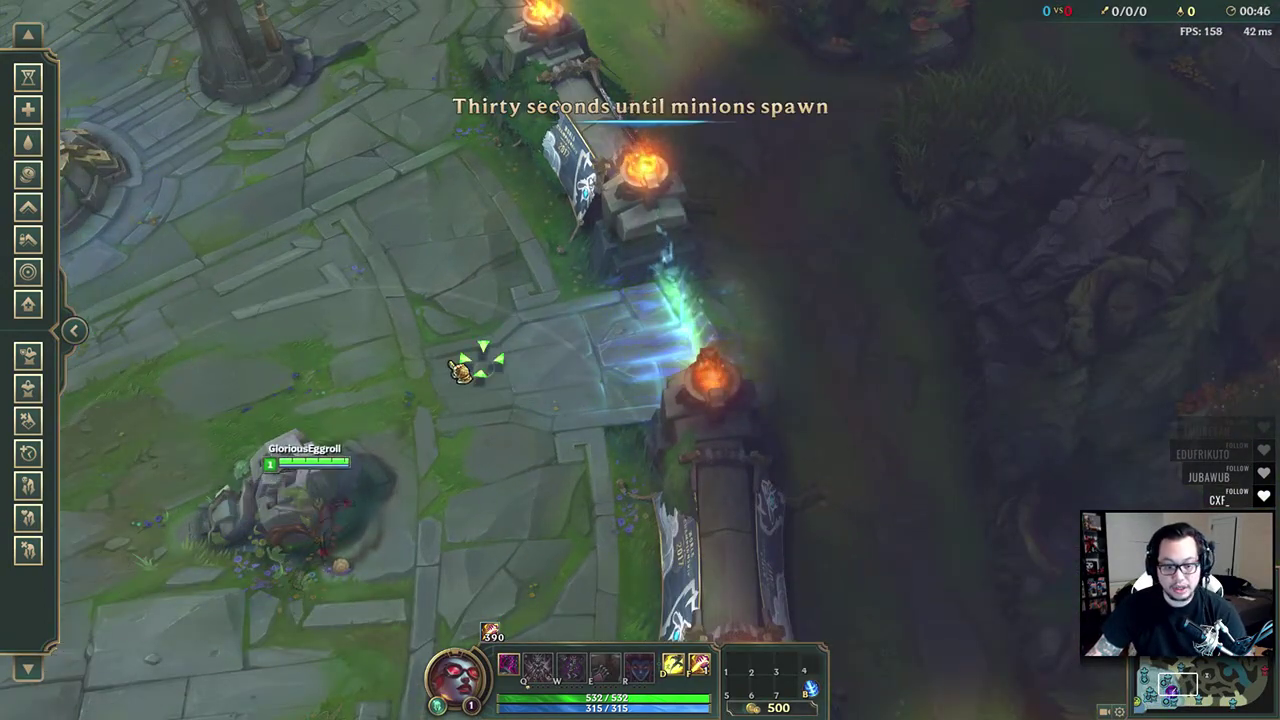
Move Evelynn from the side gate back across the base and around the middle inhibitor
{"action": "right_click", "coordinate": [294, 229]}
{"action": "right_click", "coordinate": [445, 280]}
{"action": "key", "text": "space"}
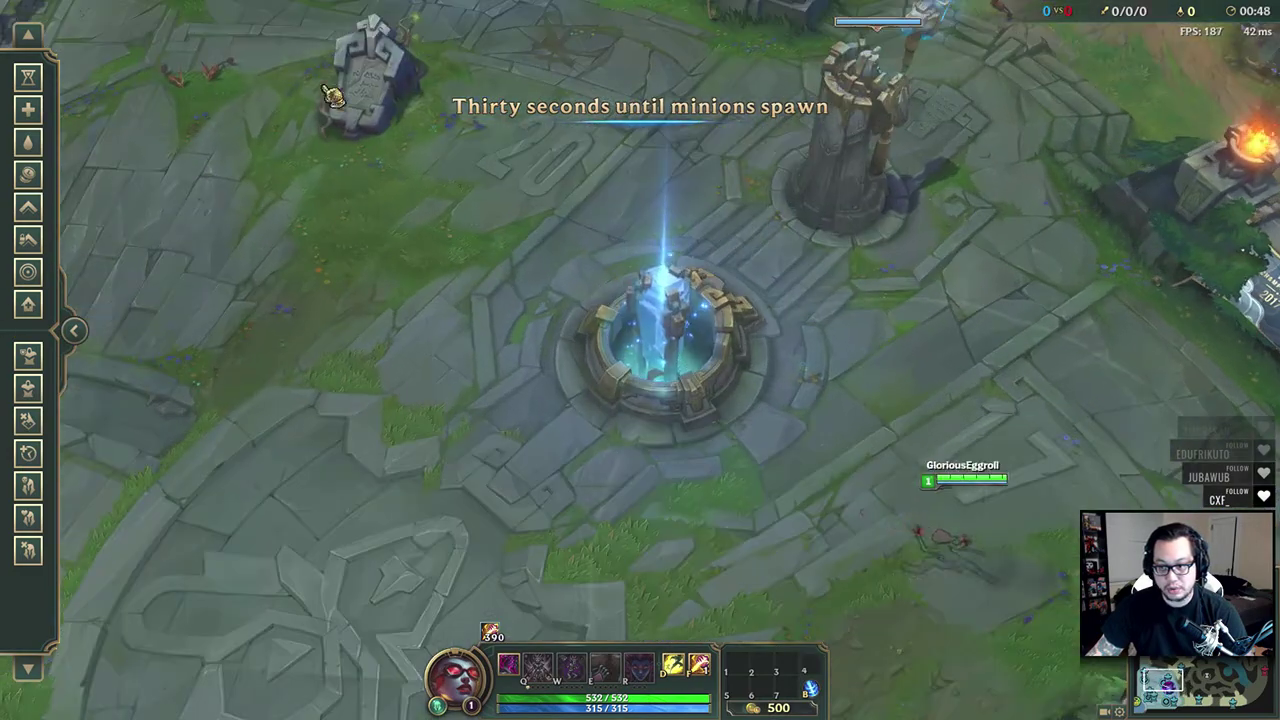
{"action": "right_click", "coordinate": [477, 291]}
{"action": "right_click", "coordinate": [458, 362]}
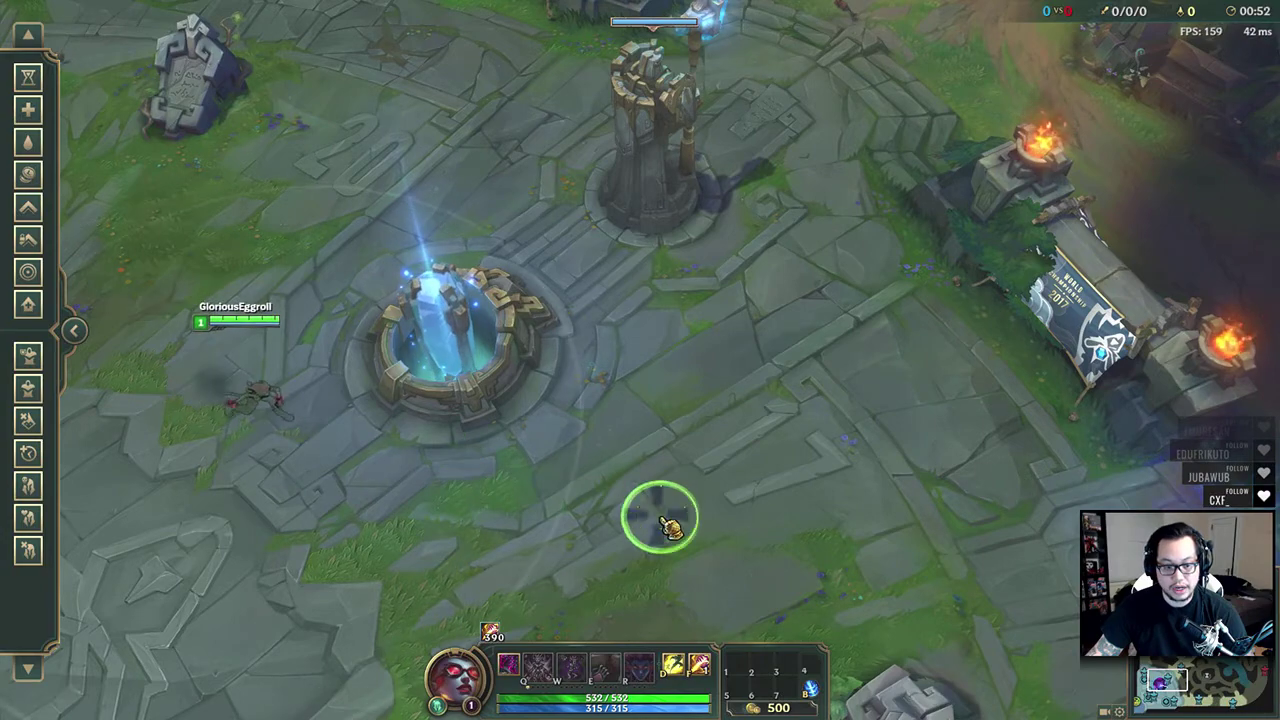
Walk Evelynn out of the base towards the turret in the middle lane
{"action": "right_click", "coordinate": [815, 178]}
{"action": "right_click", "coordinate": [808, 243]}
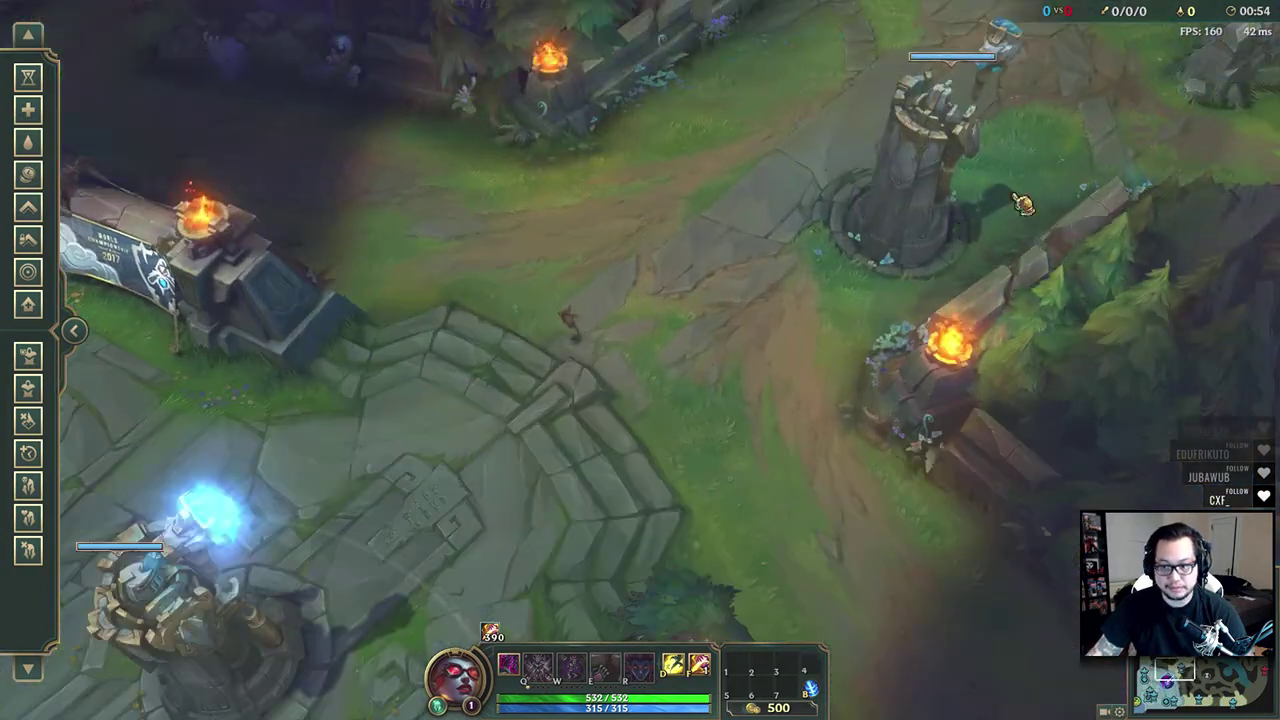
{"action": "right_click", "coordinate": [797, 278]}
{"action": "right_click", "coordinate": [736, 280]}
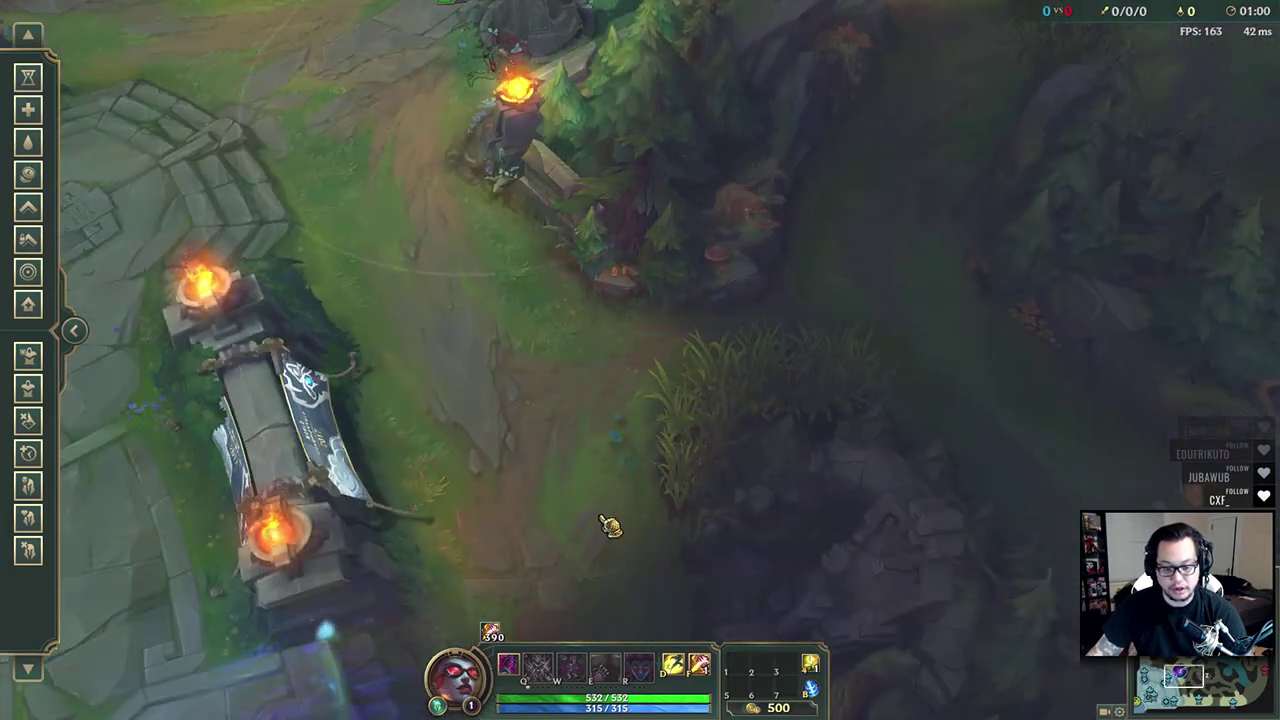
Bring up targeting for Hate Spike beside the middle-lane turret, then walk Evelynn further along the lane
{"action": "key", "text": "space"}
{"action": "left_click", "coordinate": [541, 672]}
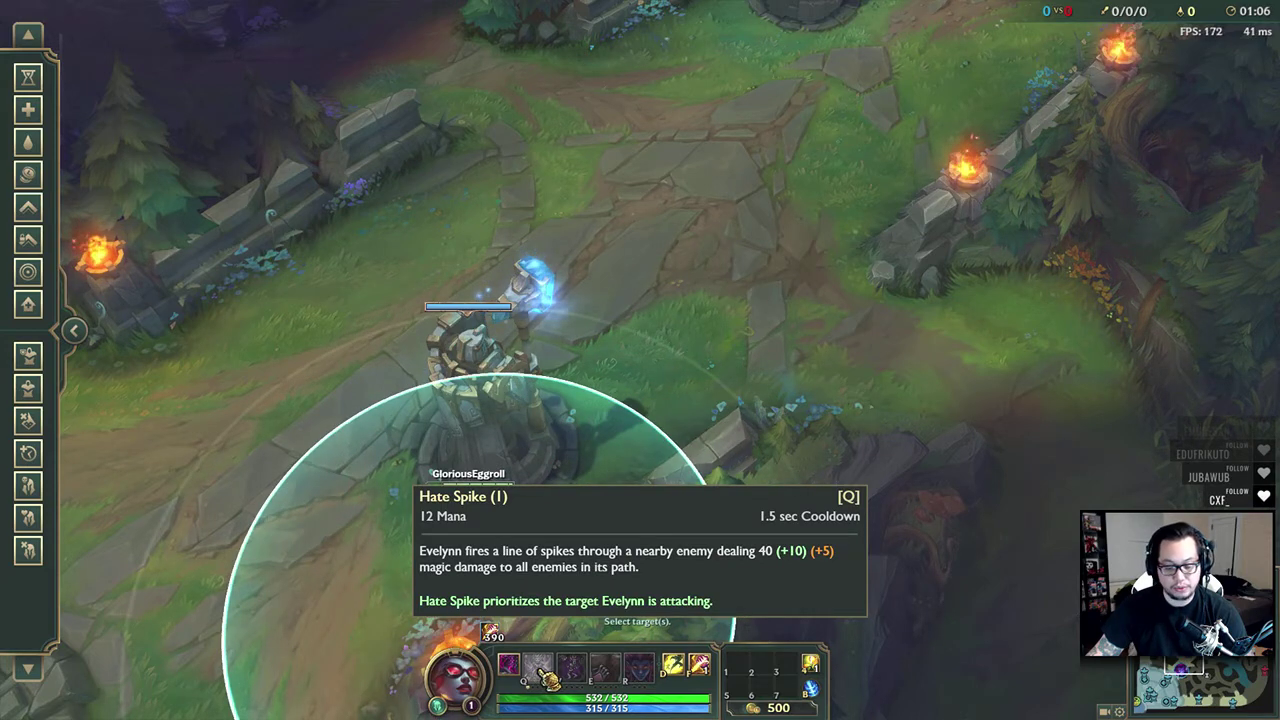
{"action": "right_click", "coordinate": [757, 386]}
{"action": "right_click", "coordinate": [560, 363]}
{"action": "right_click", "coordinate": [777, 475]}
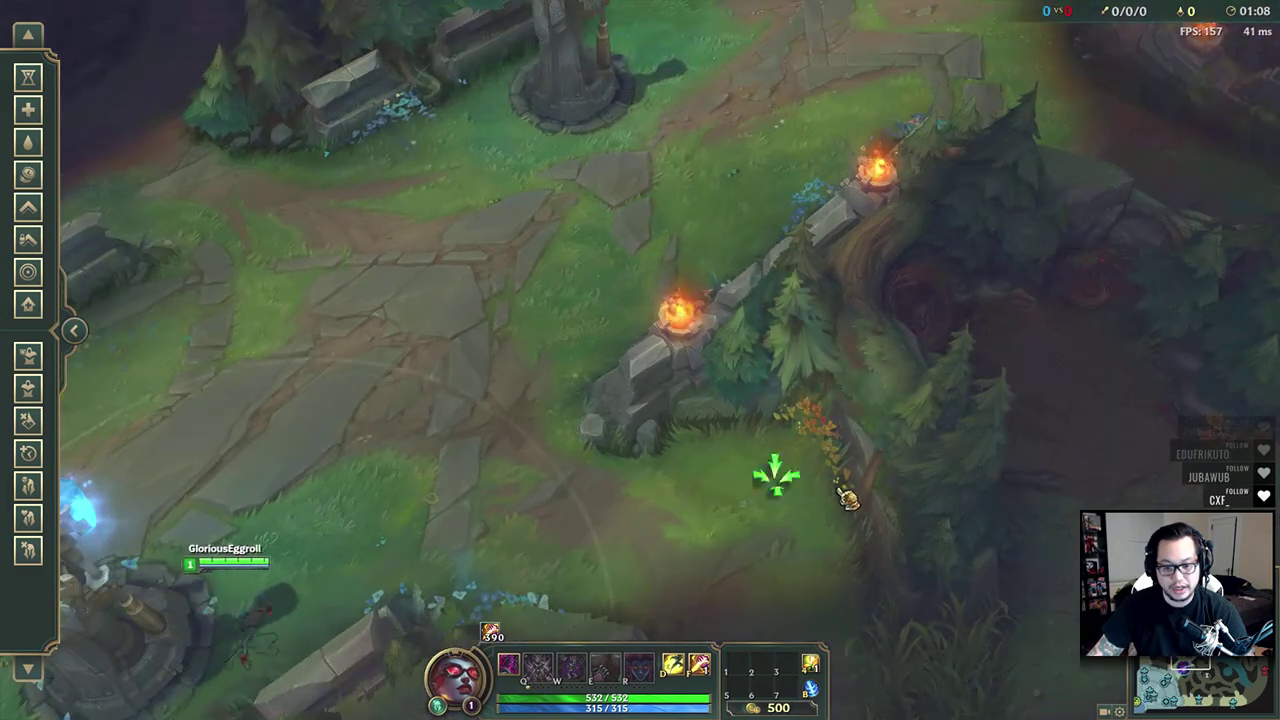
Walk Evelynn from the middle-lane turret into the jungle, along the grassy path and down past the tall grass
{"action": "right_click", "coordinate": [885, 280]}
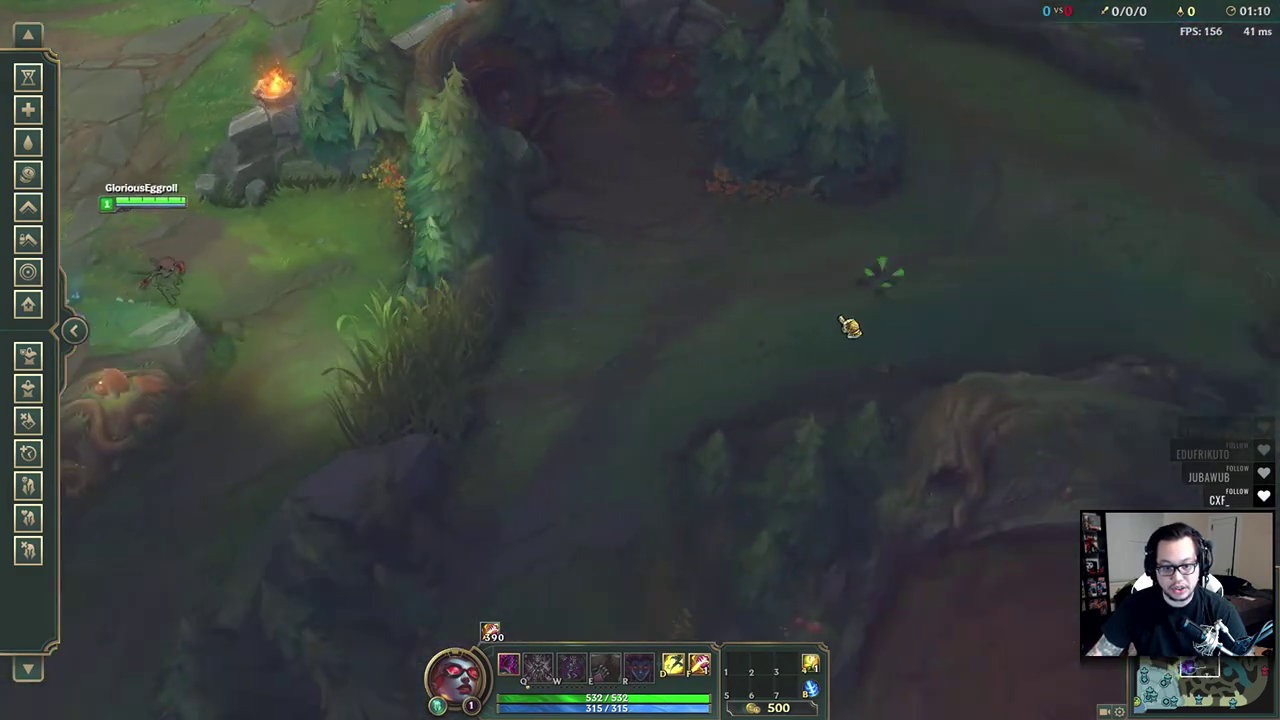
{"action": "right_click", "coordinate": [255, 588]}
{"action": "right_click", "coordinate": [838, 463]}
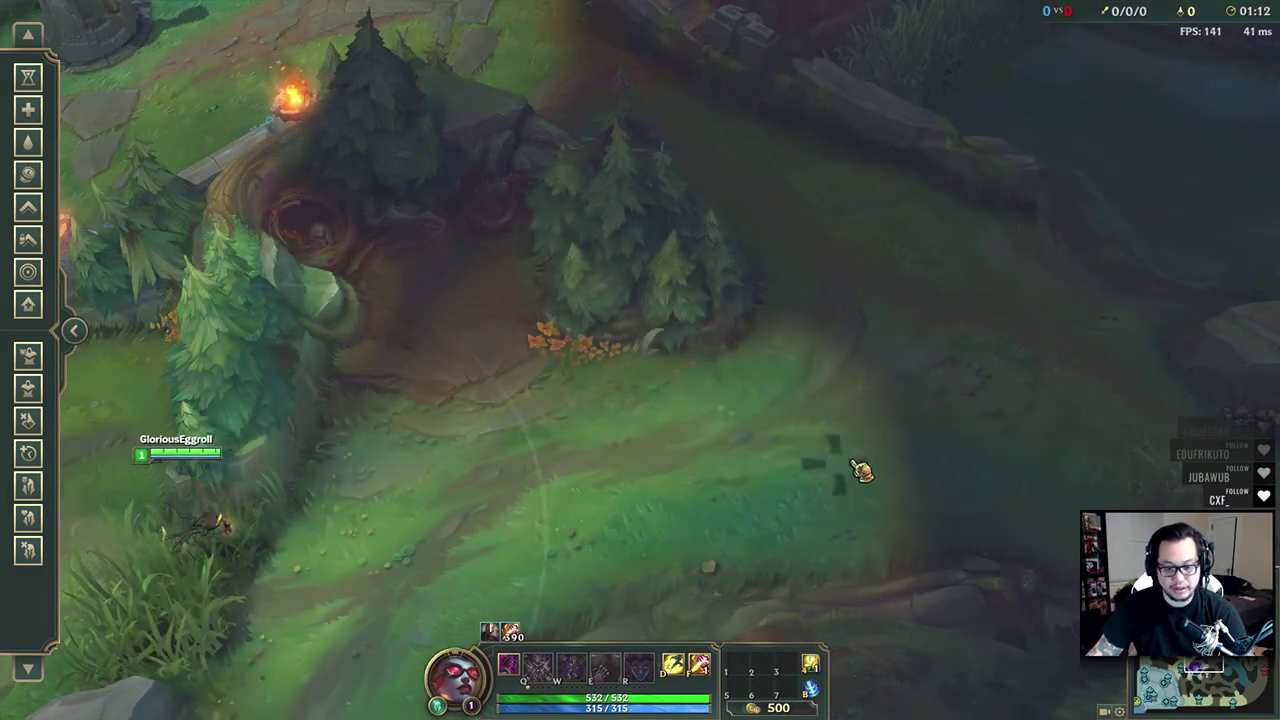
{"action": "right_click", "coordinate": [888, 576]}
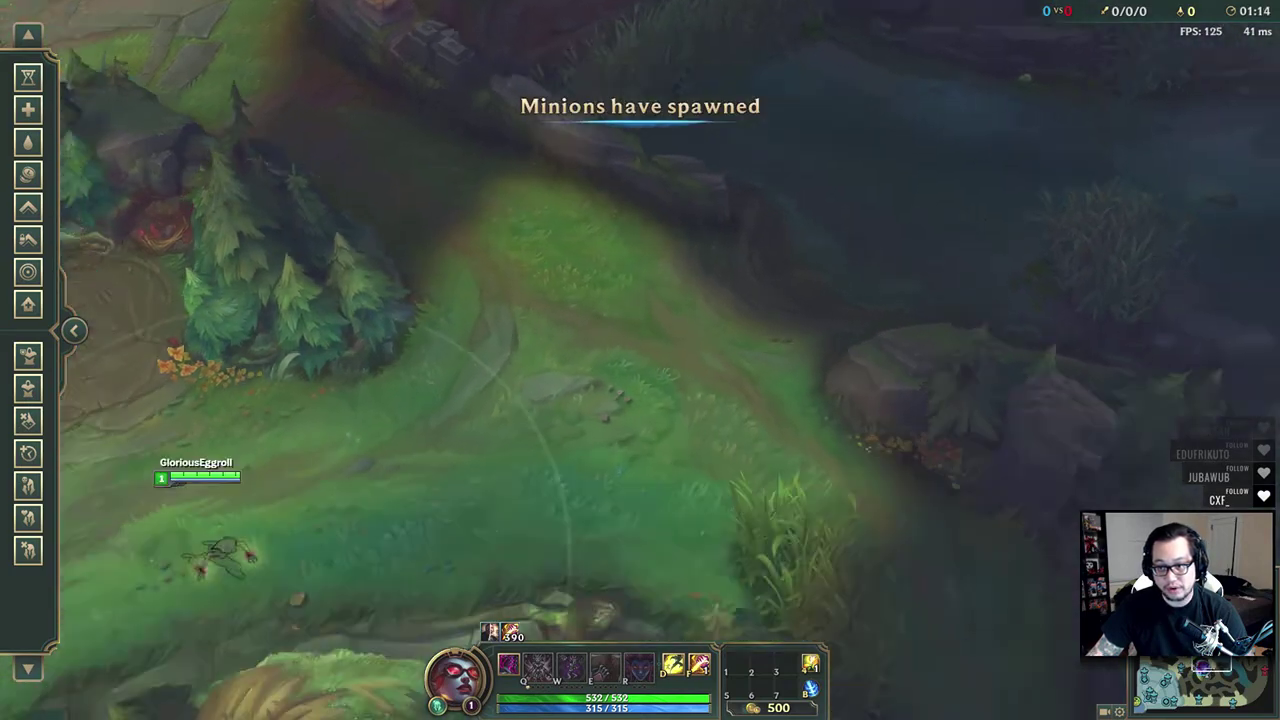
{"action": "right_click", "coordinate": [903, 560]}
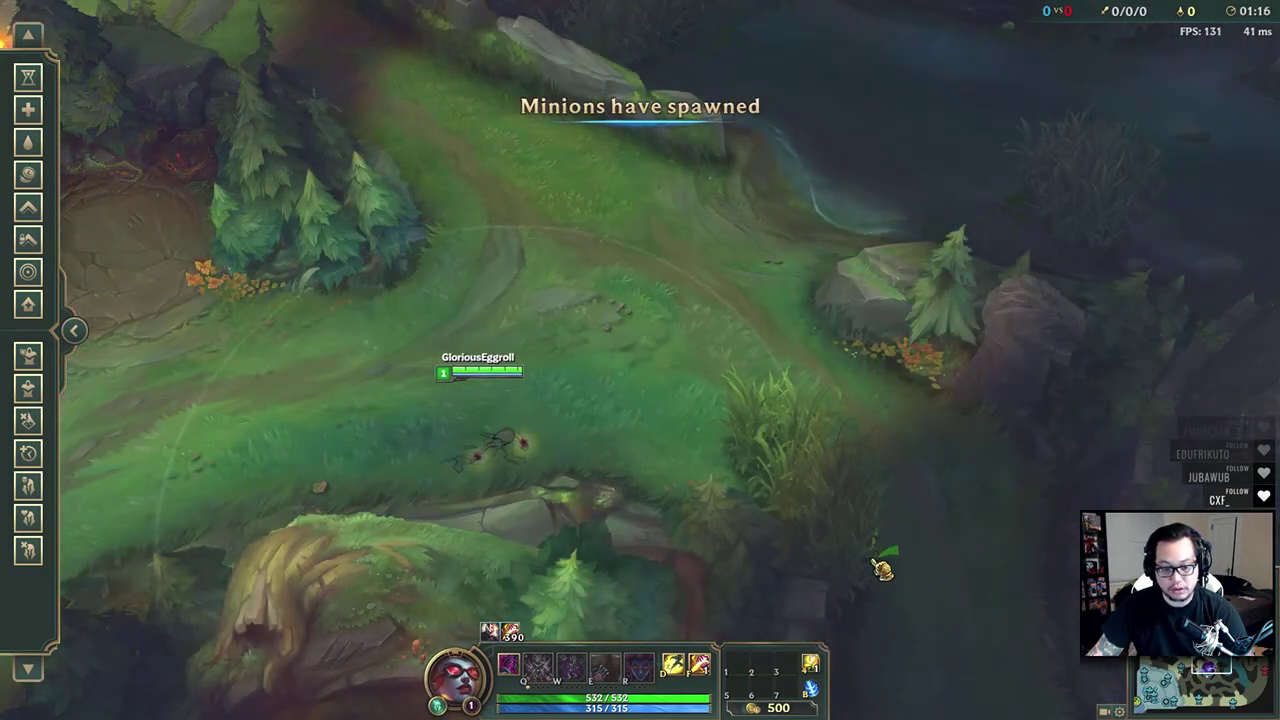
{"action": "right_click", "coordinate": [805, 505]}
{"action": "right_click", "coordinate": [712, 530]}
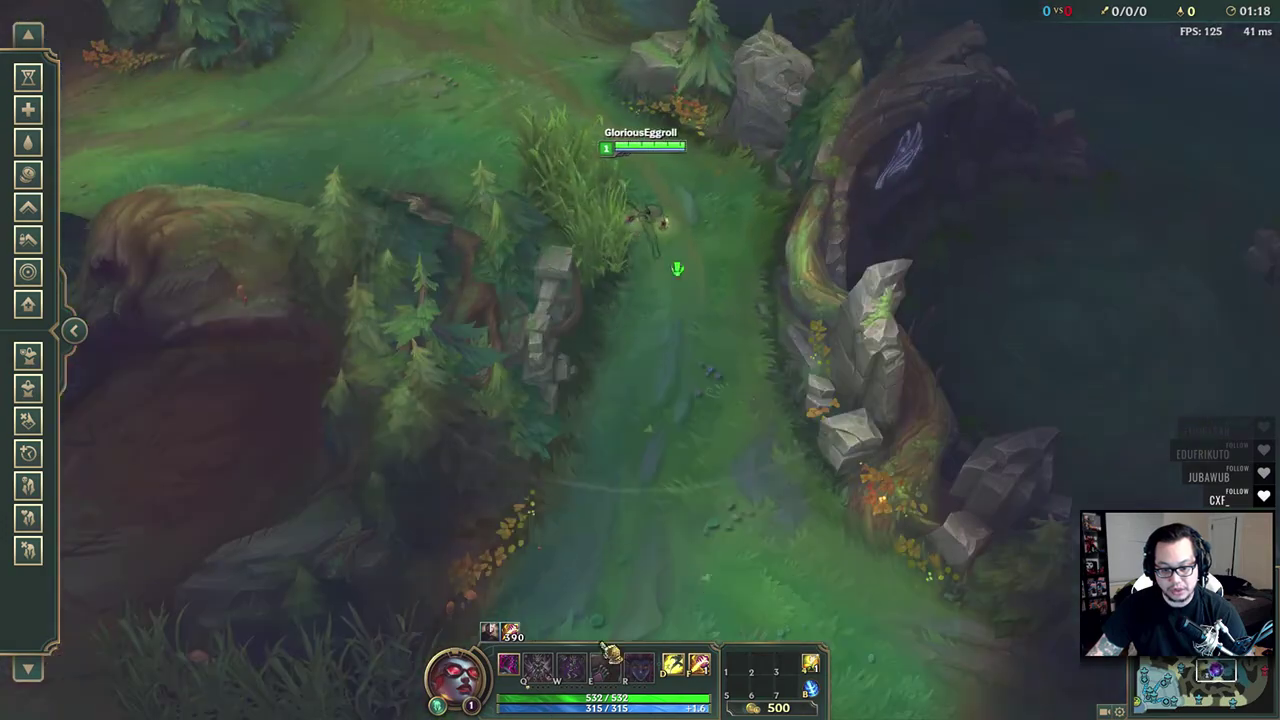
{"action": "right_click", "coordinate": [737, 570]}
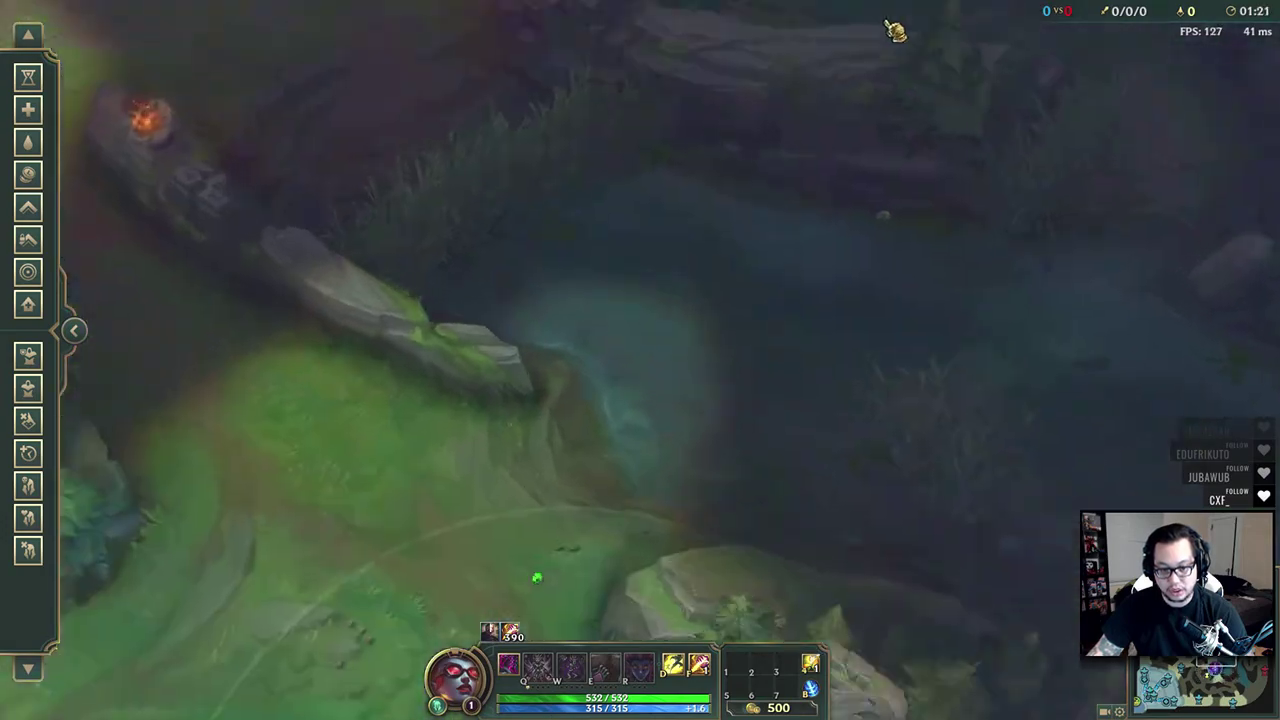
Walk Evelynn out of the jungle through the river and onto the stone emblem at the middle lane's centre
{"action": "right_click", "coordinate": [677, 374]}
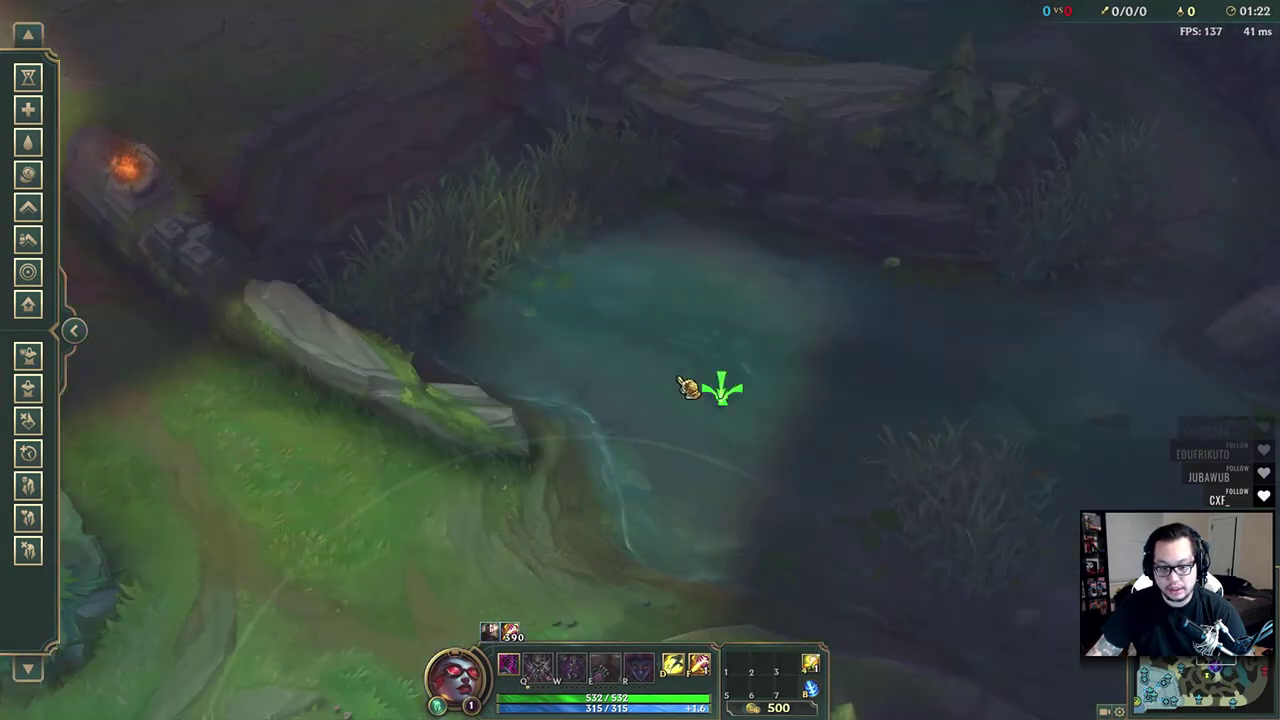
{"action": "right_click", "coordinate": [657, 346]}
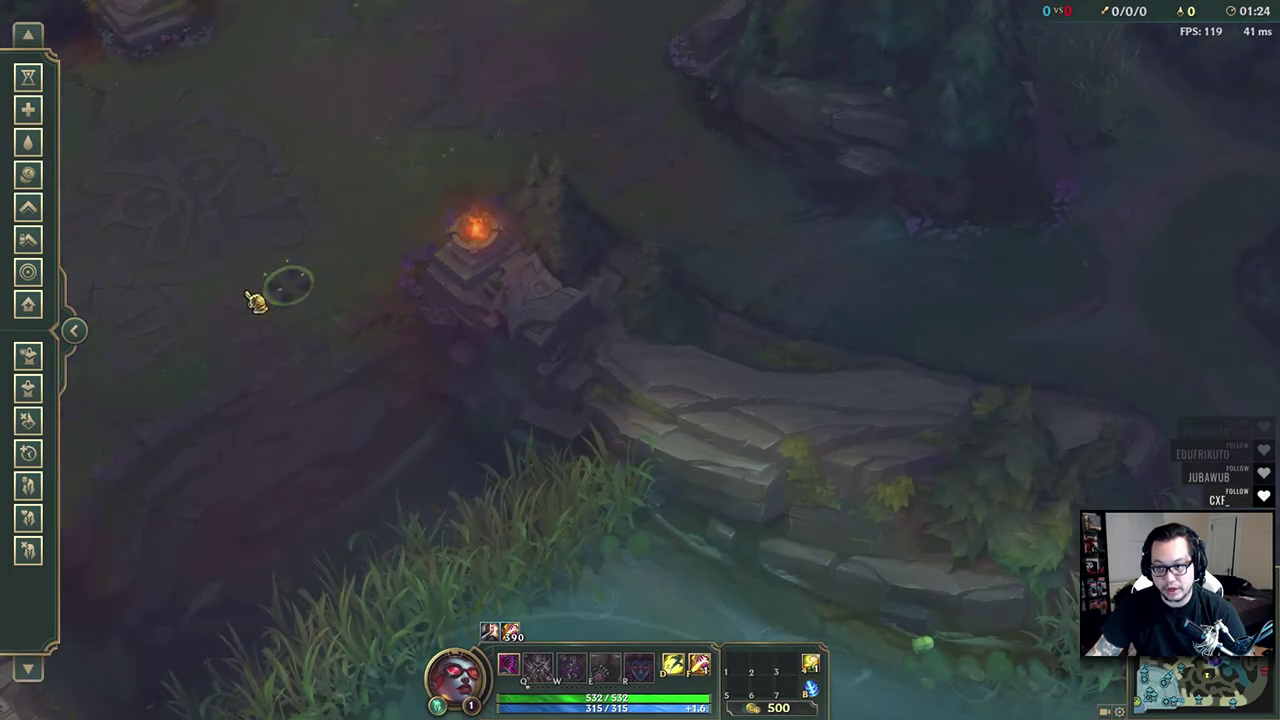
{"action": "right_click", "coordinate": [500, 342]}
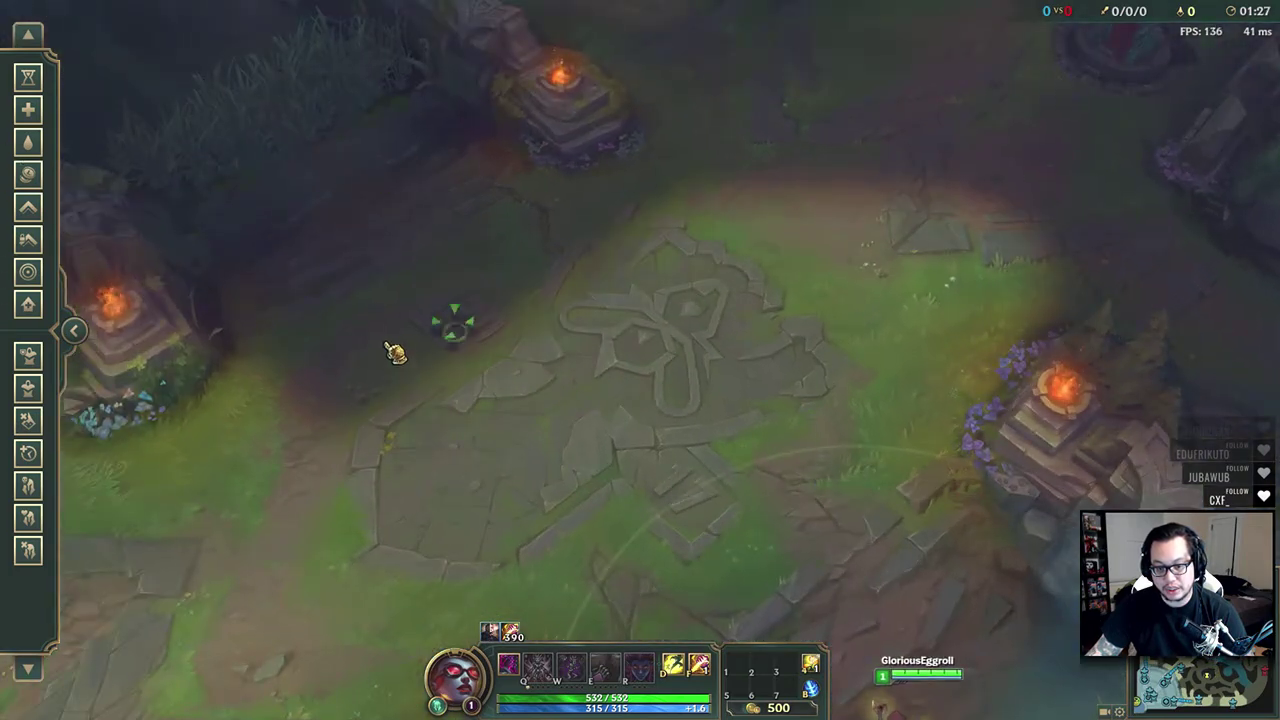
{"action": "right_click", "coordinate": [466, 363]}
{"action": "right_click", "coordinate": [586, 257]}
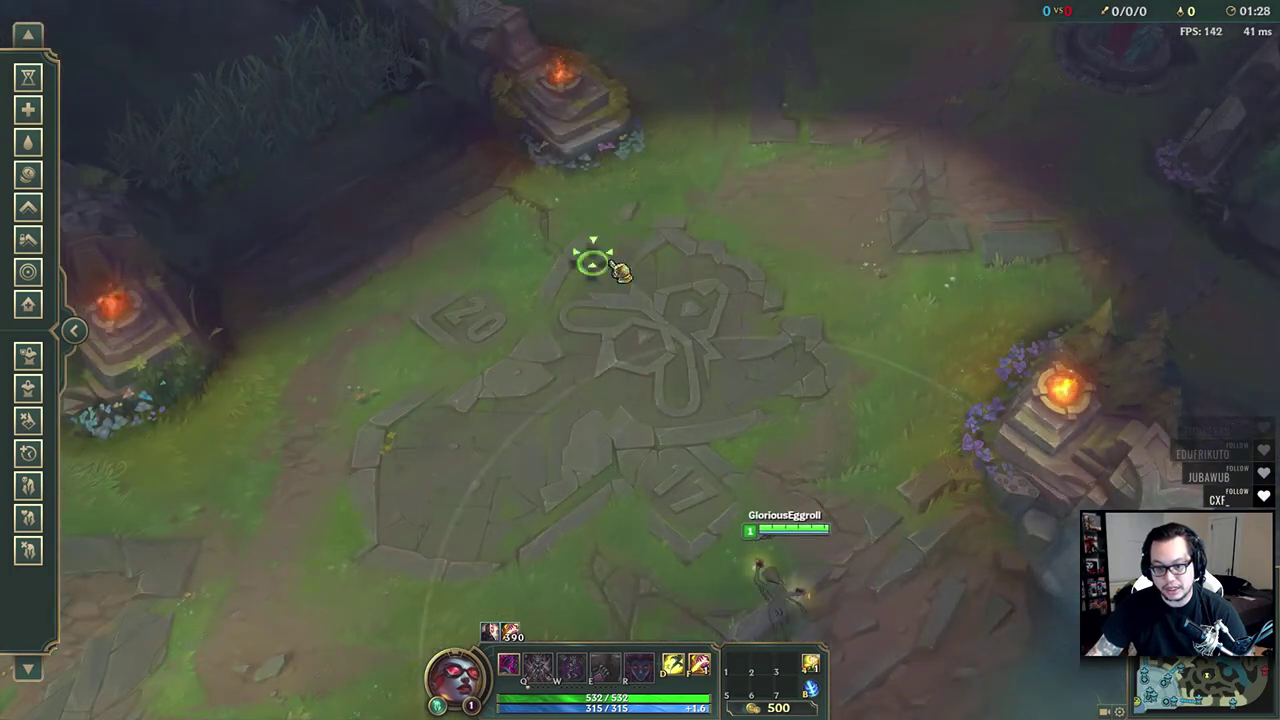
{"action": "right_click", "coordinate": [709, 223]}
{"action": "right_click", "coordinate": [409, 197]}
Walk Evelynn from the lane's centre back towards the allied middle turret and the advancing minions
{"action": "right_click", "coordinate": [374, 594]}
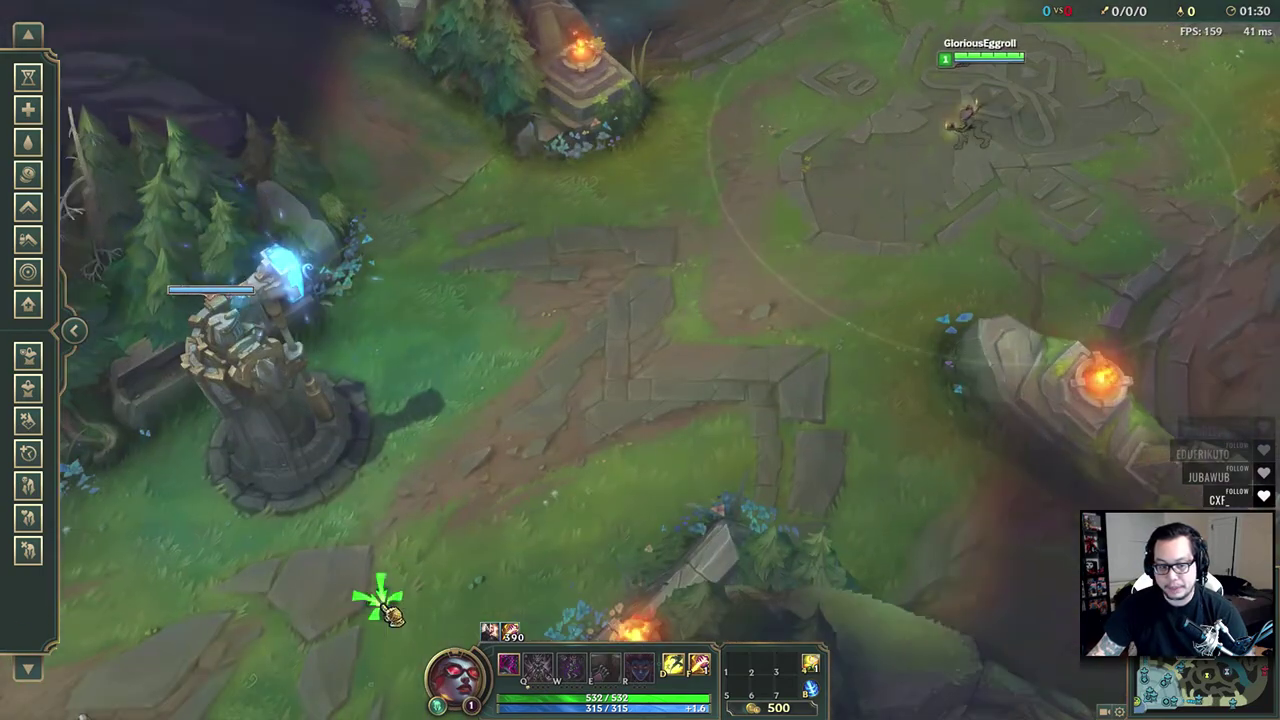
{"action": "right_click", "coordinate": [409, 571]}
{"action": "right_click", "coordinate": [323, 509]}
{"action": "right_click", "coordinate": [527, 442]}
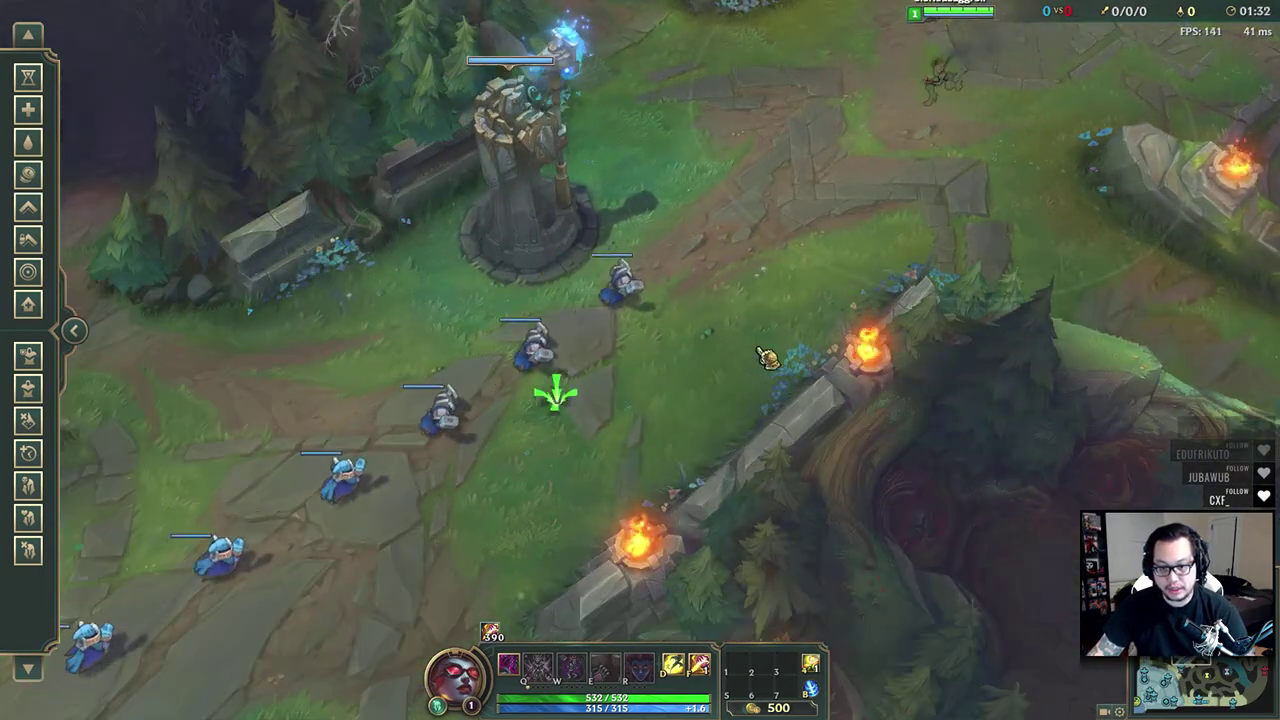
{"action": "right_click", "coordinate": [586, 406]}
{"action": "right_click", "coordinate": [480, 342]}
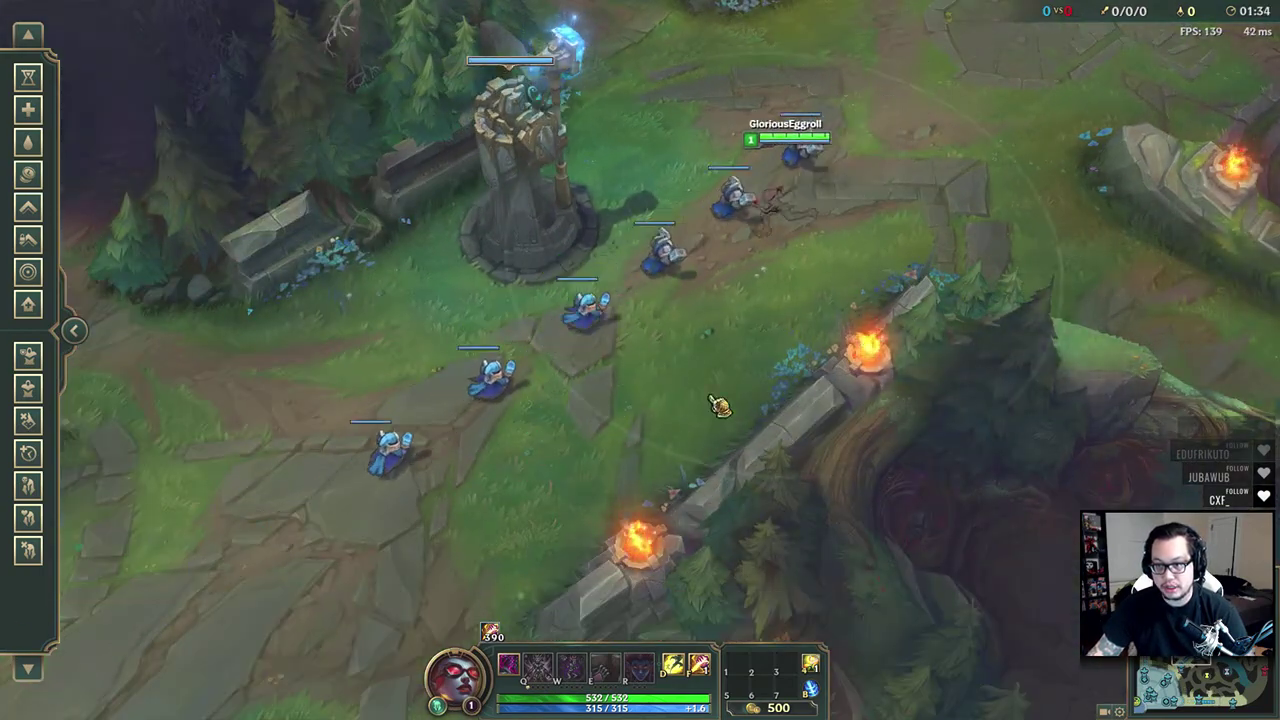
Walk Evelynn past the minion wave and around the paving beside the middle-lane turret
{"action": "right_click", "coordinate": [634, 466]}
{"action": "right_click", "coordinate": [620, 460]}
{"action": "right_click", "coordinate": [587, 451]}
{"action": "right_click", "coordinate": [464, 364]}
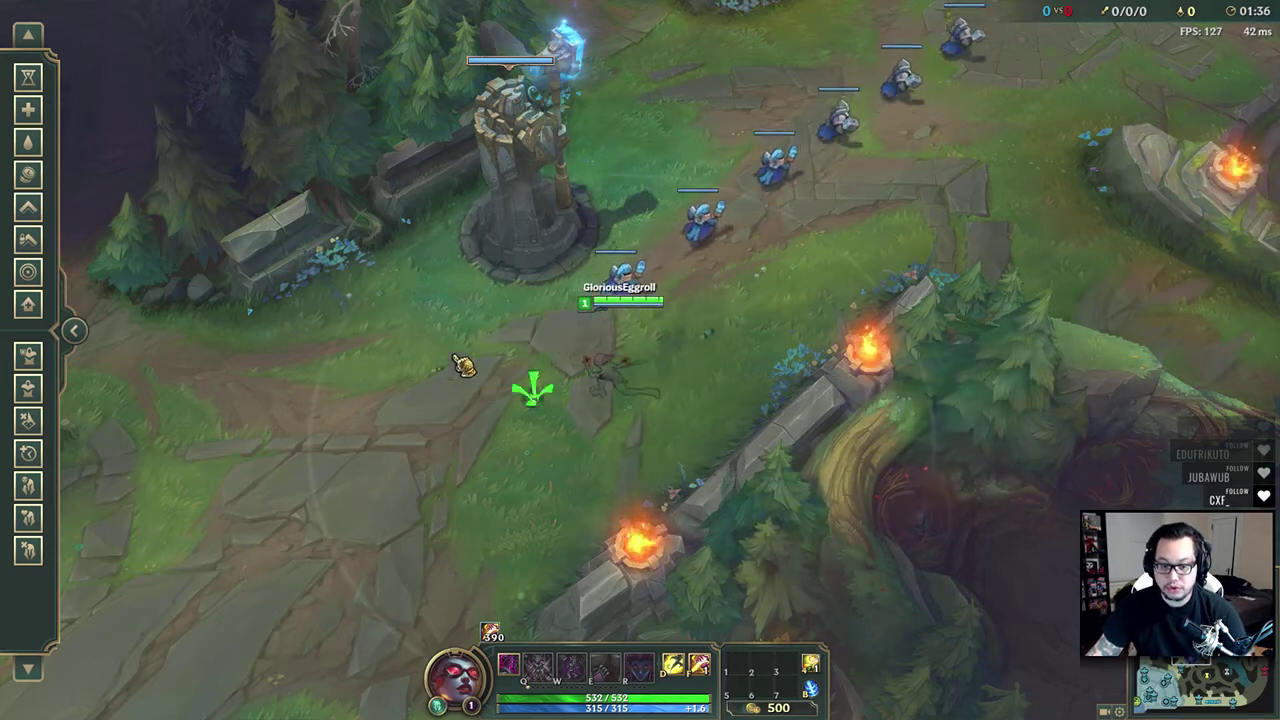
{"action": "right_click", "coordinate": [820, 177]}
{"action": "right_click", "coordinate": [584, 510]}
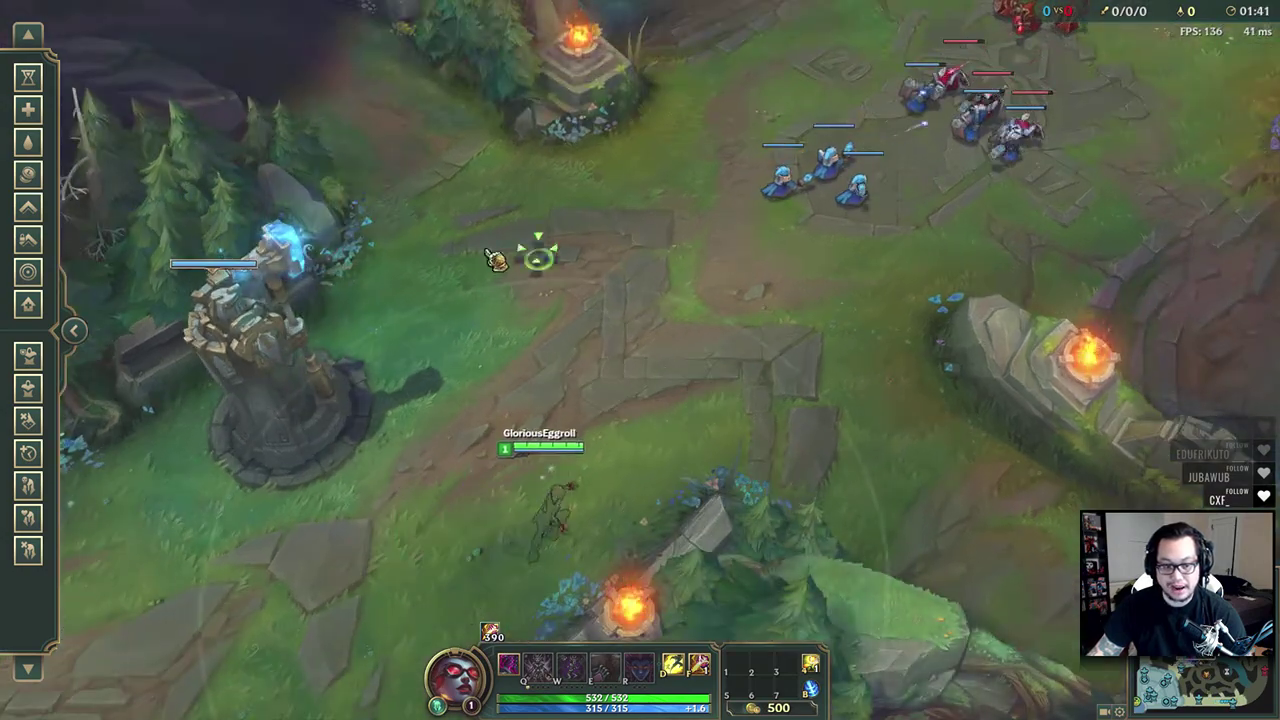
Move Evelynn close around the middle-lane turret and centre the camera on her
{"action": "right_click", "coordinate": [391, 349]}
{"action": "right_click", "coordinate": [400, 380]}
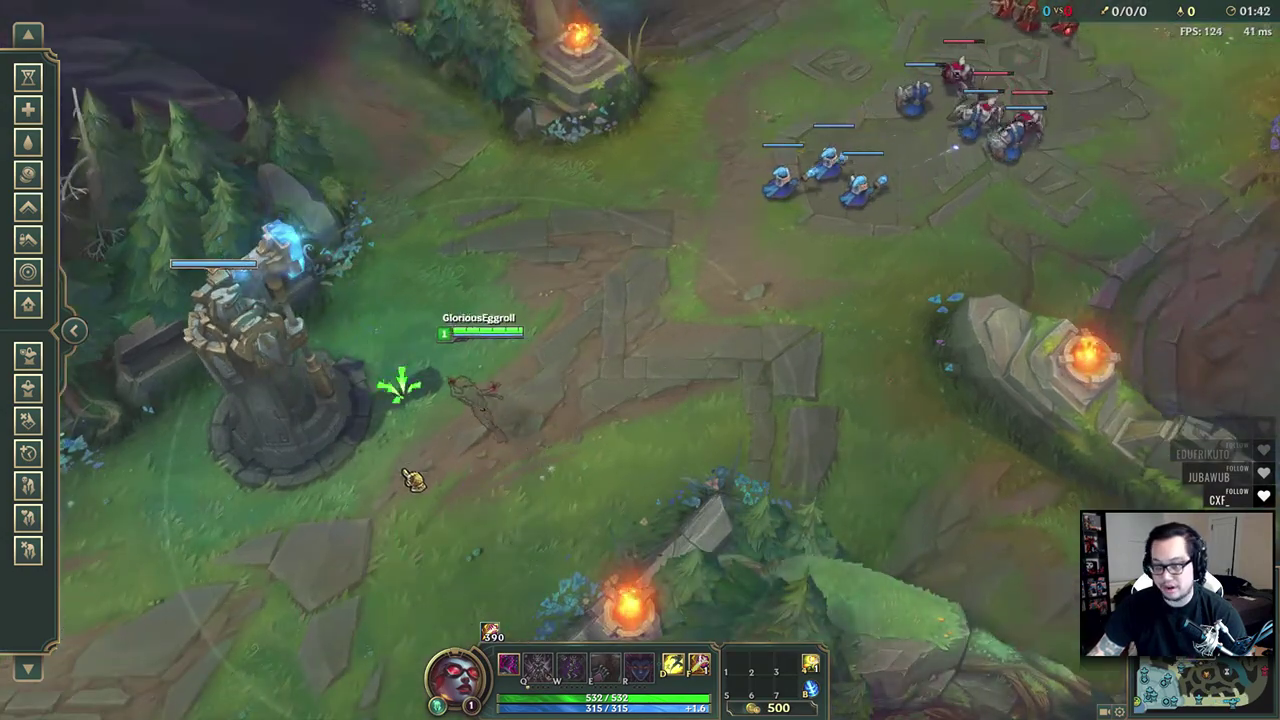
{"action": "right_click", "coordinate": [403, 514]}
{"action": "right_click", "coordinate": [314, 628]}
{"action": "key", "text": "space"}
{"action": "right_click", "coordinate": [206, 343]}
{"action": "right_click", "coordinate": [277, 223]}
Run Evelynn back and forth between the turret and the lane where the minions fight
{"action": "right_click", "coordinate": [925, 210]}
{"action": "right_click", "coordinate": [726, 380]}
{"action": "right_click", "coordinate": [549, 523]}
{"action": "right_click", "coordinate": [492, 553]}
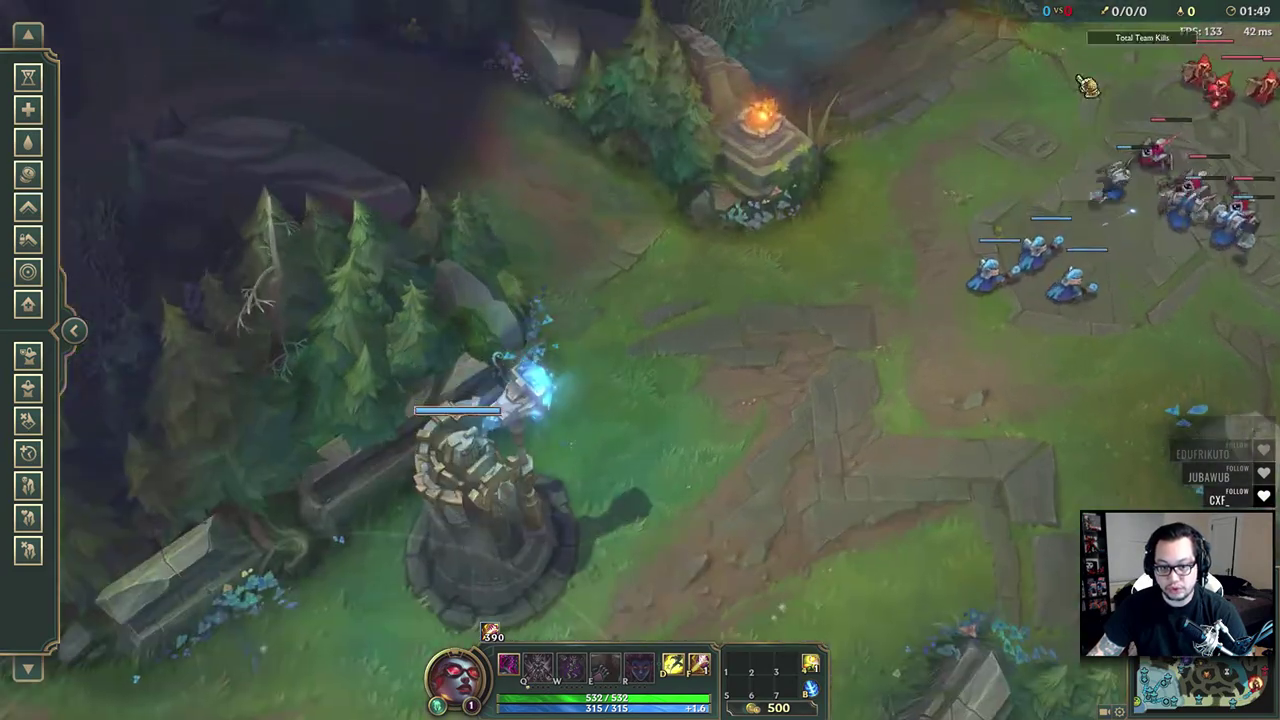
{"action": "right_click", "coordinate": [886, 557]}
{"action": "right_click", "coordinate": [460, 416]}
{"action": "right_click", "coordinate": [423, 374]}
{"action": "right_click", "coordinate": [586, 334]}
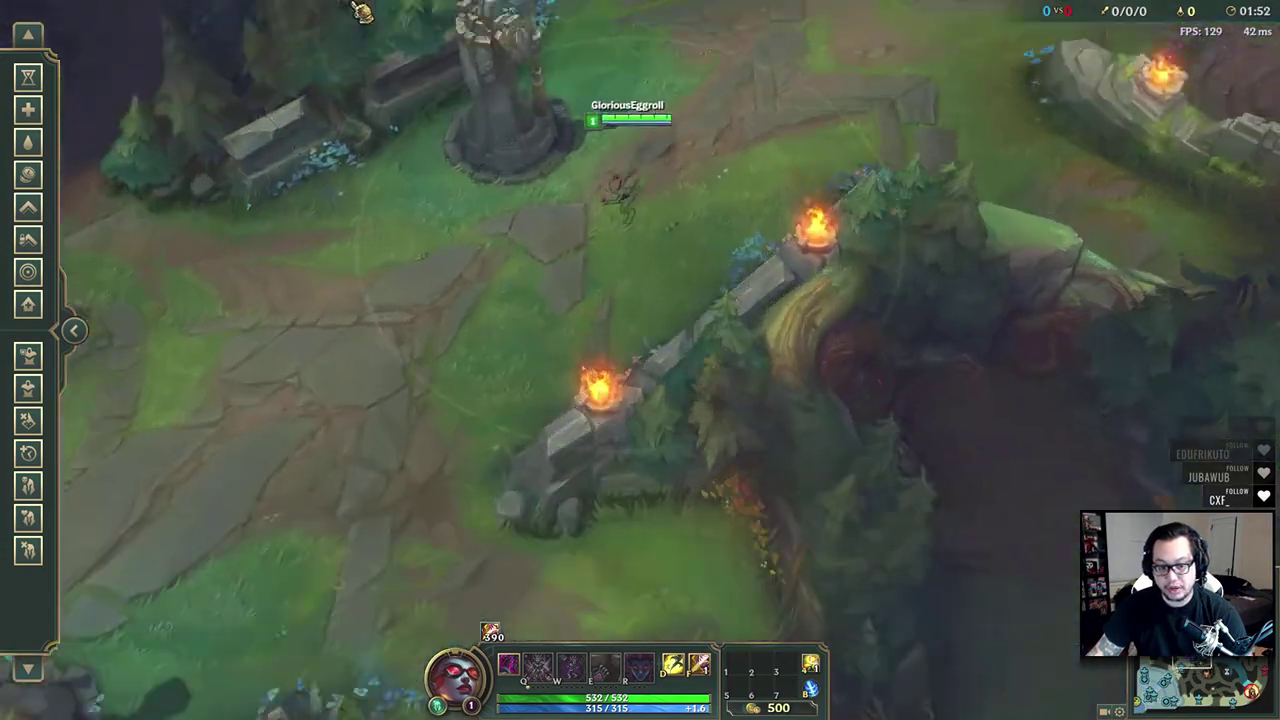
Walk Evelynn down the paved lane behind the turret and send her back towards the minion fight
{"action": "right_click", "coordinate": [294, 440]}
{"action": "right_click", "coordinate": [205, 562]}
{"action": "right_click", "coordinate": [338, 568]}
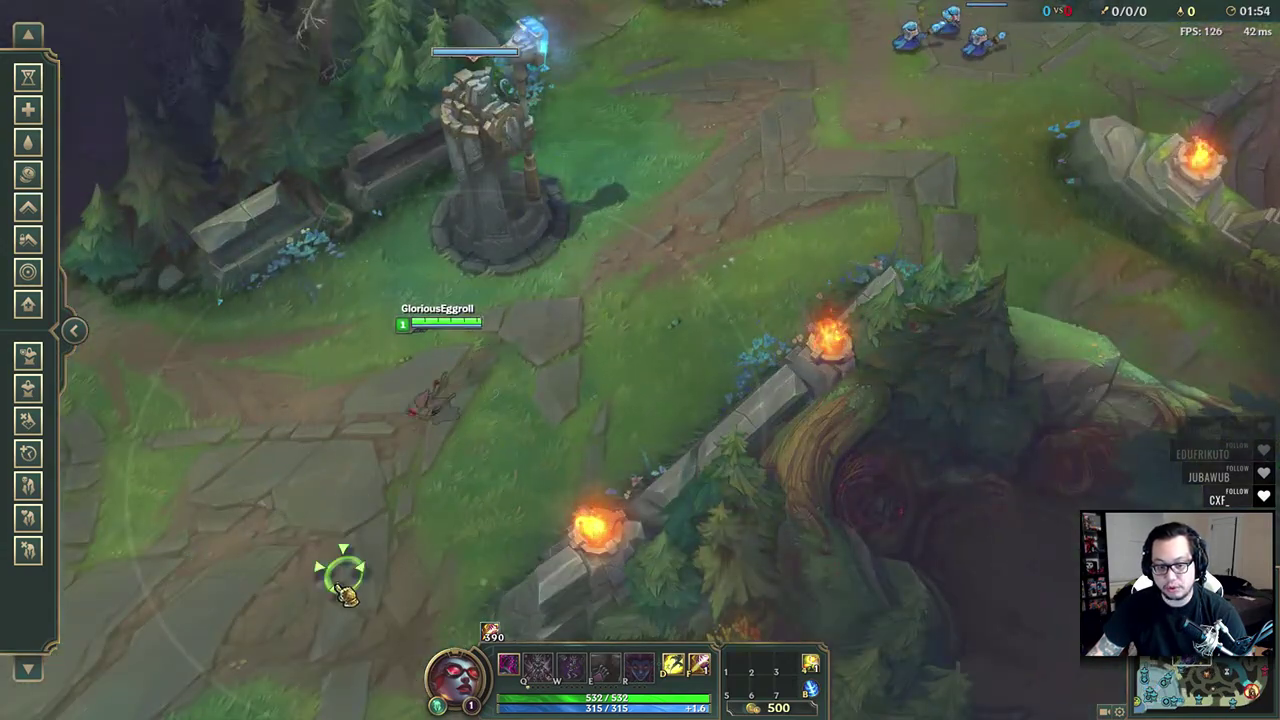
{"action": "right_click", "coordinate": [214, 600]}
{"action": "right_click", "coordinate": [229, 386]}
{"action": "right_click", "coordinate": [560, 405]}
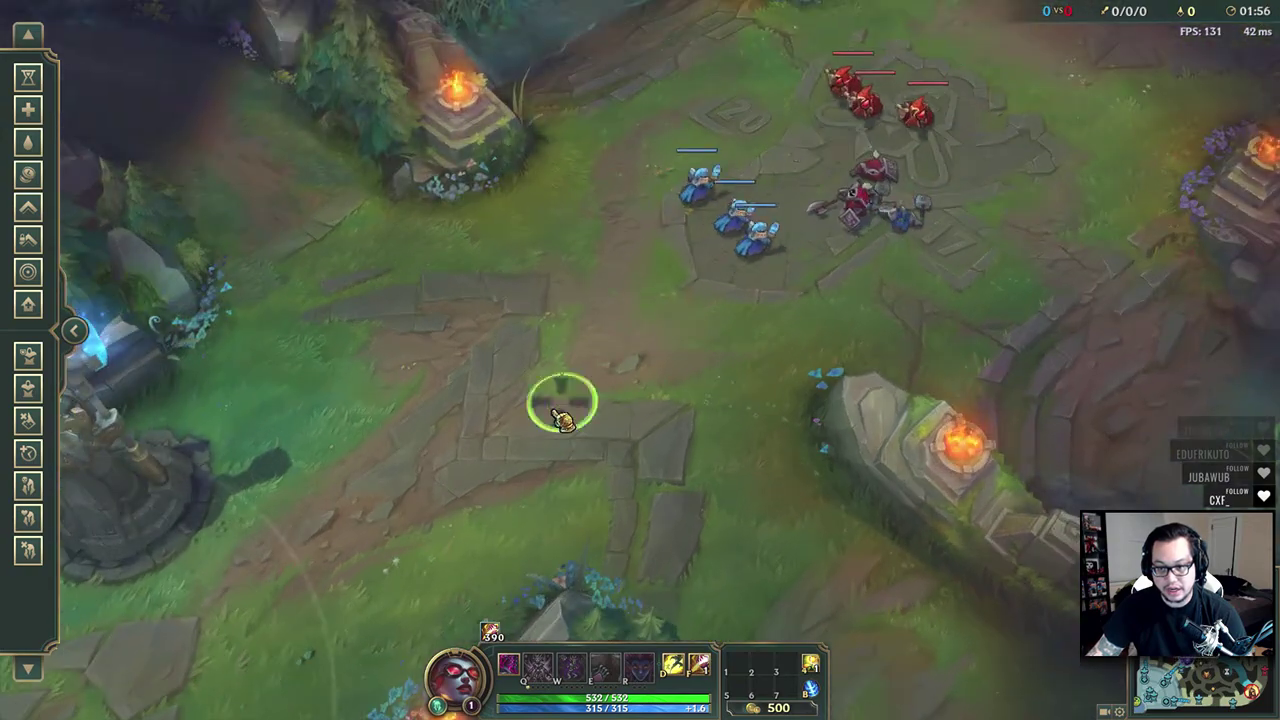
Walk Evelynn out in front of the turret and back to the torch-lined wall beside the new minion wave
{"action": "right_click", "coordinate": [514, 475]}
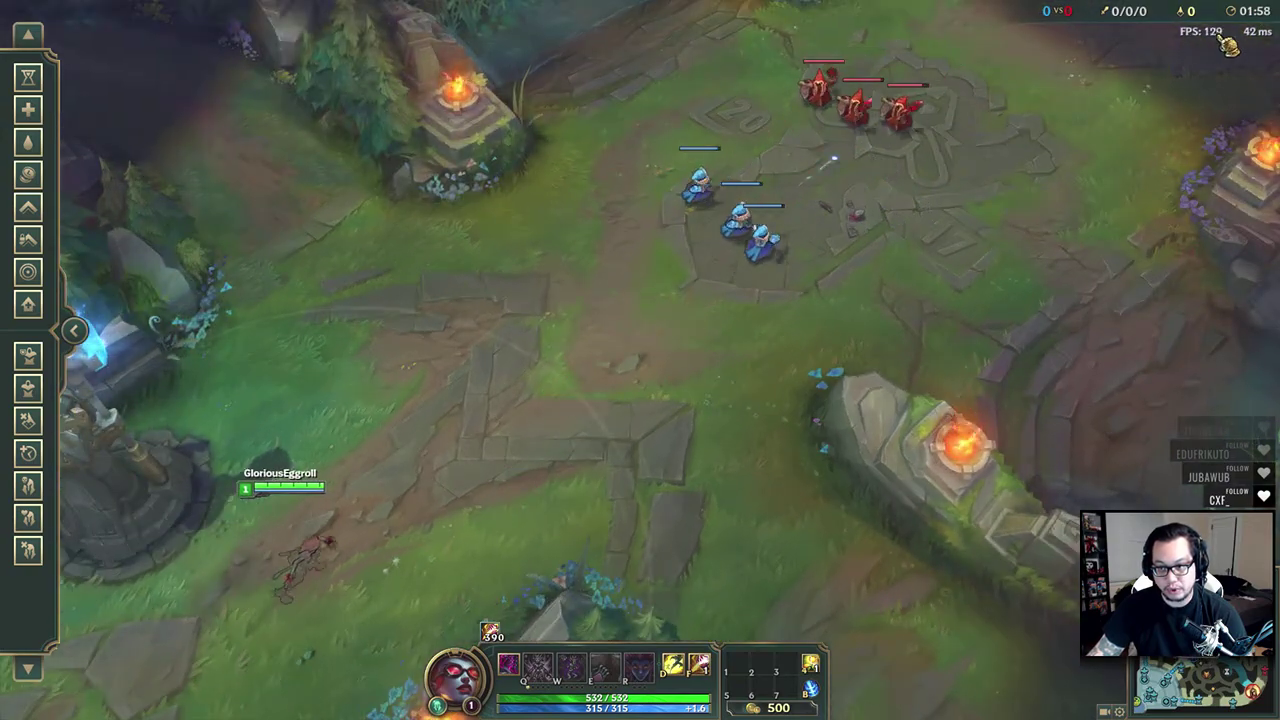
{"action": "right_click", "coordinate": [737, 457]}
{"action": "right_click", "coordinate": [423, 609]}
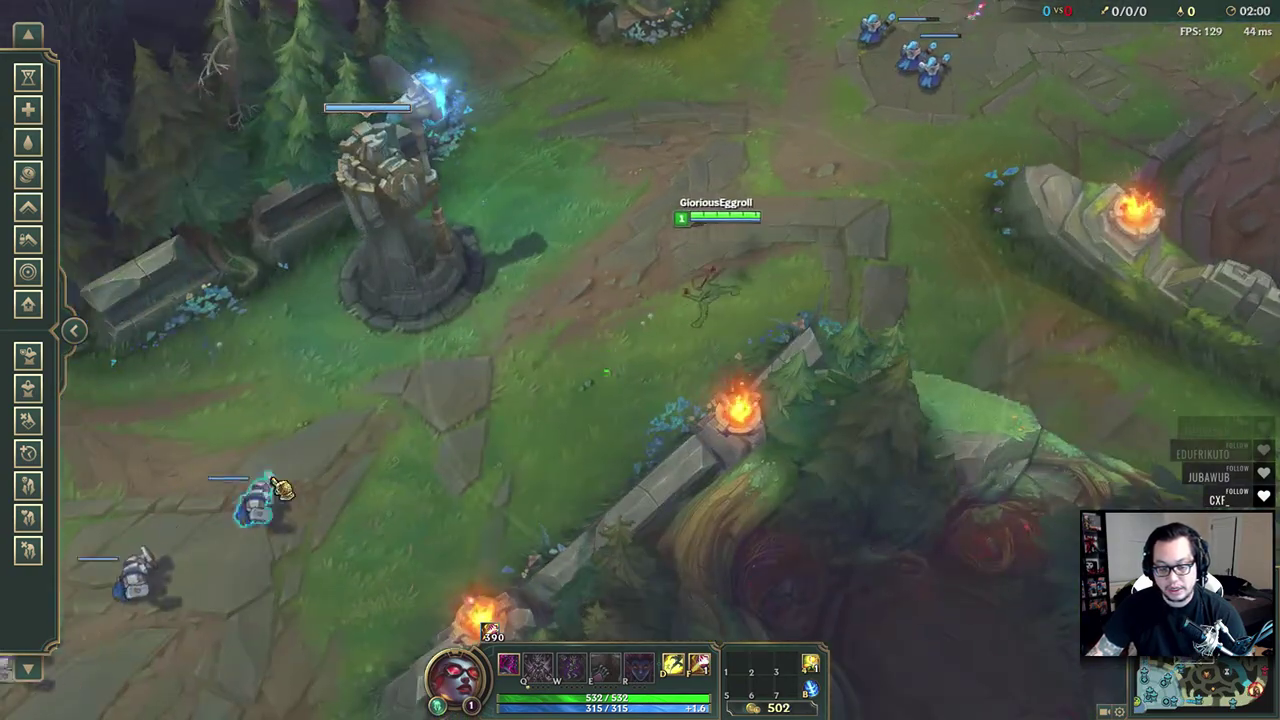
{"action": "right_click", "coordinate": [360, 375]}
{"action": "right_click", "coordinate": [560, 451]}
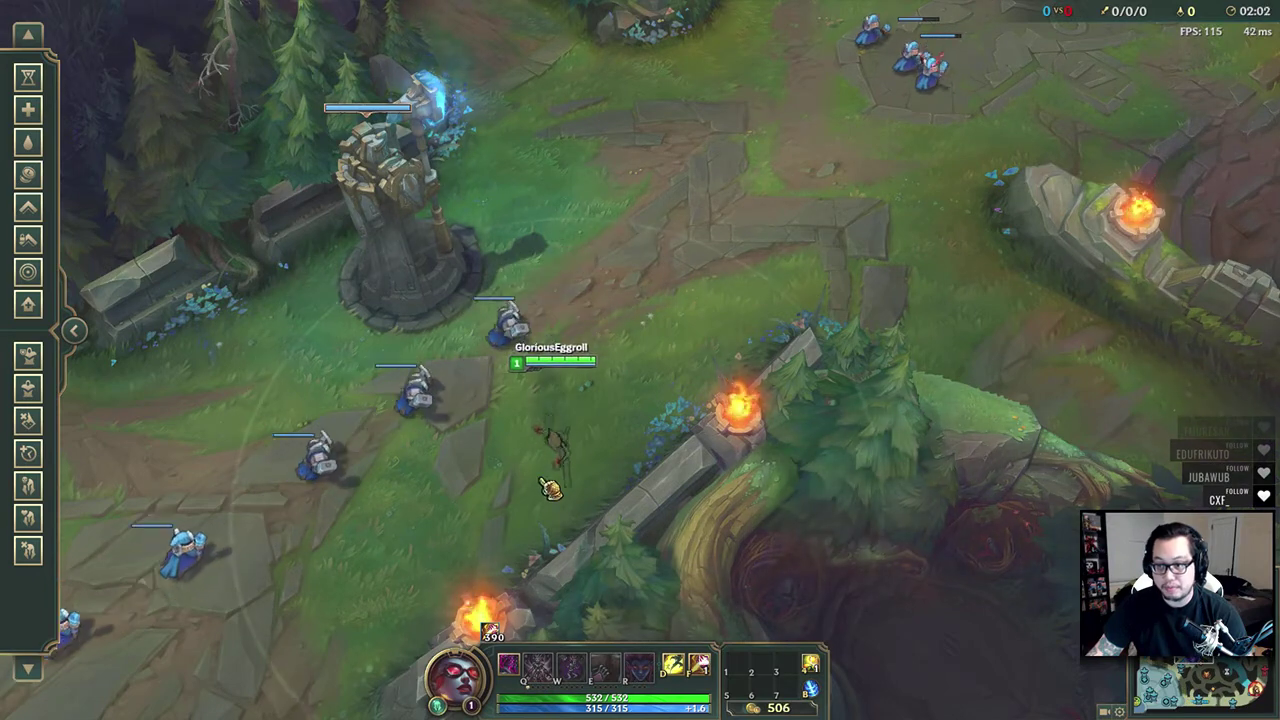
Review the game's video options and available frame rate caps, keep the cap at Uncapped, and close the options
{"action": "key", "text": "Escape"}
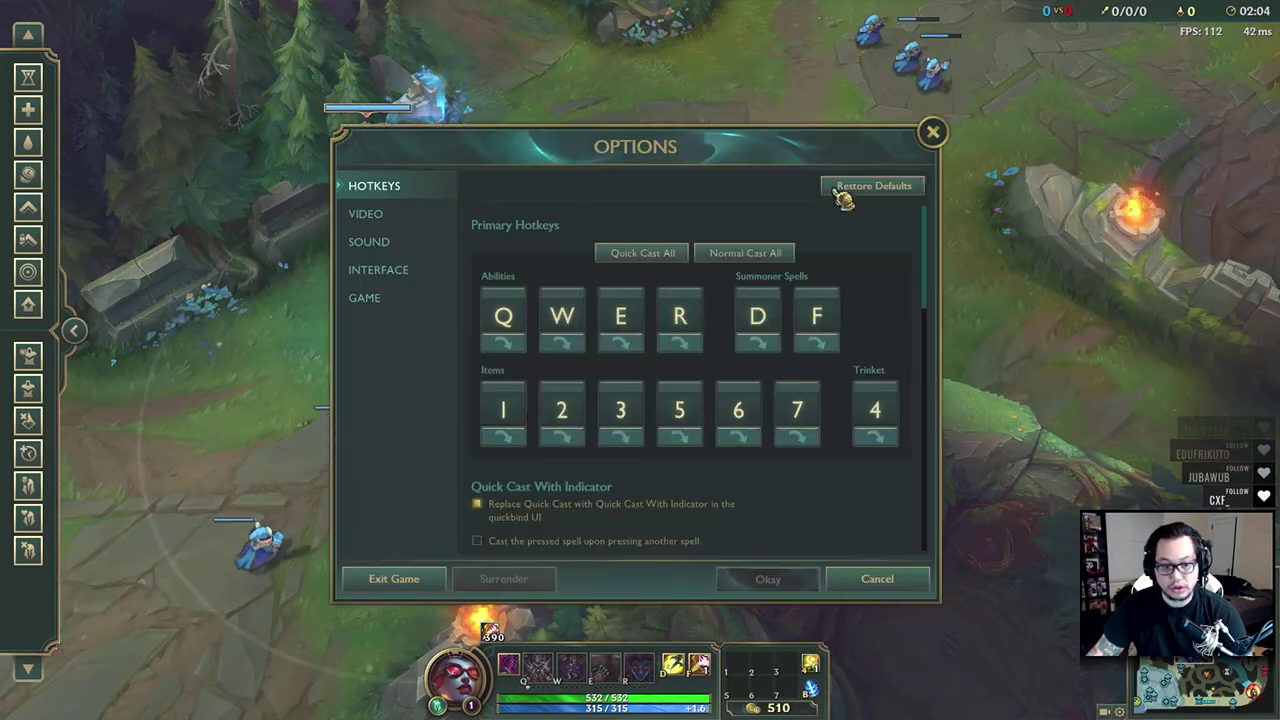
{"action": "left_click", "coordinate": [366, 214]}
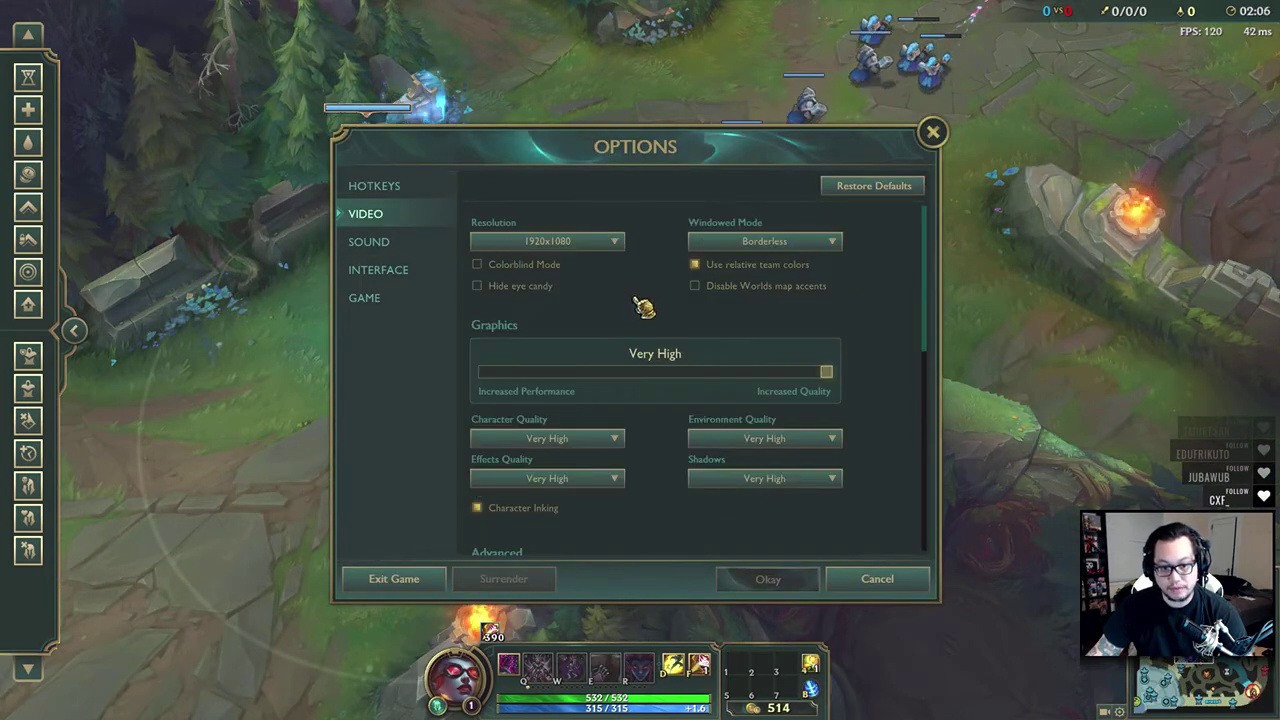
{"action": "scroll", "coordinate": [793, 525], "scroll_direction": "down", "scroll_amount": 3}
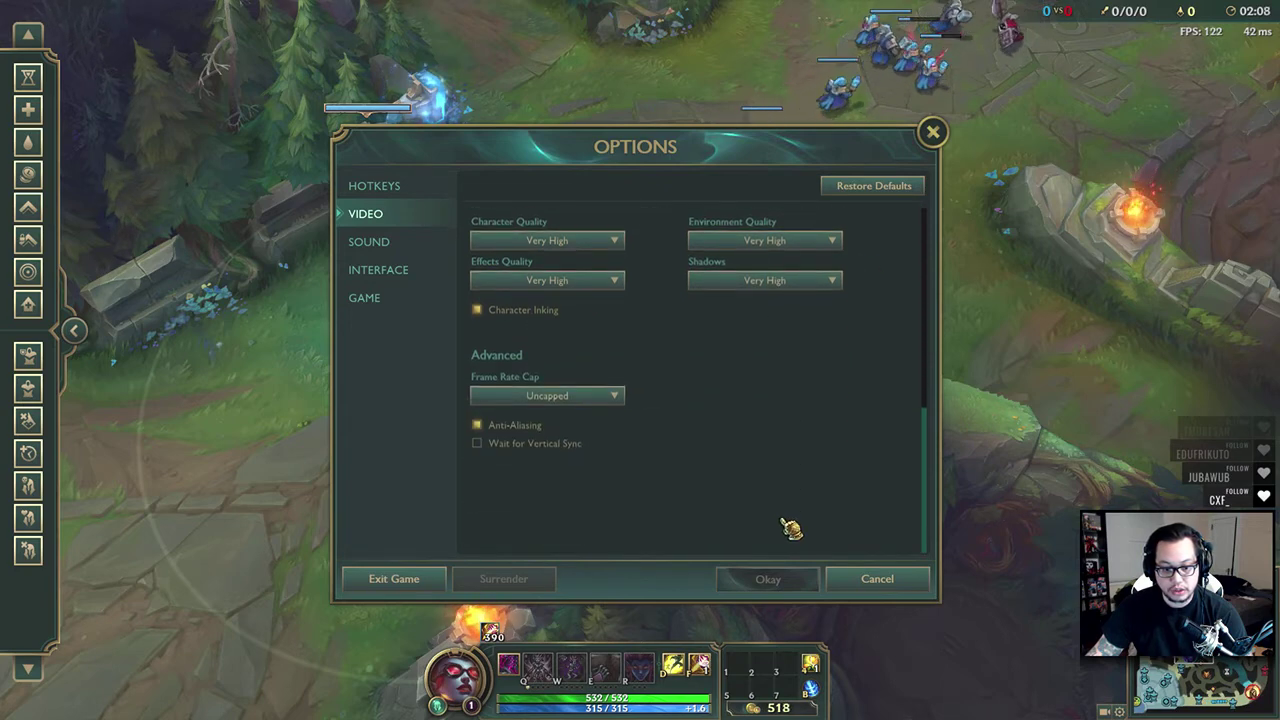
{"action": "left_click", "coordinate": [548, 398]}
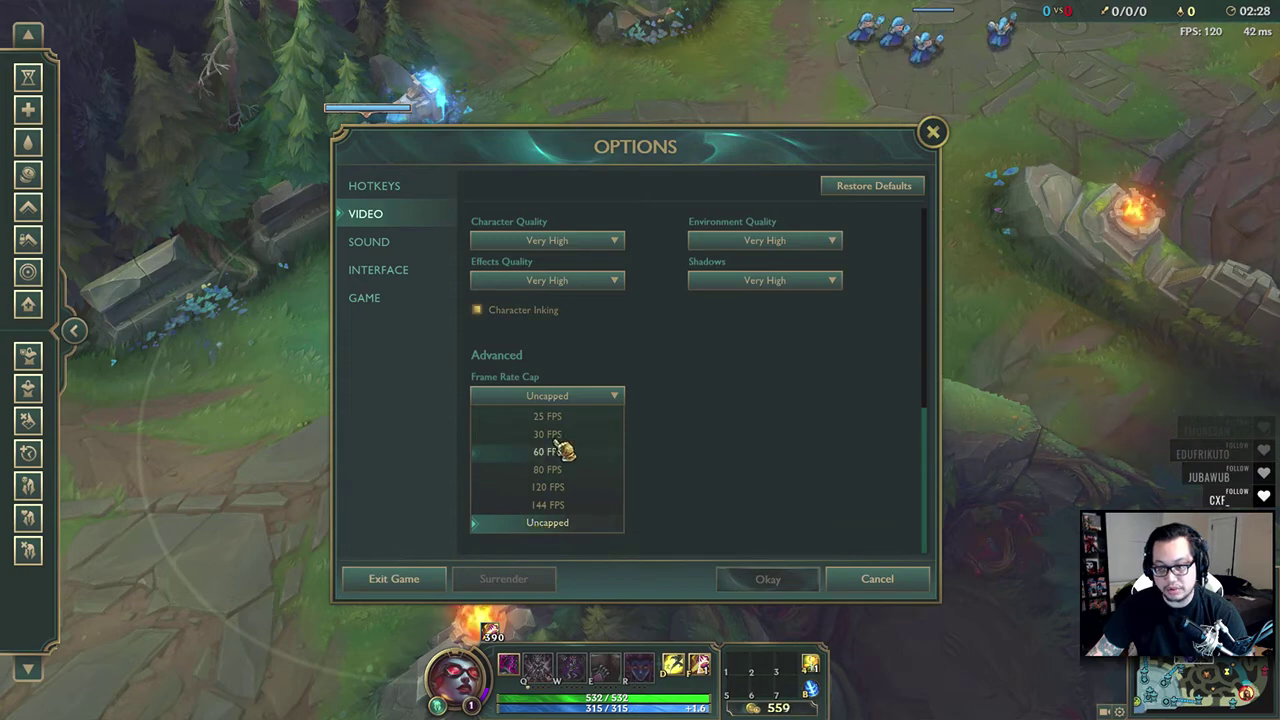
{"action": "left_click", "coordinate": [547, 522]}
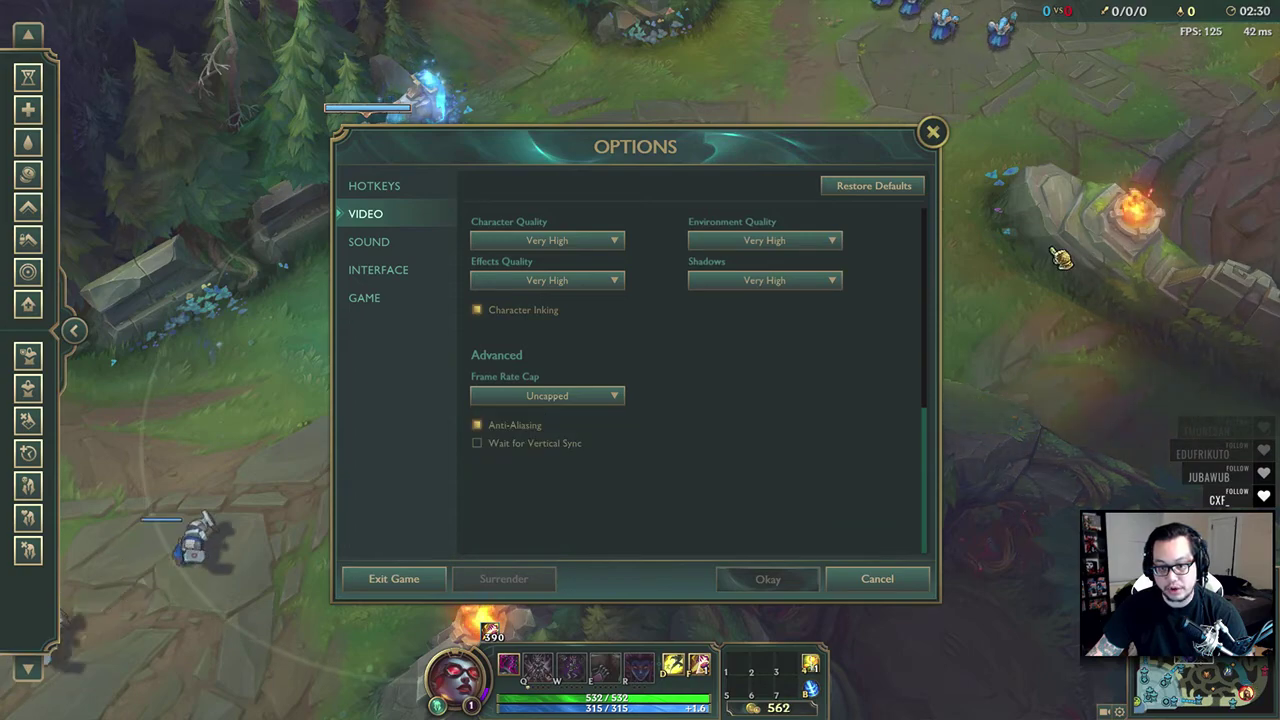
{"action": "left_click", "coordinate": [932, 131]}
Walk Evelynn from the torch-lined wall to the base of the middle-lane turret
{"action": "right_click", "coordinate": [635, 372]}
{"action": "right_click", "coordinate": [557, 386]}
{"action": "right_click", "coordinate": [323, 536]}
Request to exit the Practice Tool match and answer the leave-game confirmation
{"action": "key", "text": "Escape"}
{"action": "left_click", "coordinate": [410, 579]}
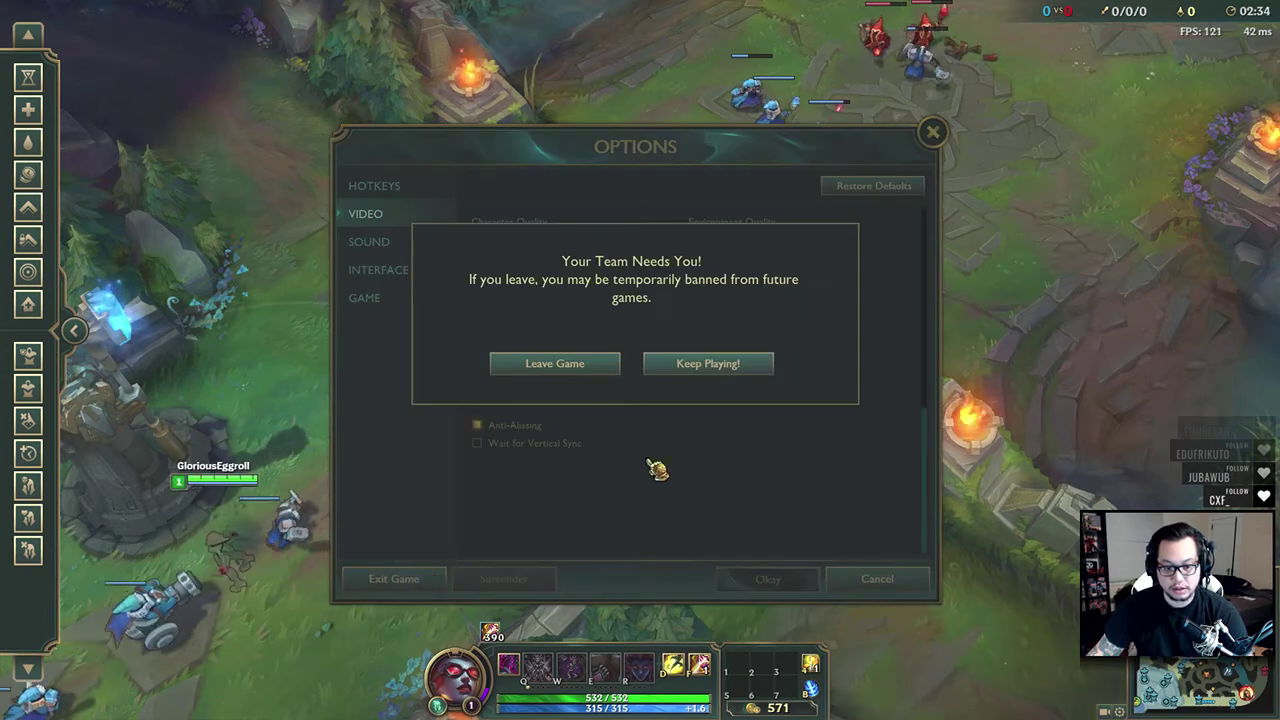
{"action": "key", "text": "Escape"}
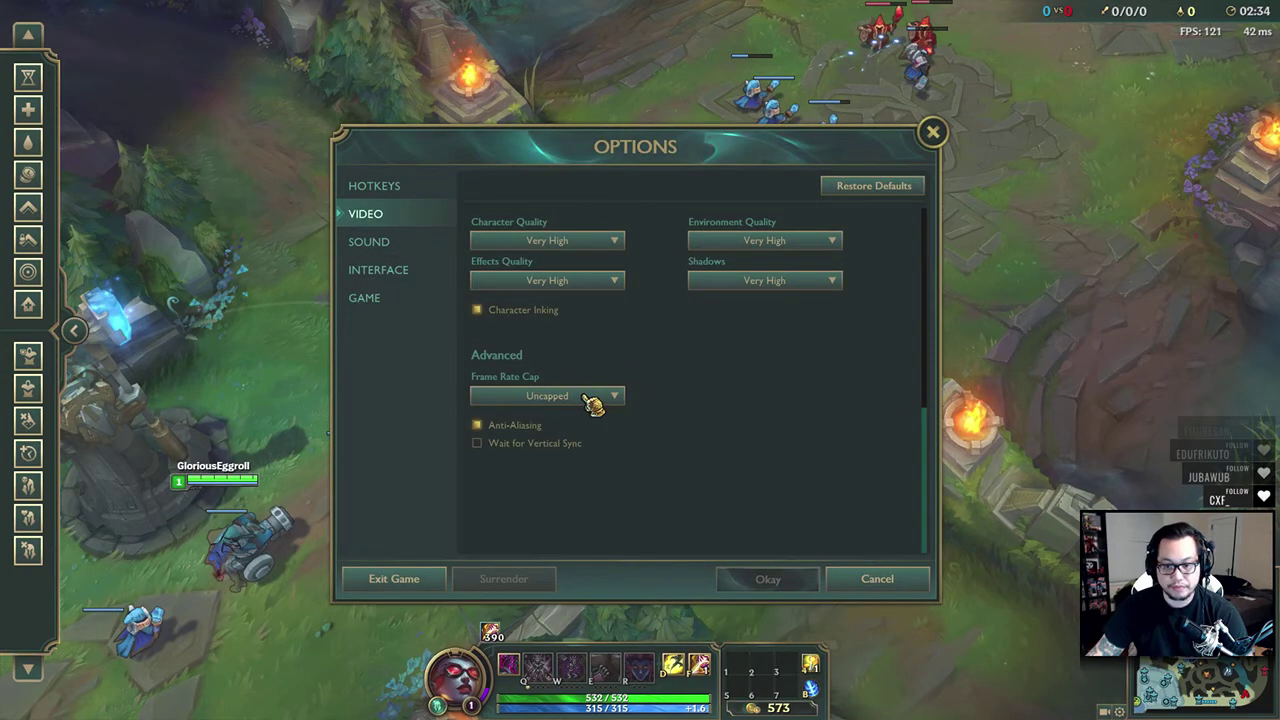
Switch to Lutris, look at the League of Legends configuration and close it without saving
{"action": "key", "text": "alt+Tab"}
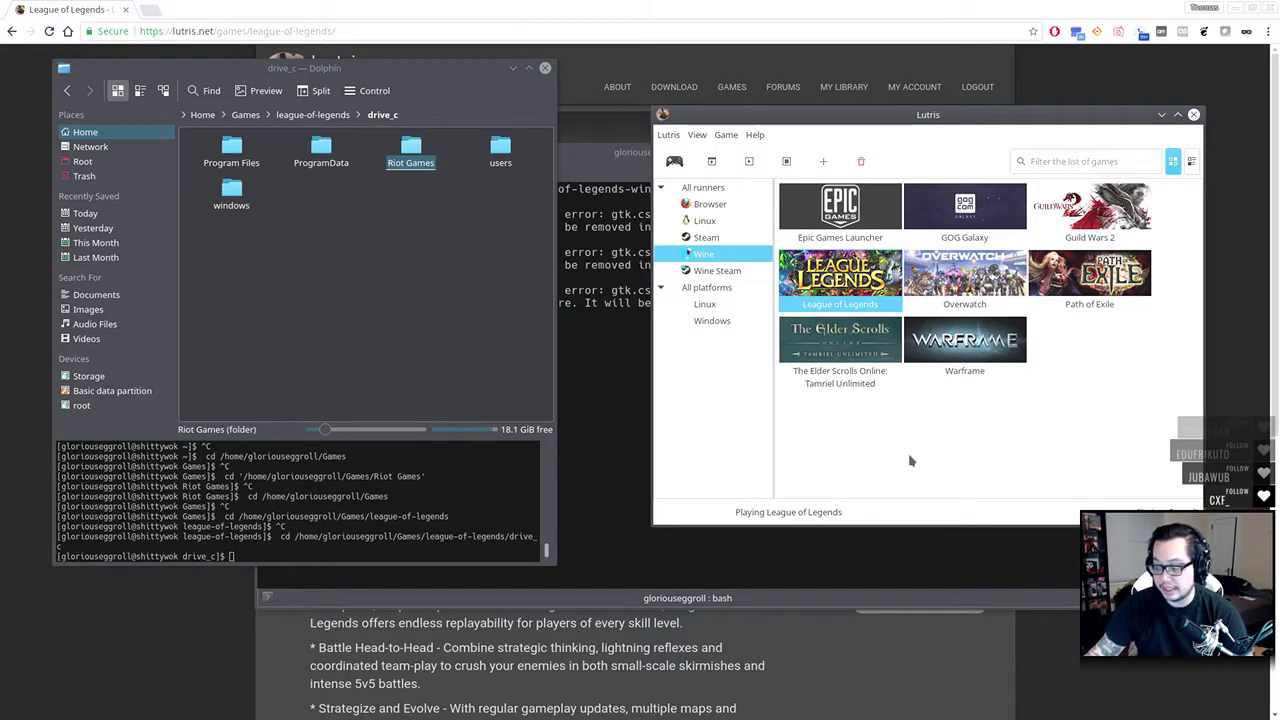
{"action": "right_click", "coordinate": [827, 291]}
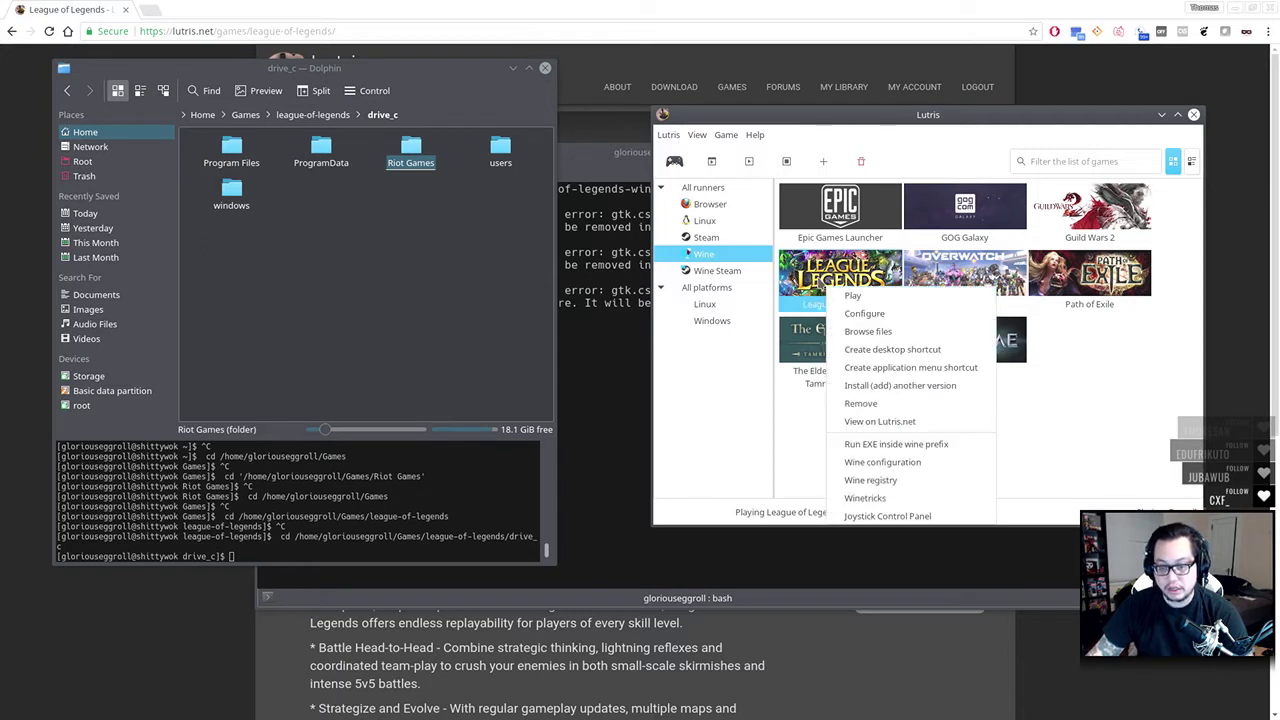
{"action": "right_click", "coordinate": [822, 270]}
{"action": "right_click", "coordinate": [822, 270]}
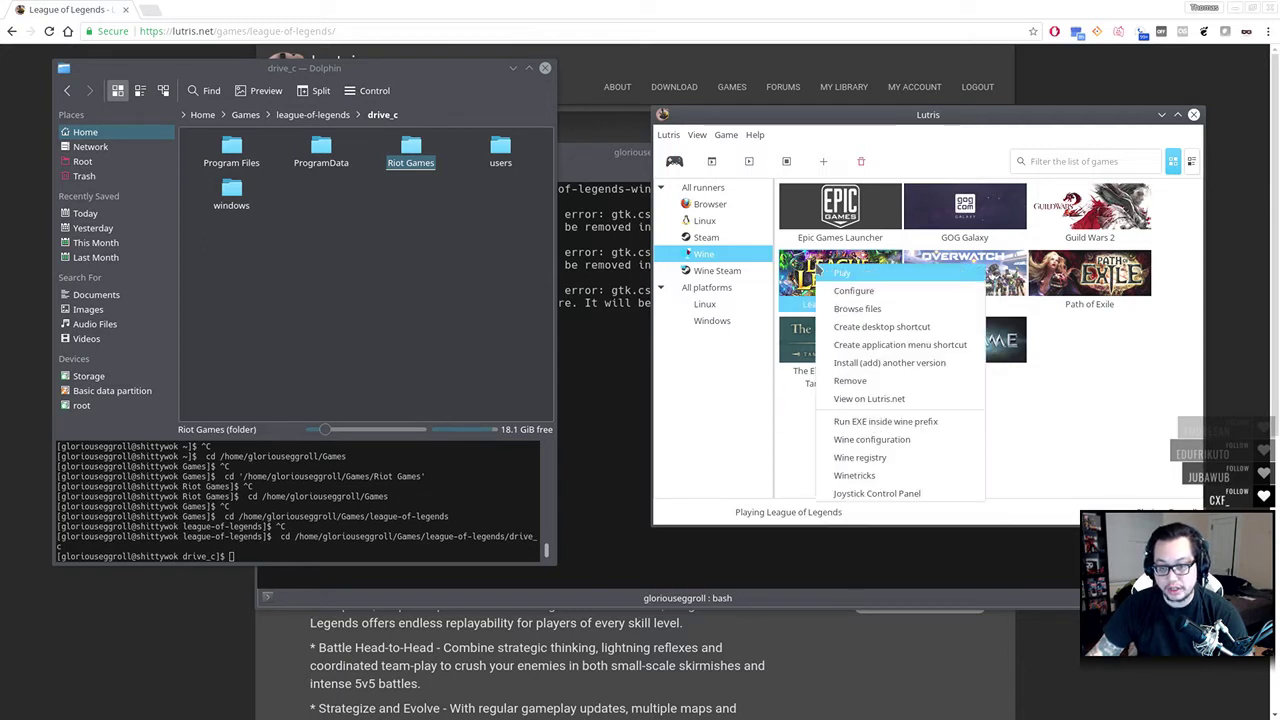
{"action": "left_click", "coordinate": [880, 292]}
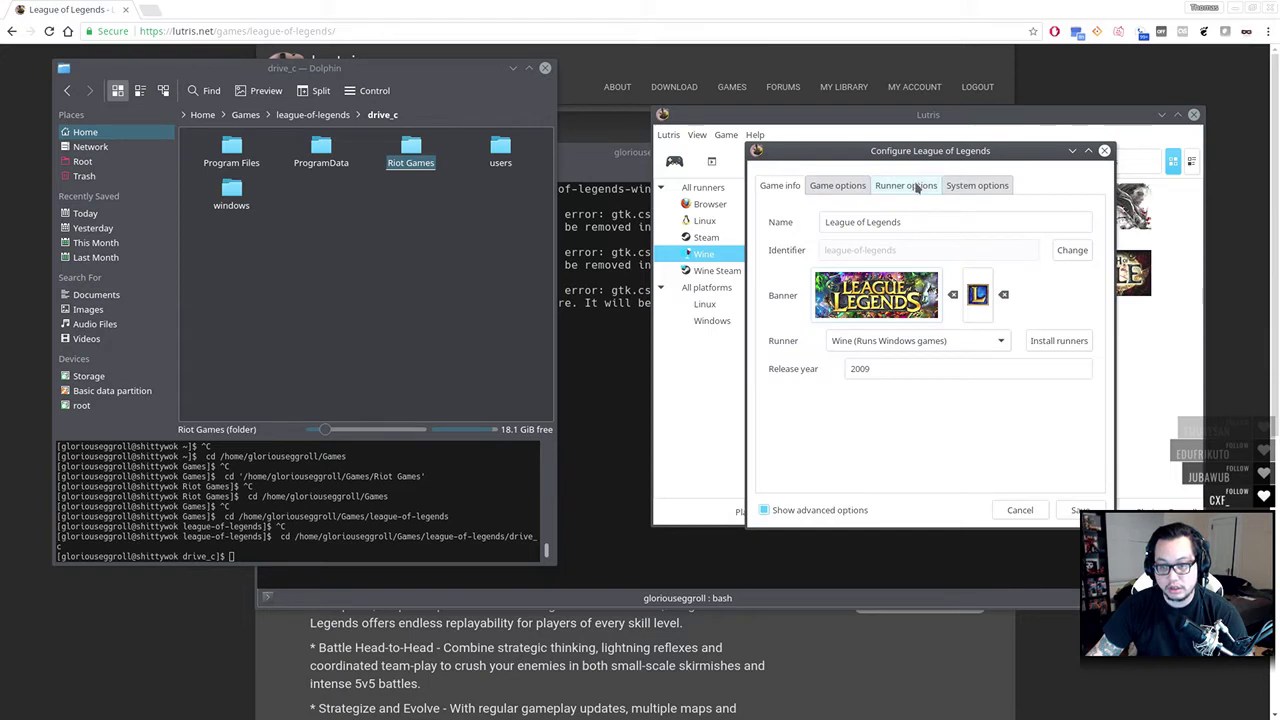
{"action": "left_click", "coordinate": [1021, 508]}
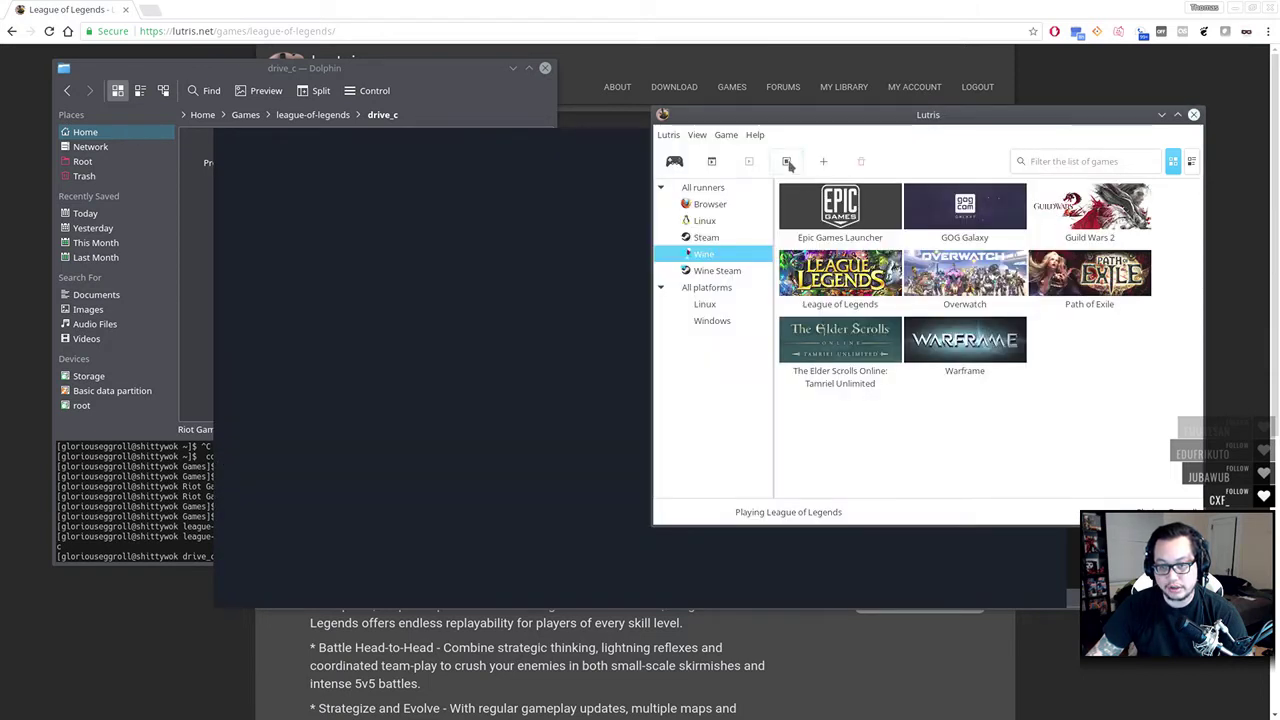
Stop the running League of Legends and look at the staging settings in its Wine configuration, cancelling without changes
{"action": "left_click", "coordinate": [787, 162]}
{"action": "right_click", "coordinate": [857, 284]}
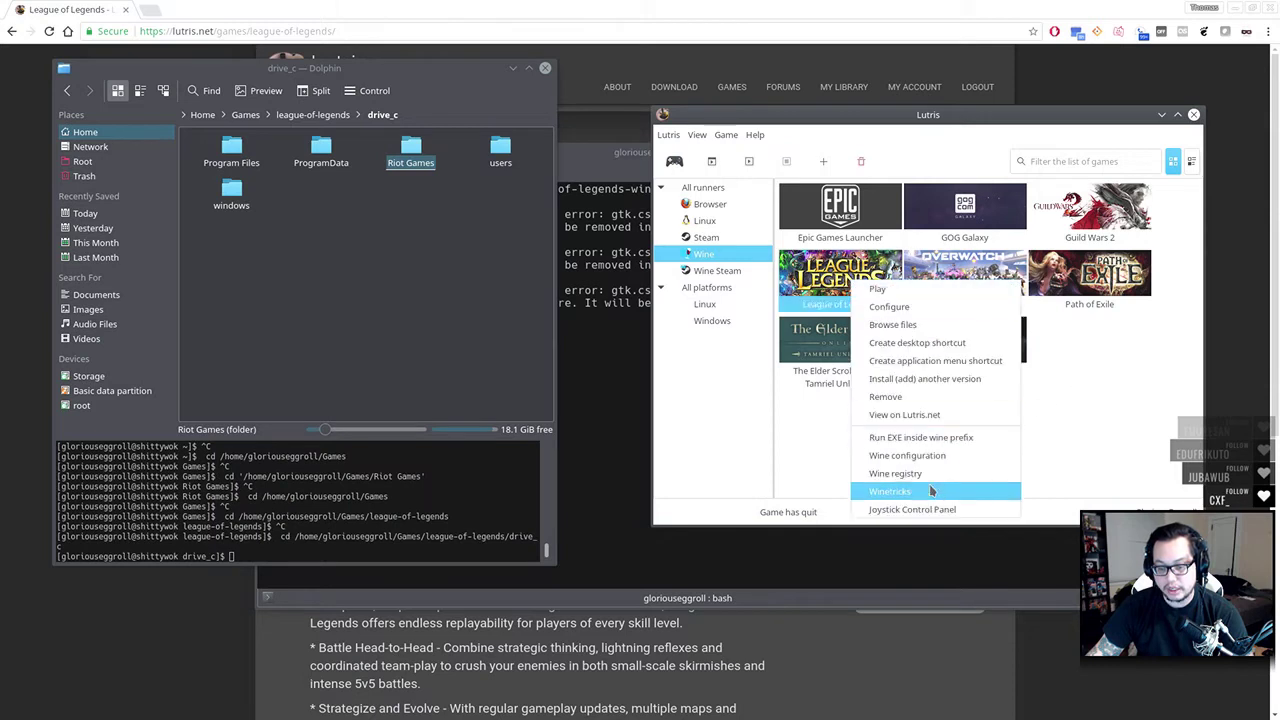
{"action": "left_click", "coordinate": [912, 456]}
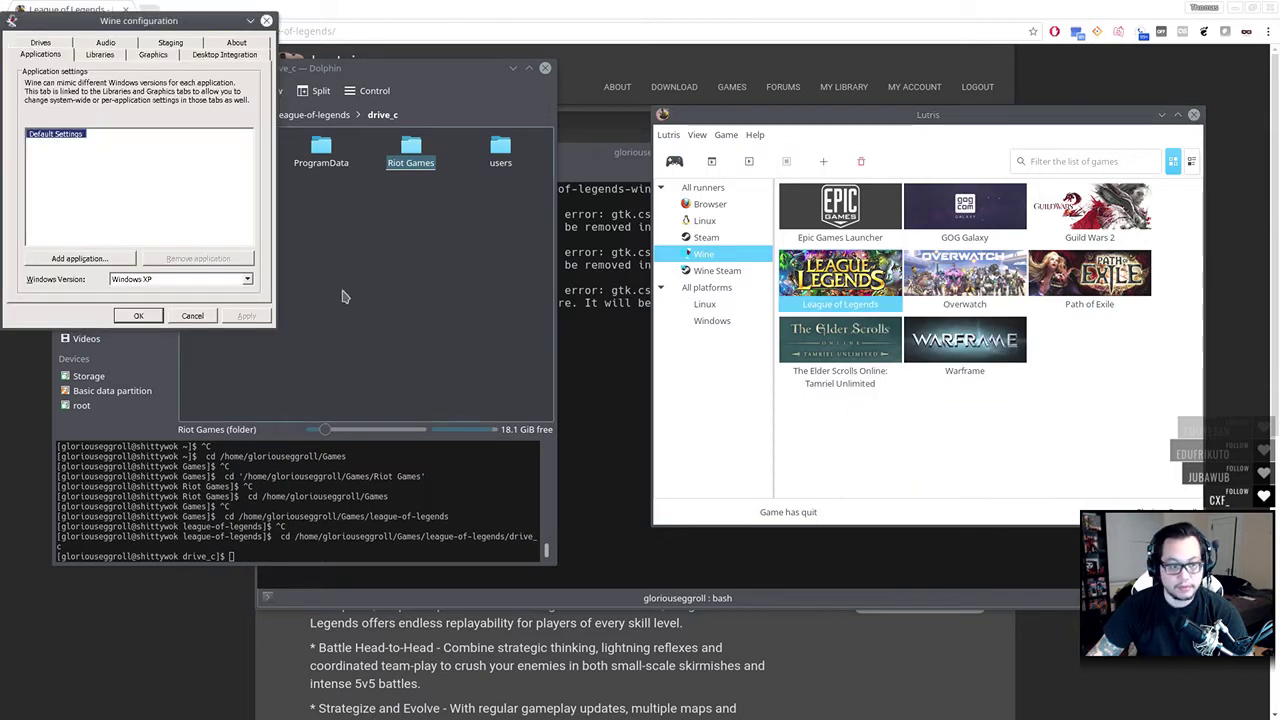
{"action": "left_click", "coordinate": [160, 43]}
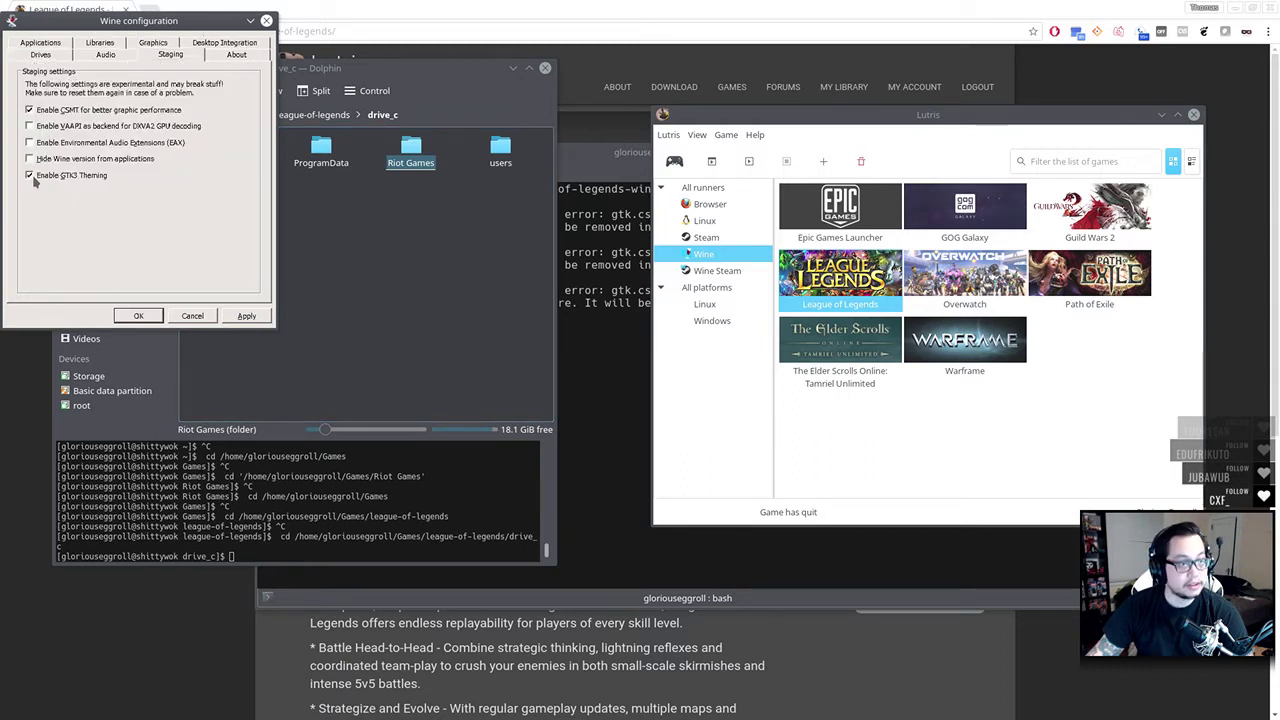
{"action": "left_click", "coordinate": [194, 316]}
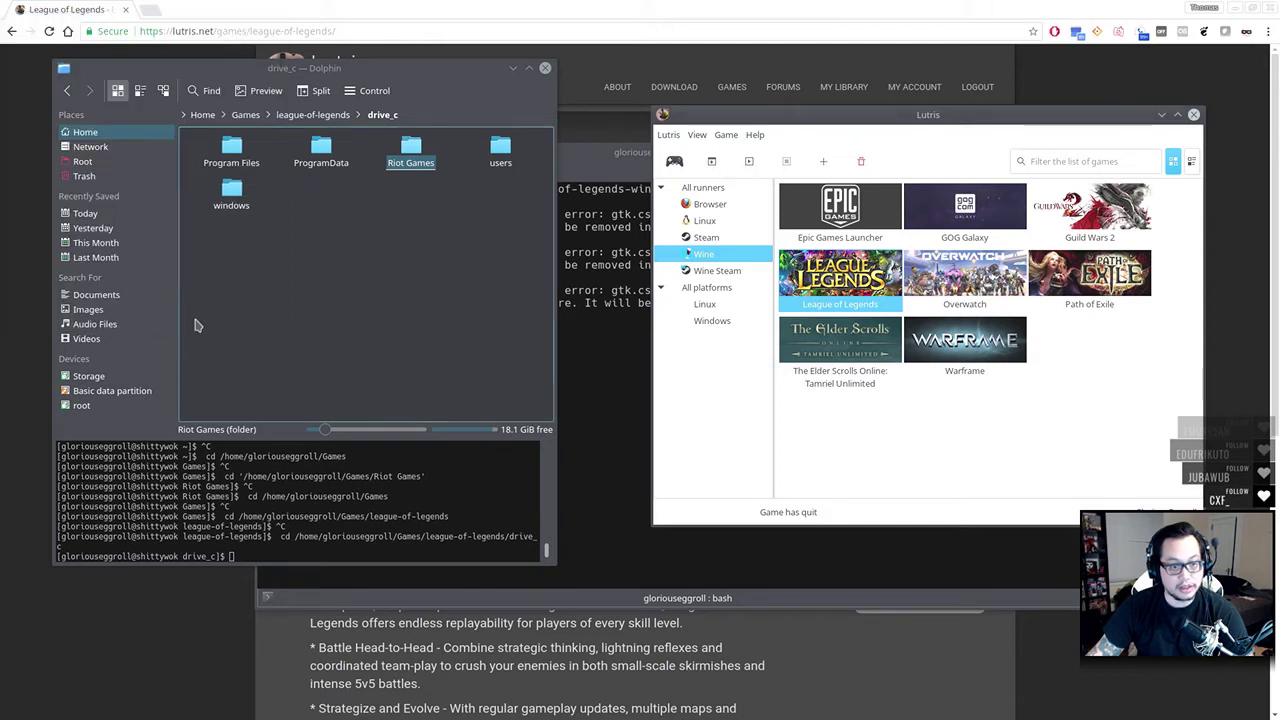
Set the League of Legends Wine version to System (2.18 (Staging)) in the runner options and save the configuration
{"action": "right_click", "coordinate": [878, 260]}
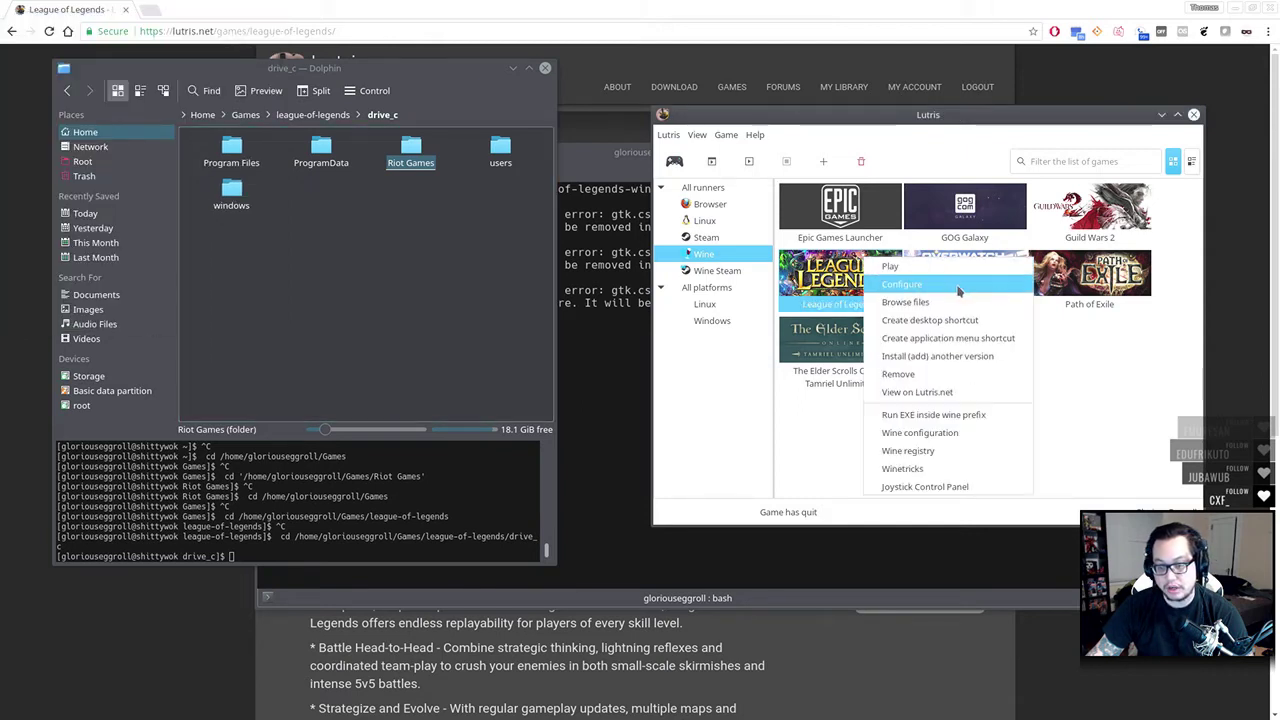
{"action": "left_click", "coordinate": [957, 288]}
{"action": "left_click", "coordinate": [908, 186]}
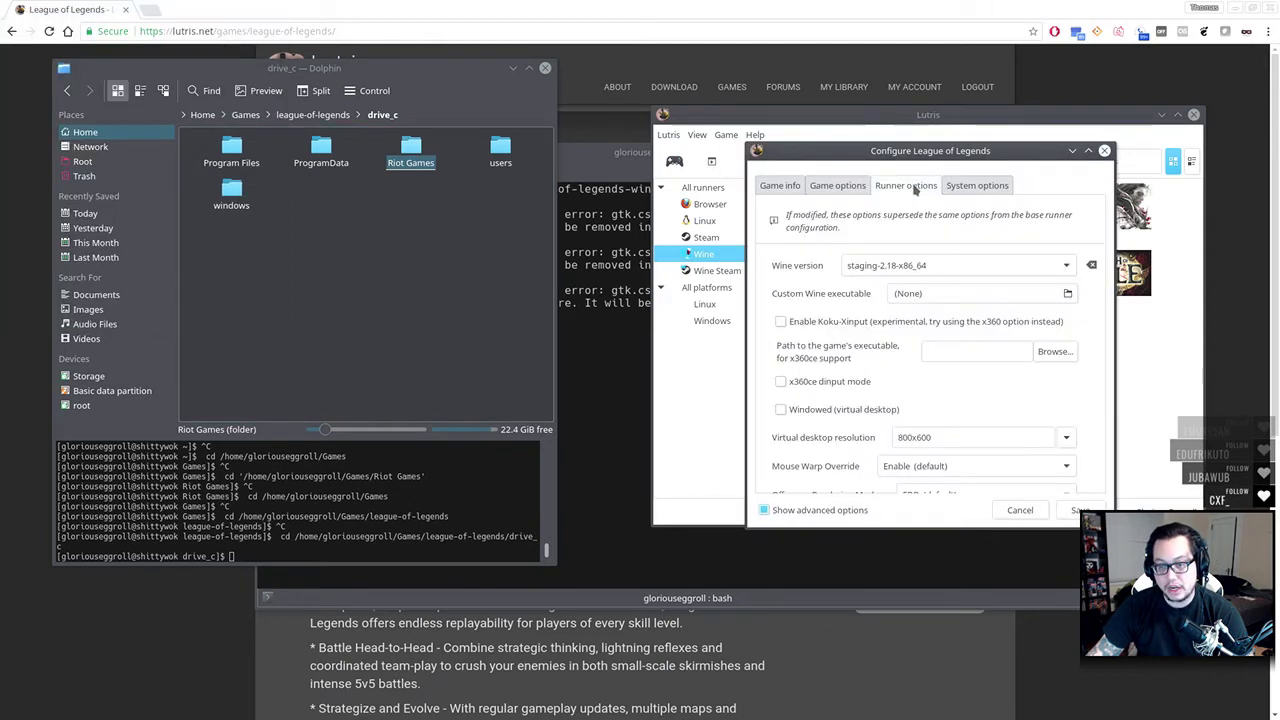
{"action": "left_click", "coordinate": [893, 266]}
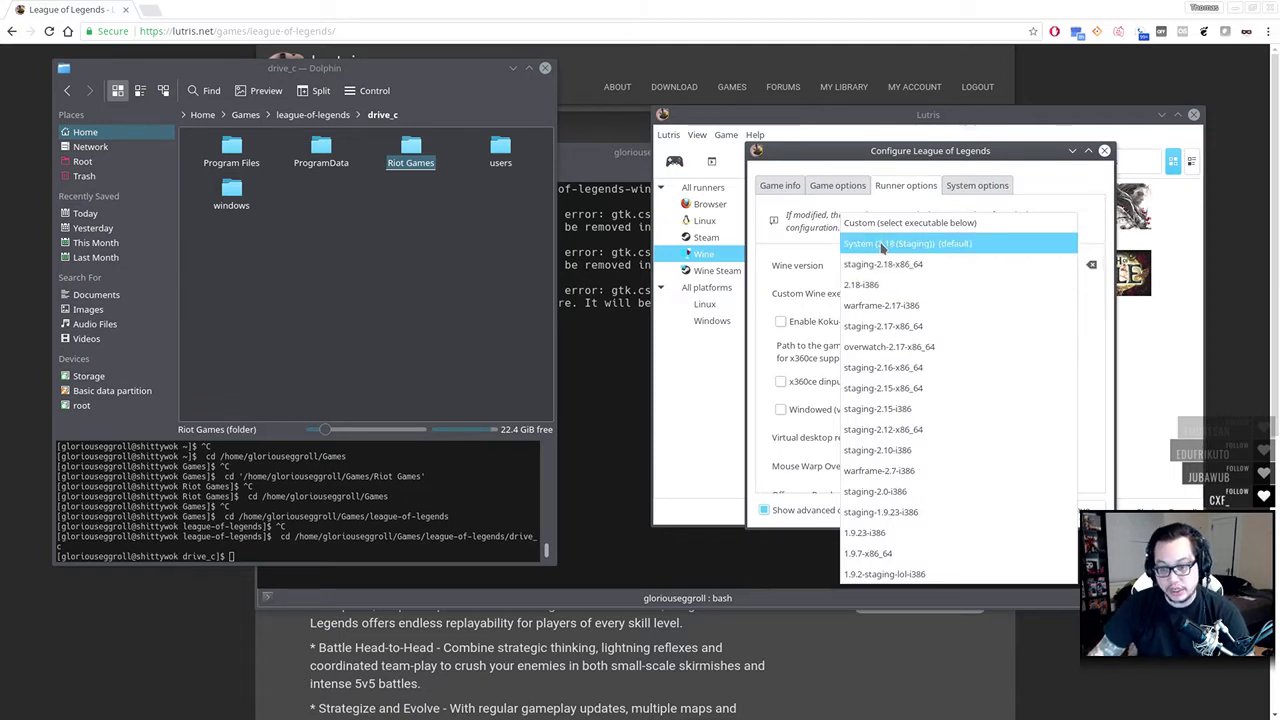
{"action": "left_click", "coordinate": [882, 246]}
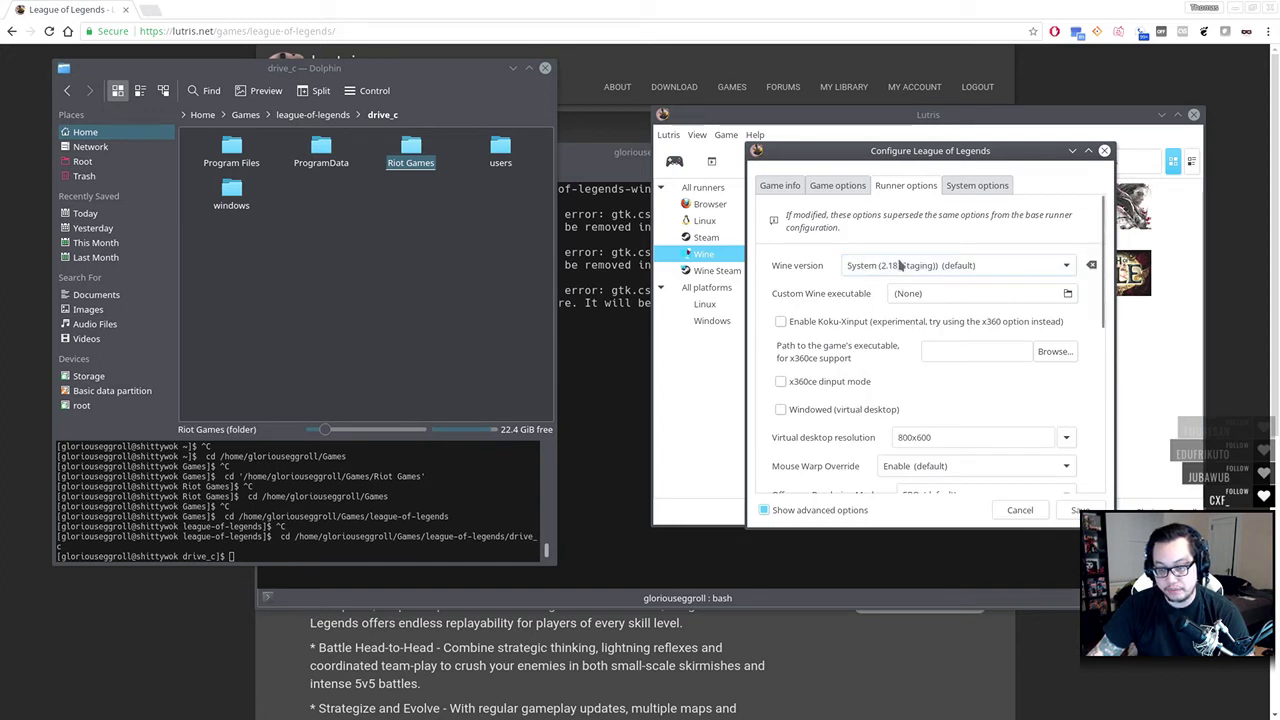
{"action": "left_click", "coordinate": [1077, 511]}
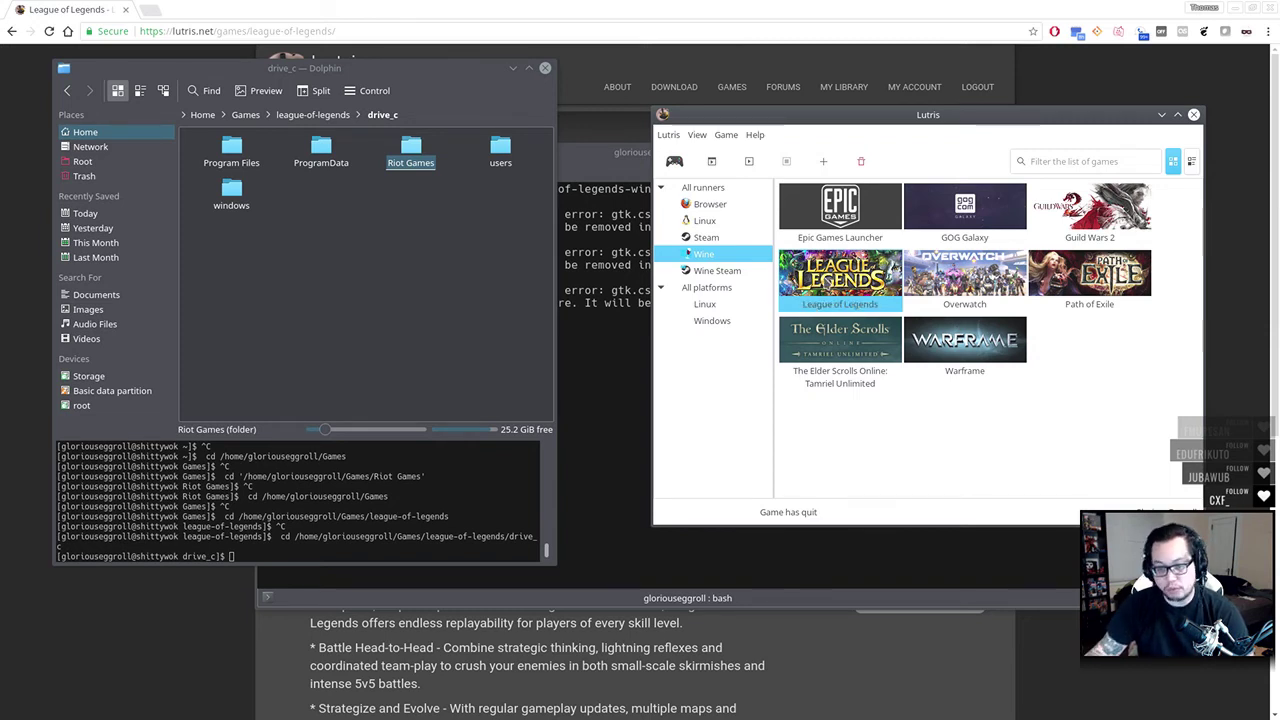
Reopen the League of Legends configuration to check the Wine version in the runner options, and close it without saving
{"action": "right_click", "coordinate": [856, 286]}
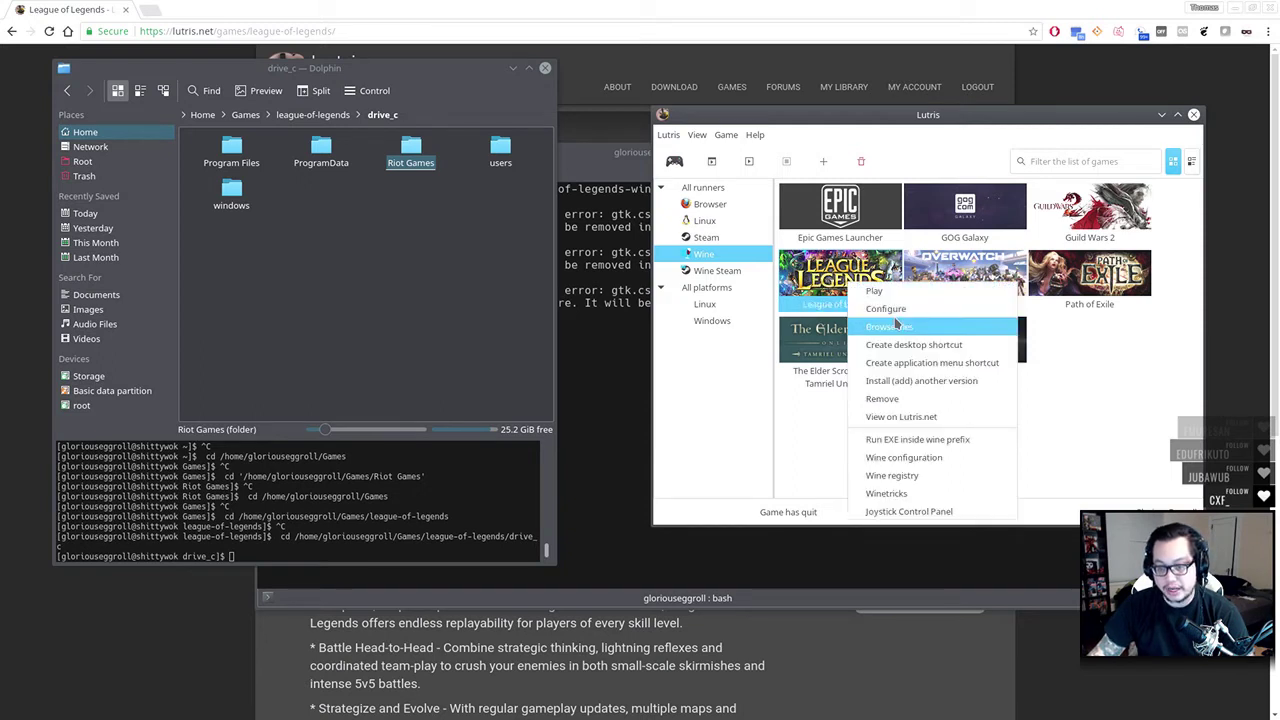
{"action": "left_click", "coordinate": [856, 328]}
{"action": "left_click", "coordinate": [906, 188]}
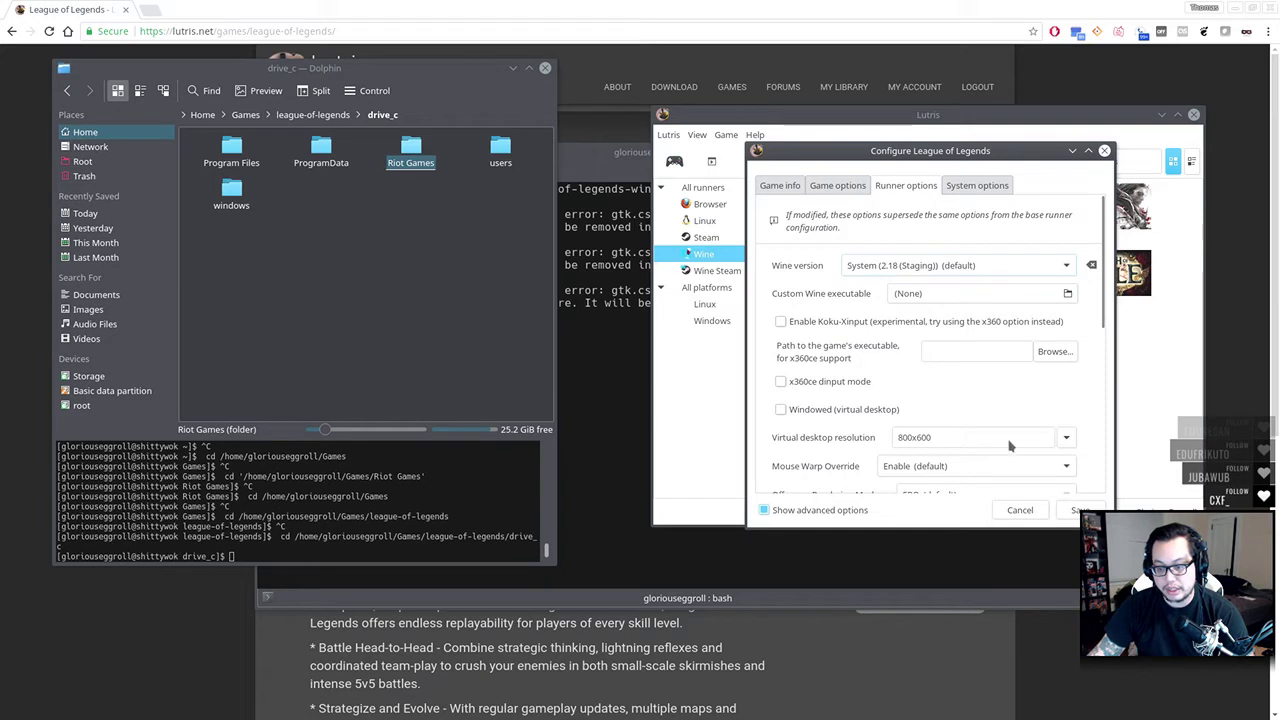
{"action": "left_click", "coordinate": [1020, 510]}
Accept the League of Legends Wine configuration with Gallium Nine for better D3D9 graphic performance as the only enabled staging setting
{"action": "right_click", "coordinate": [856, 285]}
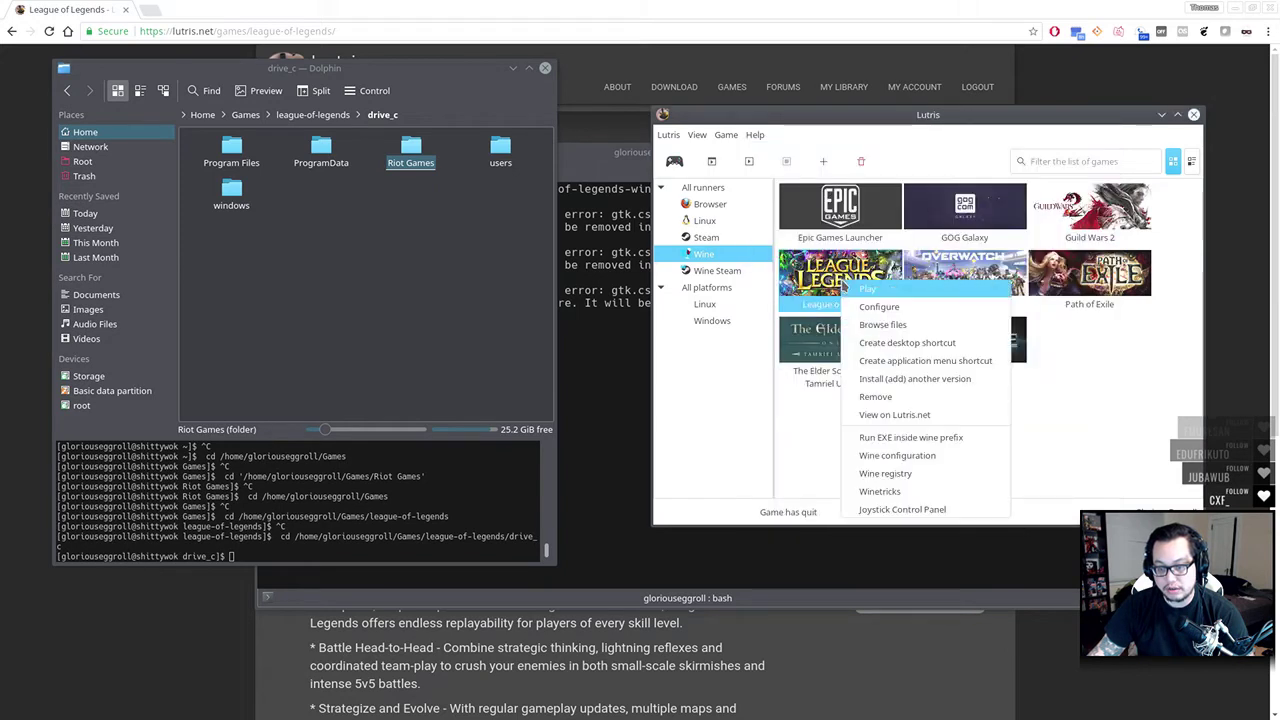
{"action": "left_click", "coordinate": [887, 456]}
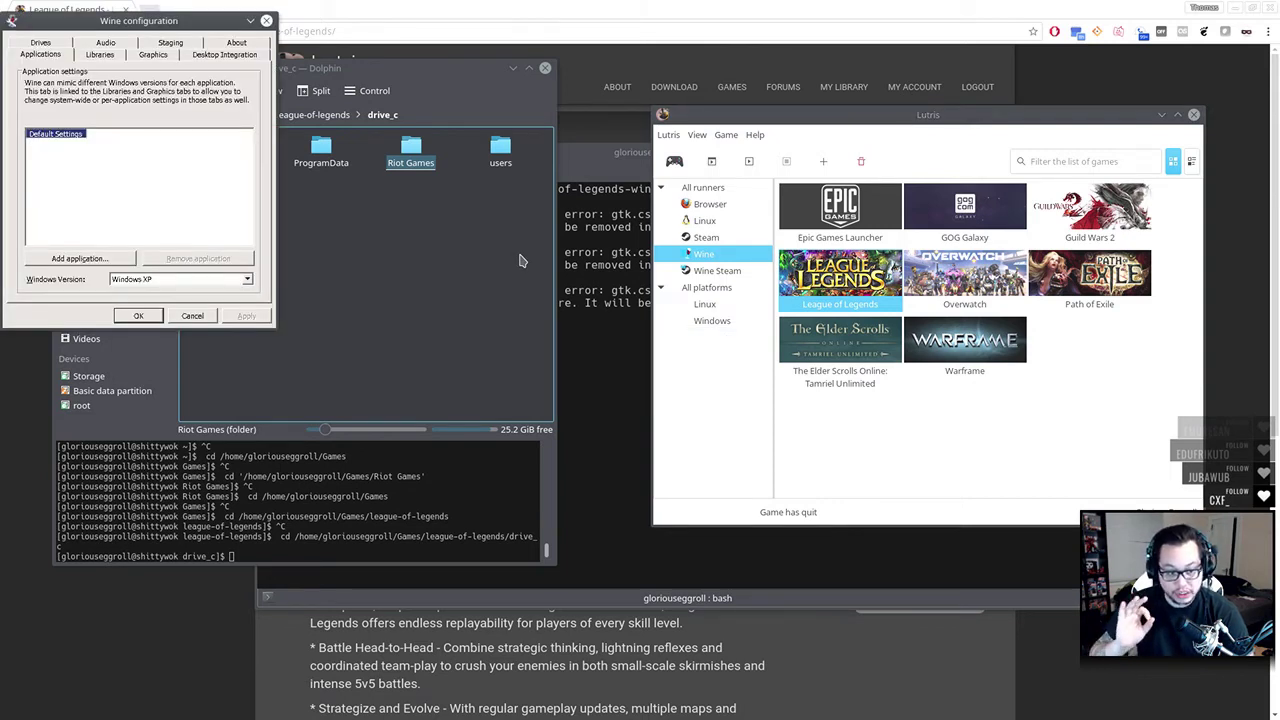
{"action": "left_click", "coordinate": [164, 44]}
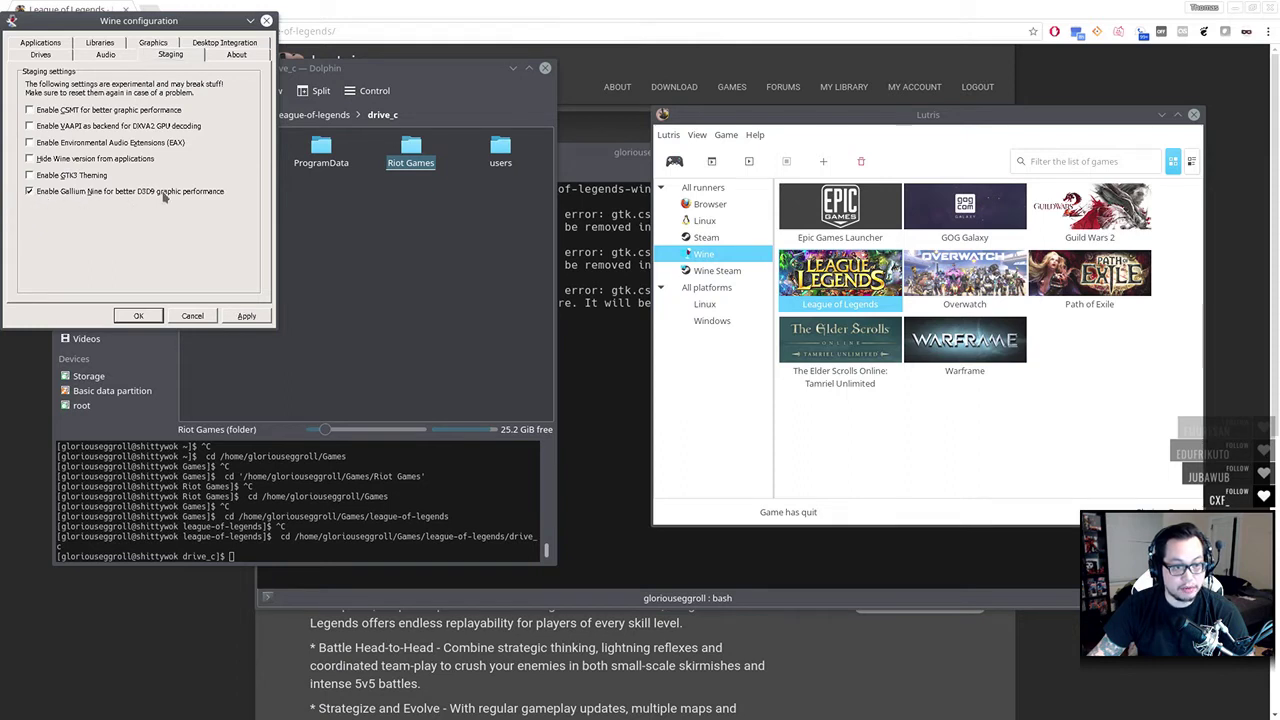
{"action": "left_click", "coordinate": [148, 315]}
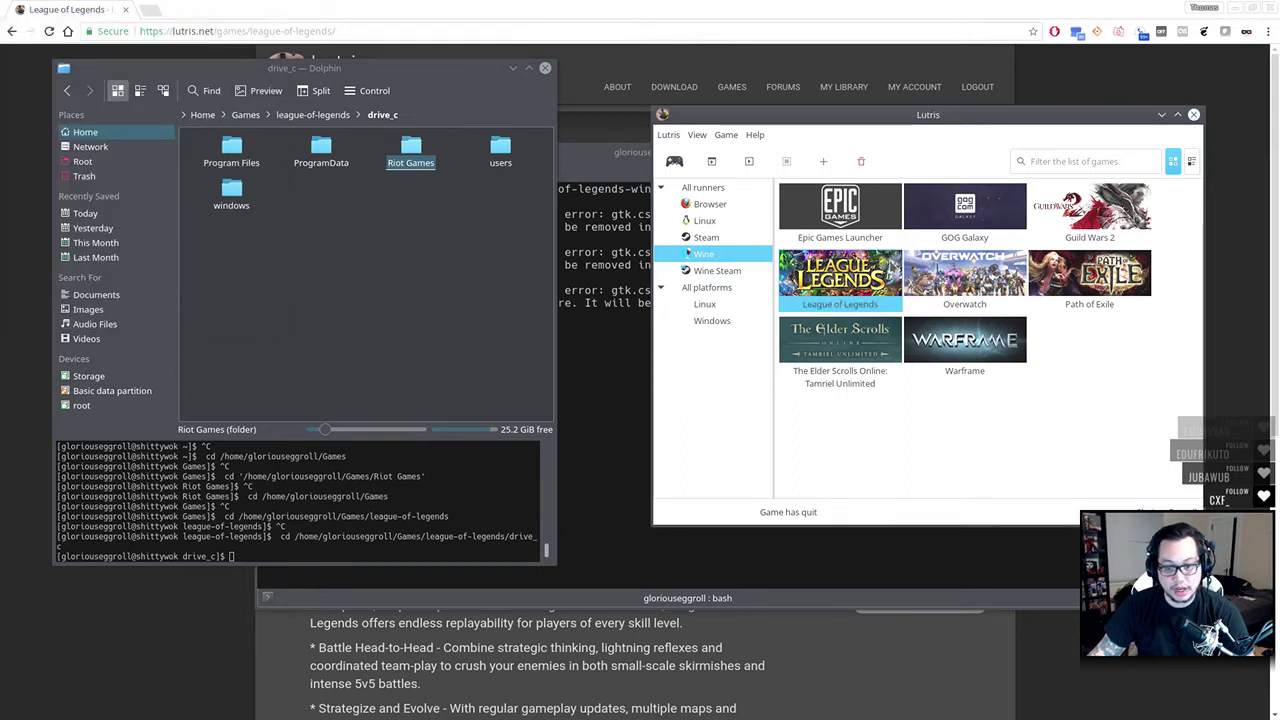
Launch League of Legends from Lutris and sign in to the client with the account password
{"action": "right_click", "coordinate": [833, 280]}
{"action": "left_click", "coordinate": [876, 290]}
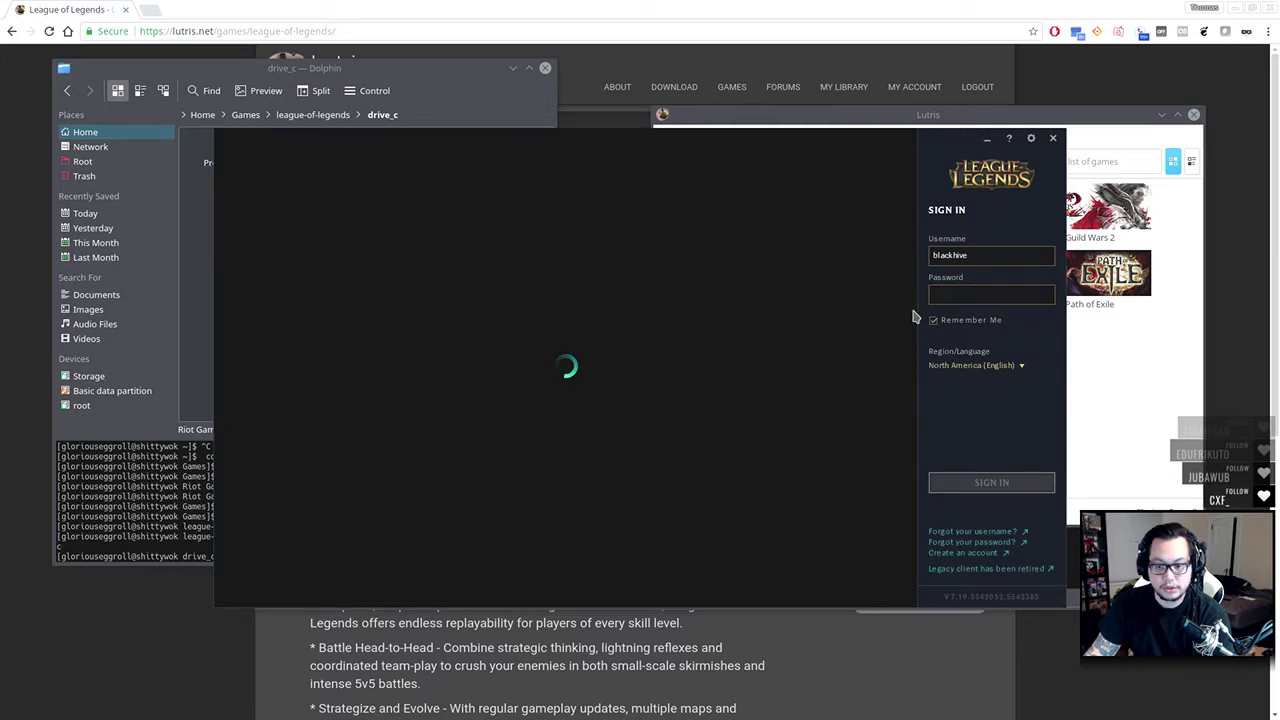
{"action": "left_click", "coordinate": [944, 296]}
{"action": "type", "text": "*****"}
{"action": "key", "text": "Return"}
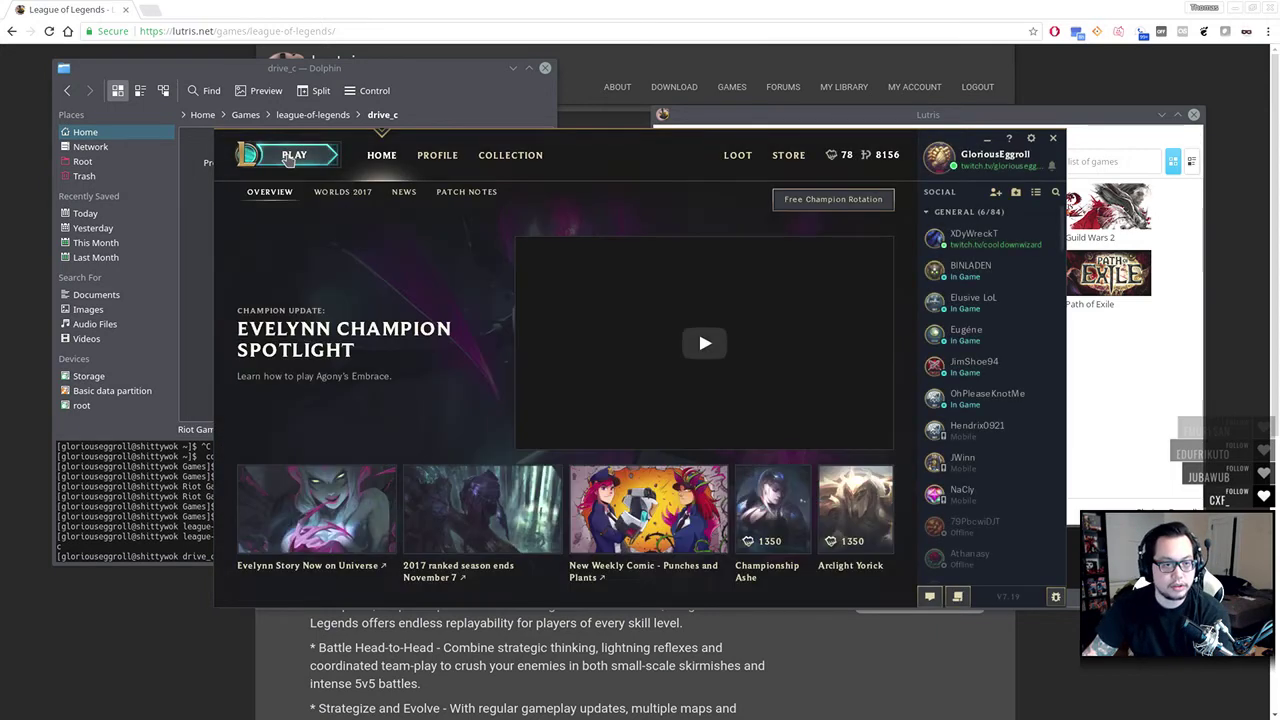
Set up a Practice Tool game from the client's training modes
{"action": "left_click", "coordinate": [290, 156]}
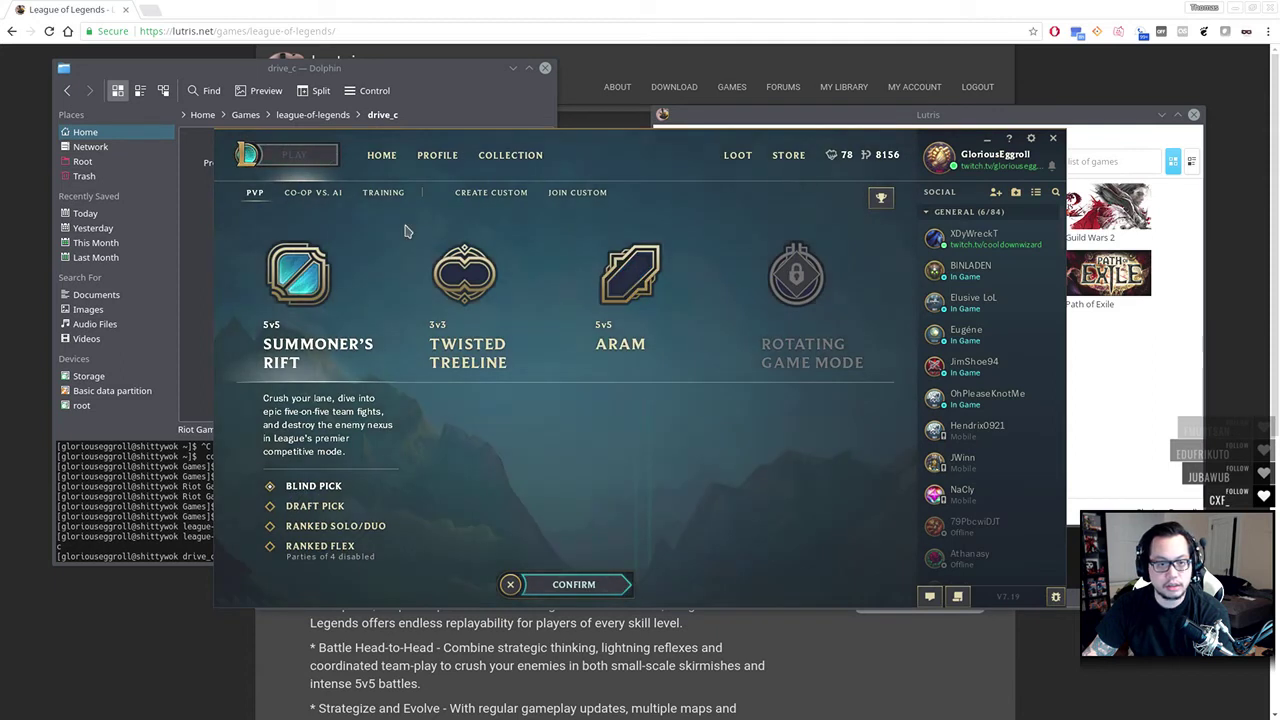
{"action": "left_click", "coordinate": [396, 200]}
{"action": "left_click", "coordinate": [713, 278]}
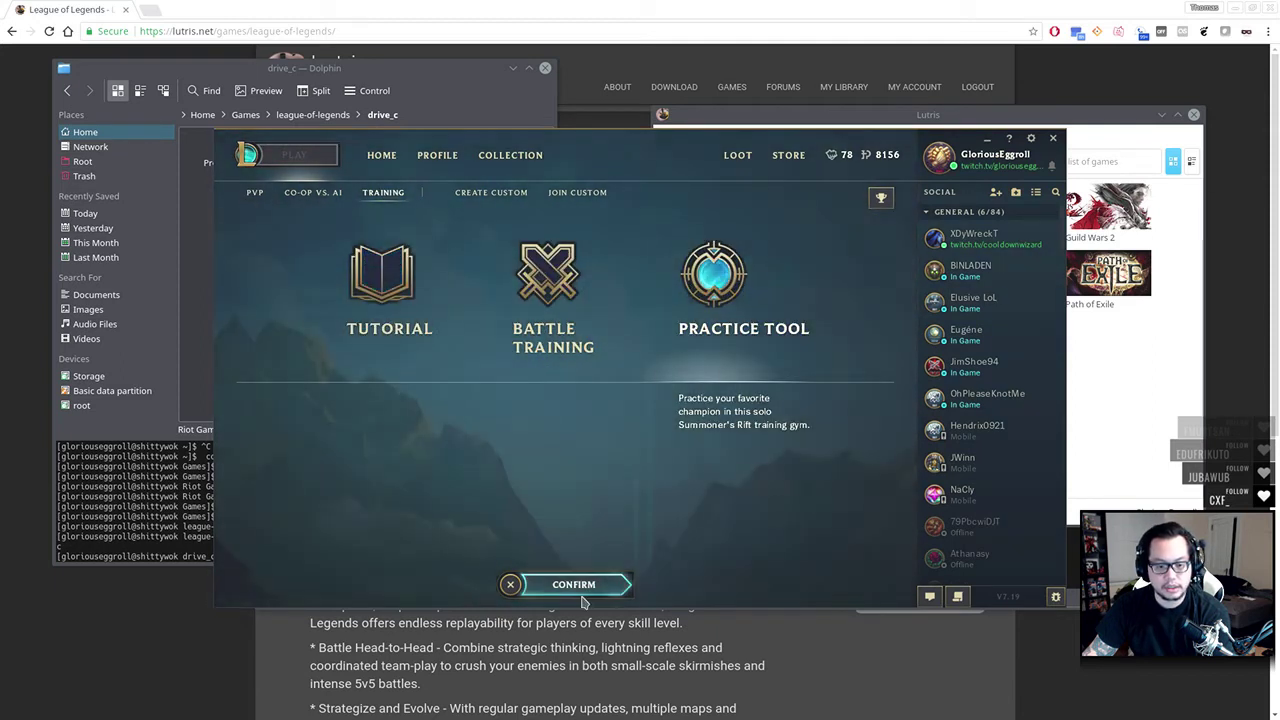
{"action": "left_click", "coordinate": [583, 592]}
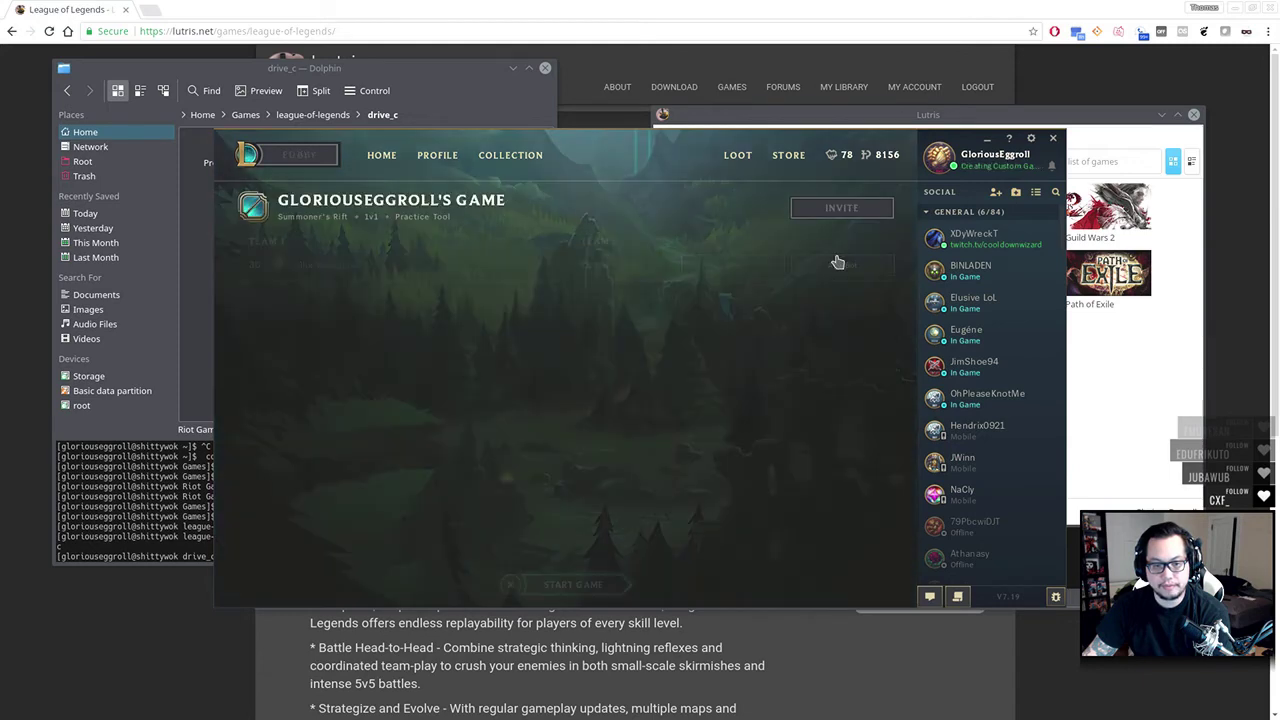
Start the practice game, accept playing without IP/XP, and lock in Evelynn as the champion
{"action": "left_click", "coordinate": [592, 585]}
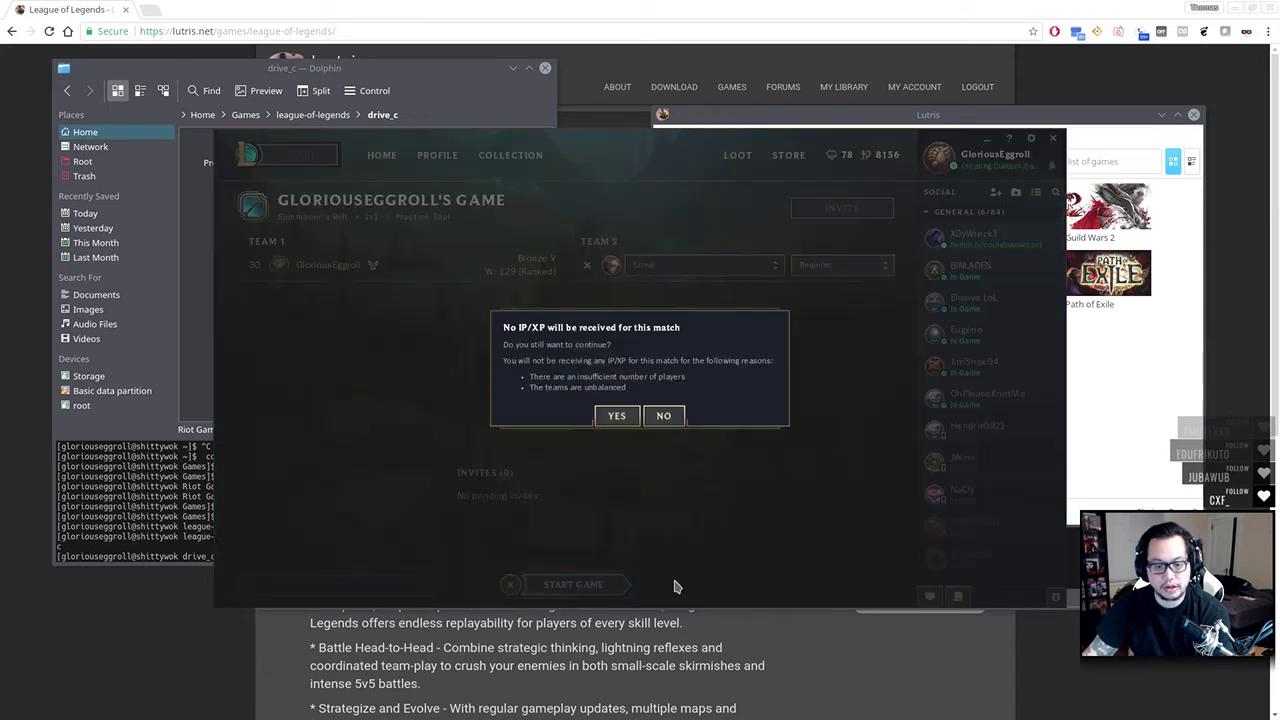
{"action": "left_click", "coordinate": [616, 417]}
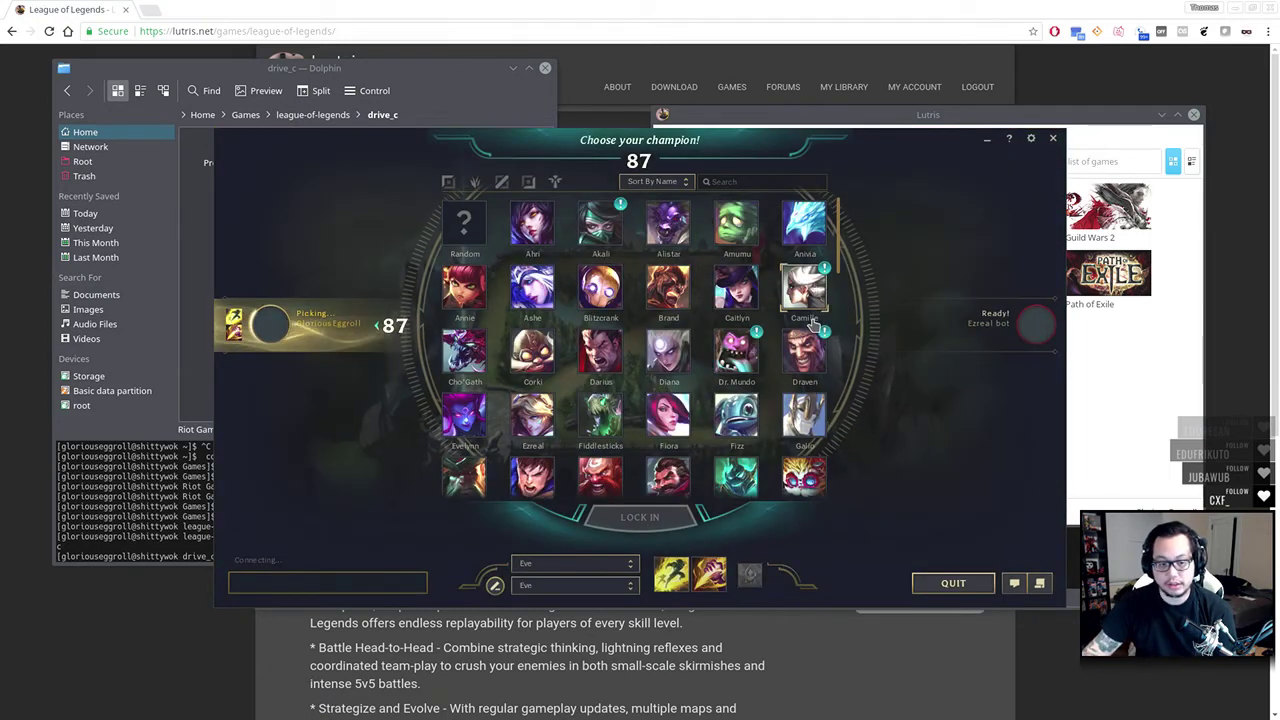
{"action": "left_click", "coordinate": [464, 412]}
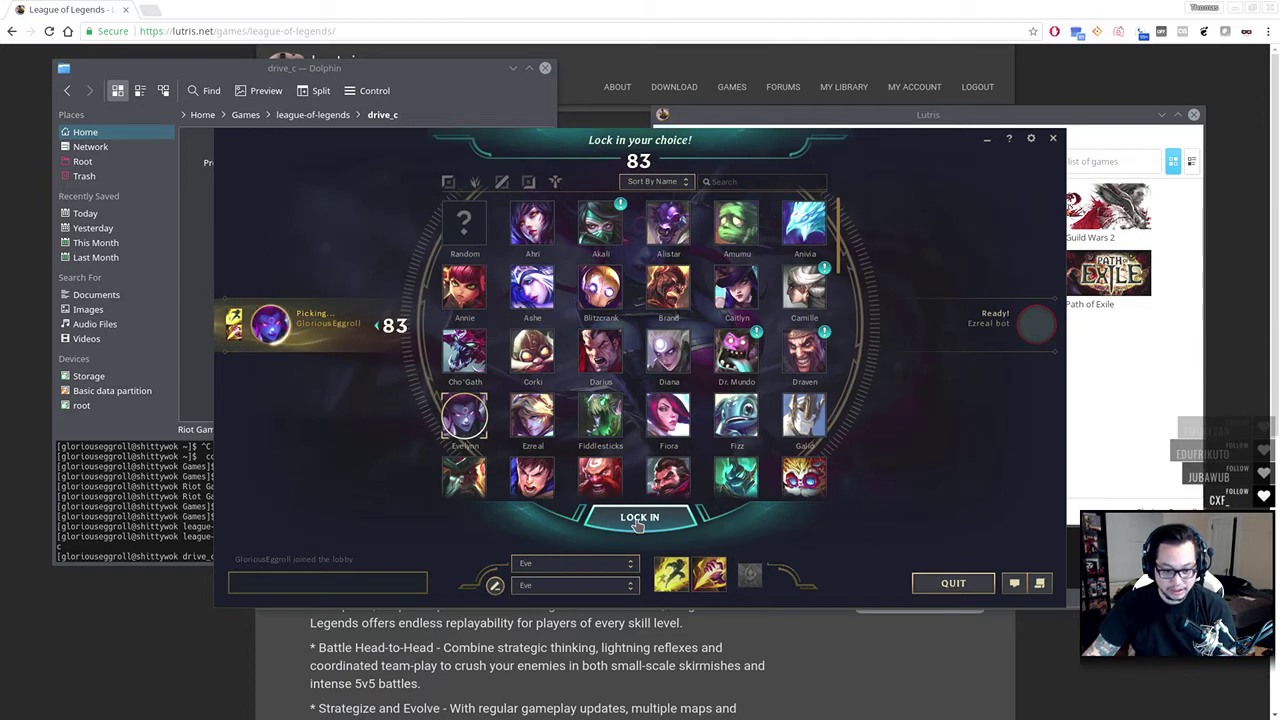
{"action": "left_click", "coordinate": [638, 520]}
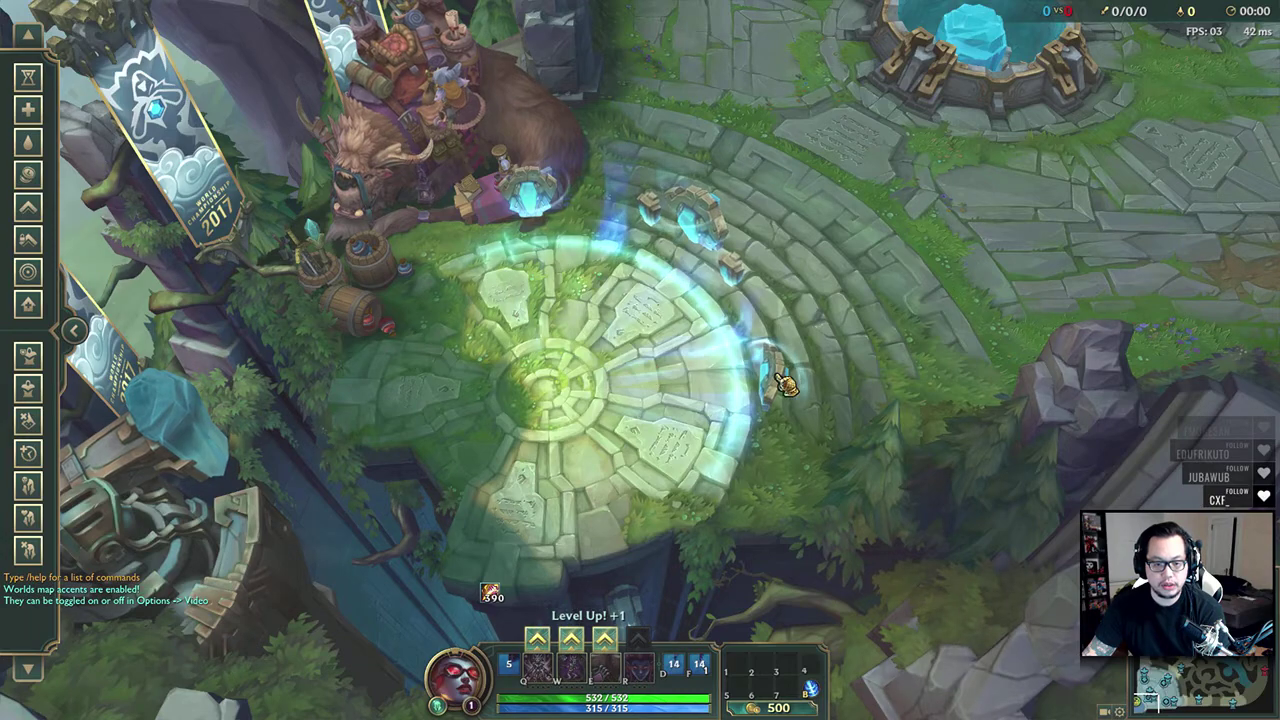
Walk Evelynn around the spawn platform and spend her level-up point on the Q ability
{"action": "right_click", "coordinate": [608, 487]}
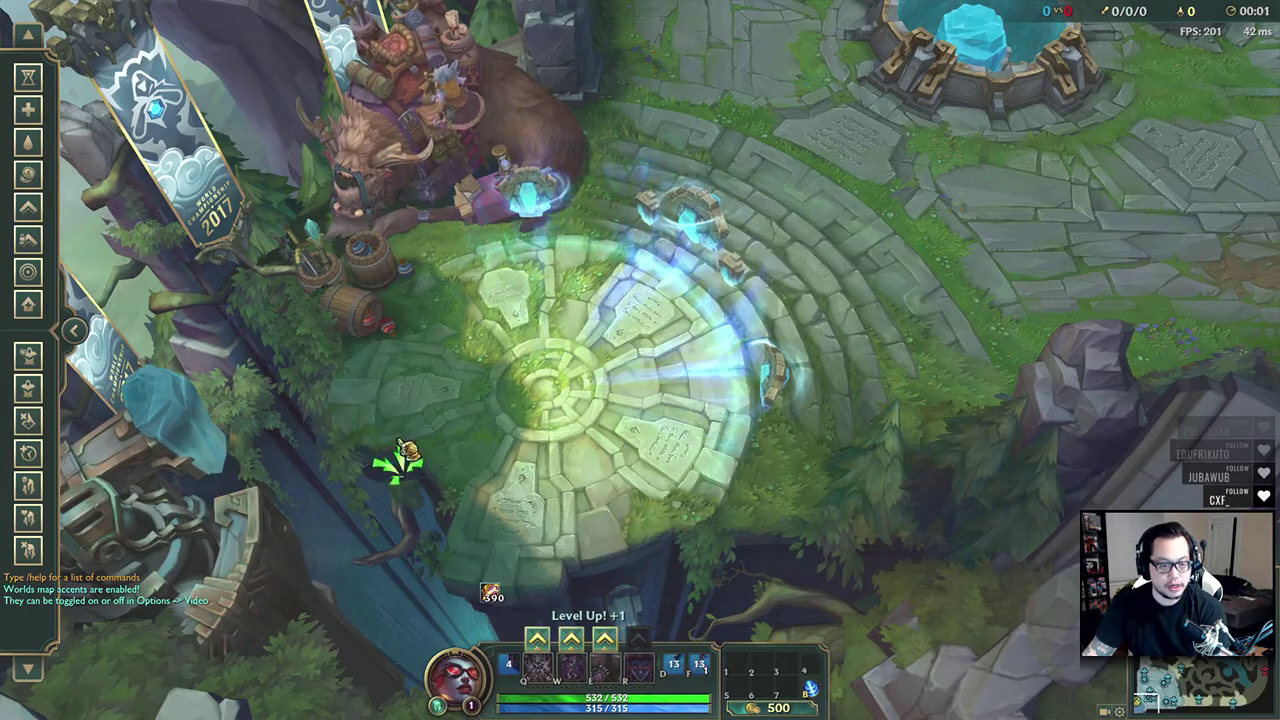
{"action": "right_click", "coordinate": [570, 478]}
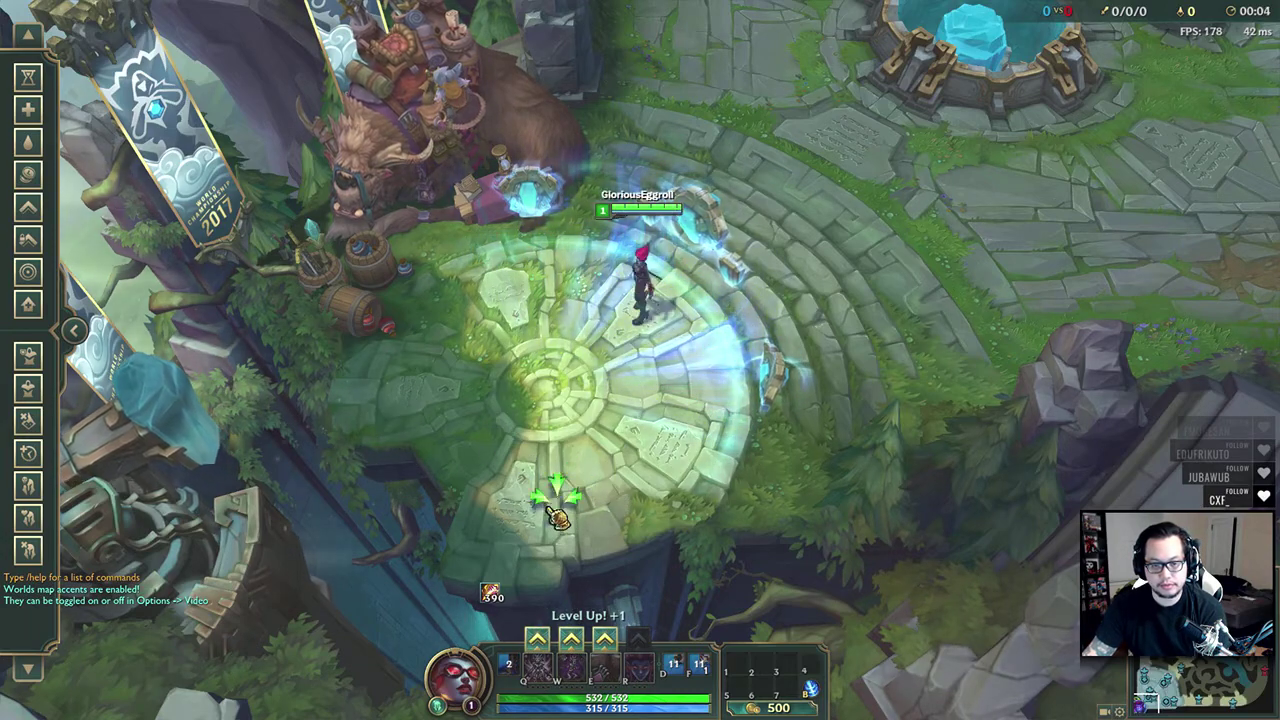
{"action": "right_click", "coordinate": [480, 471]}
{"action": "right_click", "coordinate": [414, 349]}
{"action": "right_click", "coordinate": [397, 455]}
{"action": "right_click", "coordinate": [586, 486]}
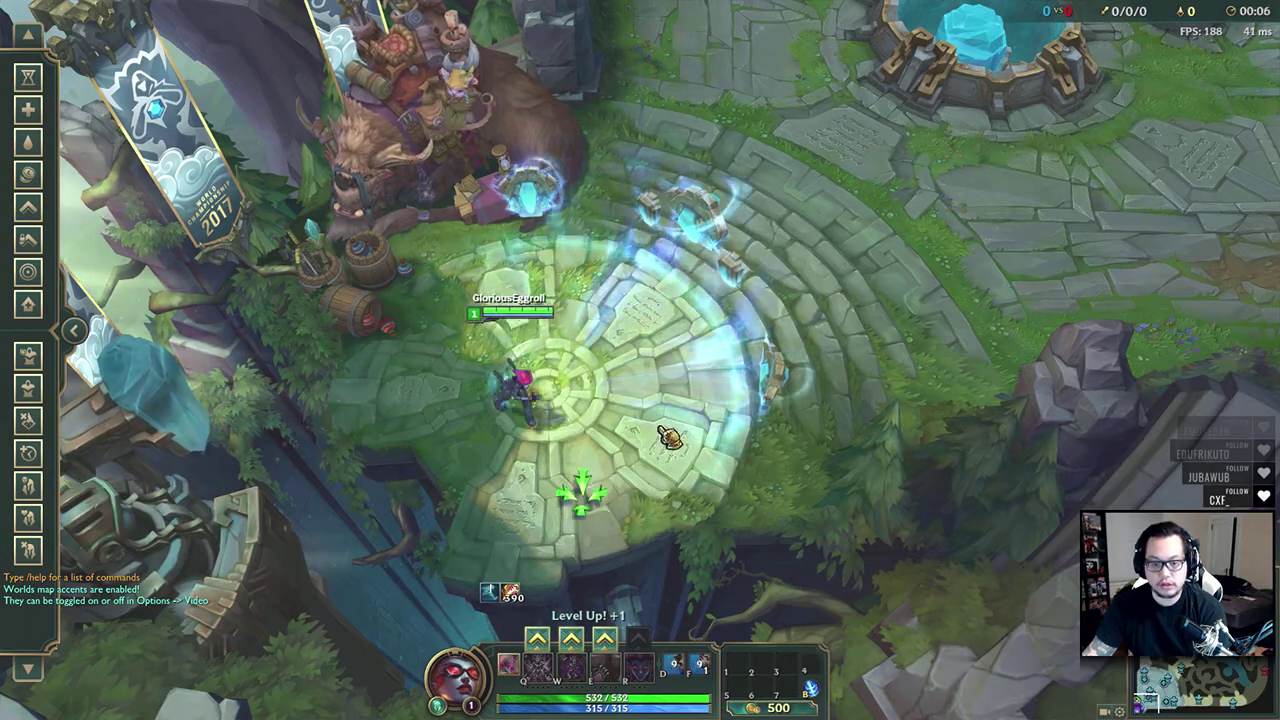
{"action": "left_click", "coordinate": [537, 637]}
Send Evelynn off the spawn platform and across the stone base past the blue crystal fountain
{"action": "right_click", "coordinate": [760, 348]}
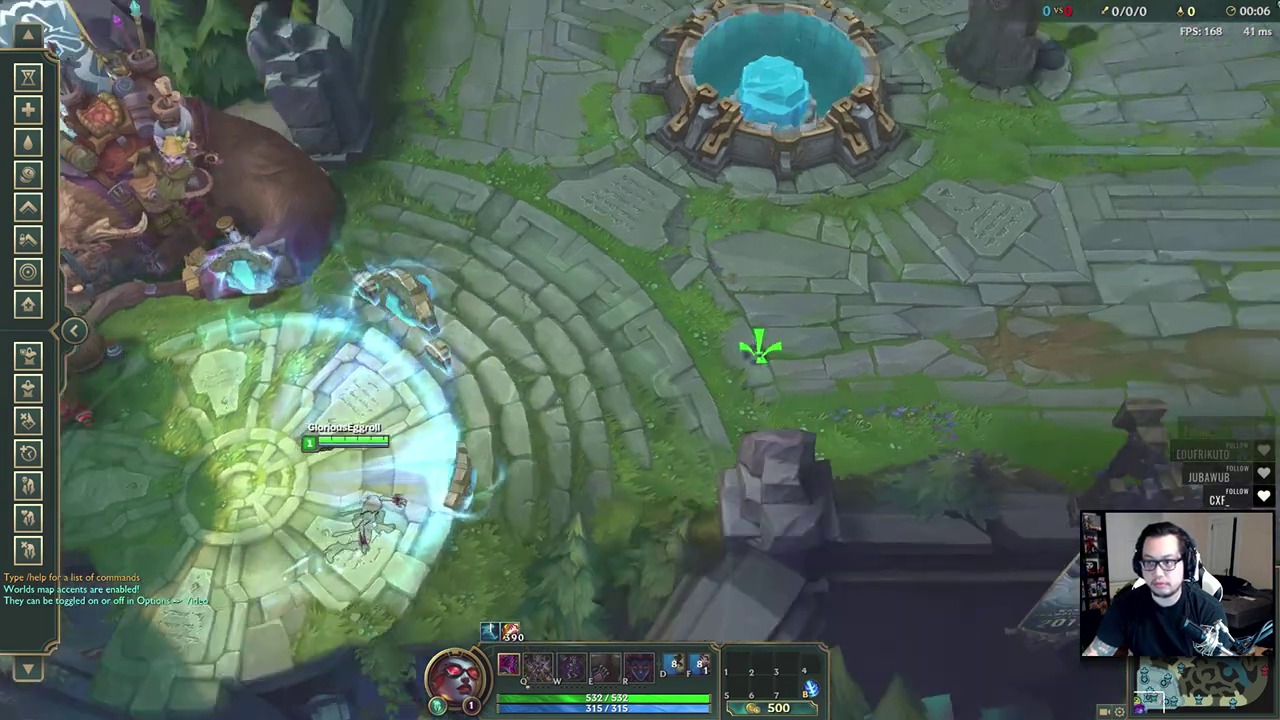
{"action": "right_click", "coordinate": [914, 300]}
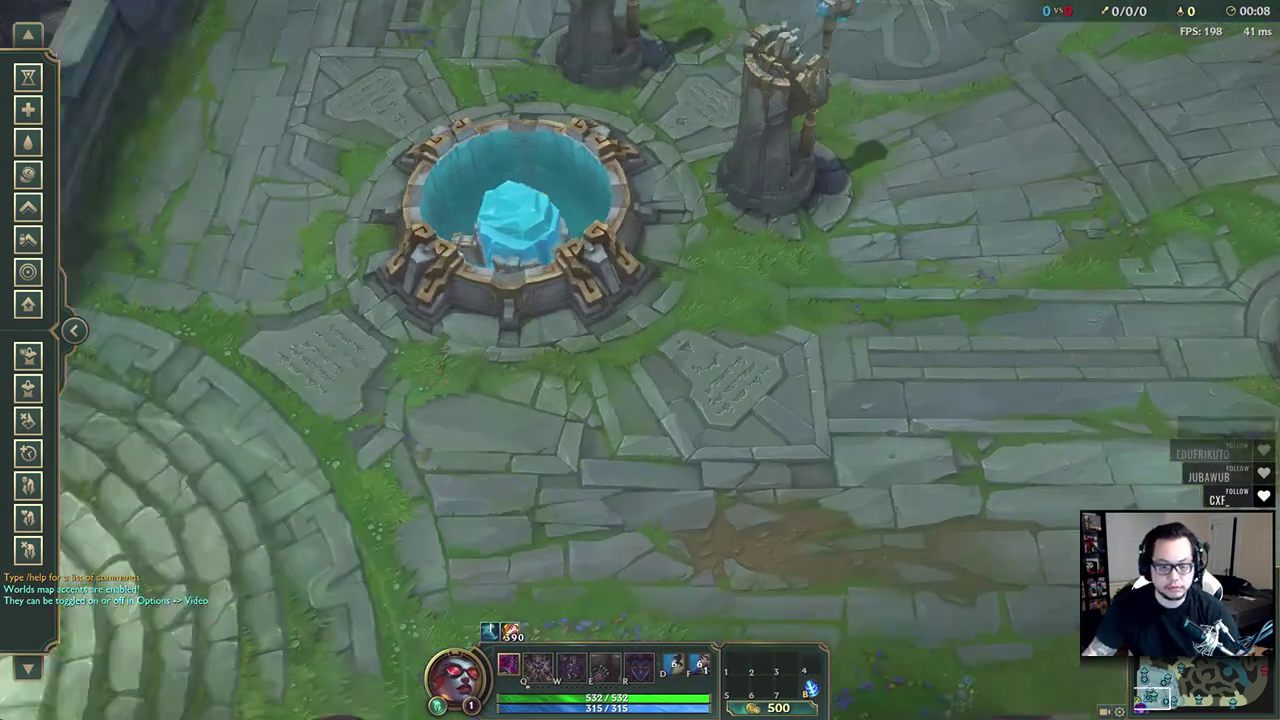
{"action": "right_click", "coordinate": [577, 397]}
{"action": "right_click", "coordinate": [708, 325]}
{"action": "right_click", "coordinate": [868, 215]}
{"action": "right_click", "coordinate": [866, 263]}
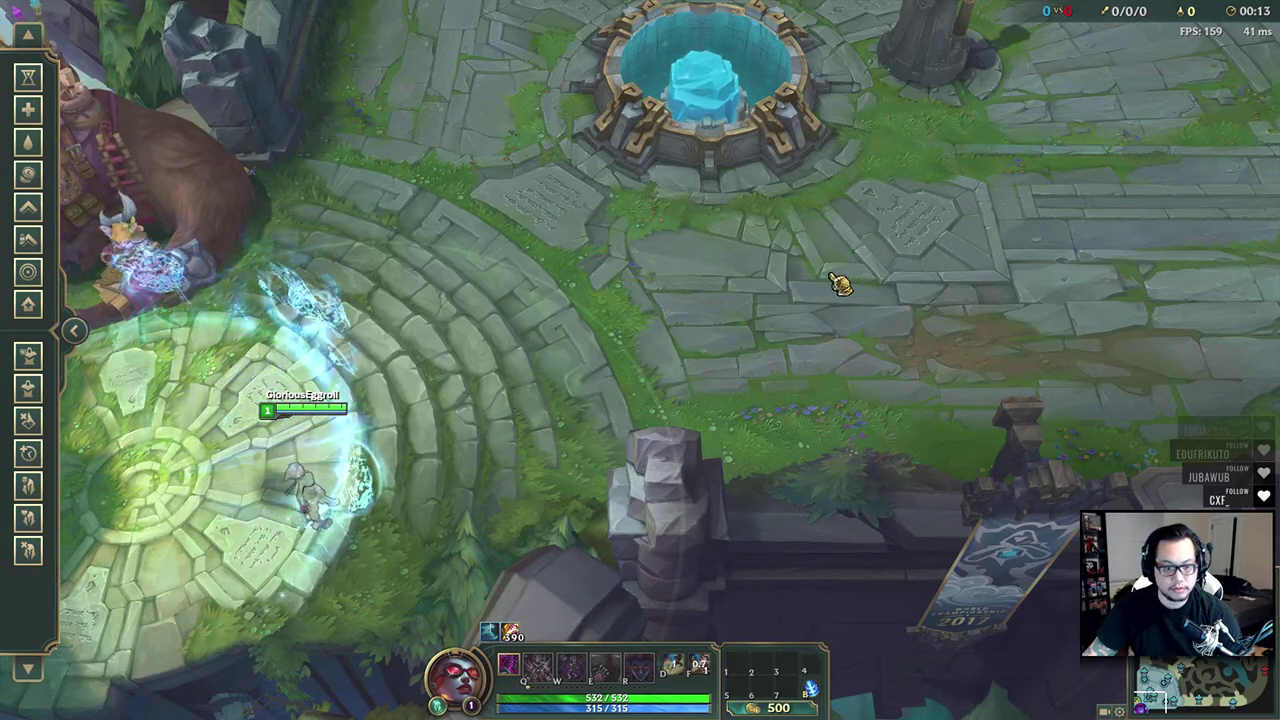
{"action": "right_click", "coordinate": [914, 266]}
{"action": "right_click", "coordinate": [1014, 229]}
{"action": "right_click", "coordinate": [810, 283]}
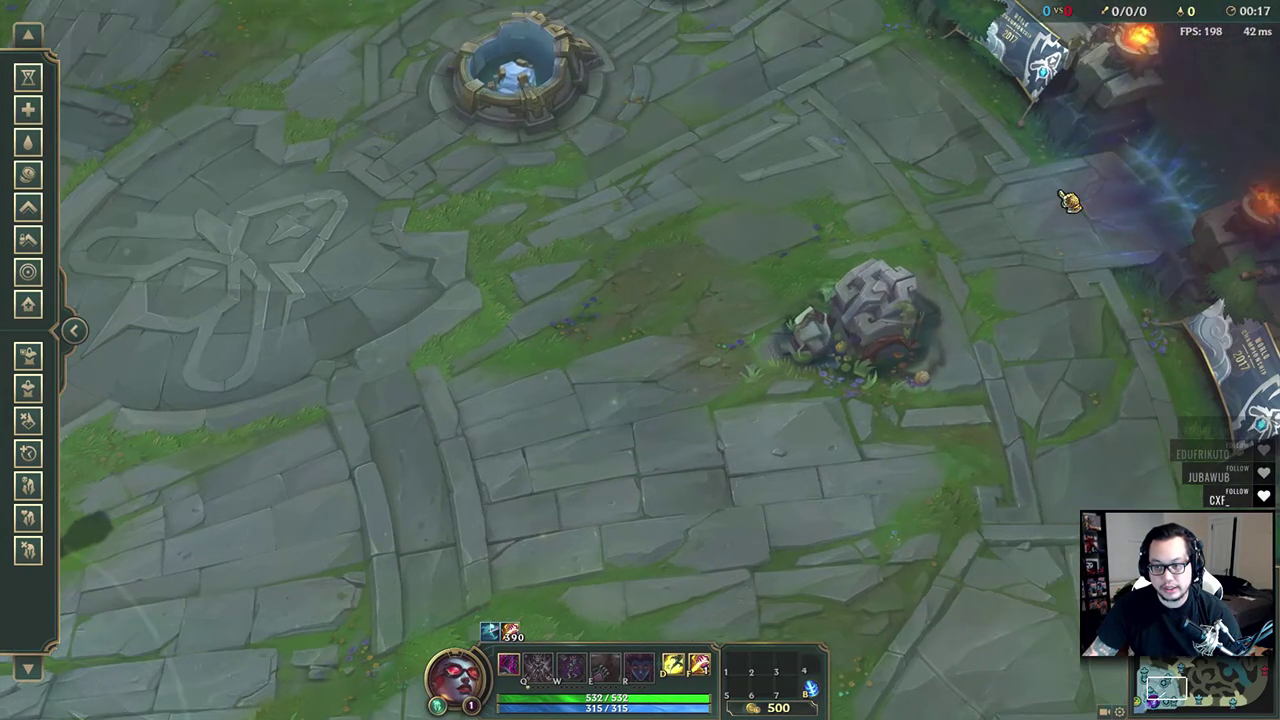
Walk Evelynn across the base, through the torch-lit gate and along the path into the jungle
{"action": "right_click", "coordinate": [768, 268]}
{"action": "right_click", "coordinate": [722, 258]}
{"action": "right_click", "coordinate": [706, 256]}
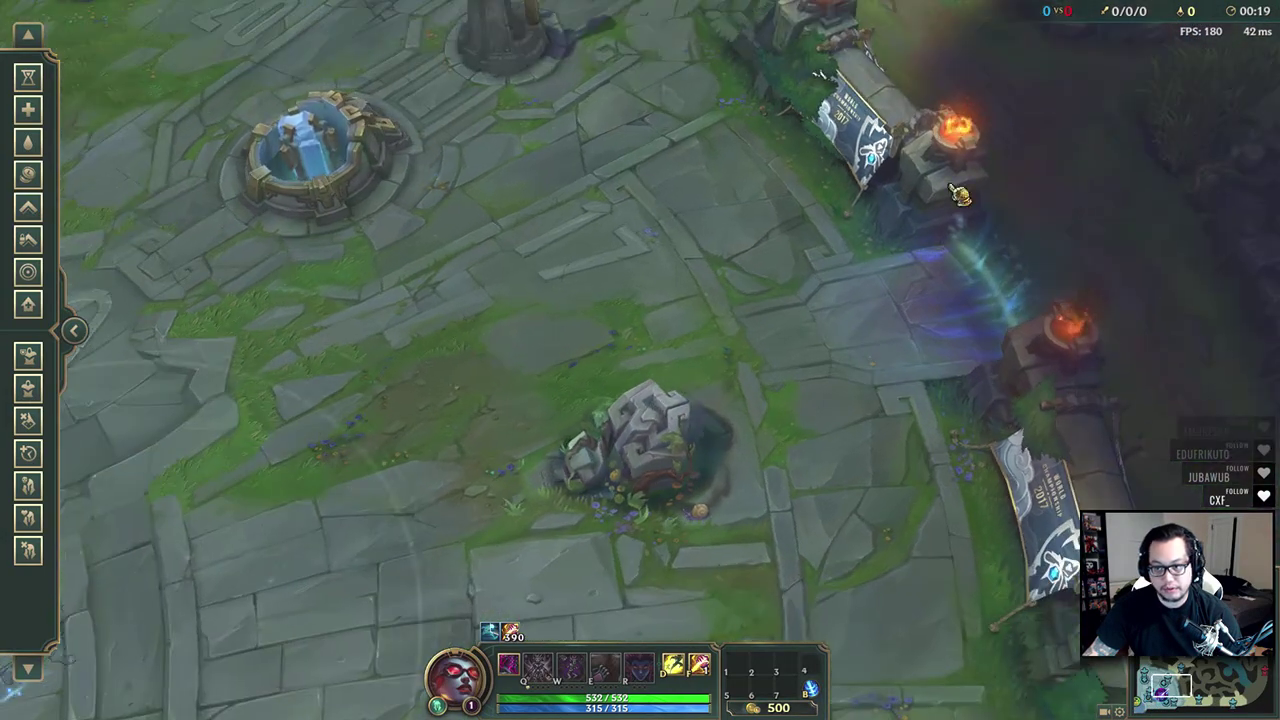
{"action": "right_click", "coordinate": [809, 222]}
{"action": "right_click", "coordinate": [765, 224]}
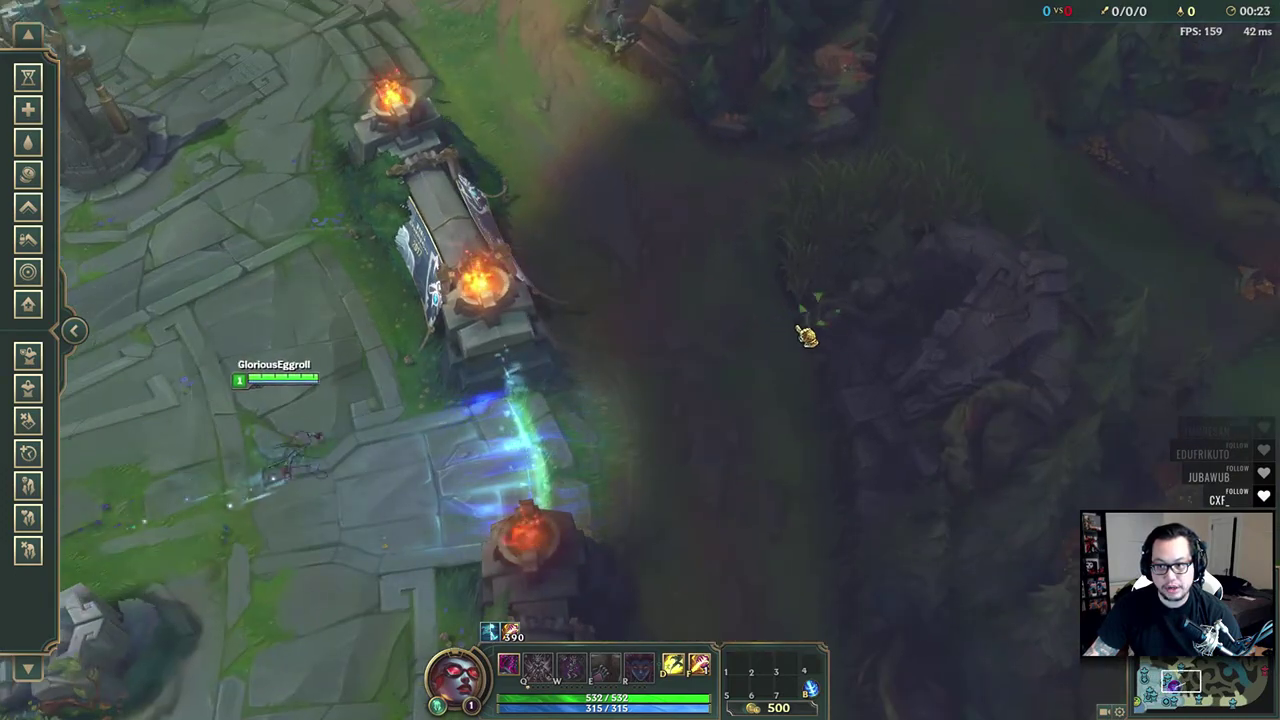
{"action": "right_click", "coordinate": [795, 316]}
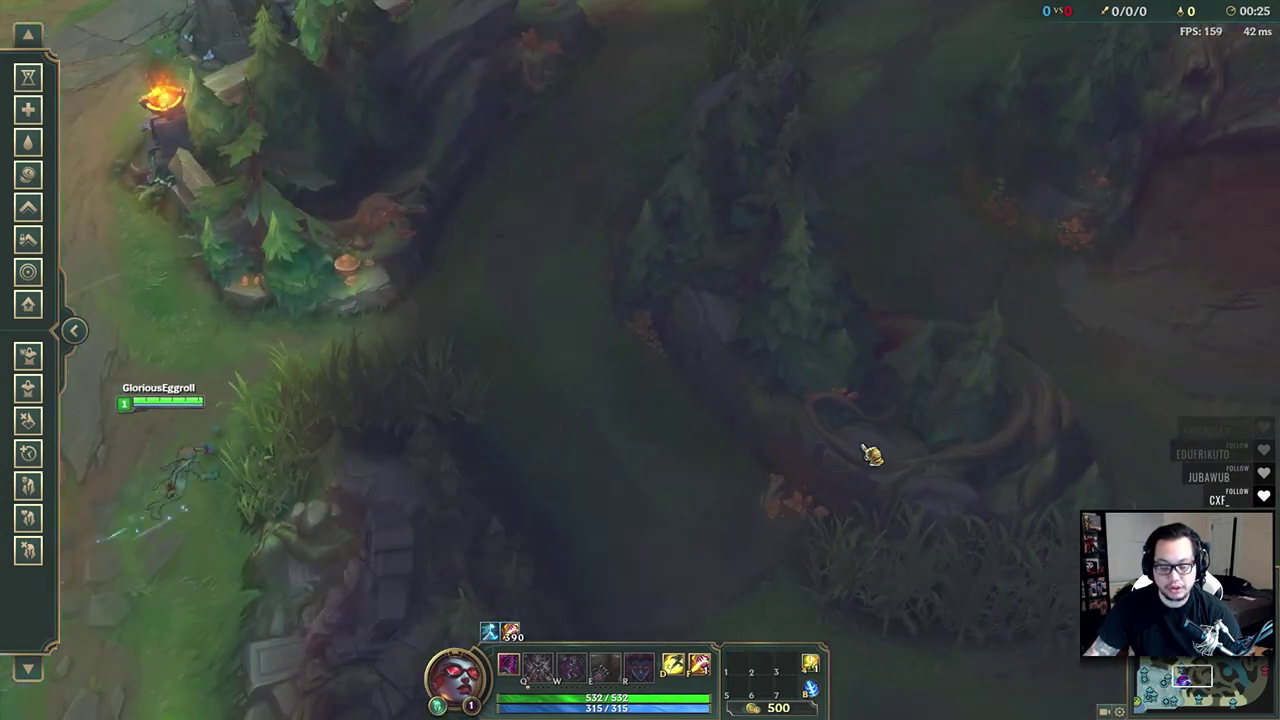
{"action": "right_click", "coordinate": [797, 486]}
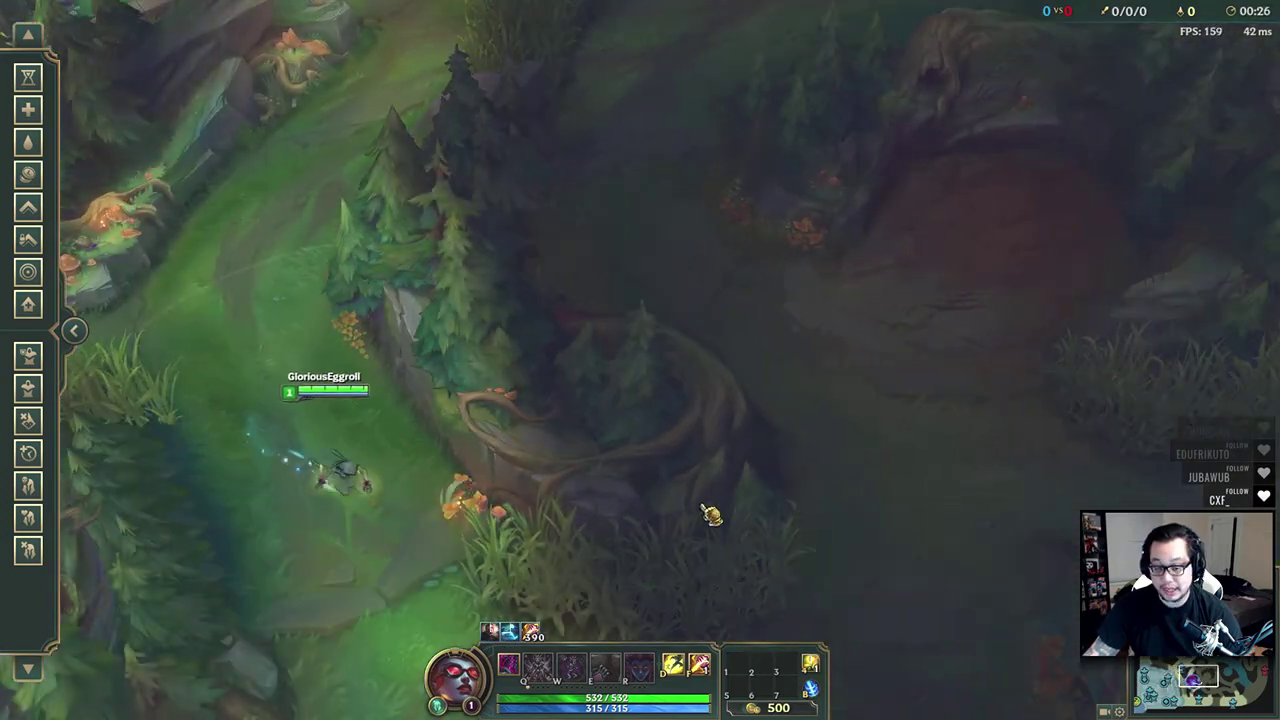
Walk Evelynn through the jungle past the rock alcove and tall grass to the grassy slope beside the river
{"action": "right_click", "coordinate": [805, 488]}
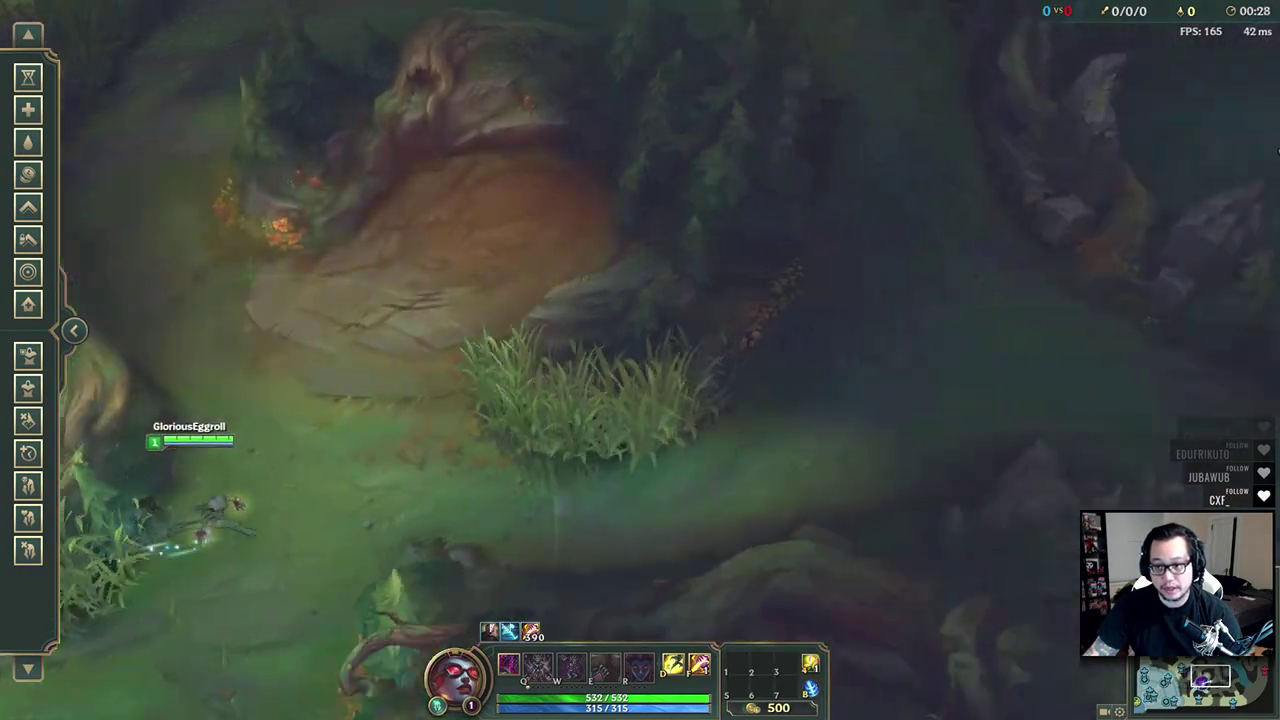
{"action": "right_click", "coordinate": [800, 355]}
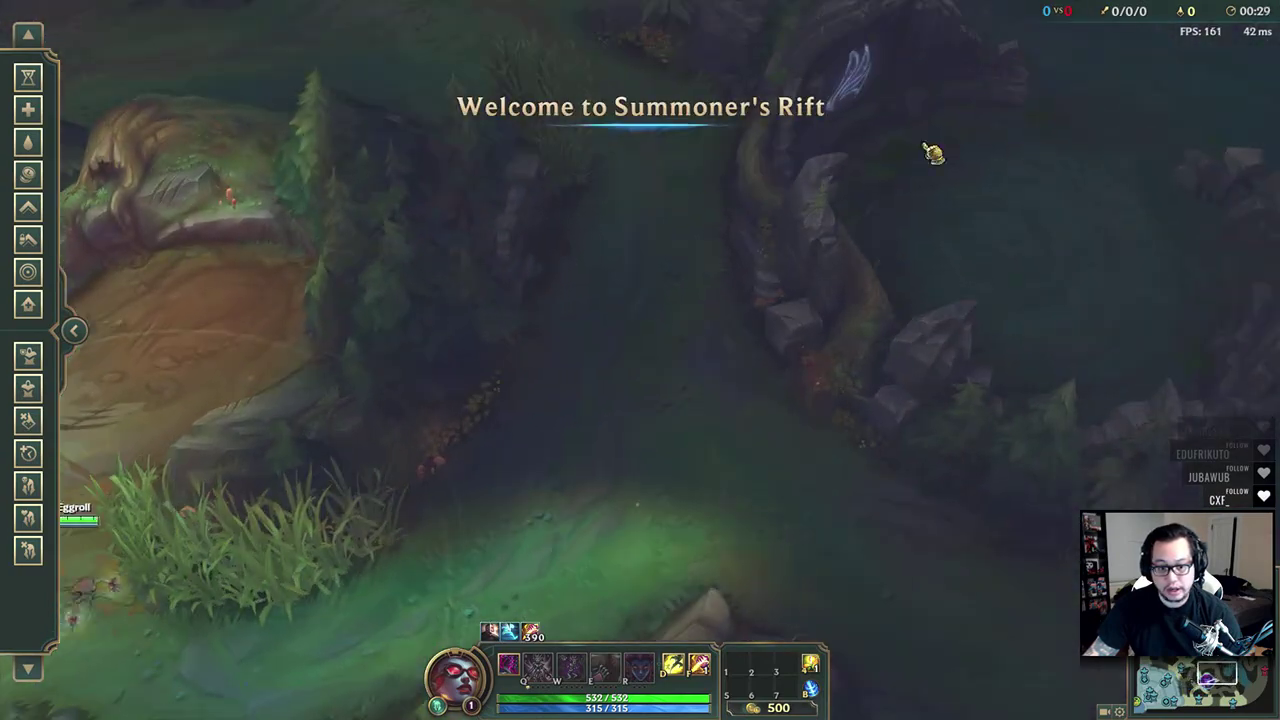
{"action": "right_click", "coordinate": [695, 150]}
{"action": "right_click", "coordinate": [460, 310]}
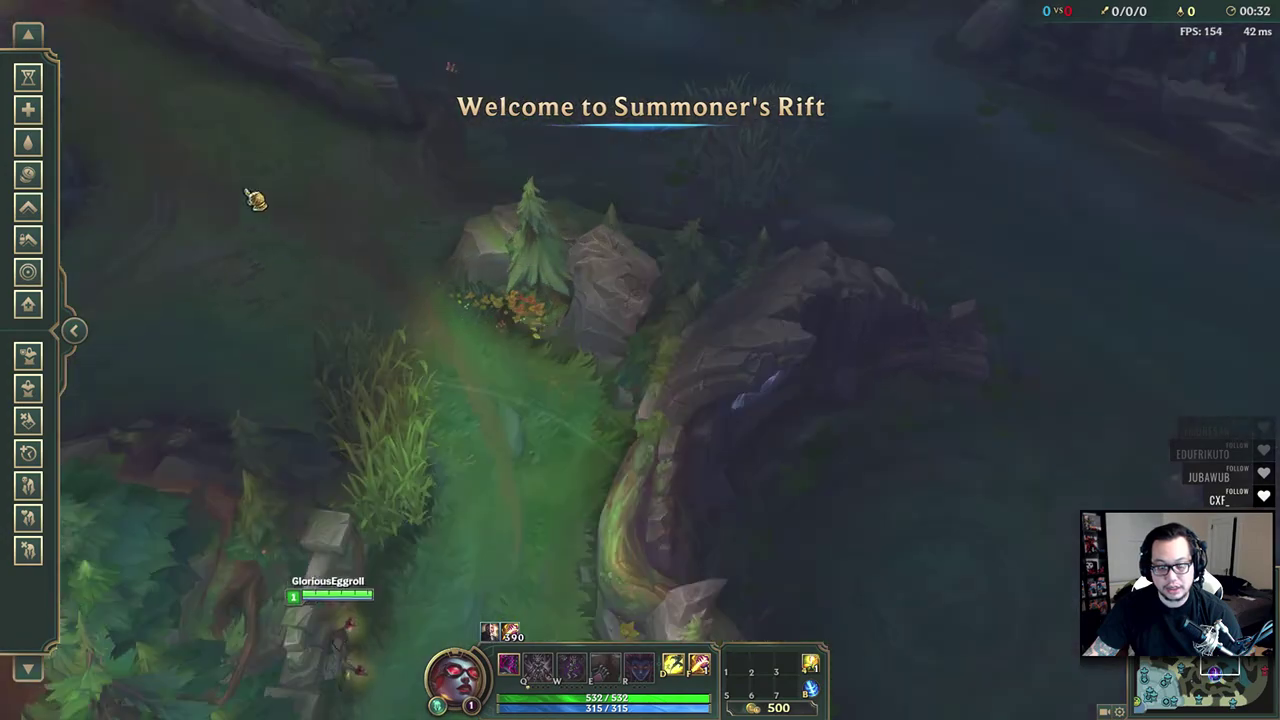
{"action": "right_click", "coordinate": [440, 312]}
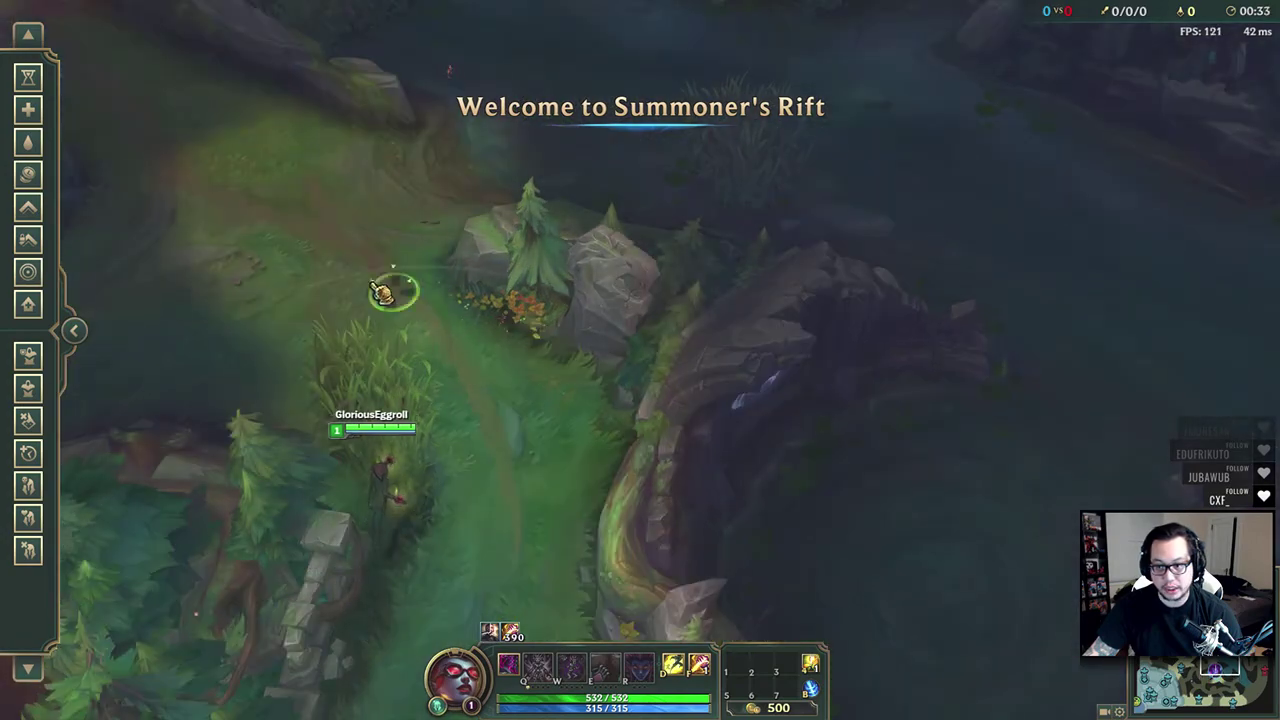
{"action": "right_click", "coordinate": [391, 246]}
{"action": "right_click", "coordinate": [505, 140]}
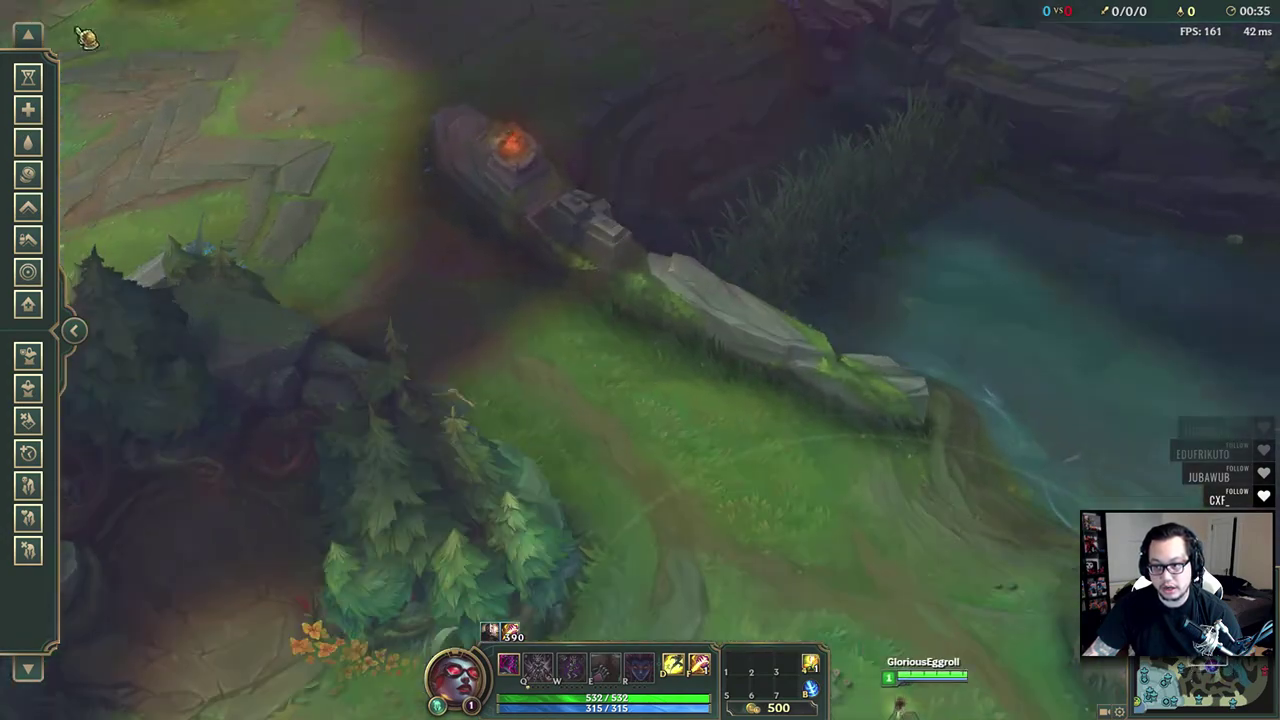
Walk Evelynn up the grassy path past the burning brazier and onto the paved stones of the middle lane
{"action": "right_click", "coordinate": [366, 143]}
{"action": "right_click", "coordinate": [352, 205]}
{"action": "right_click", "coordinate": [406, 262]}
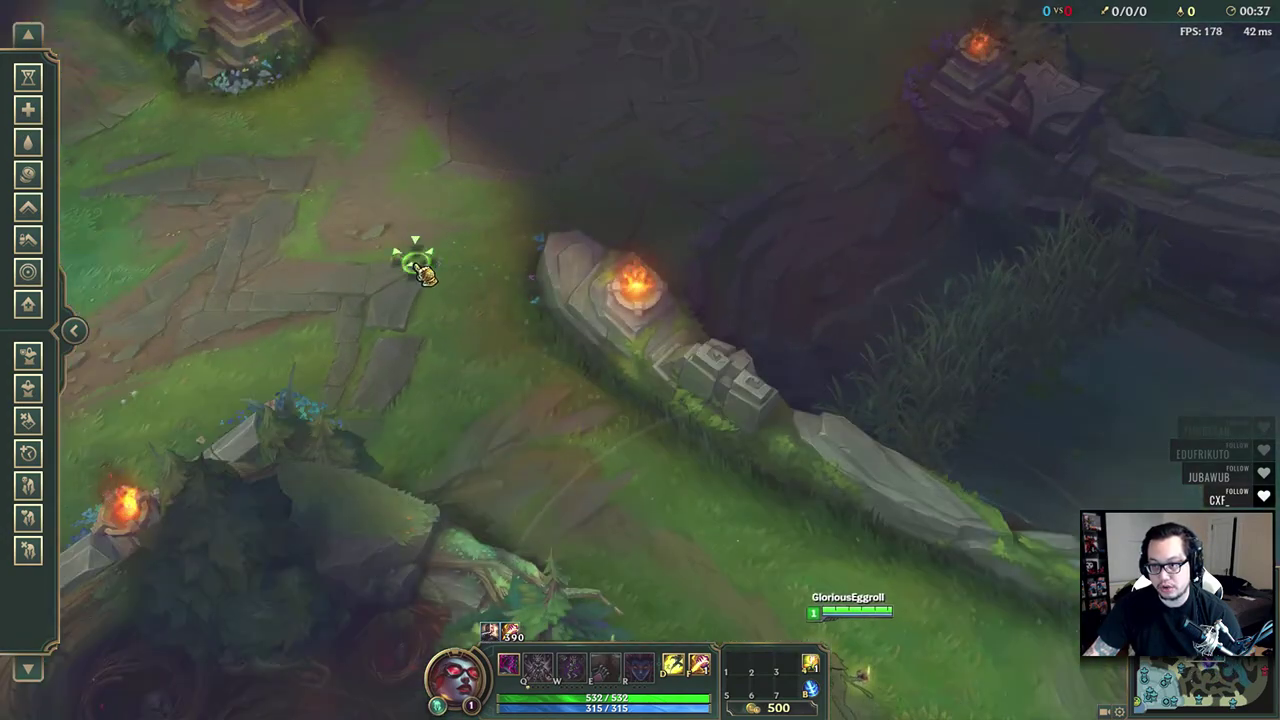
{"action": "right_click", "coordinate": [371, 251]}
{"action": "right_click", "coordinate": [434, 199]}
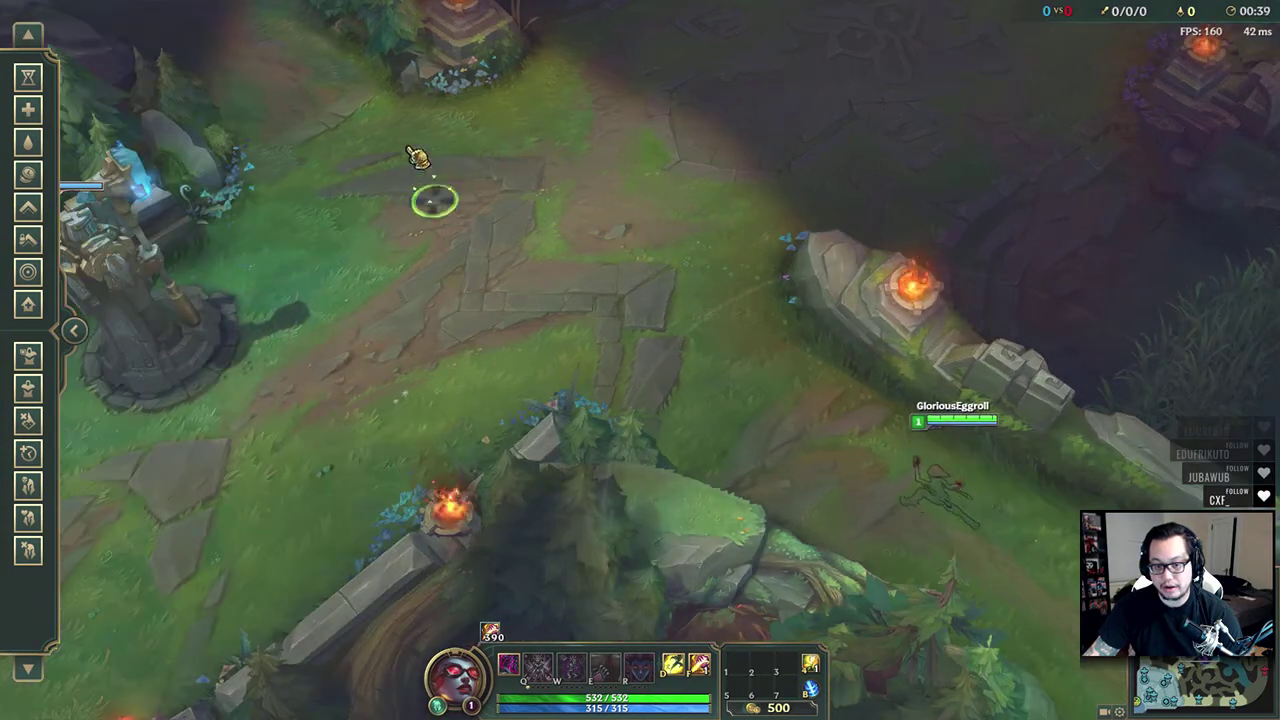
{"action": "right_click", "coordinate": [471, 390]}
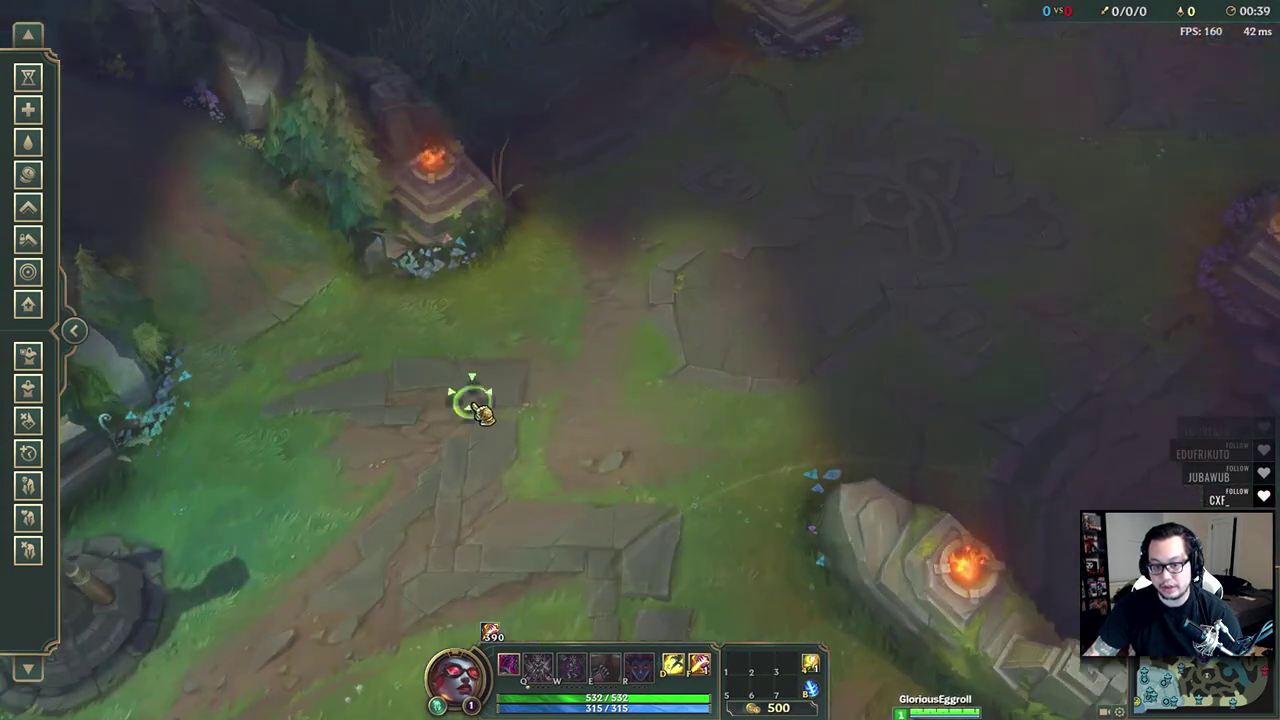
{"action": "right_click", "coordinate": [443, 457]}
{"action": "right_click", "coordinate": [442, 425]}
Send Evelynn across the carved stone emblem at the centre of the middle lane
{"action": "right_click", "coordinate": [600, 300]}
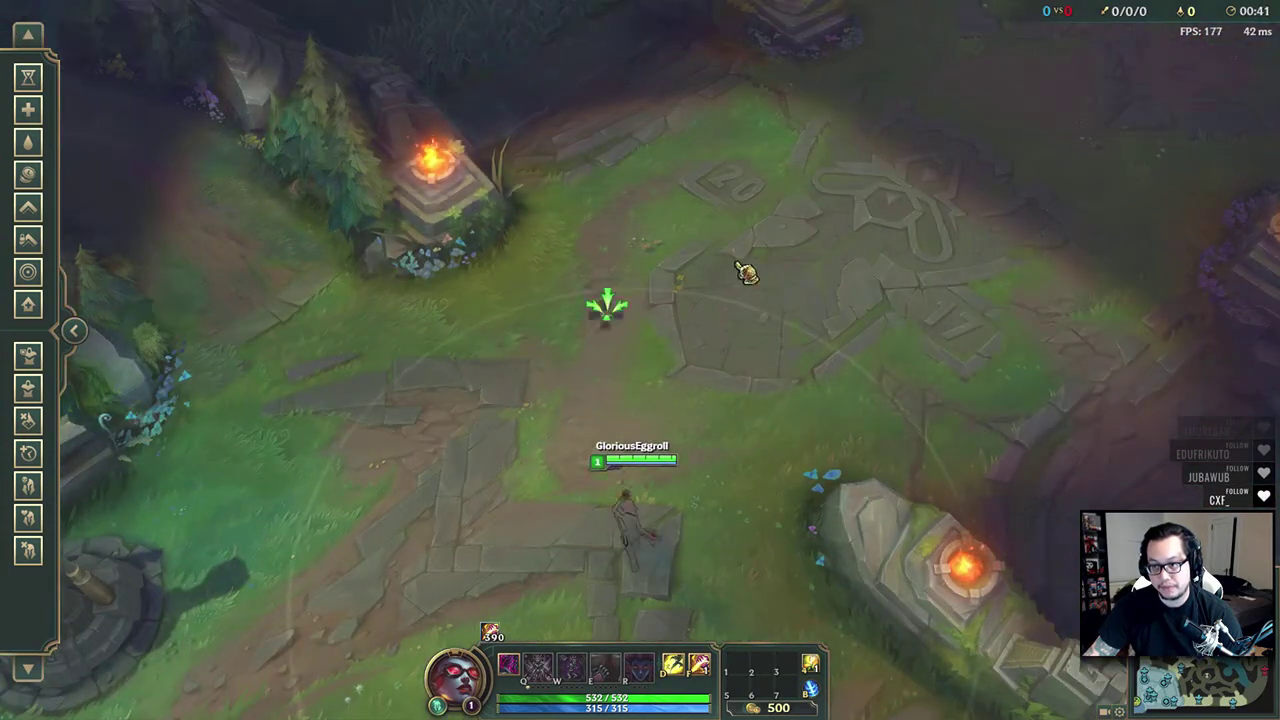
{"action": "right_click", "coordinate": [720, 423]}
{"action": "right_click", "coordinate": [851, 500]}
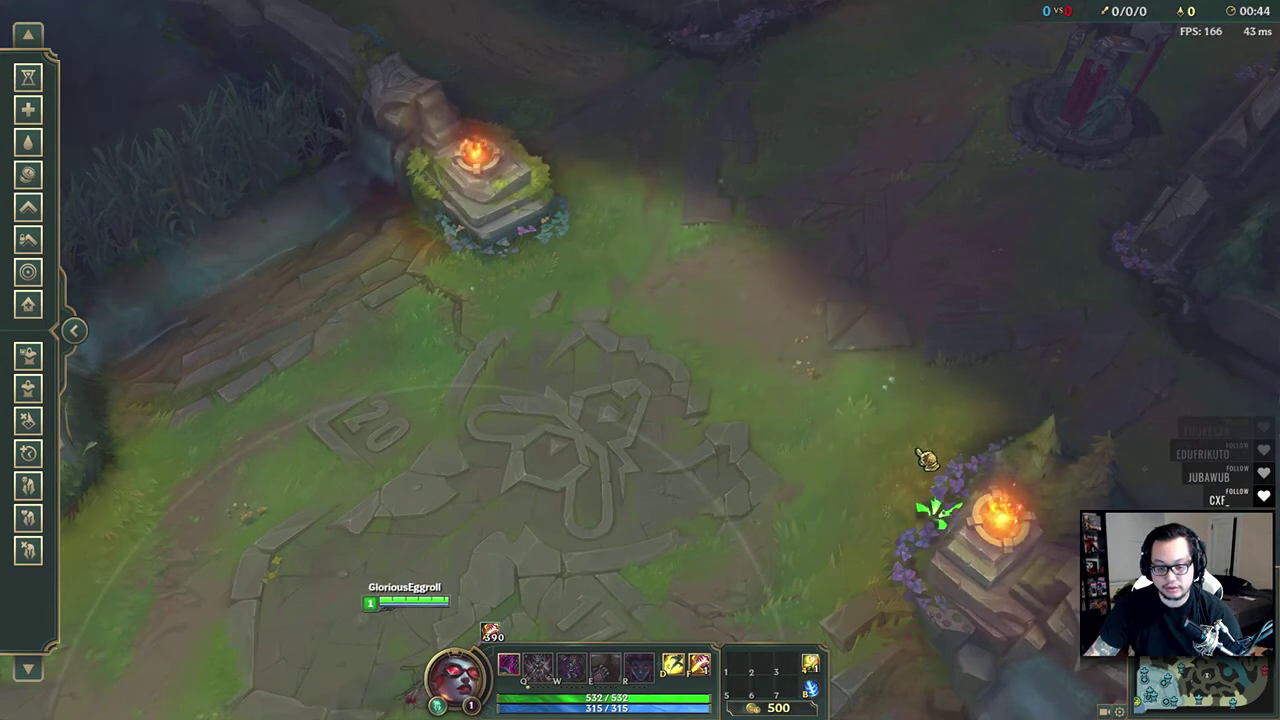
Turn Evelynn around and walk her back along the middle lane past the allied outer turret
{"action": "right_click", "coordinate": [523, 366]}
{"action": "right_click", "coordinate": [322, 485]}
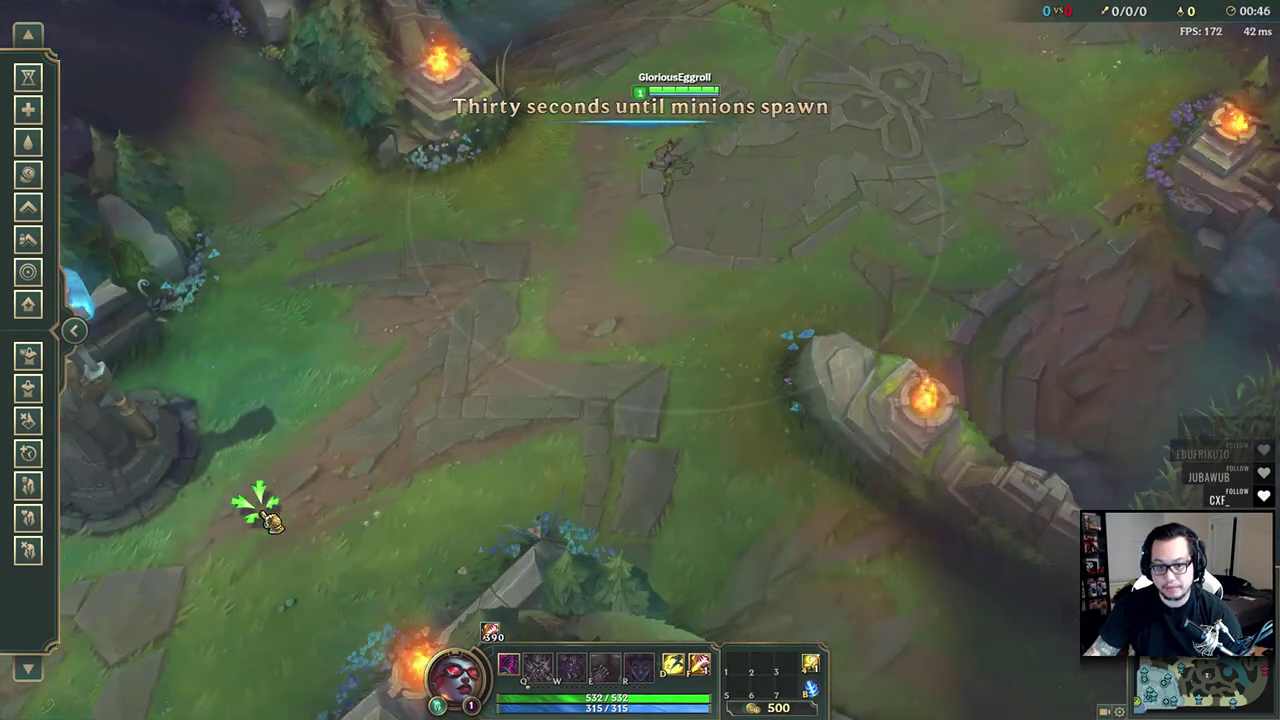
{"action": "mouse_move", "coordinate": [108, 622]}
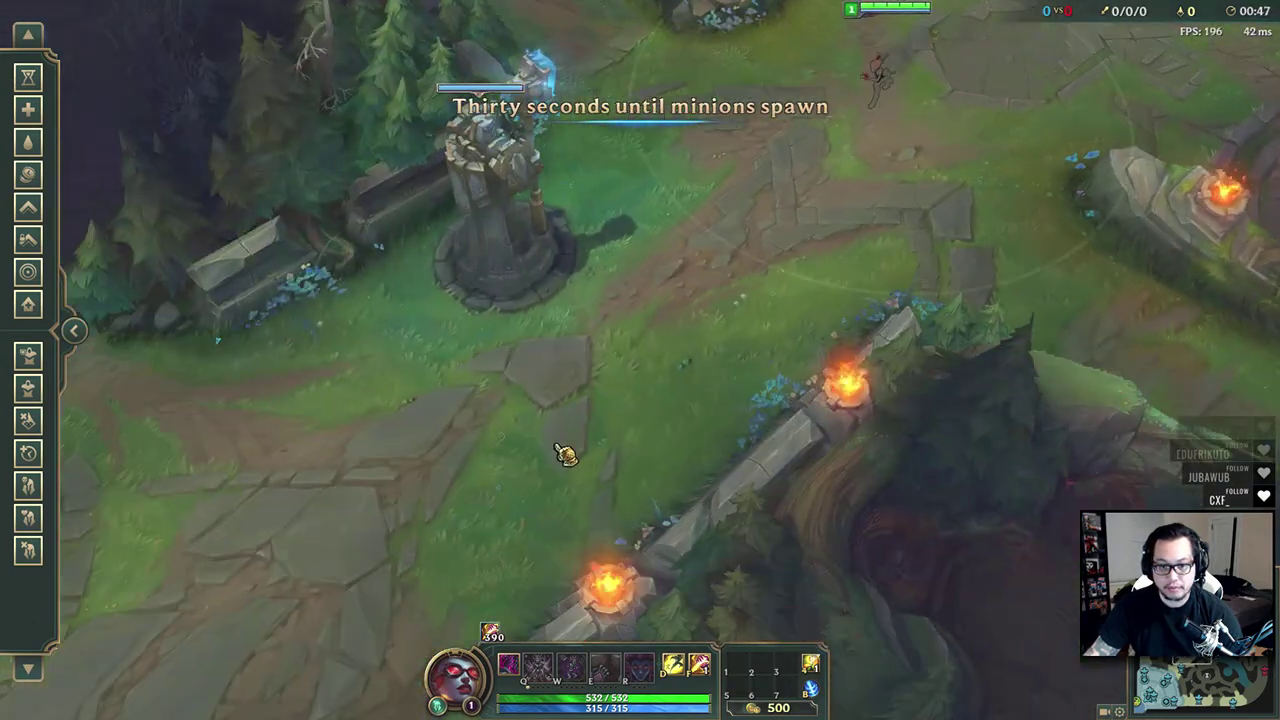
{"action": "right_click", "coordinate": [663, 463]}
{"action": "right_click", "coordinate": [614, 486]}
{"action": "right_click", "coordinate": [517, 527]}
{"action": "right_click", "coordinate": [405, 522]}
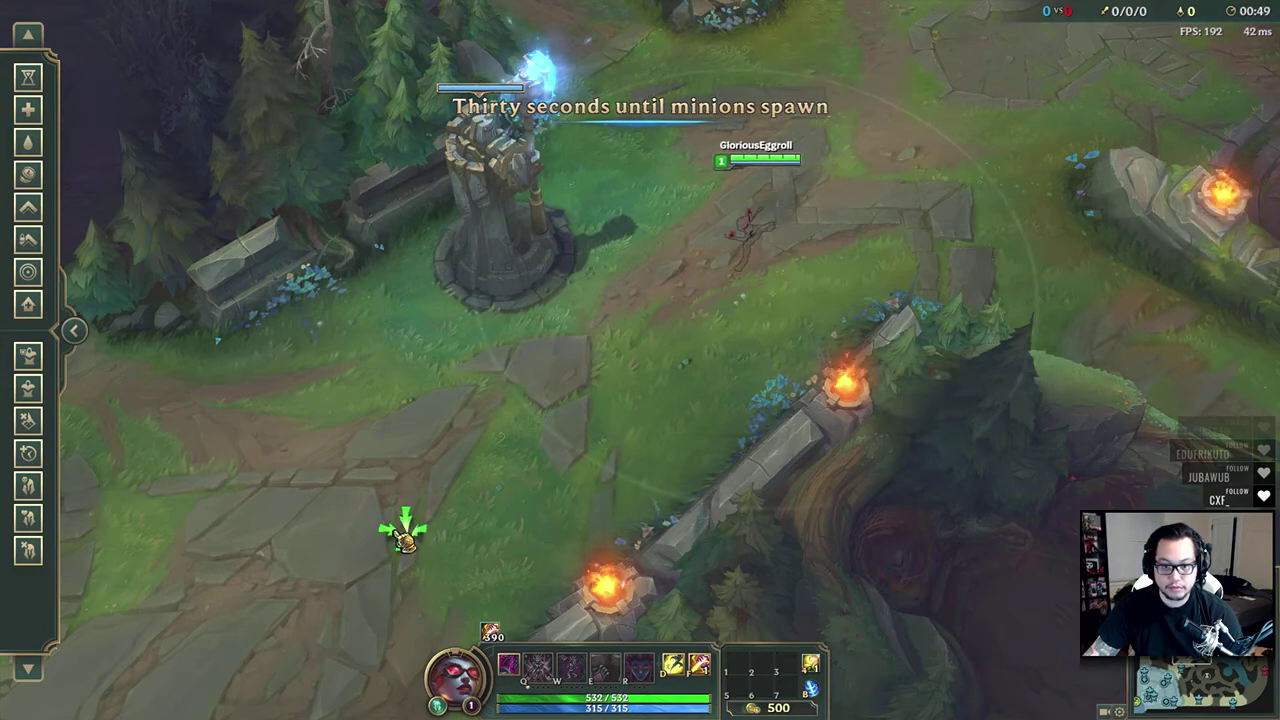
{"action": "right_click", "coordinate": [320, 466]}
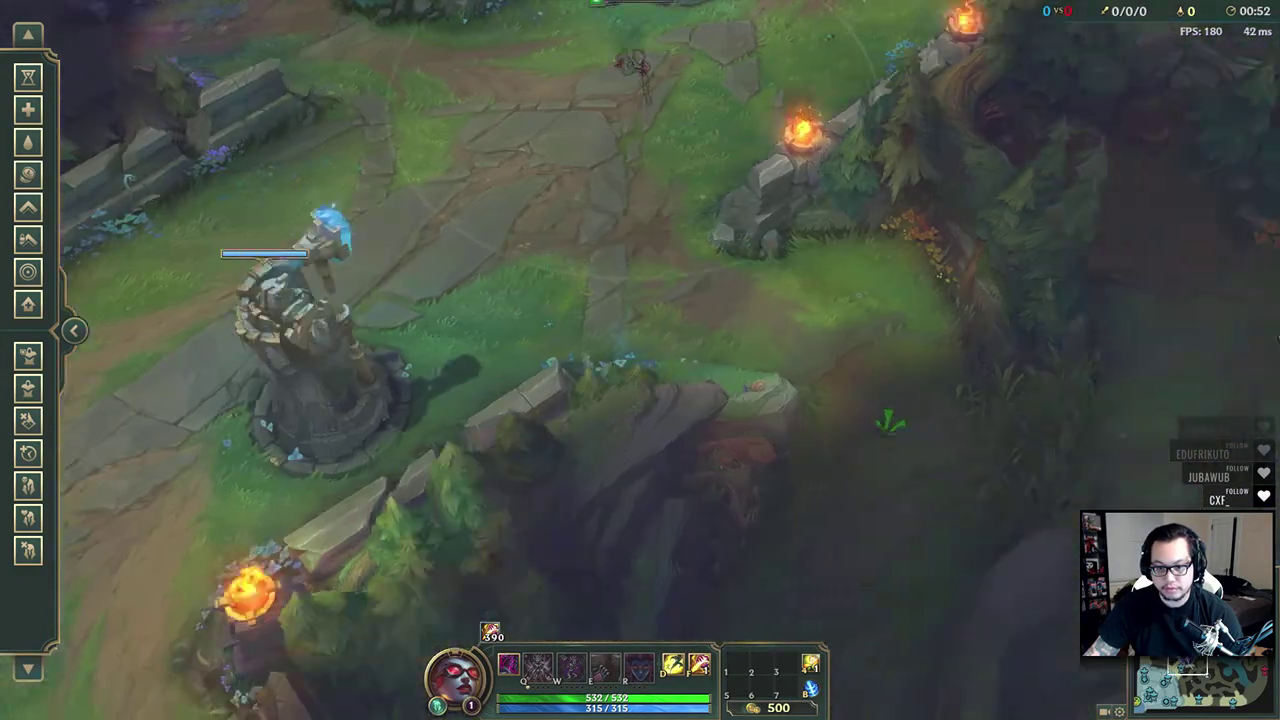
Walk Evelynn off the lane past the brush and back down into the jungle
{"action": "right_click", "coordinate": [706, 345]}
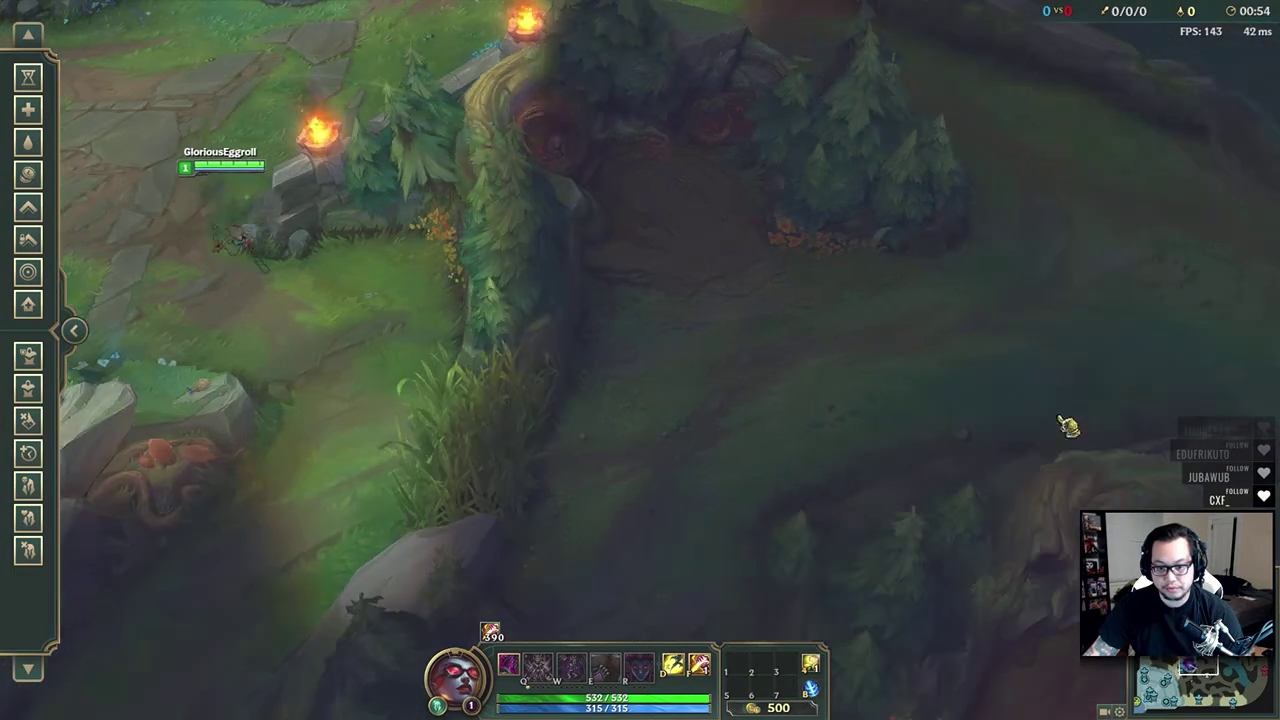
{"action": "right_click", "coordinate": [760, 517]}
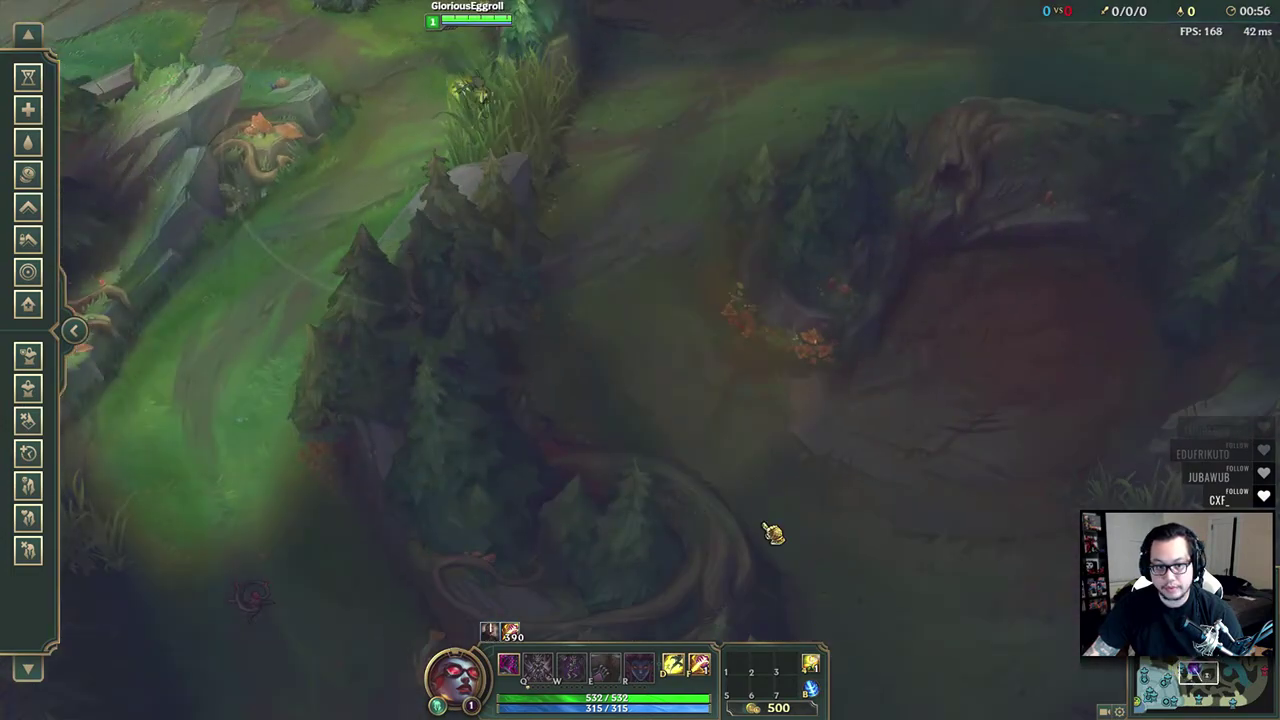
{"action": "right_click", "coordinate": [716, 485]}
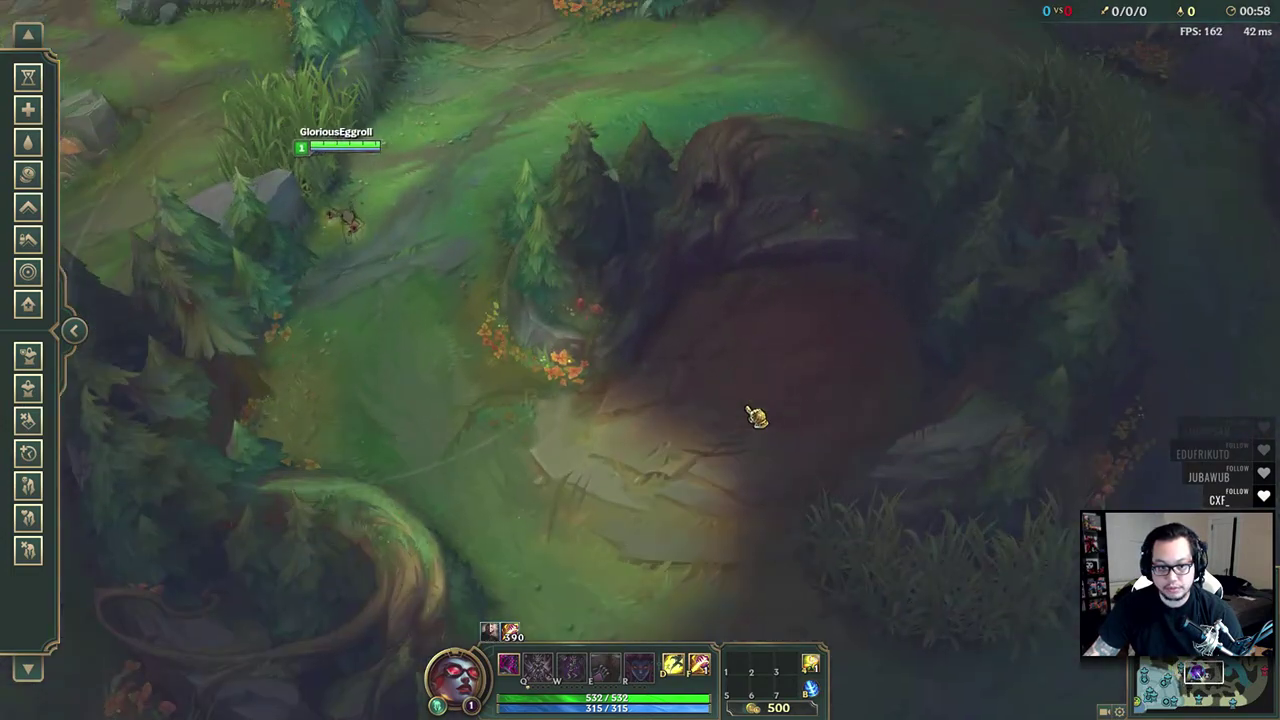
{"action": "right_click", "coordinate": [600, 550]}
{"action": "right_click", "coordinate": [545, 570]}
Leave the practice match, confirming the exit, and quit the League of Legends client
{"action": "key", "text": "Escape"}
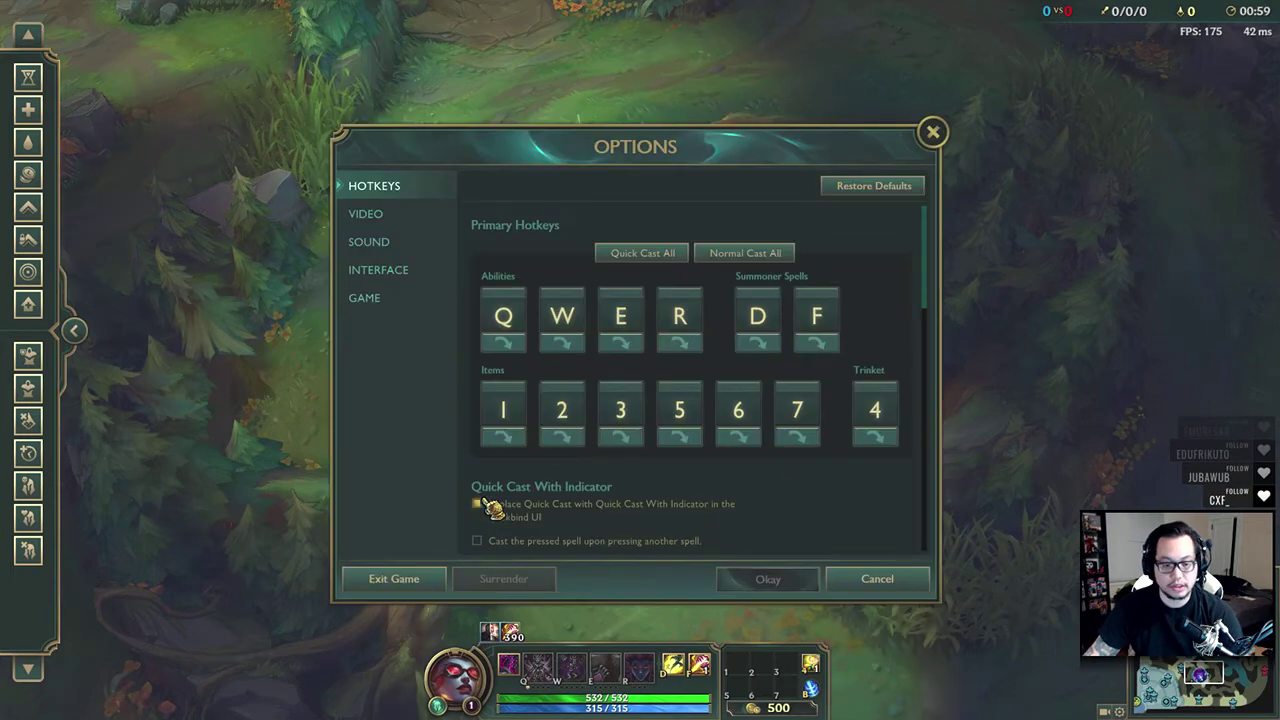
{"action": "left_click", "coordinate": [398, 578]}
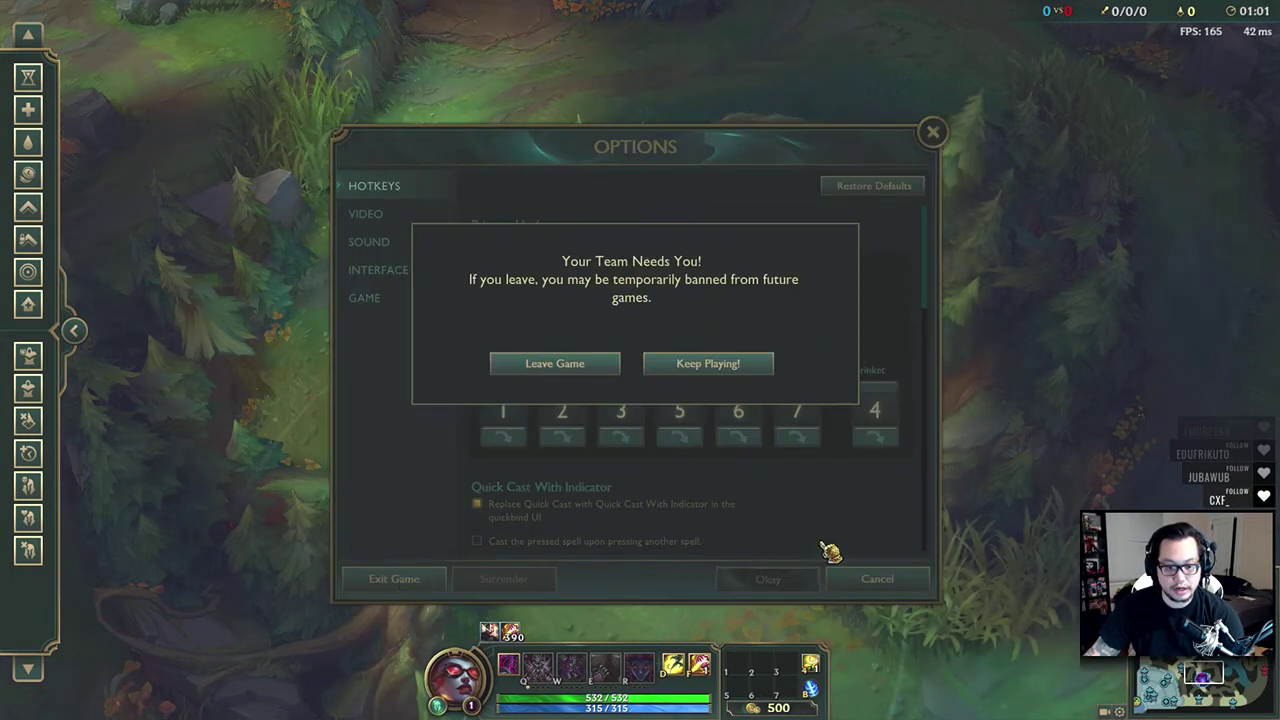
{"action": "left_click", "coordinate": [598, 366]}
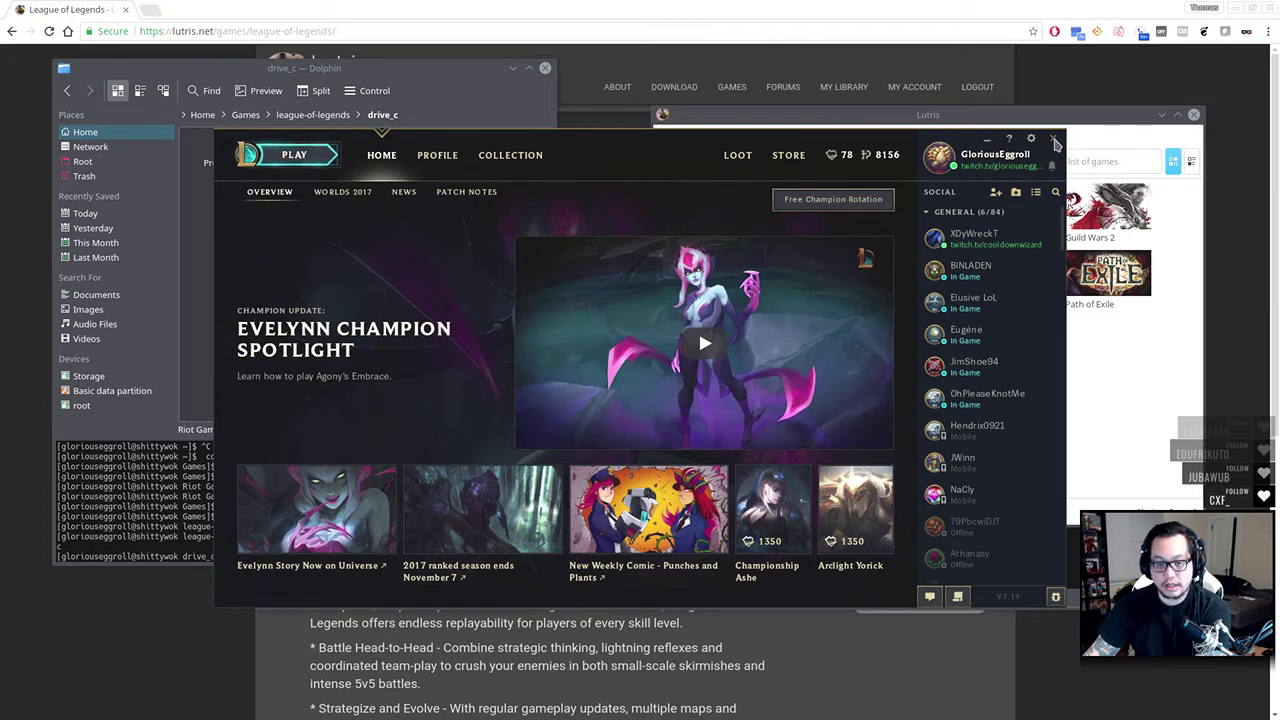
{"action": "left_click", "coordinate": [1052, 138]}
{"action": "left_click", "coordinate": [616, 401]}
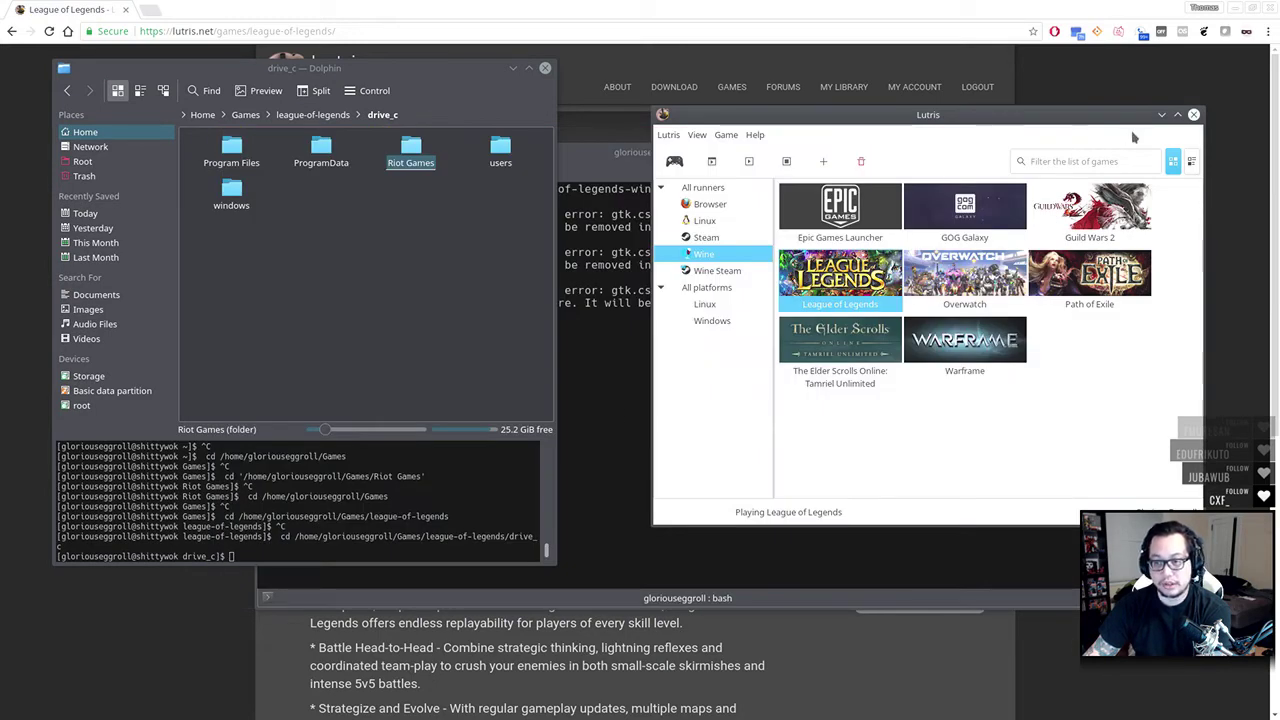
Minimize the Lutris window and clear the Konsole terminal
{"action": "left_click", "coordinate": [1162, 114]}
{"action": "left_click", "coordinate": [838, 470]}
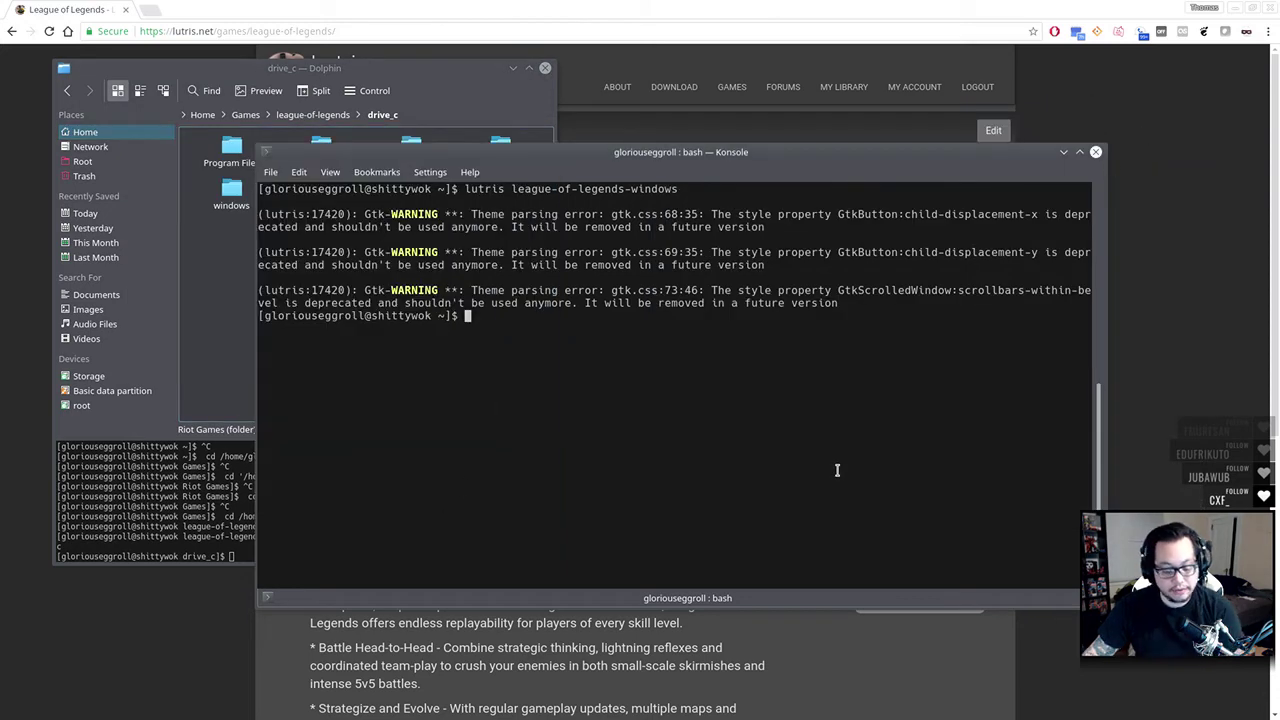
{"action": "type", "text": "clear"}
{"action": "key", "text": "Return"}
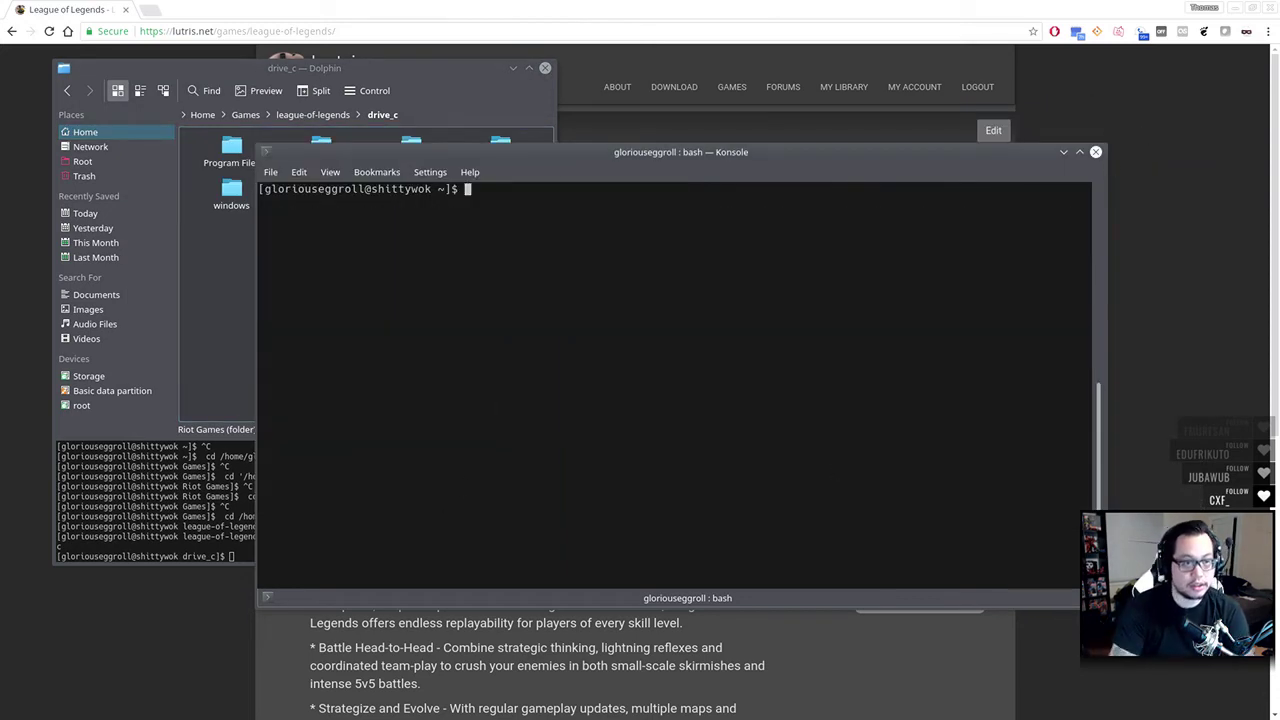
Switch the browser from the Lutris page to the leagueoflegends-linux GitHub repository and open install.sh
{"action": "left_click", "coordinate": [318, 33]}
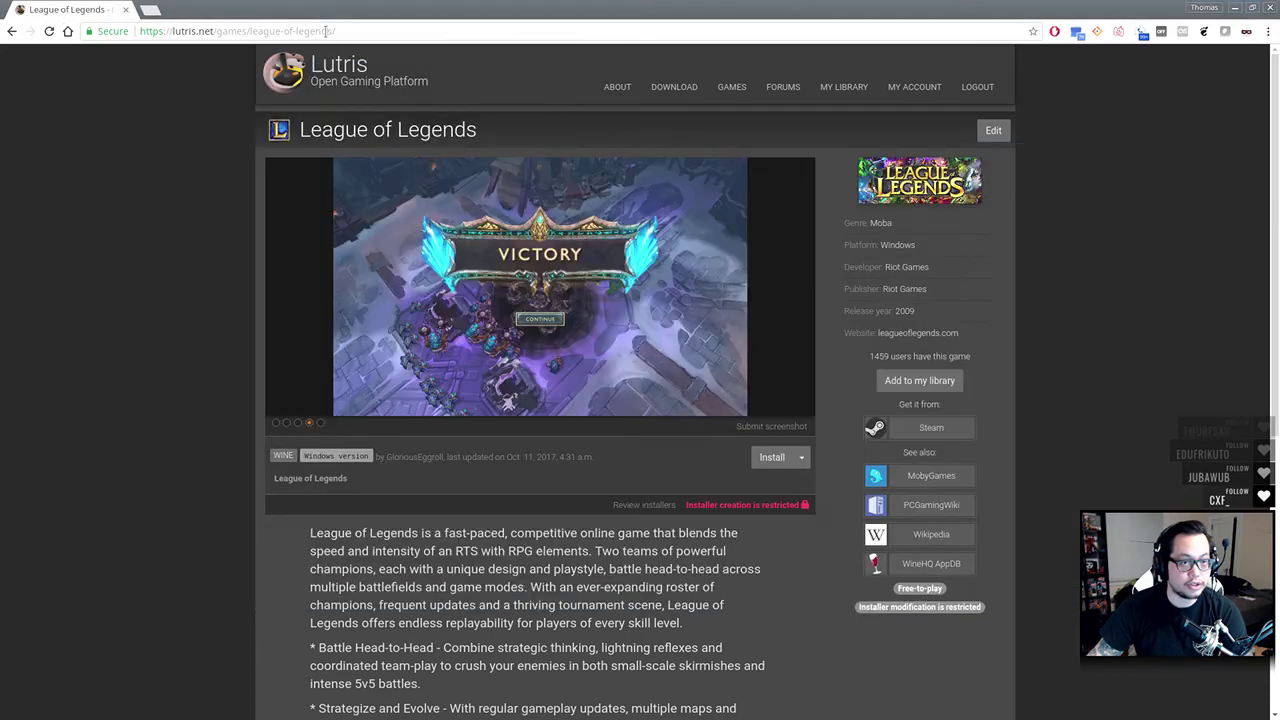
{"action": "left_click", "coordinate": [126, 9]}
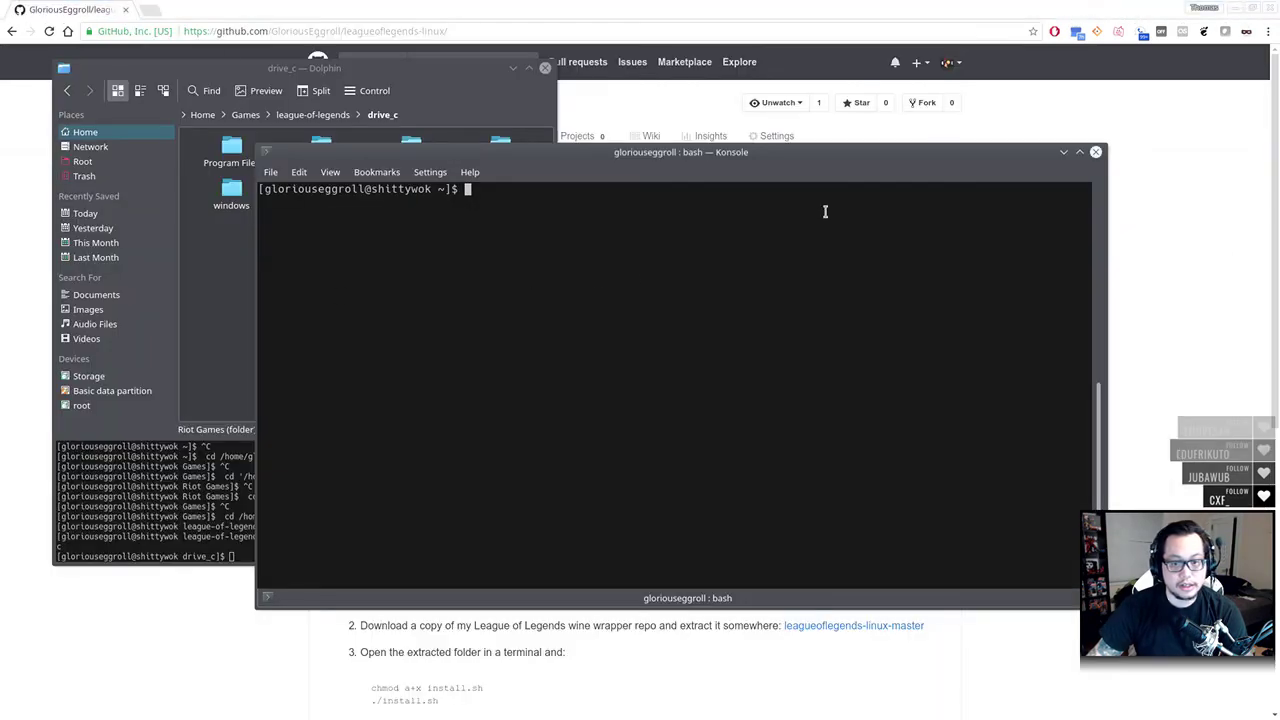
{"action": "left_click", "coordinate": [1229, 312]}
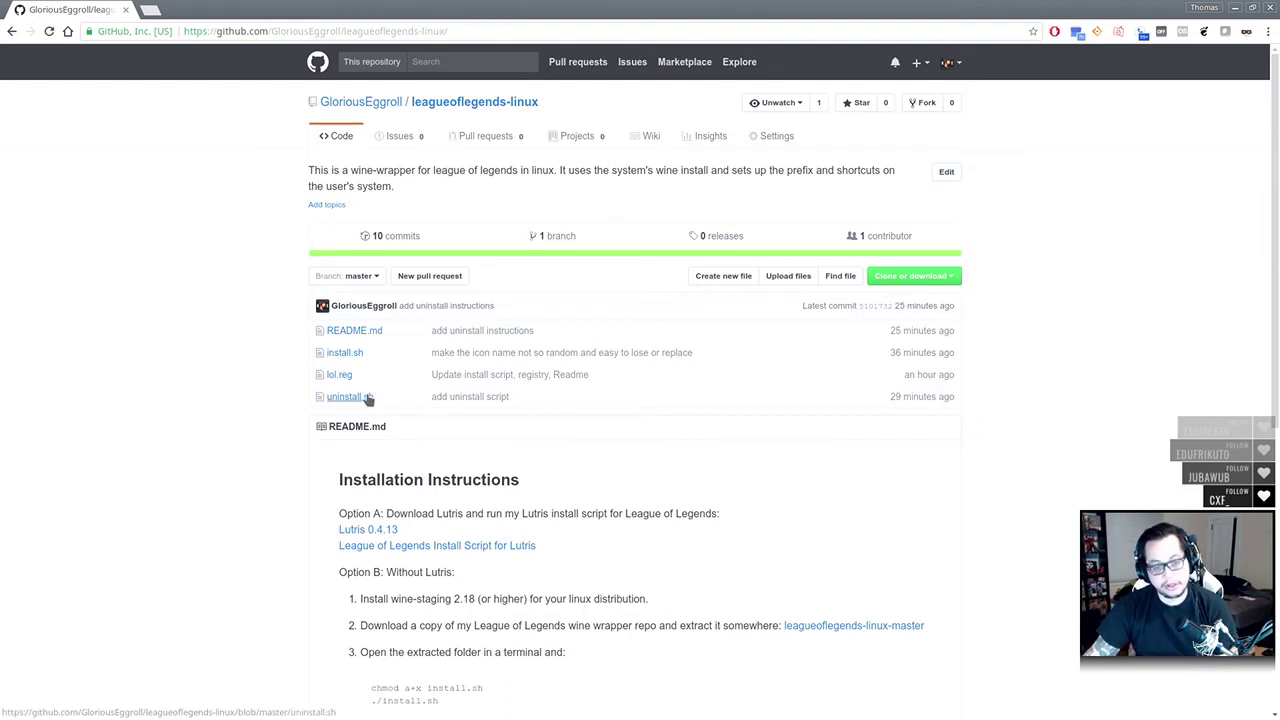
{"action": "left_click", "coordinate": [345, 353]}
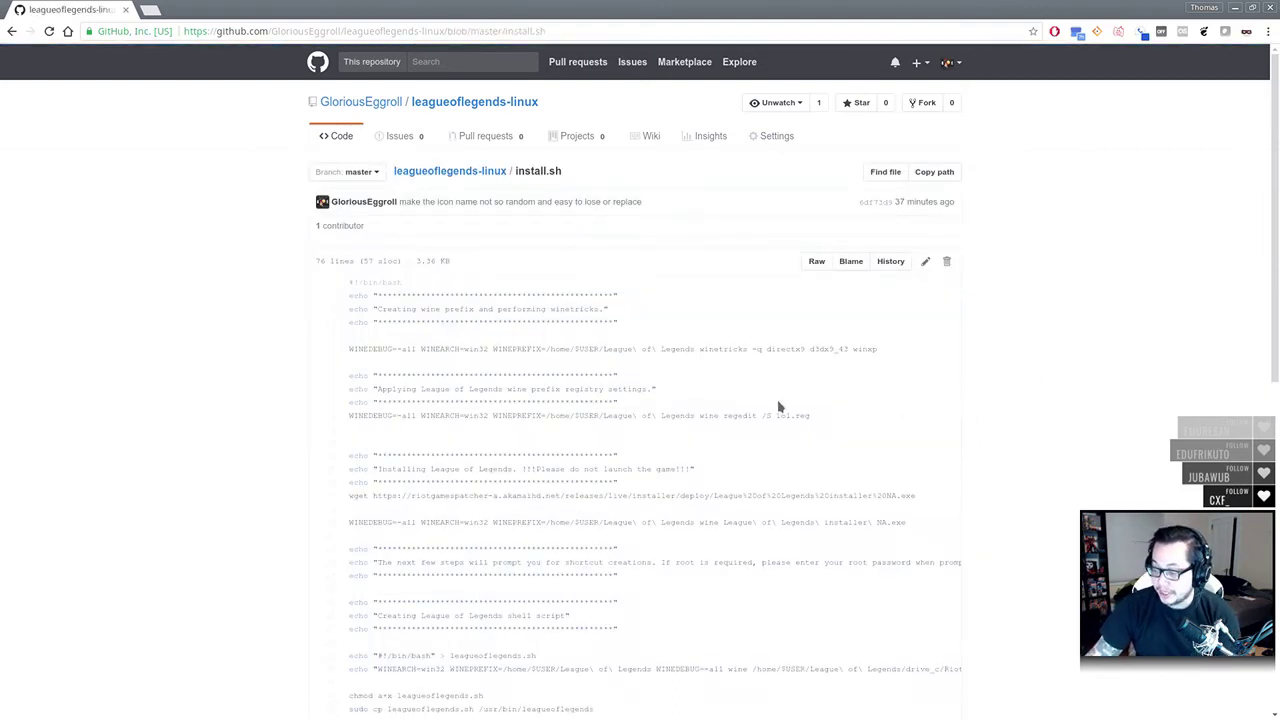
Examine the install.sh commands that create the Wine prefix with winetricks and import lol.reg
{"action": "scroll", "coordinate": [660, 373], "scroll_direction": "down", "scroll_amount": 1}
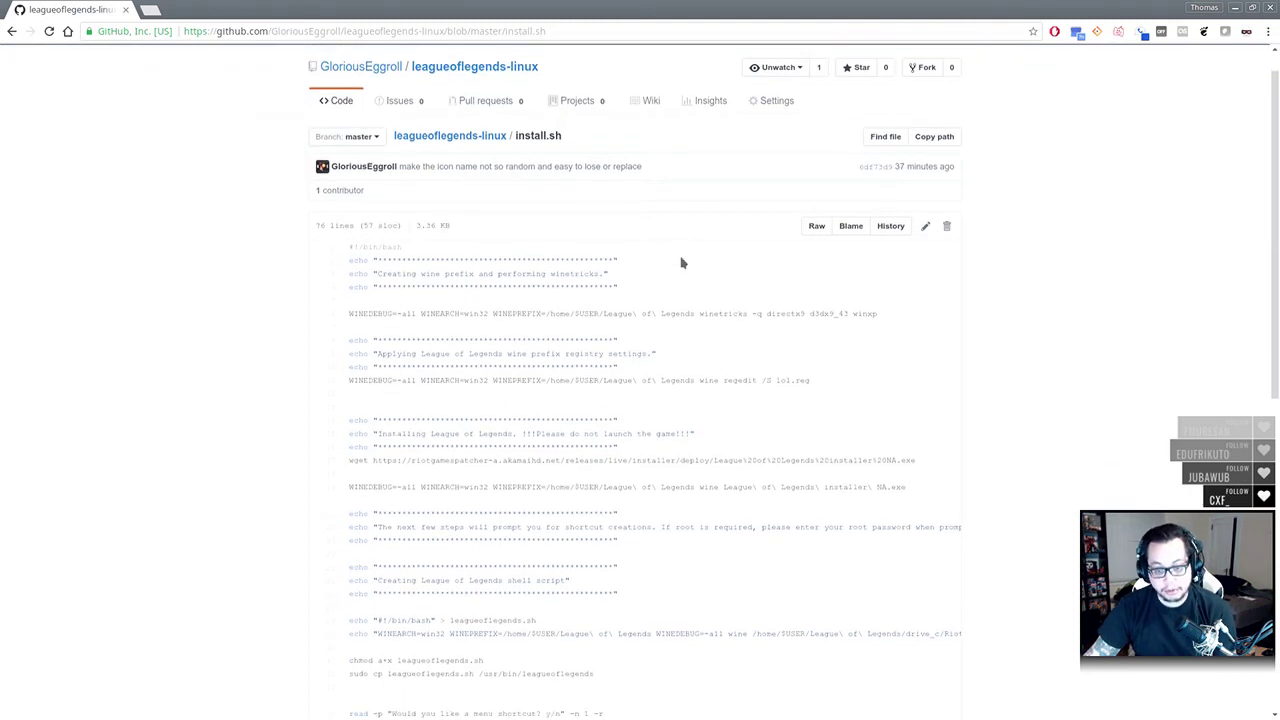
{"action": "triple_click", "coordinate": [871, 312]}
{"action": "left_click", "coordinate": [831, 355]}
{"action": "scroll", "coordinate": [894, 363], "scroll_direction": "down", "scroll_amount": 3}
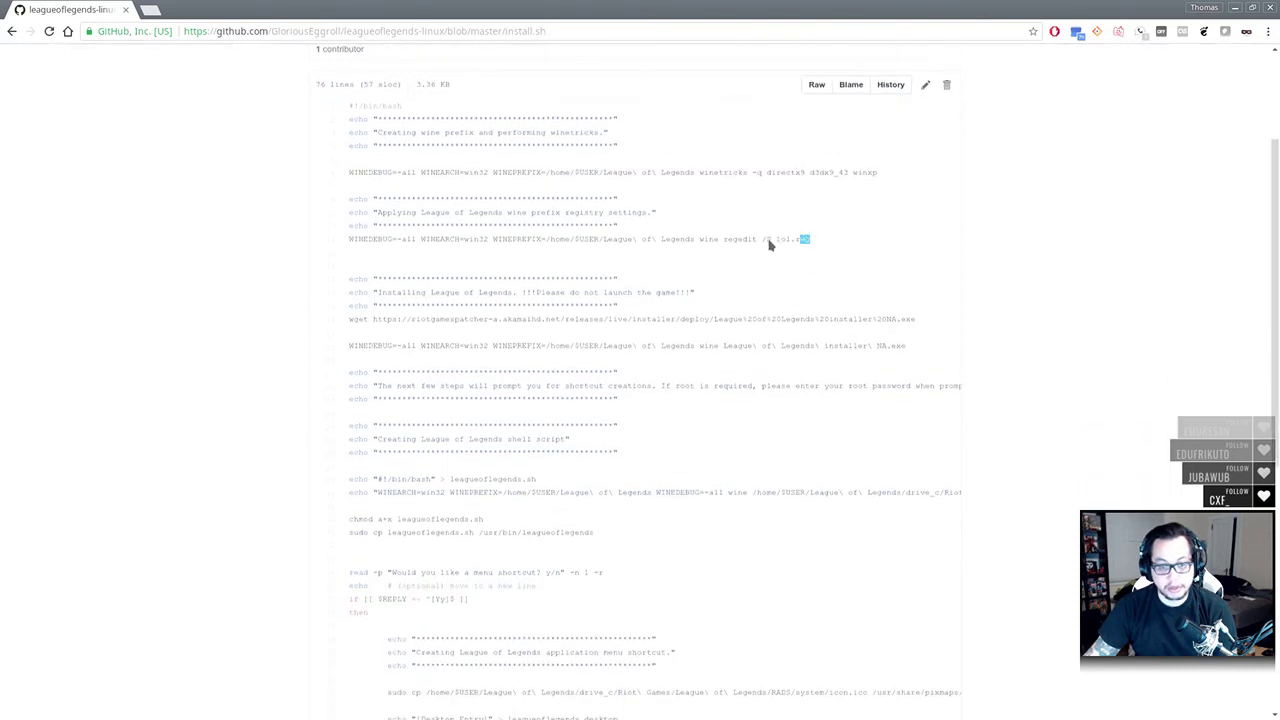
{"action": "triple_click", "coordinate": [462, 240]}
{"action": "scroll", "coordinate": [851, 270], "scroll_direction": "down", "scroll_amount": 1}
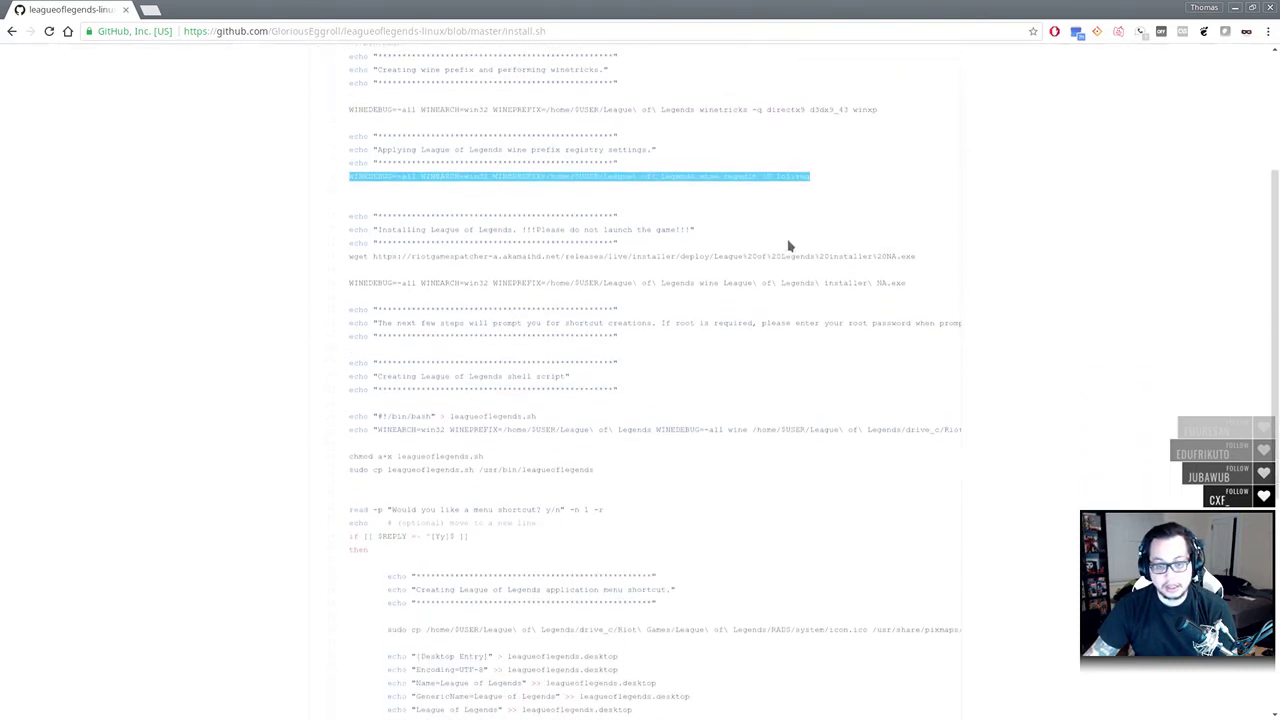
Examine the install.sh commands that download and run the League installer and create the leagueoflegends.sh script
{"action": "left_click", "coordinate": [928, 242]}
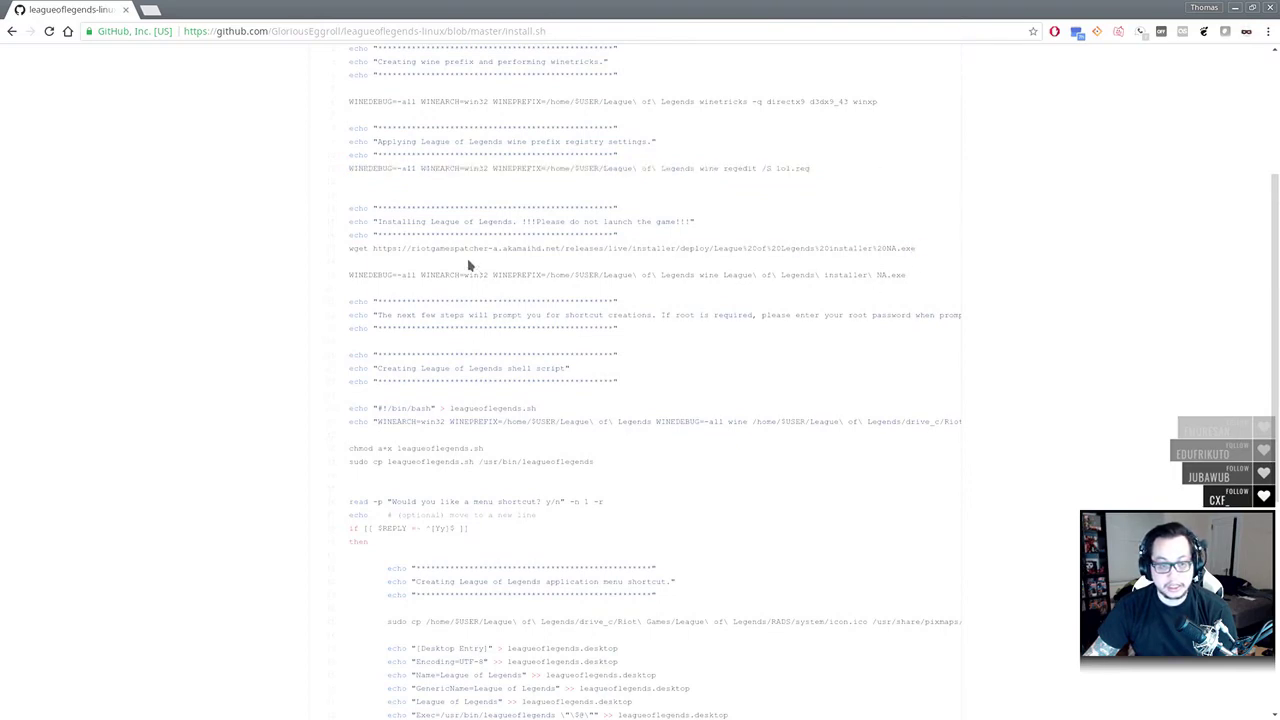
{"action": "left_click_drag", "start_coordinate": [462, 258], "coordinate": [365, 250]}
{"action": "left_click", "coordinate": [929, 277]}
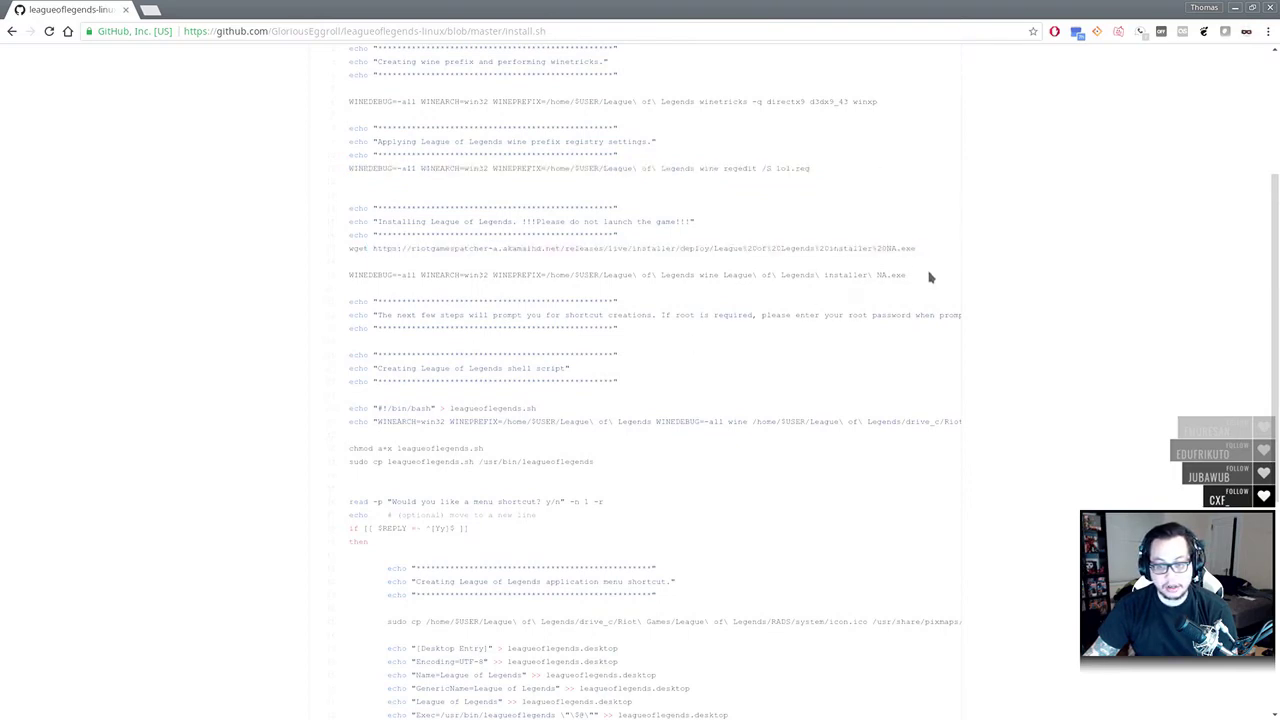
{"action": "left_click", "coordinate": [374, 277], "text": "shift"}
{"action": "scroll", "coordinate": [691, 386], "scroll_direction": "down", "scroll_amount": 1}
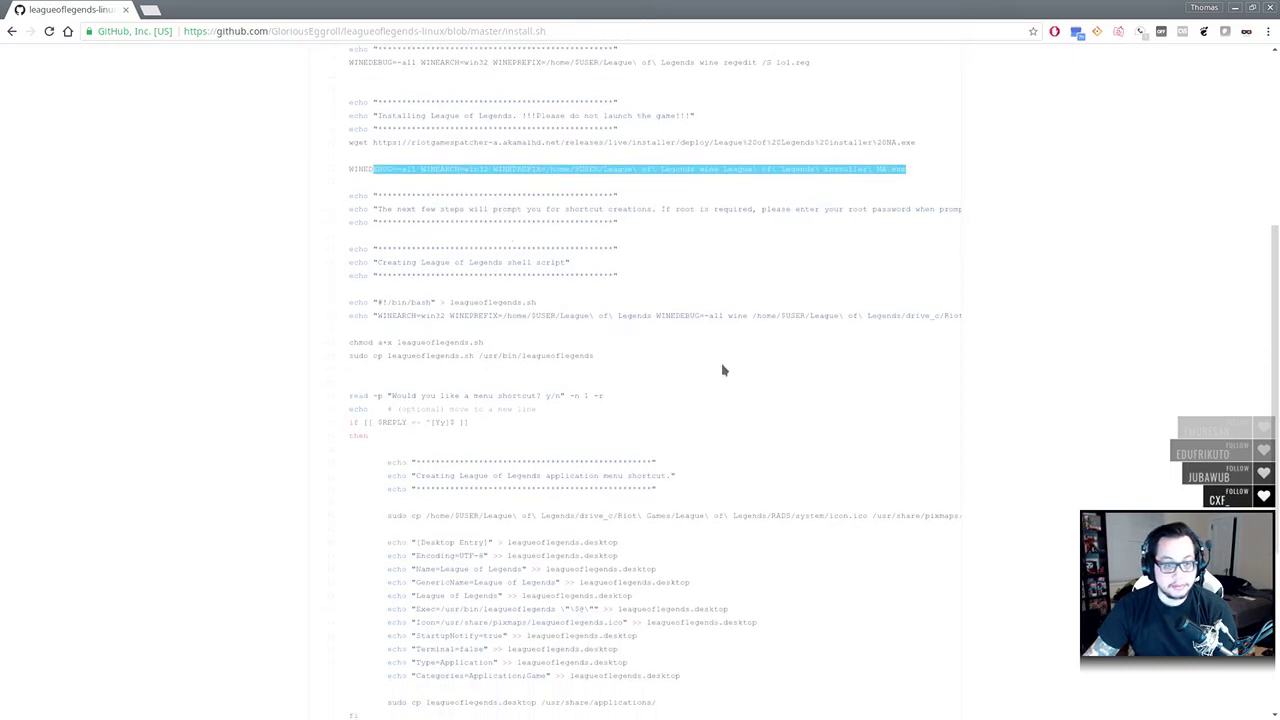
{"action": "left_click", "coordinate": [535, 313]}
{"action": "double_click", "coordinate": [451, 304]}
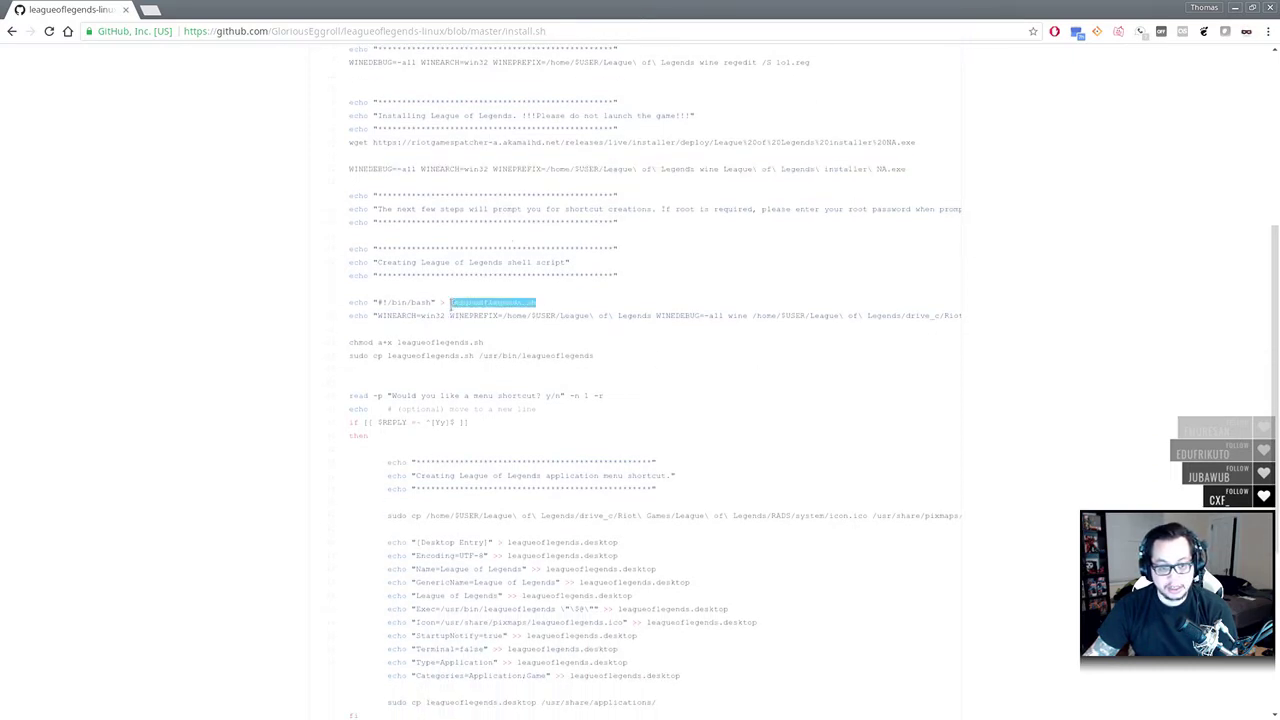
{"action": "left_click", "coordinate": [477, 302]}
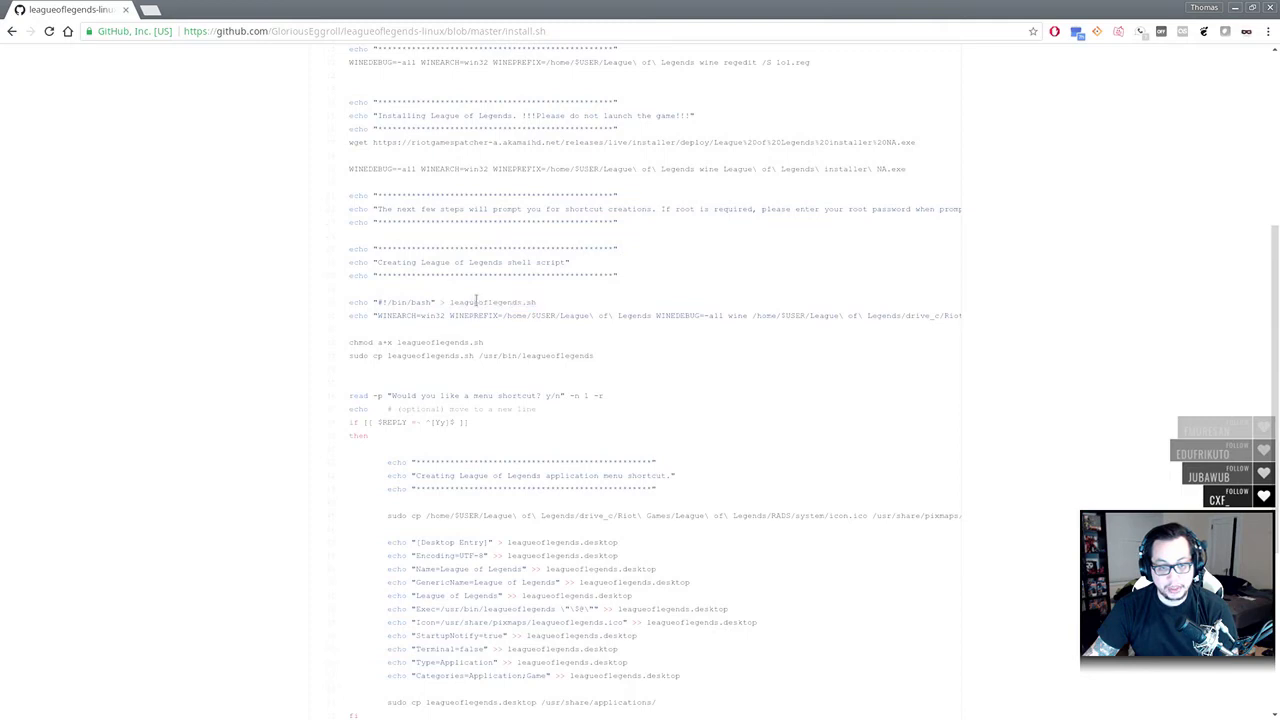
Examine the install.sh commands that write leagueoflegends.sh and build the application menu shortcut's desktop entry
{"action": "left_click_drag", "start_coordinate": [451, 302], "coordinate": [522, 303]}
{"action": "left_click", "coordinate": [574, 310]}
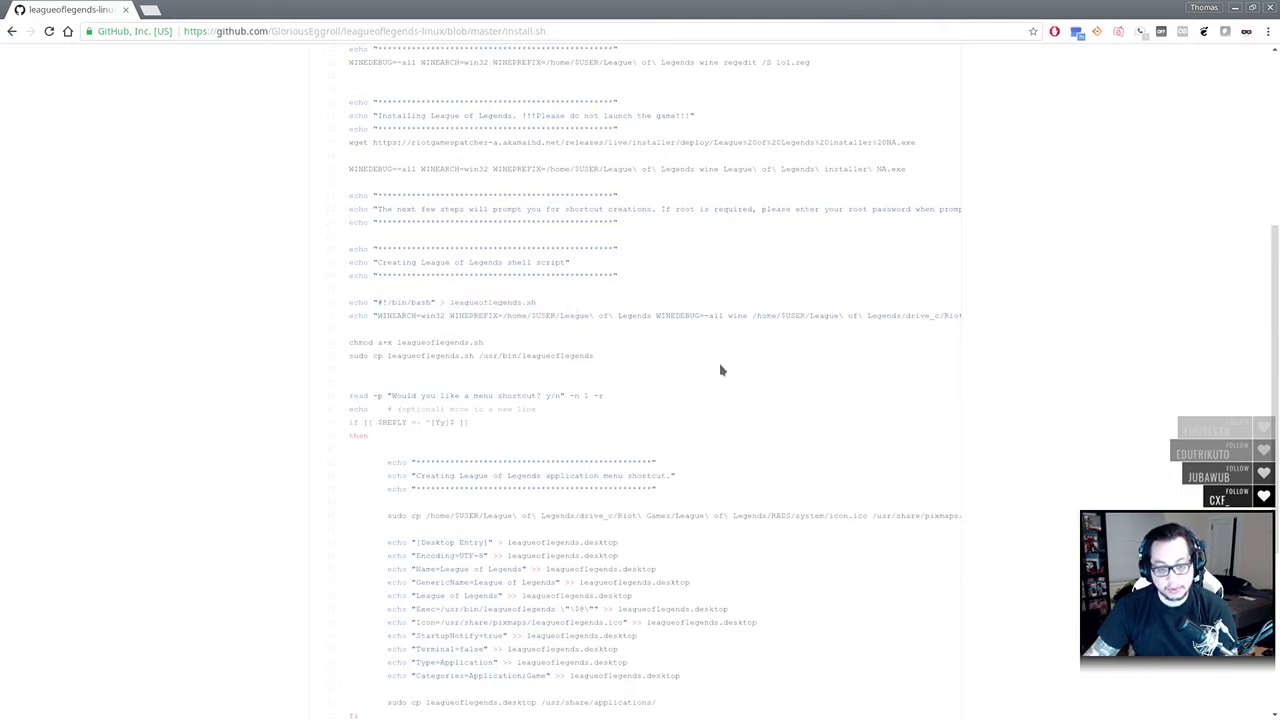
{"action": "scroll", "coordinate": [794, 349], "scroll_direction": "down", "scroll_amount": 1}
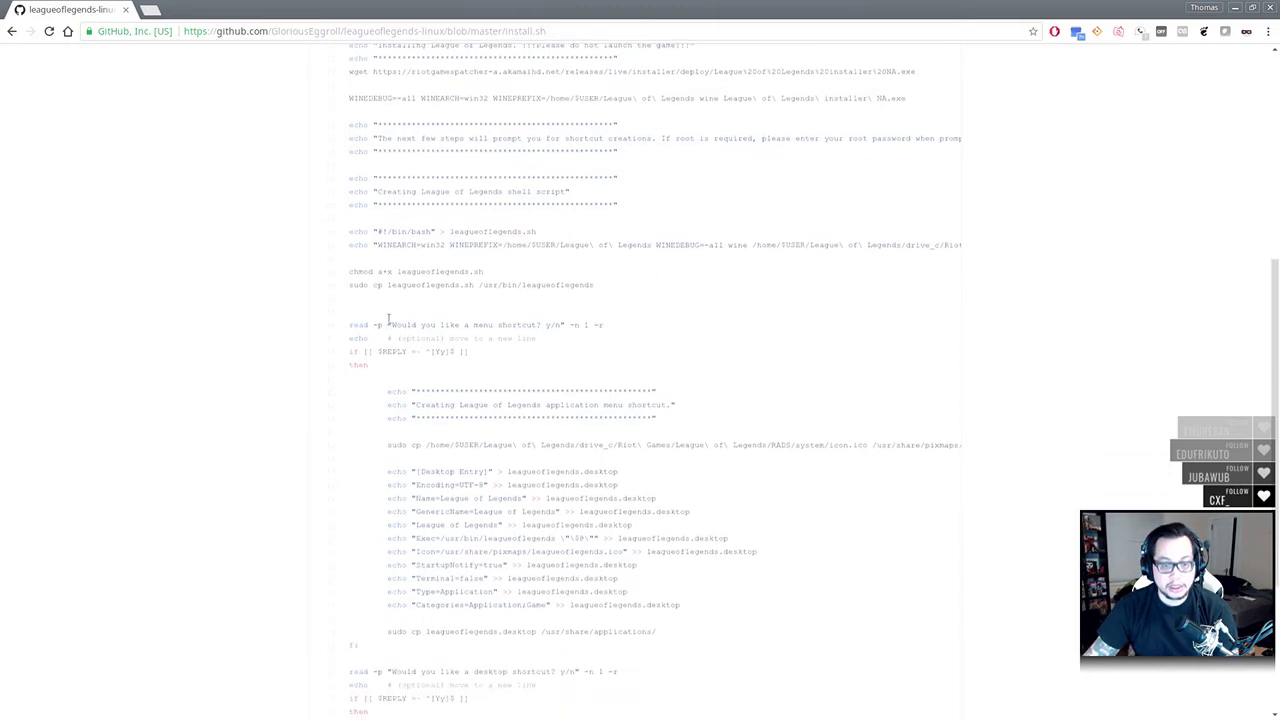
{"action": "scroll", "coordinate": [748, 407], "scroll_direction": "down", "scroll_amount": 1}
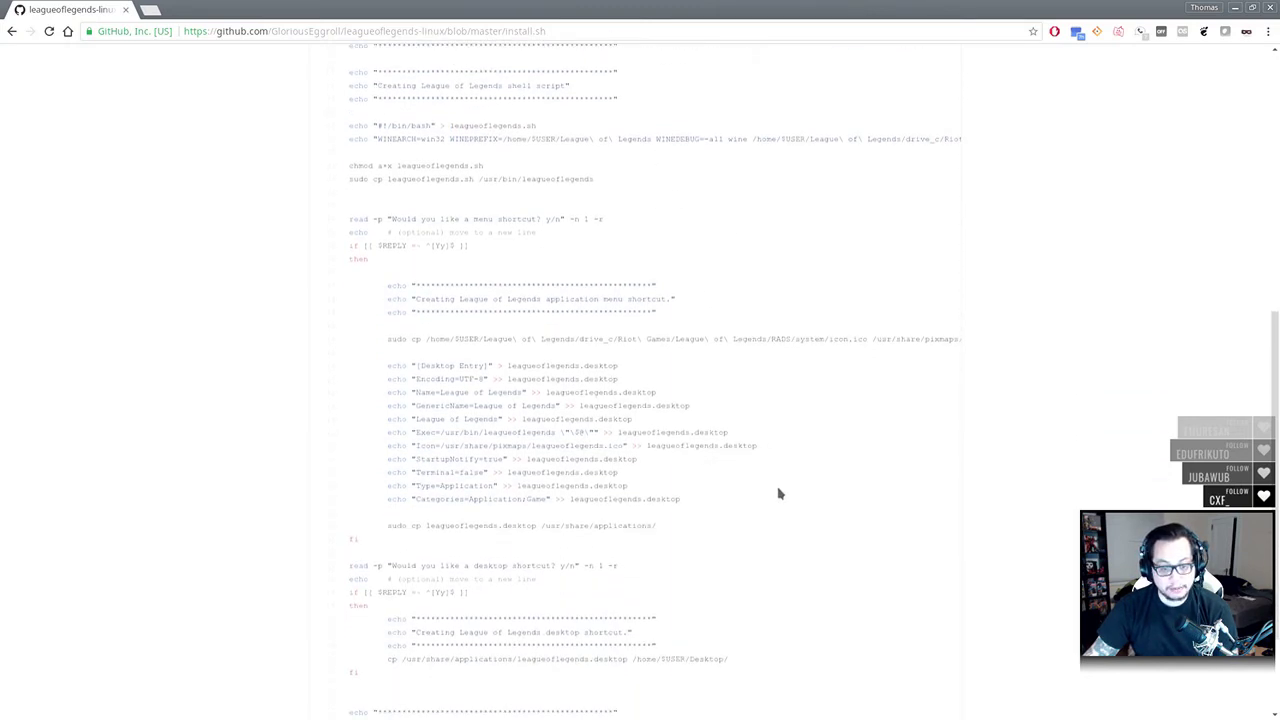
{"action": "left_click_drag", "start_coordinate": [777, 491], "coordinate": [512, 380]}
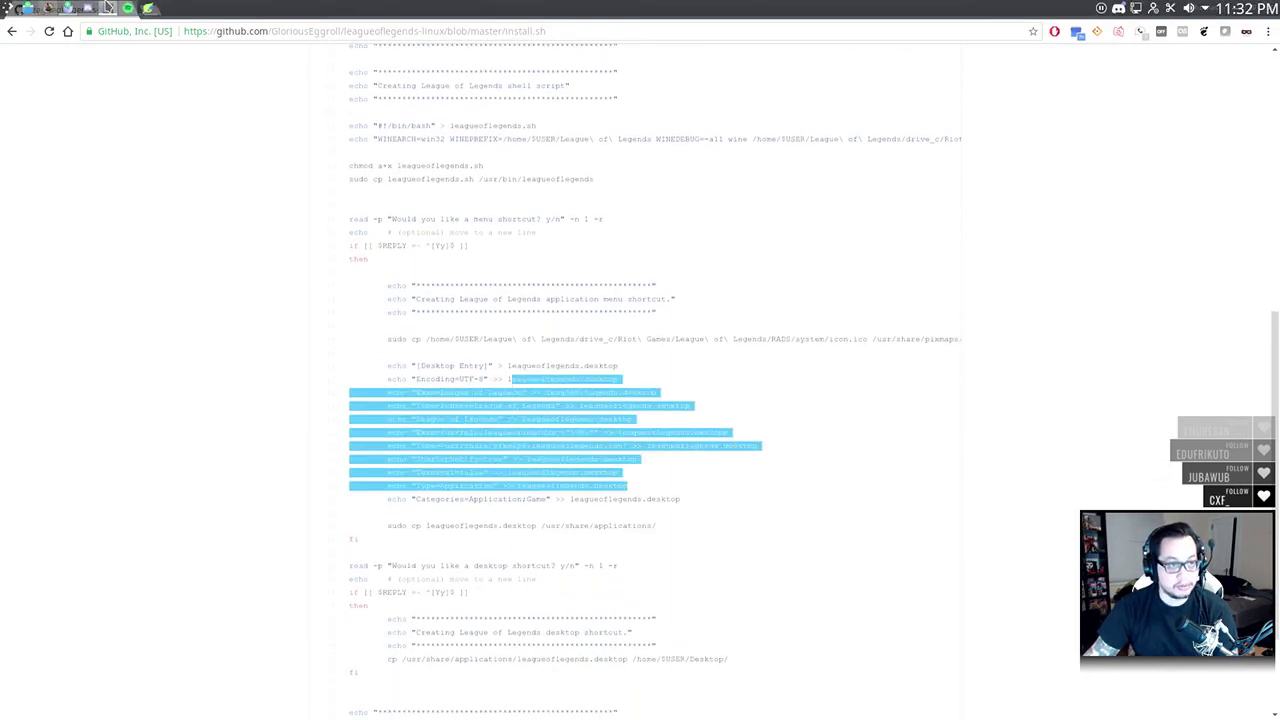
Look through the Games category of the desktop's application launcher, where the menu shortcut belongs
{"action": "left_click", "coordinate": [12, 10]}
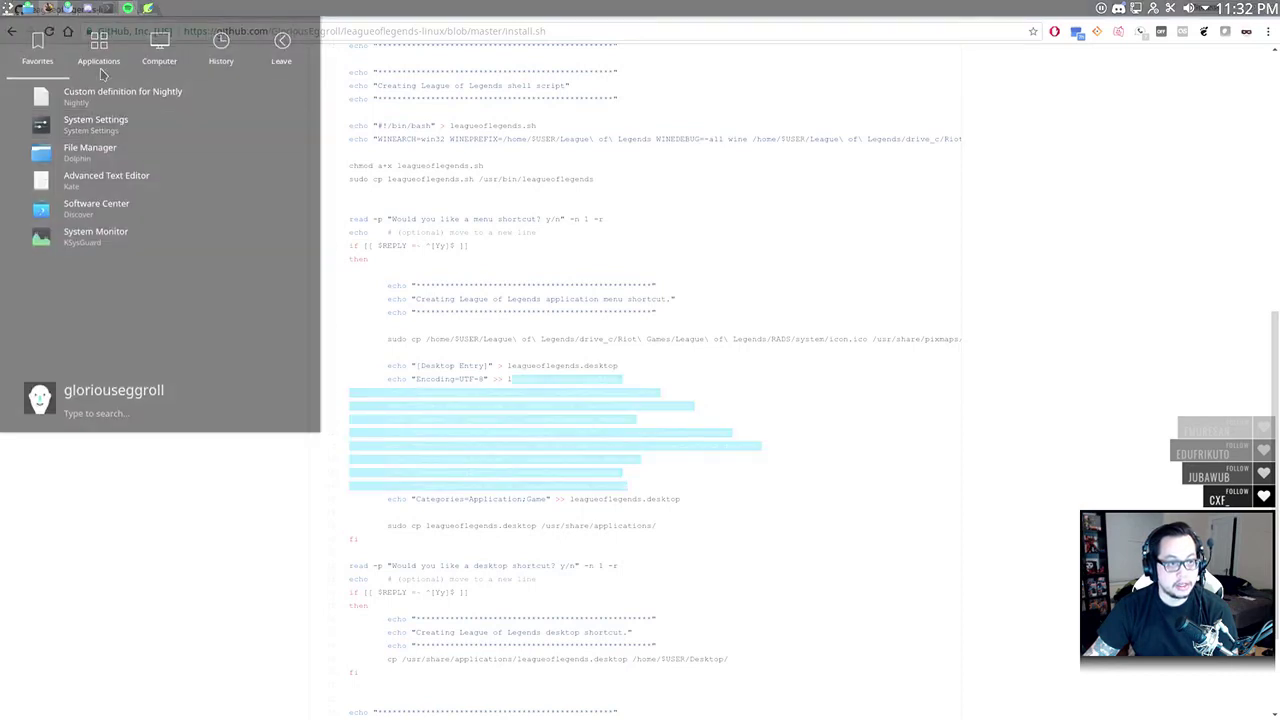
{"action": "left_click", "coordinate": [98, 45]}
{"action": "left_click", "coordinate": [131, 205]}
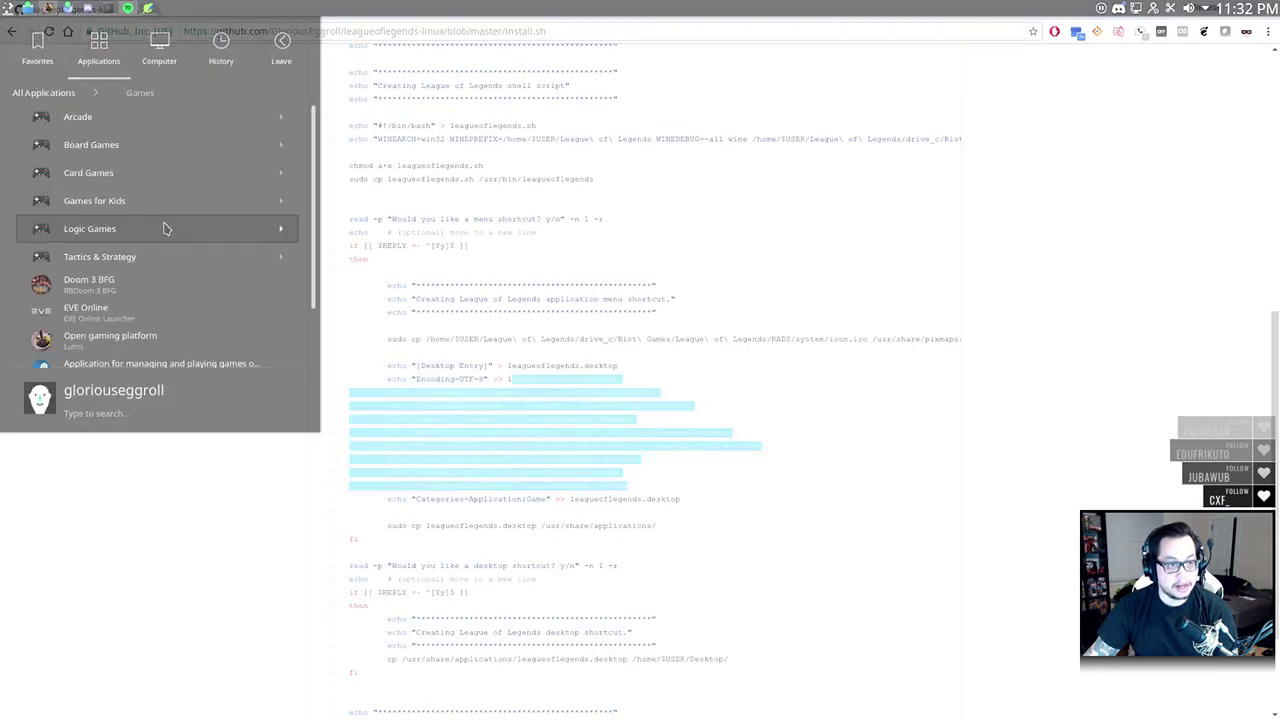
{"action": "scroll", "coordinate": [165, 226], "scroll_direction": "down", "scroll_amount": 2}
{"action": "scroll", "coordinate": [168, 227], "scroll_direction": "down", "scroll_amount": 1}
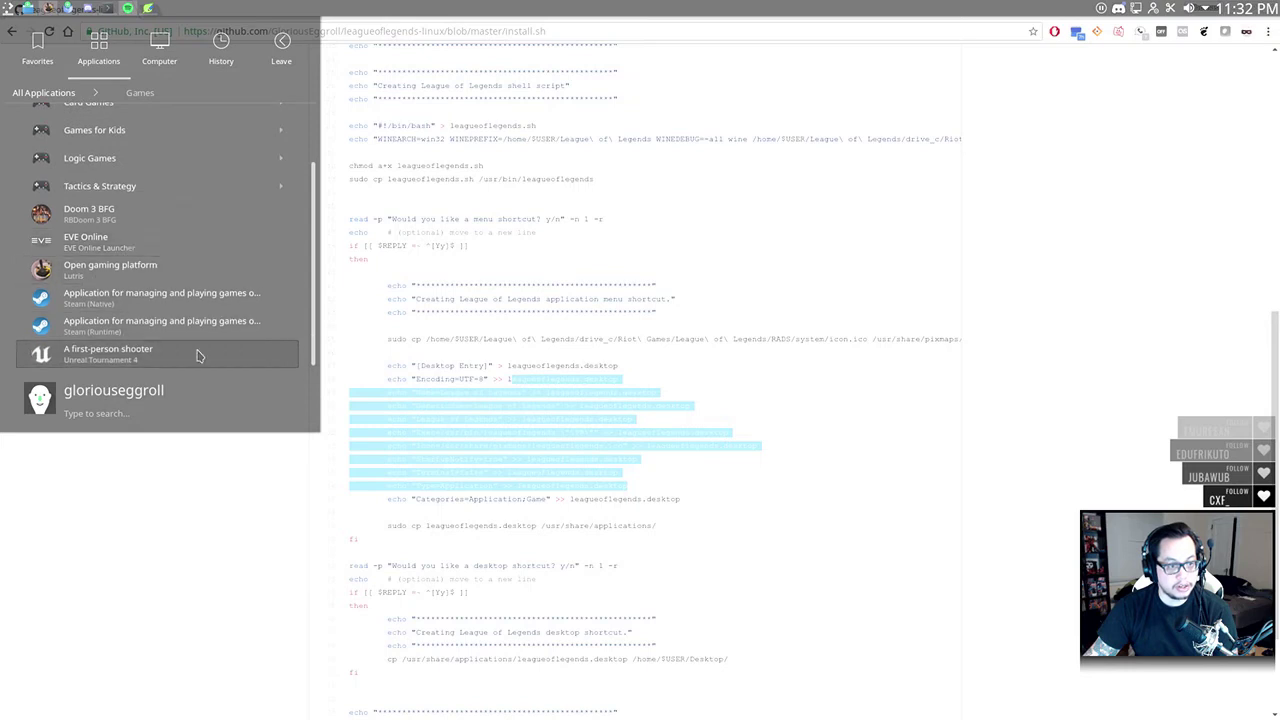
{"action": "left_click", "coordinate": [826, 497]}
Skim the rest of install.sh, then return to the leagueoflegends-linux repository page and show its clone or download options
{"action": "scroll", "coordinate": [860, 503], "scroll_direction": "down", "scroll_amount": 3}
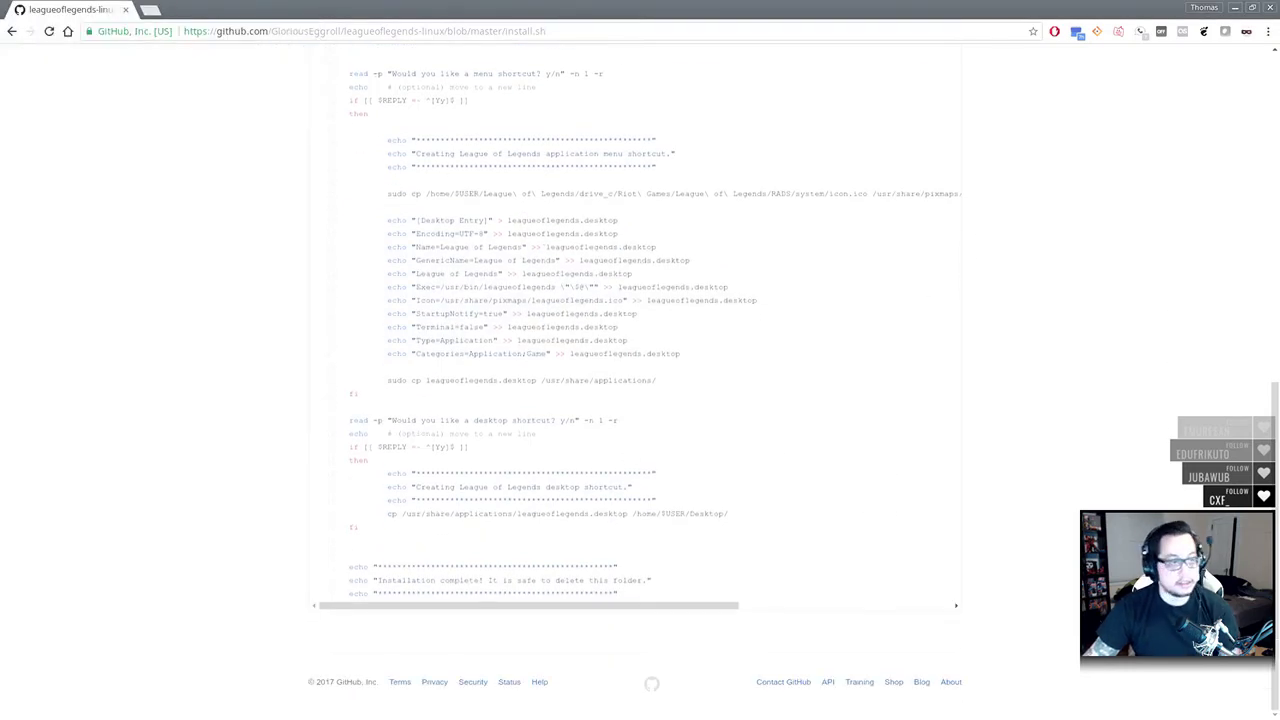
{"action": "scroll", "coordinate": [800, 310], "scroll_direction": "up", "scroll_amount": 5}
{"action": "scroll", "coordinate": [798, 315], "scroll_direction": "up", "scroll_amount": 6}
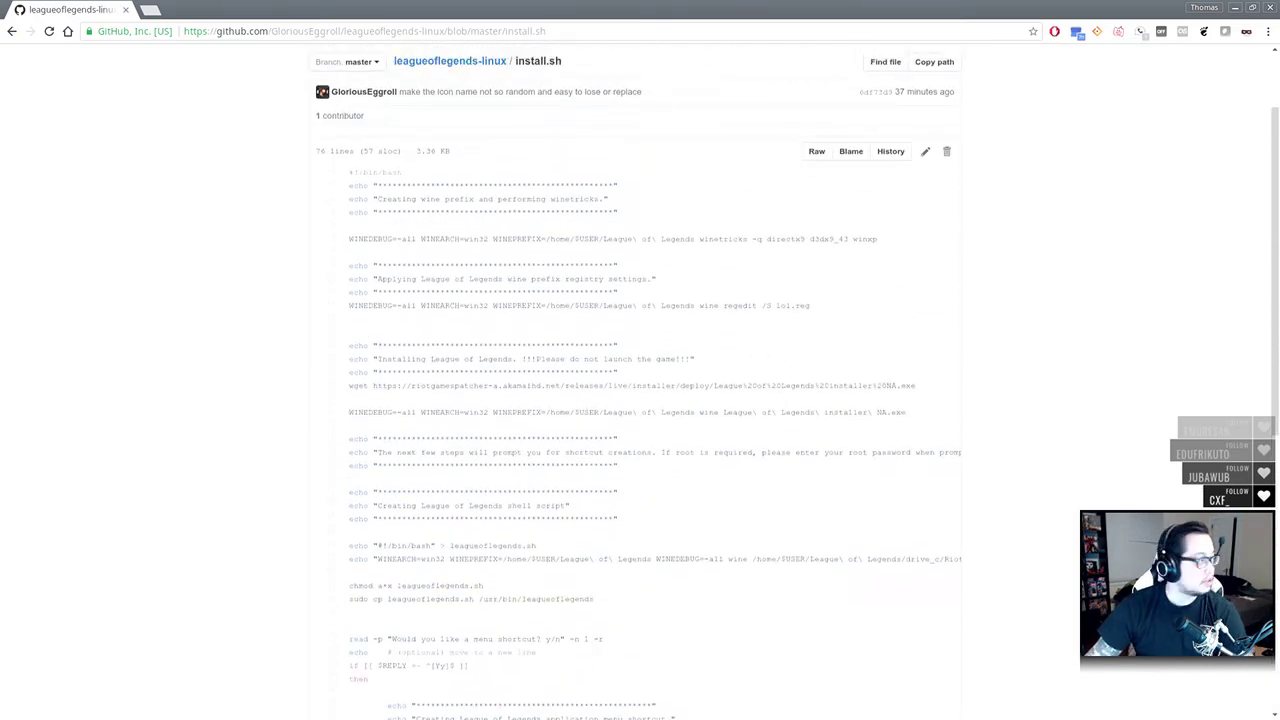
{"action": "scroll", "coordinate": [863, 200], "scroll_direction": "up", "scroll_amount": 2}
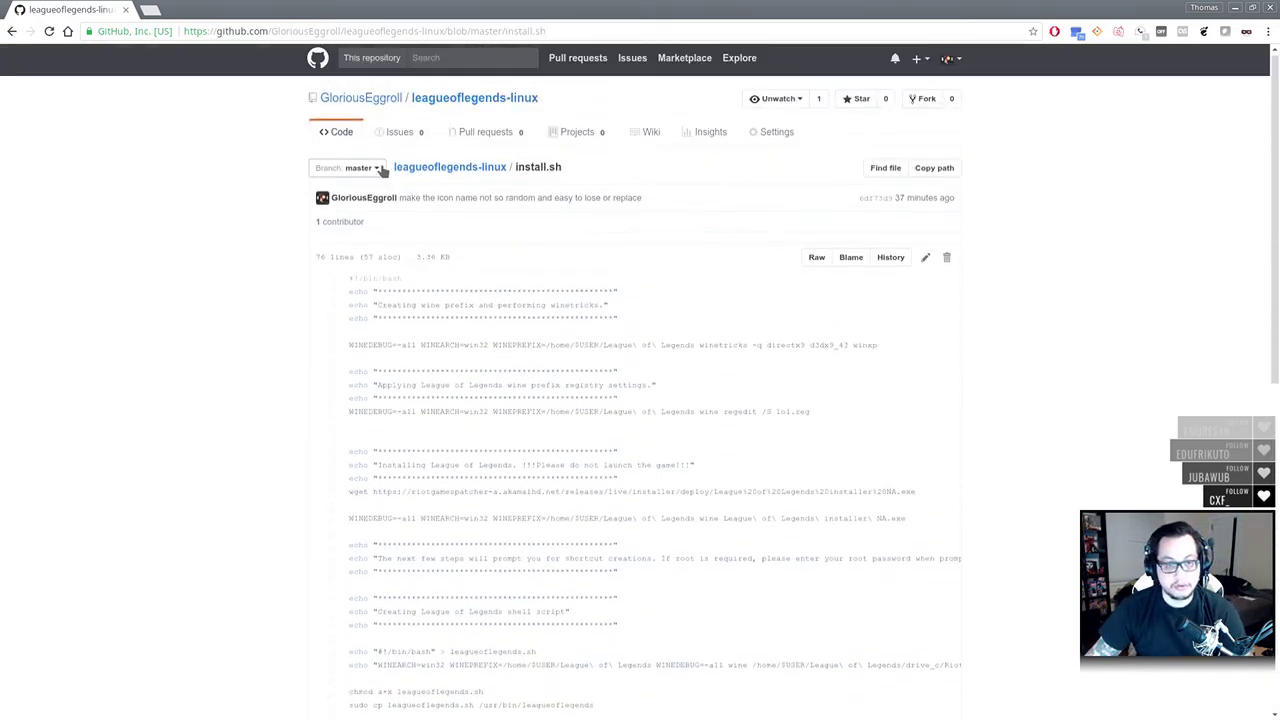
{"action": "key", "text": "alt+Left"}
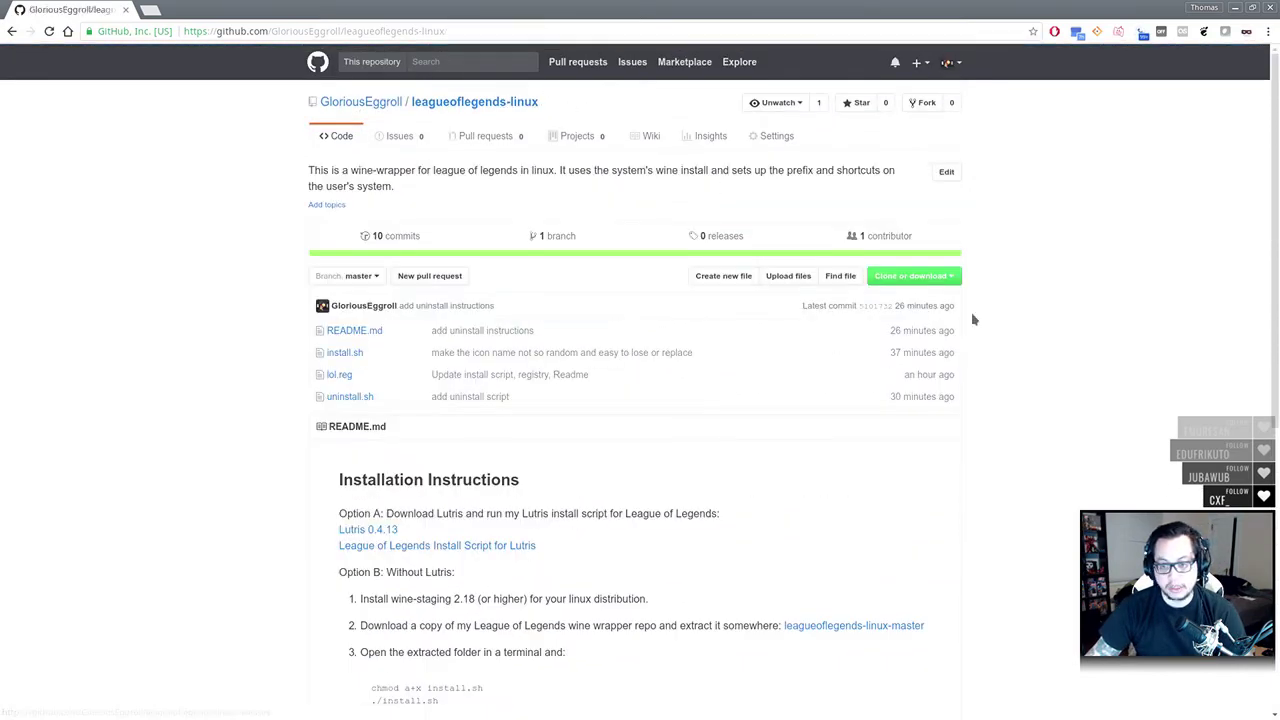
{"action": "left_click", "coordinate": [912, 276]}
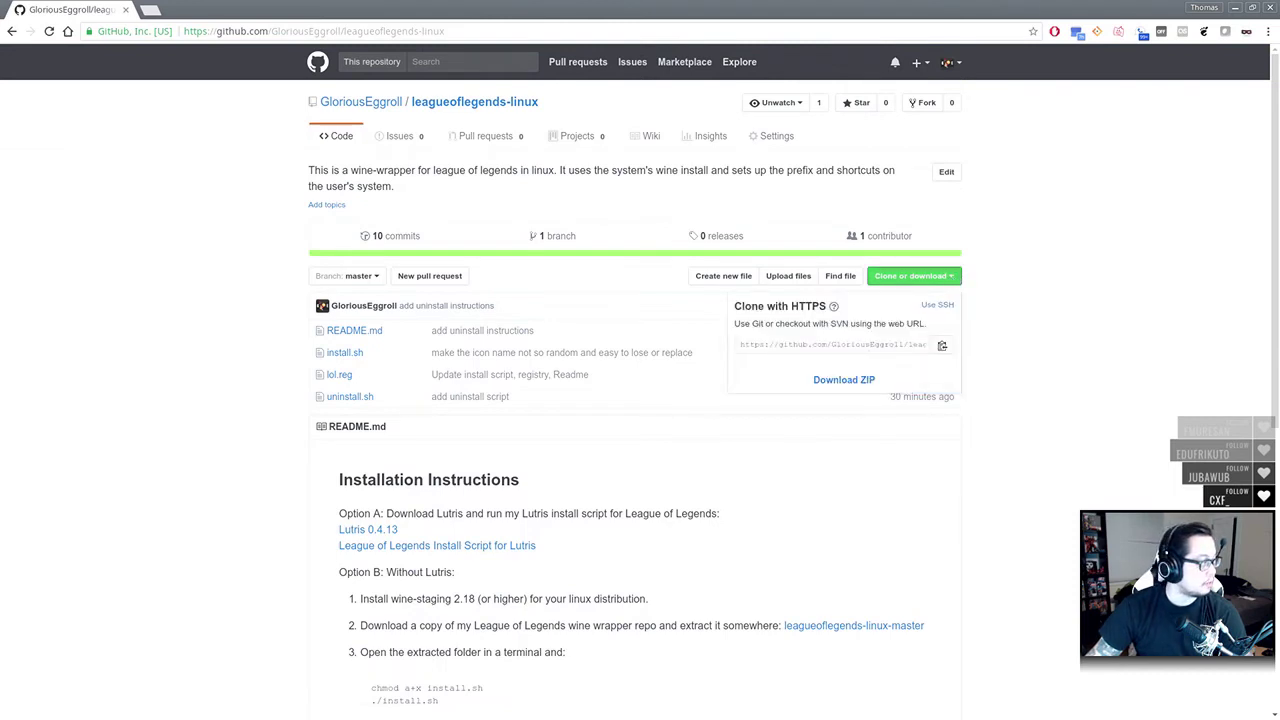
Switch to the Dolphin file manager and open the Downloads folder inside the home directory
{"action": "key", "text": "alt+Tab"}
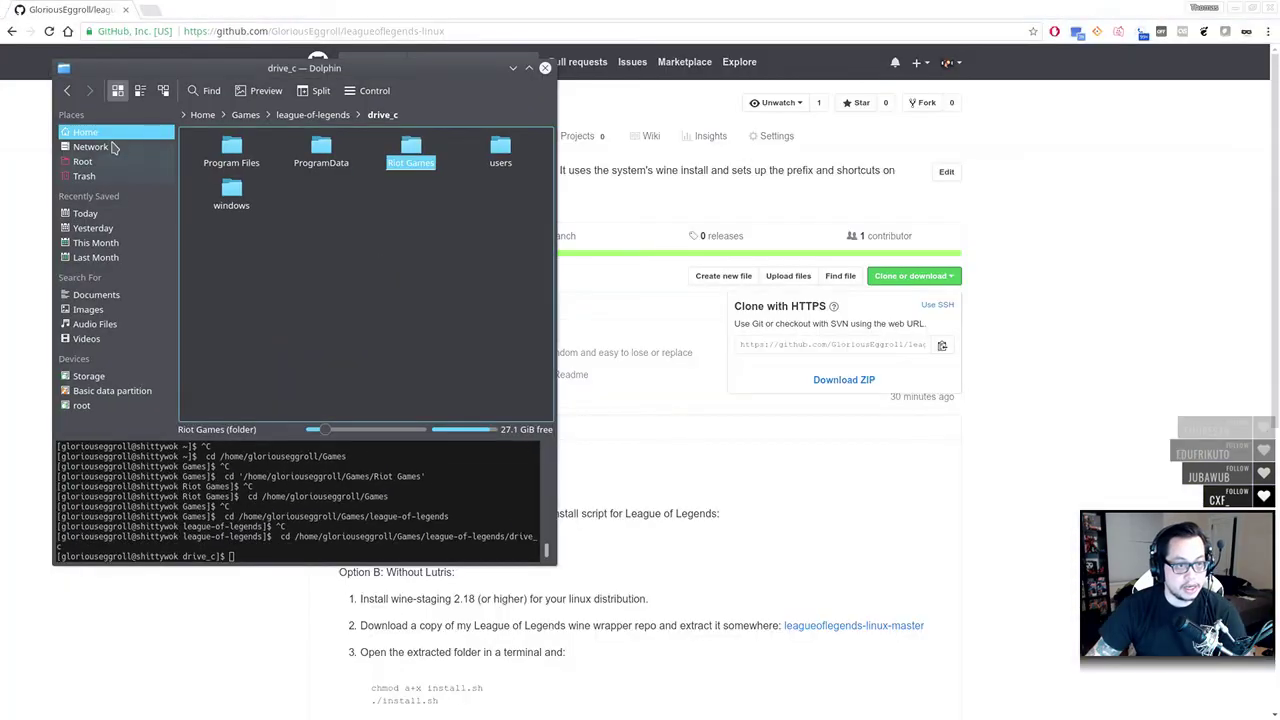
{"action": "left_click", "coordinate": [108, 134]}
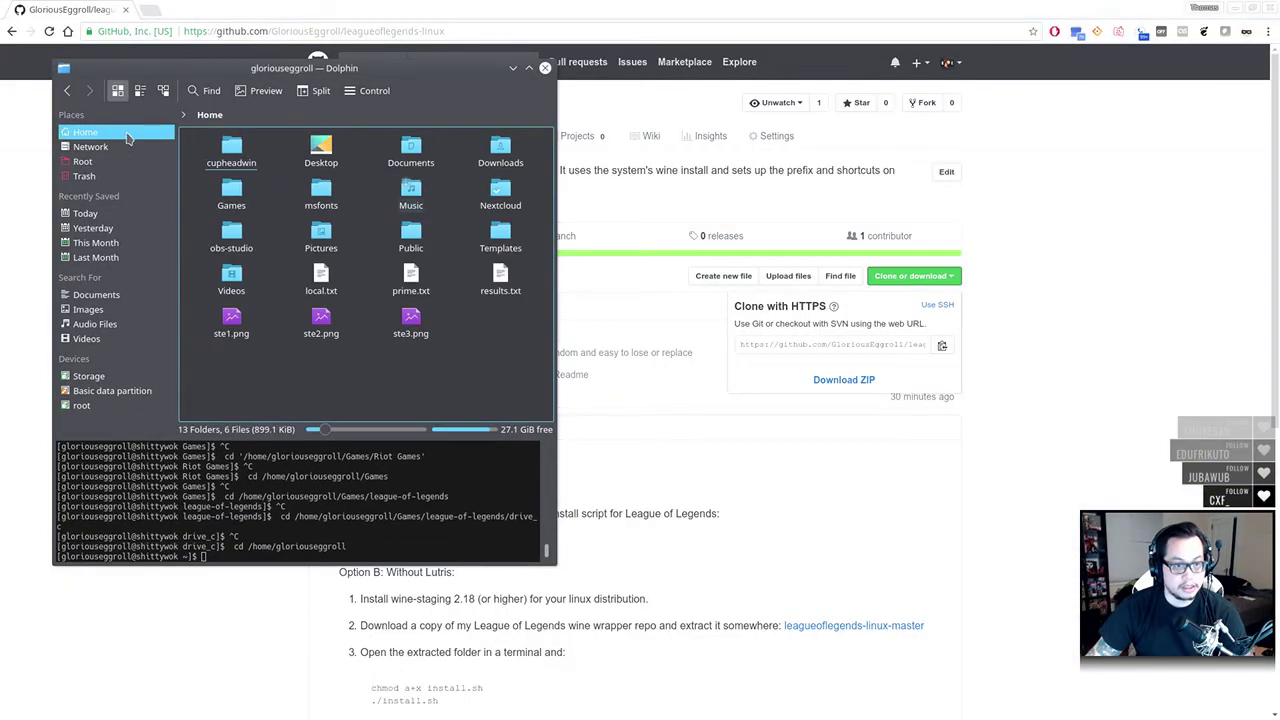
{"action": "left_click", "coordinate": [500, 150]}
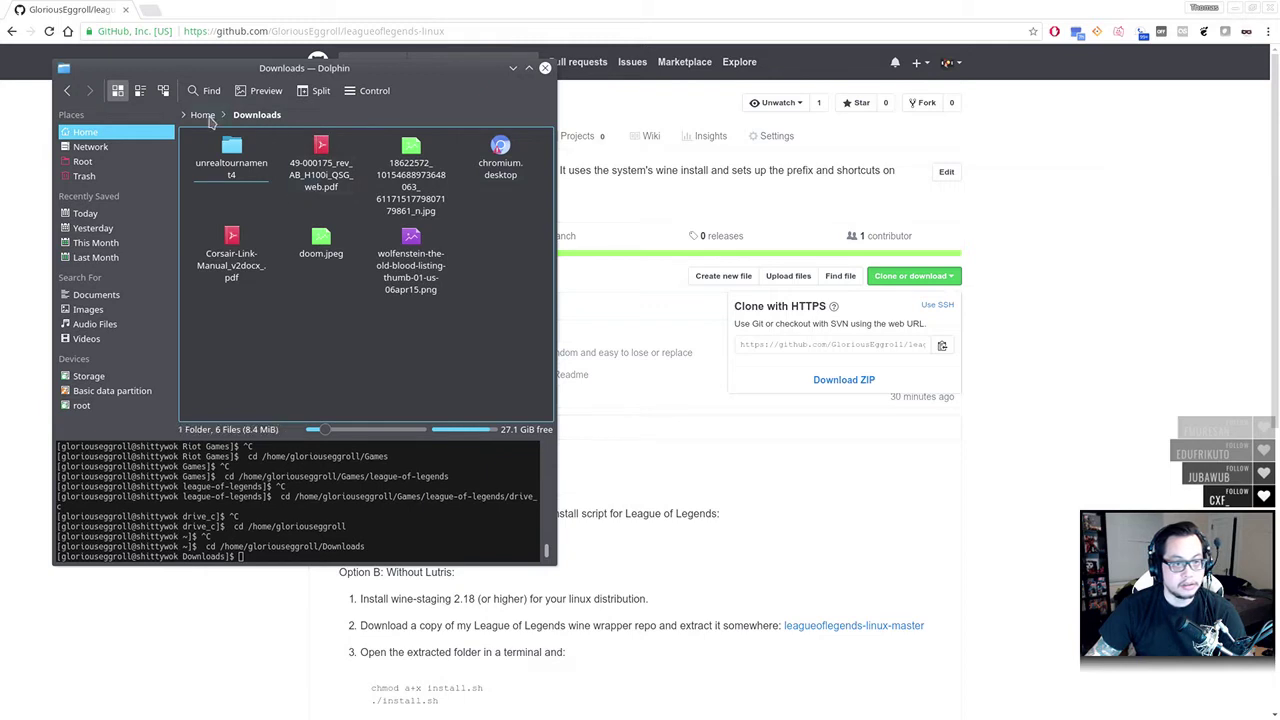
{"action": "left_click", "coordinate": [205, 117]}
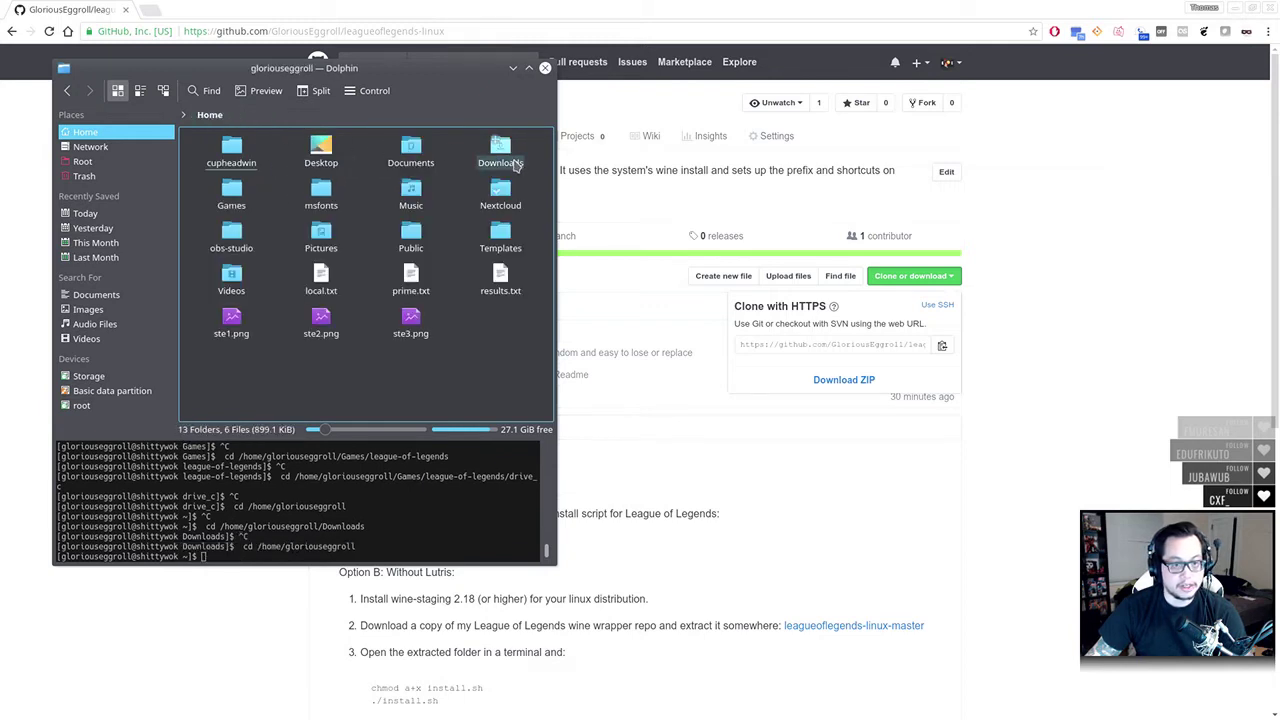
{"action": "left_click", "coordinate": [510, 160]}
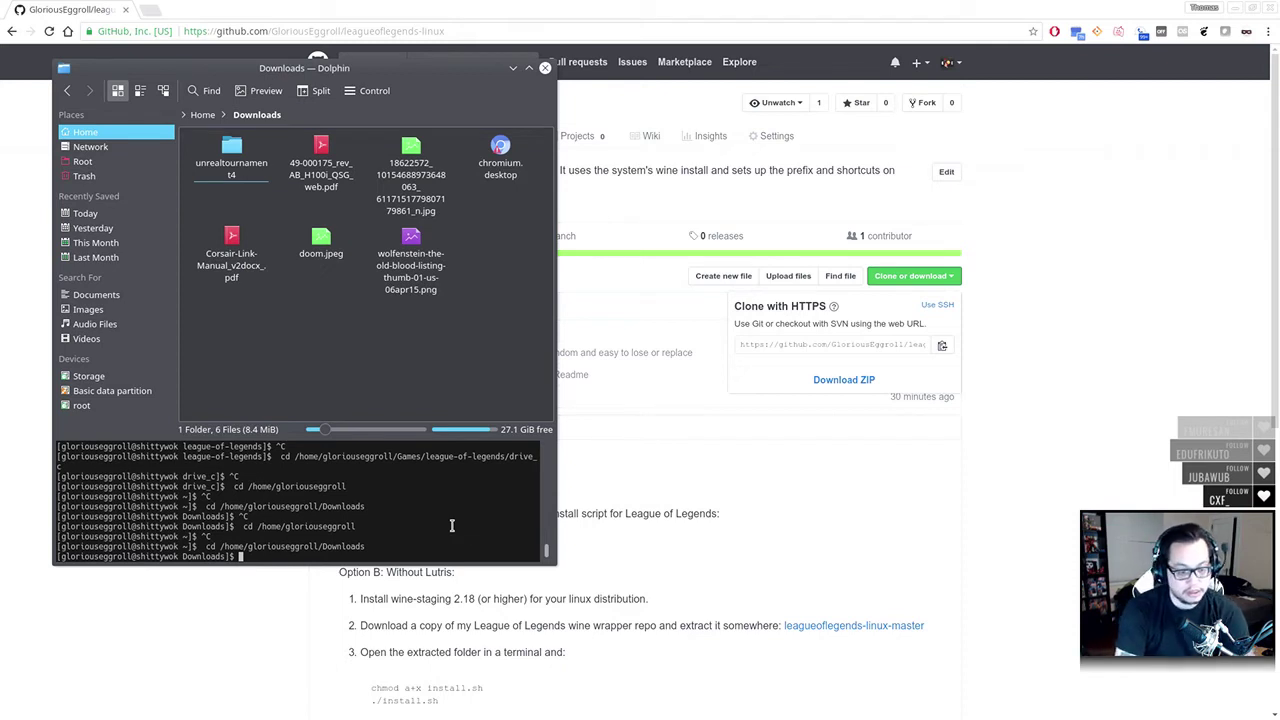
{"action": "type", "text": "http://ww"}
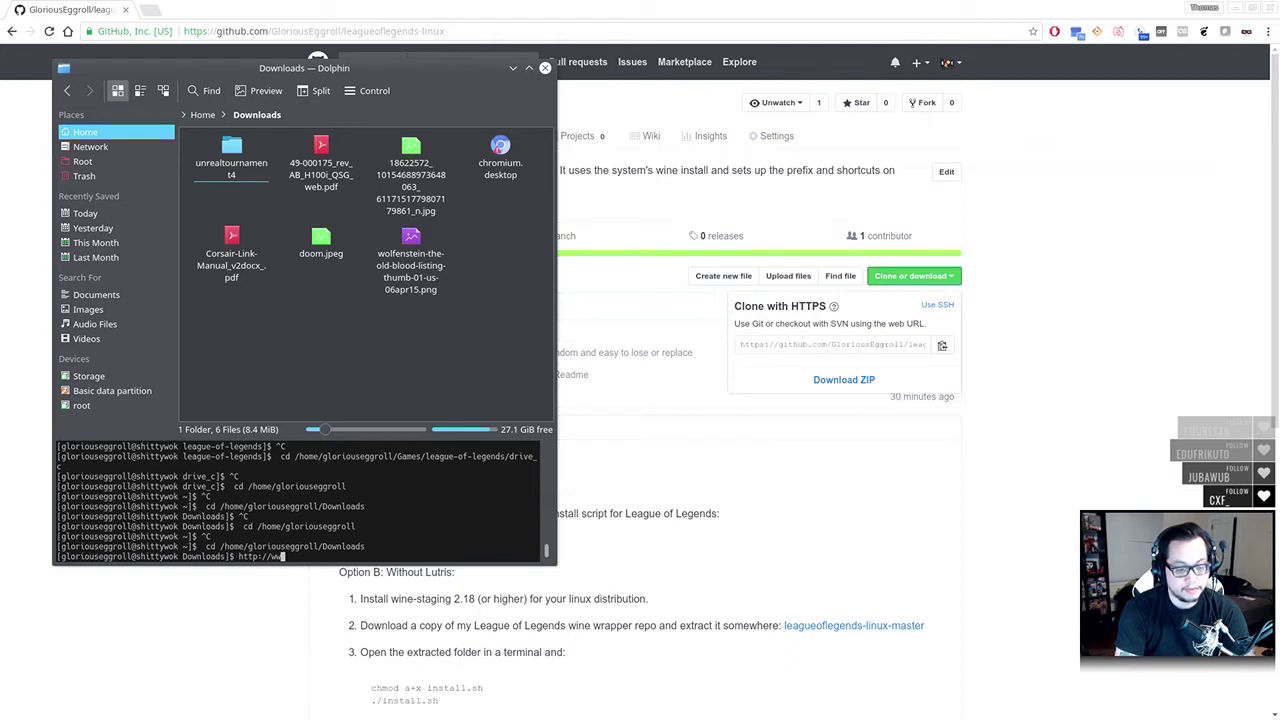
{"action": "key", "text": "BackSpace"}
{"action": "key", "text": "BackSpace"}
{"action": "key", "text": "BackSpace"}
{"action": "key", "text": "BackSpace"}
{"action": "key", "text": "BackSpace"}
{"action": "key", "text": "BackSpace"}
{"action": "key", "text": "BackSpace"}
{"action": "key", "text": "BackSpace"}
{"action": "type", "text": "git clone"}
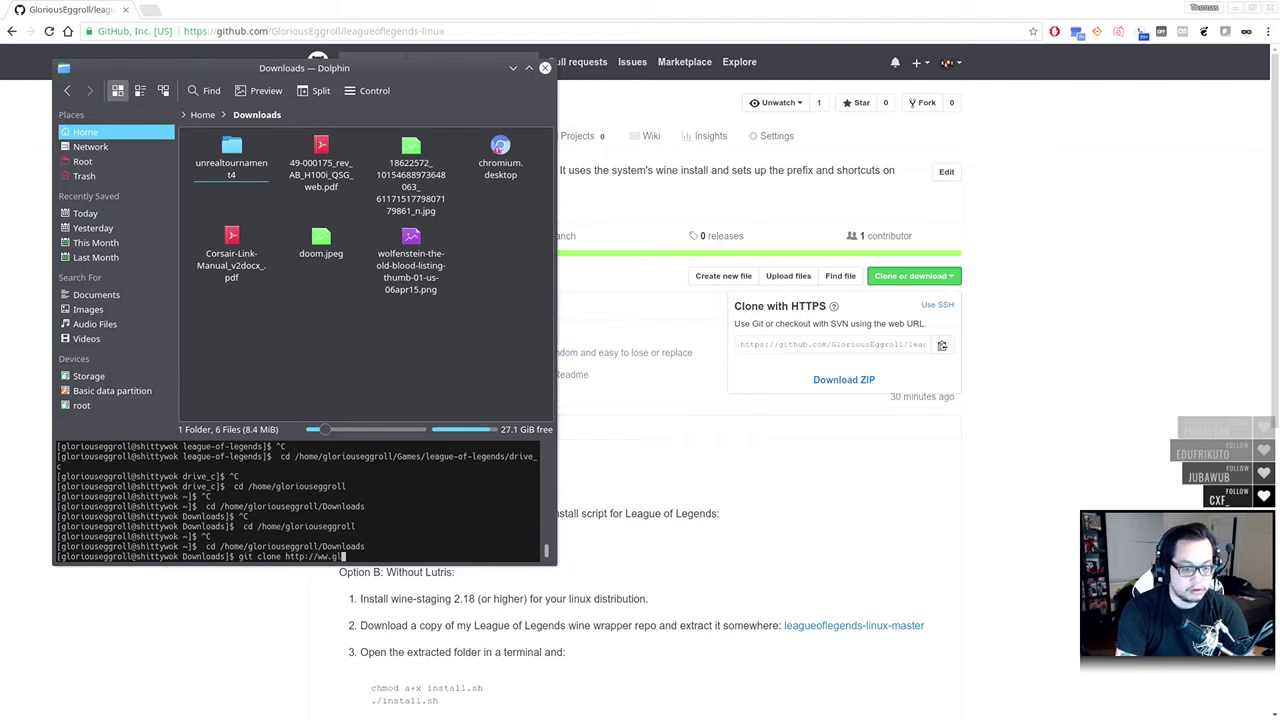
{"action": "key", "text": "BackSpace"}
{"action": "key", "text": "BackSpace"}
{"action": "key", "text": "BackSpace"}
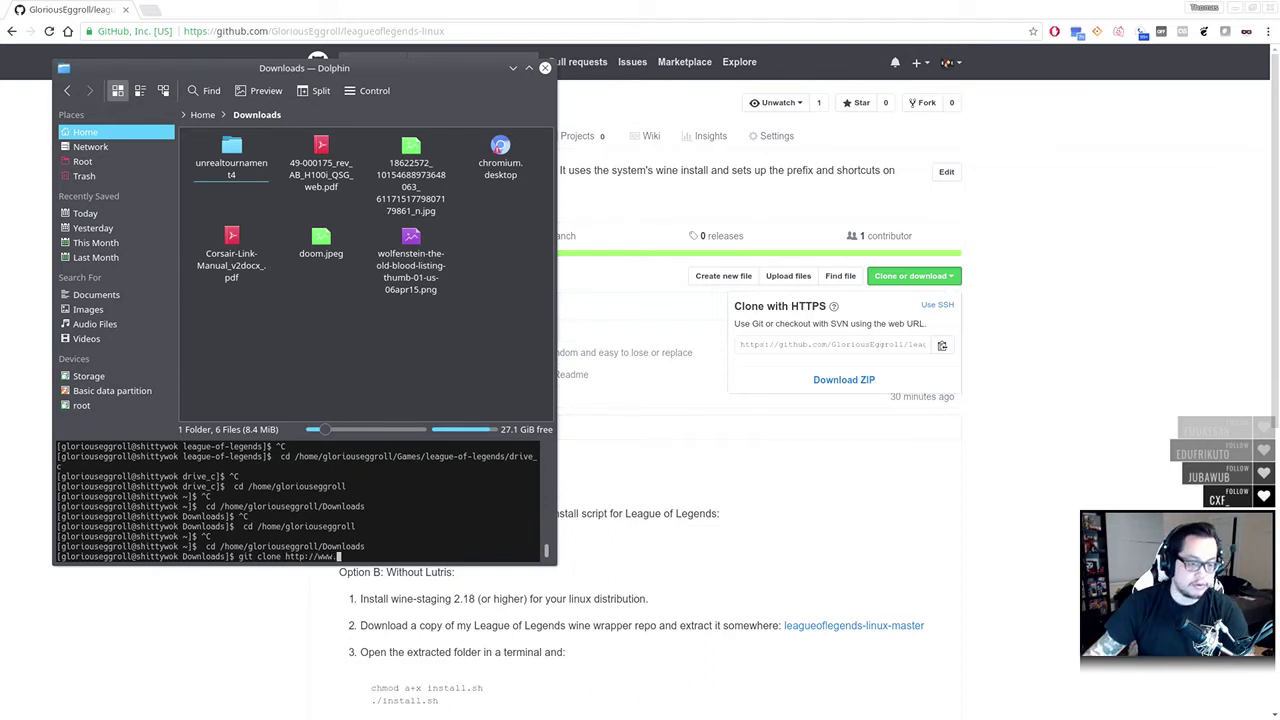
{"action": "key", "text": "ctrl+plus"}
{"action": "key", "text": "ctrl+plus"}
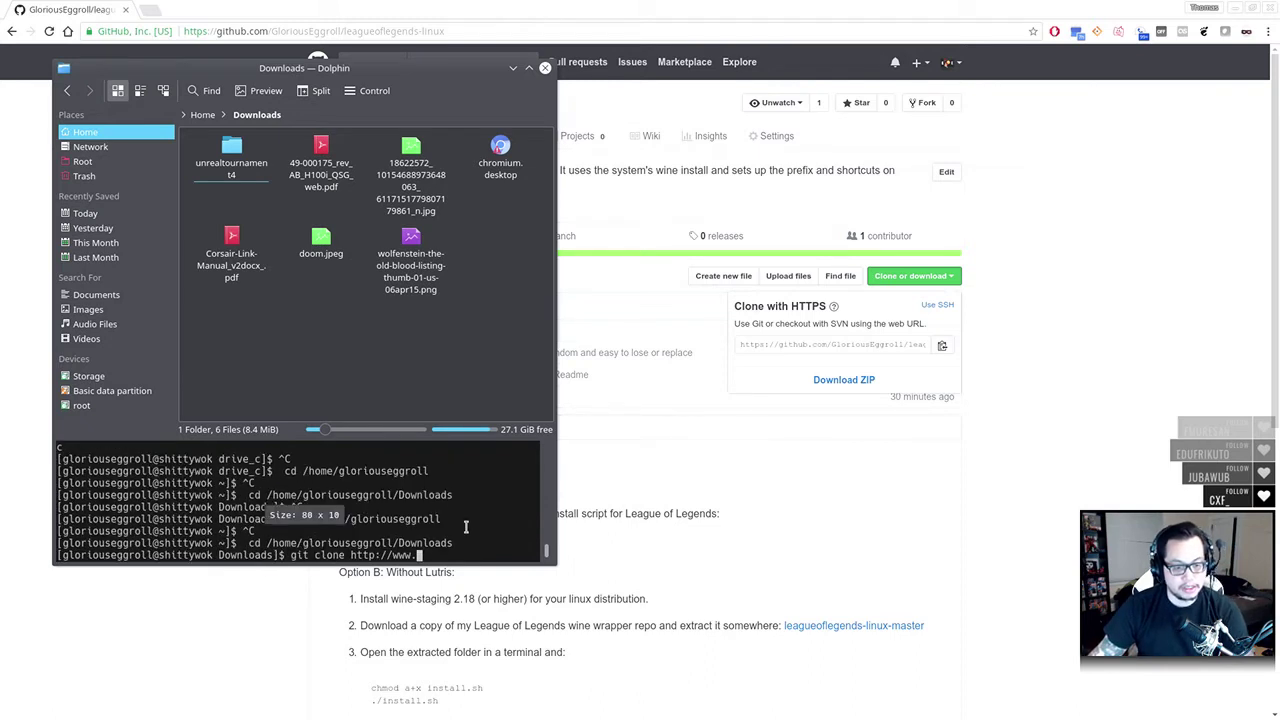
{"action": "type", "text": "gloriouseggroll.tv"}
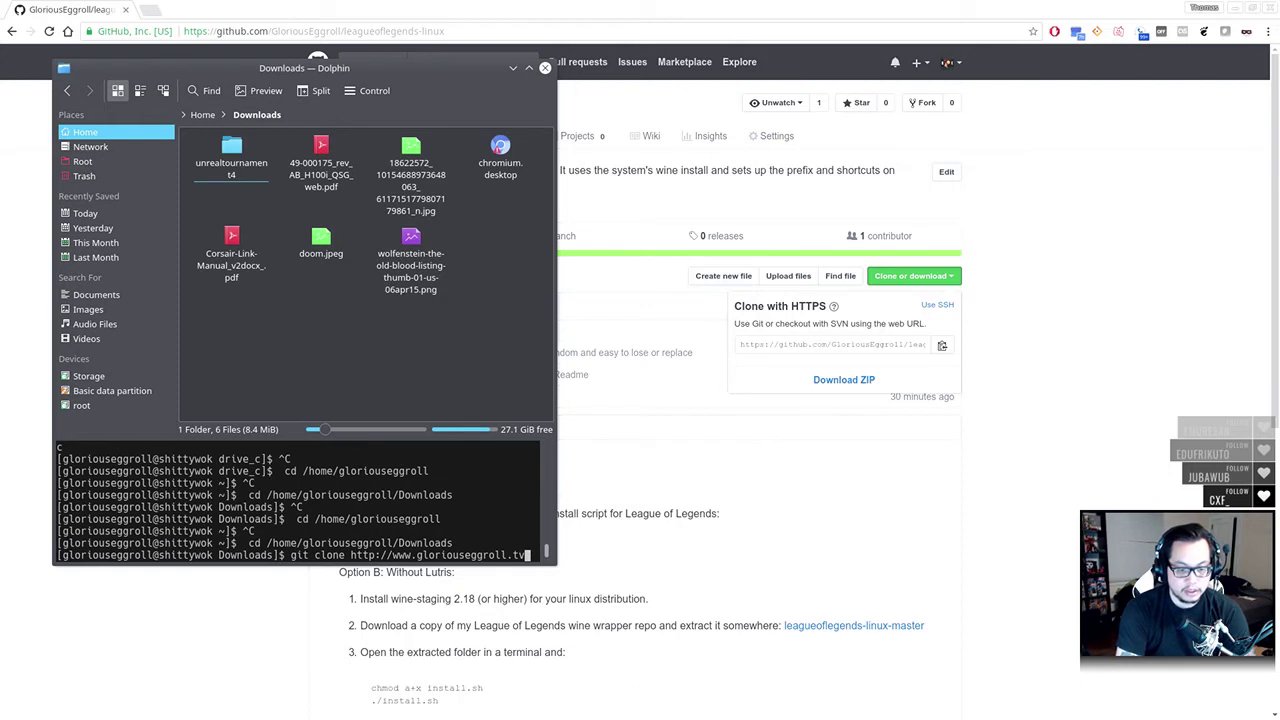
{"action": "key", "text": "BackSpace"}
{"action": "key", "text": "BackSpace"}
{"action": "key", "text": "BackSpace"}
{"action": "key", "text": "BackSpace"}
{"action": "key", "text": "BackSpace"}
{"action": "key", "text": "BackSpace"}
{"action": "key", "text": "BackSpace"}
{"action": "key", "text": "BackSpace"}
{"action": "key", "text": "BackSpace"}
{"action": "key", "text": "BackSpace"}
{"action": "key", "text": "BackSpace"}
{"action": "key", "text": "BackSpace"}
{"action": "key", "text": "BackSpace"}
{"action": "key", "text": "BackSpace"}
{"action": "key", "text": "BackSpace"}
{"action": "key", "text": "BackSpace"}
{"action": "key", "text": "BackSpace"}
{"action": "key", "text": "BackSpace"}
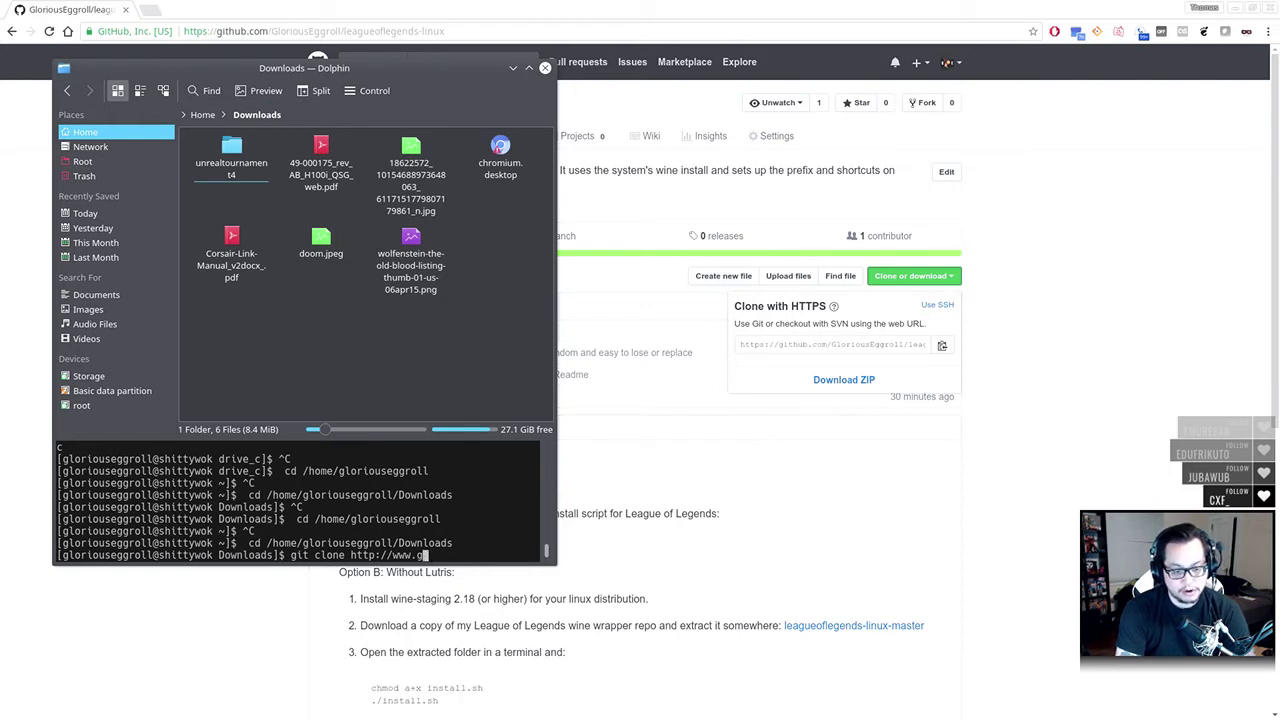
{"action": "type", "text": "github.com"}
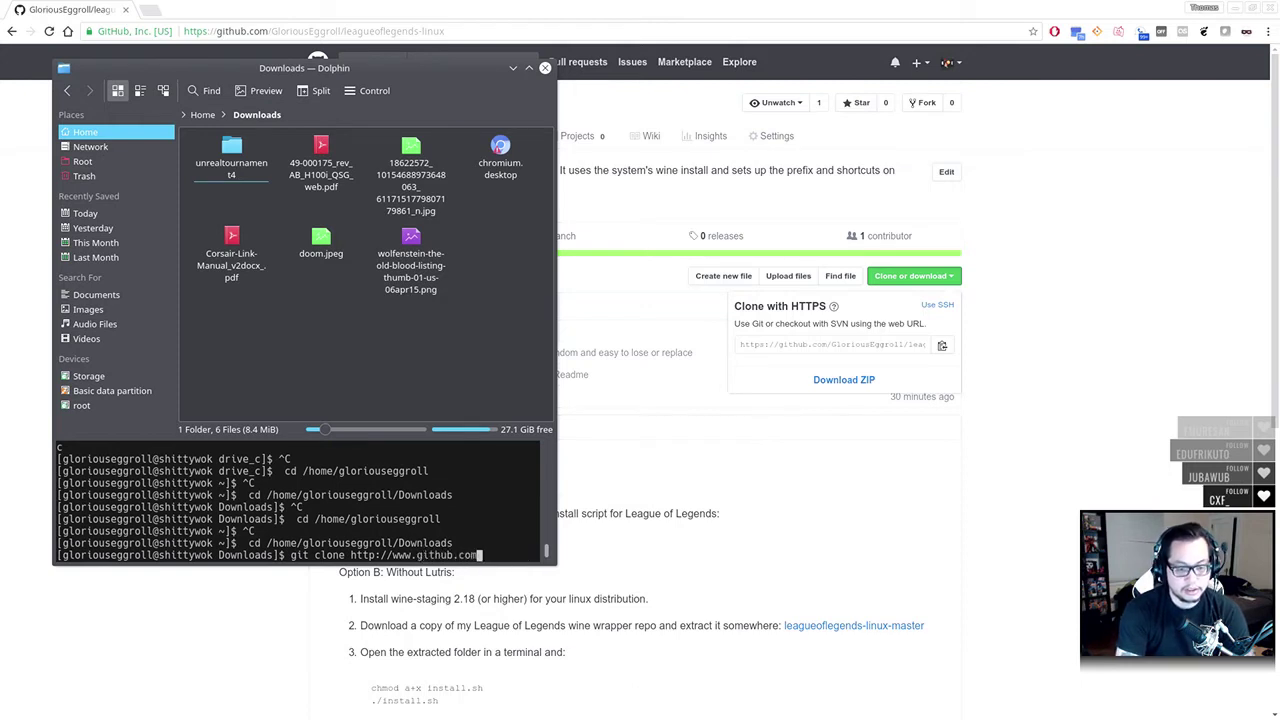
{"action": "type", "text": "/gloriou"}
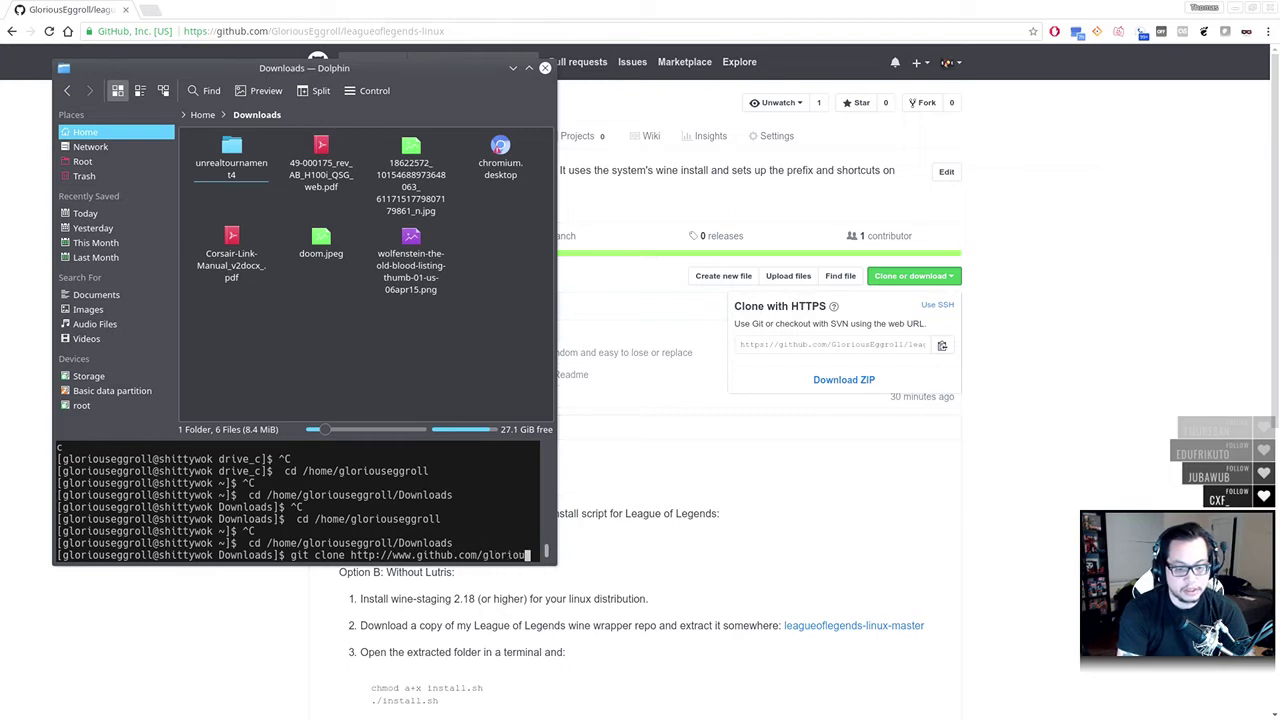
{"action": "type", "text": "seggroll/"}
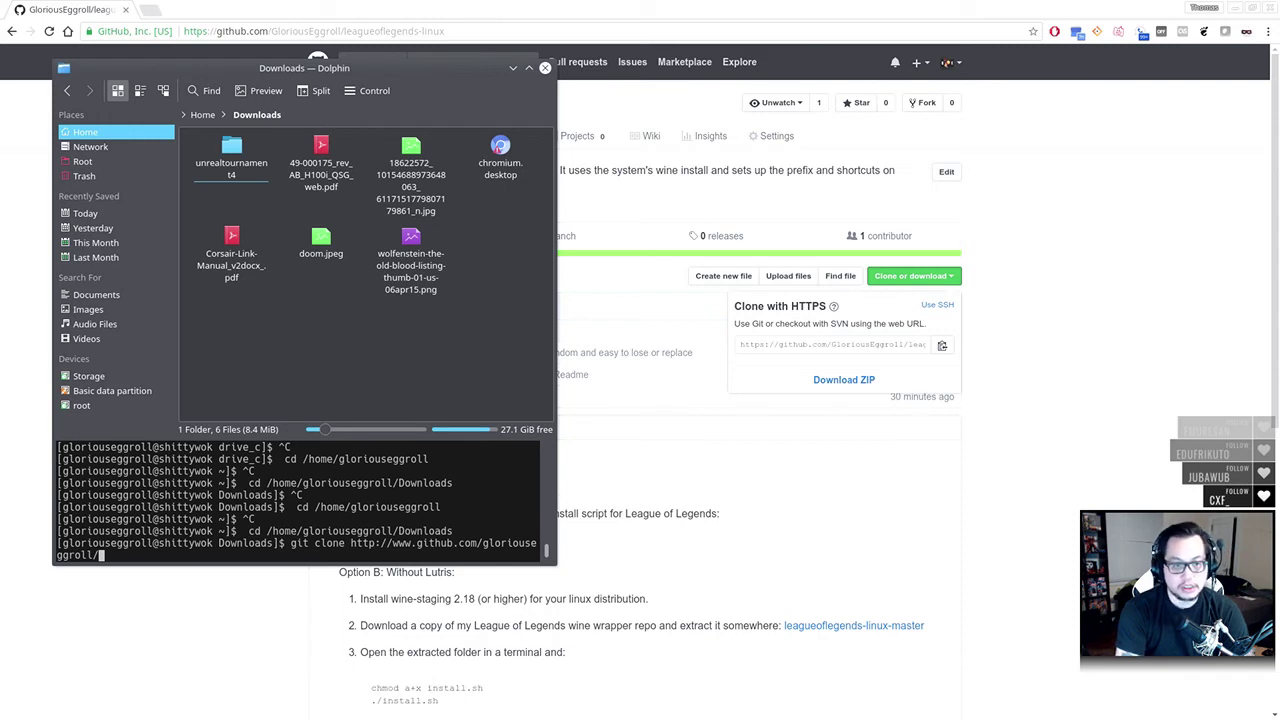
{"action": "type", "text": "leagueoflege"}
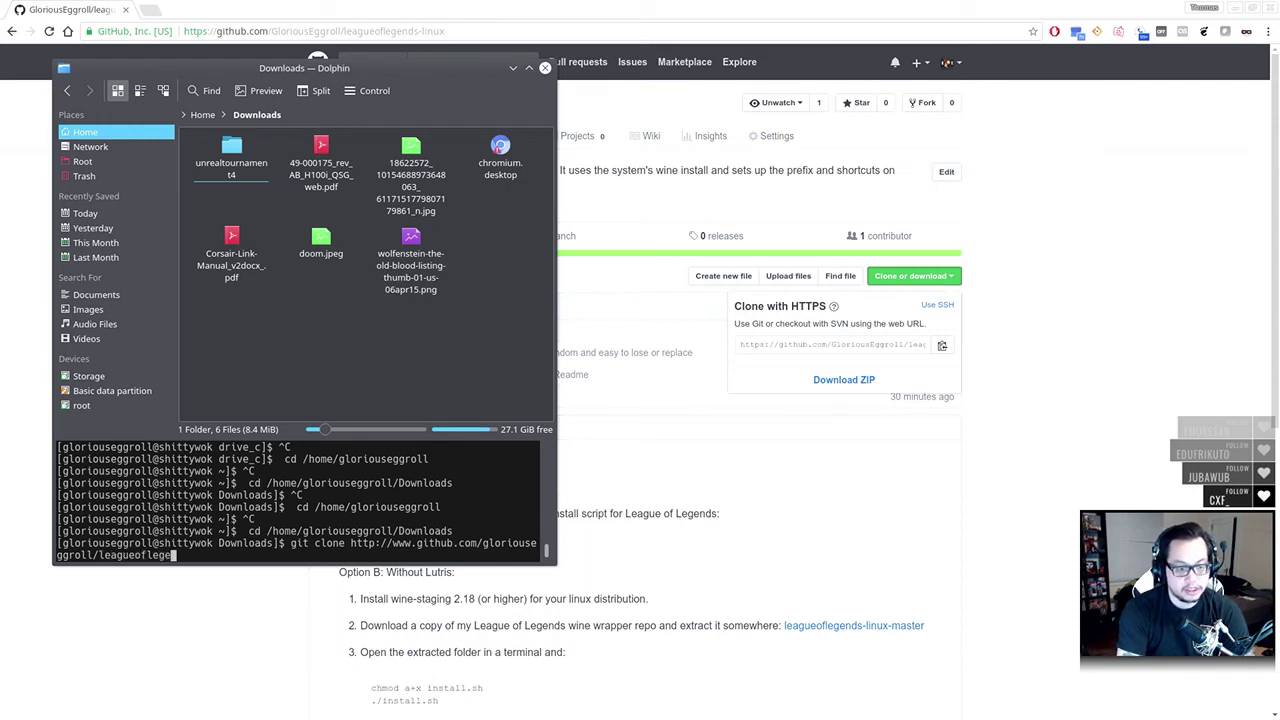
{"action": "type", "text": "nds-linux.git"}
{"action": "key", "text": "Return"}
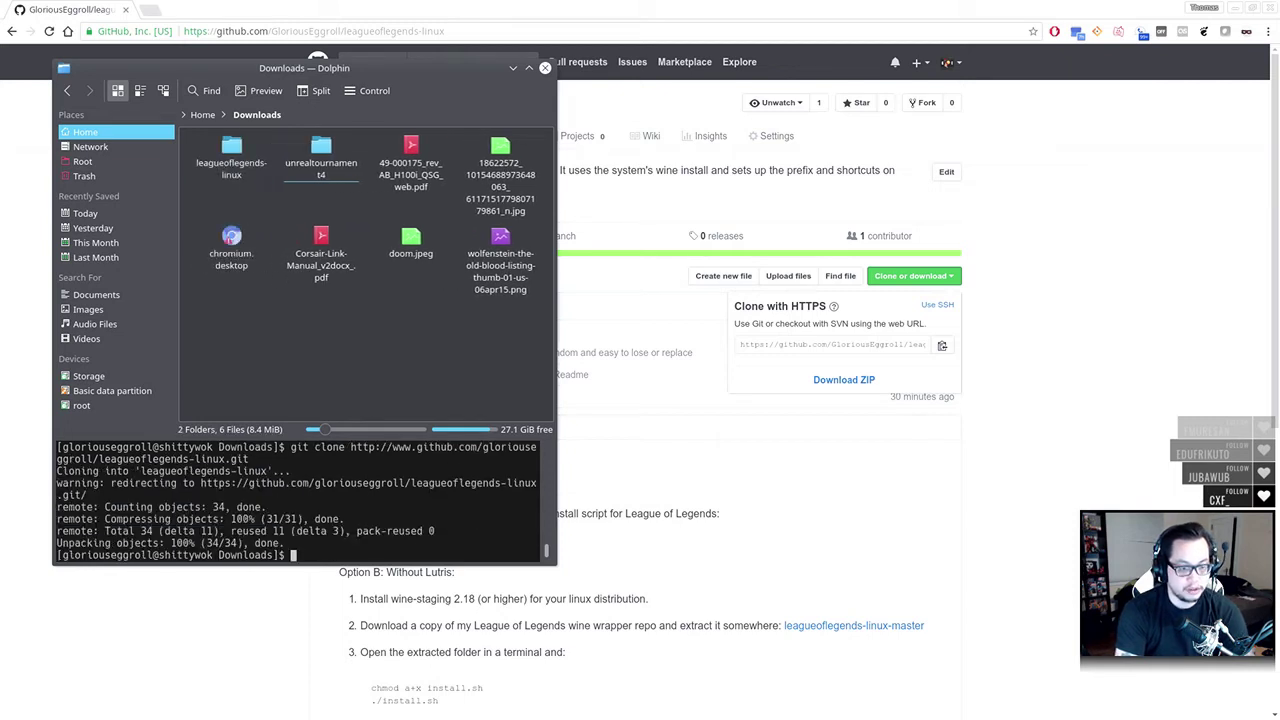
Change the terminal's working directory to the cloned leagueoflegends-linux folder
{"action": "type", "text": "cd lin"}
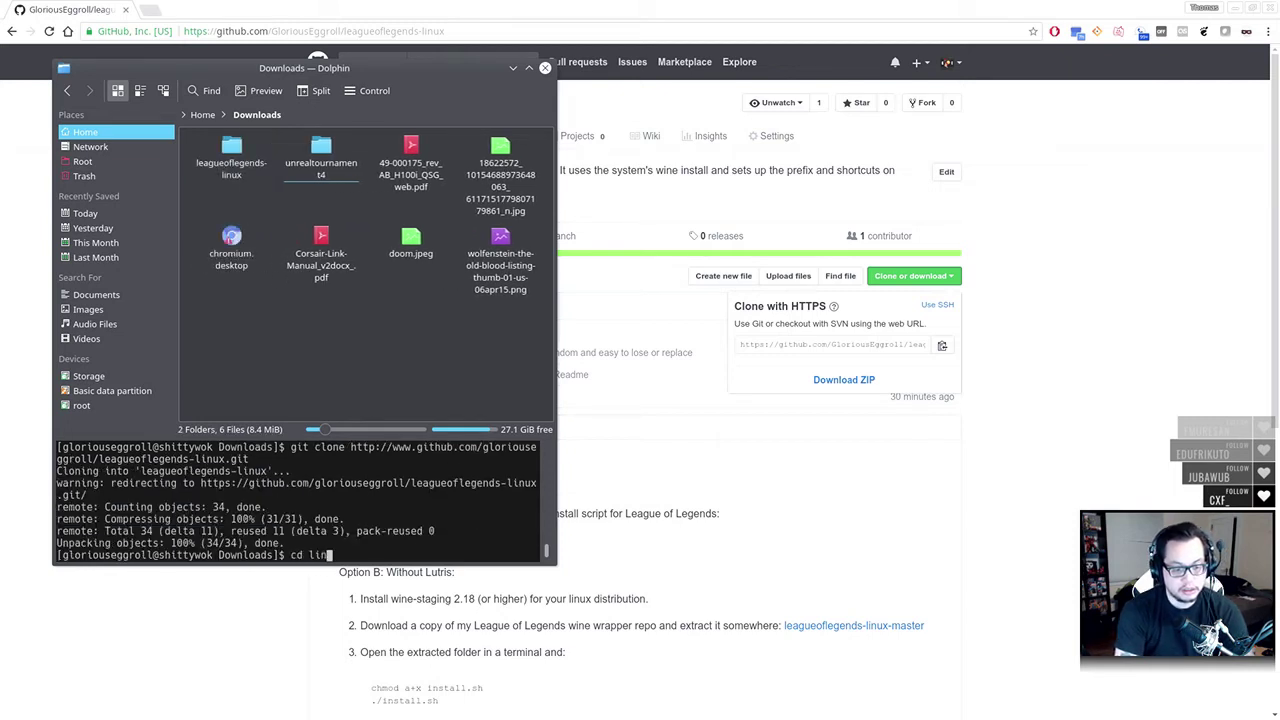
{"action": "key", "text": "BackSpace"}
{"action": "key", "text": "BackSpace"}
{"action": "type", "text": "e"}
{"action": "key", "text": "Tab"}
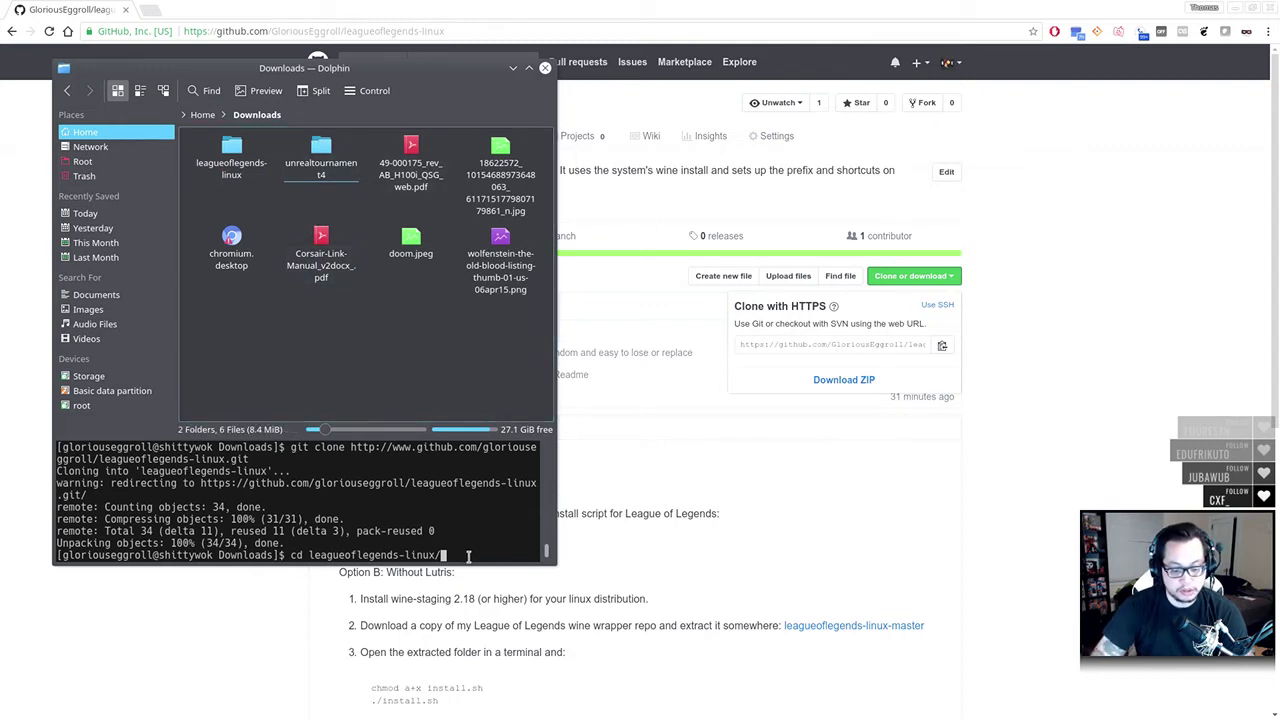
{"action": "key", "text": "Return"}
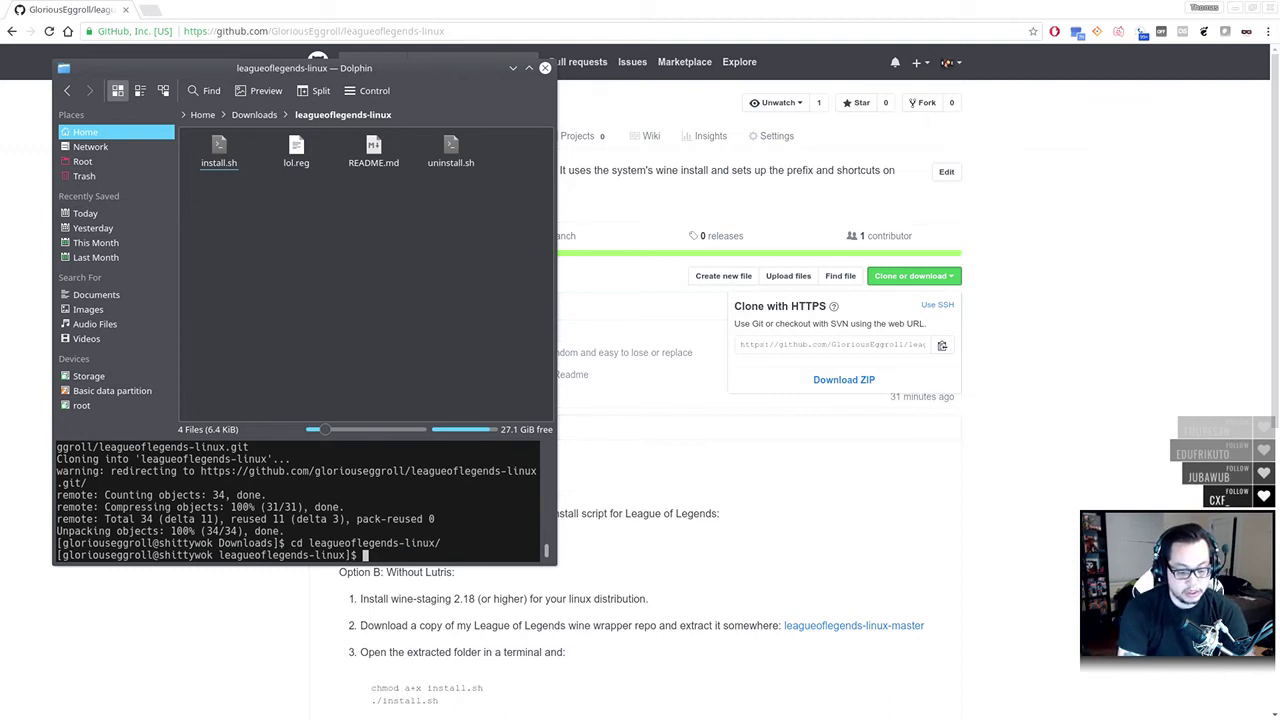
Make install.sh executable for all users with chmod a+x
{"action": "type", "text": "chmod a+"}
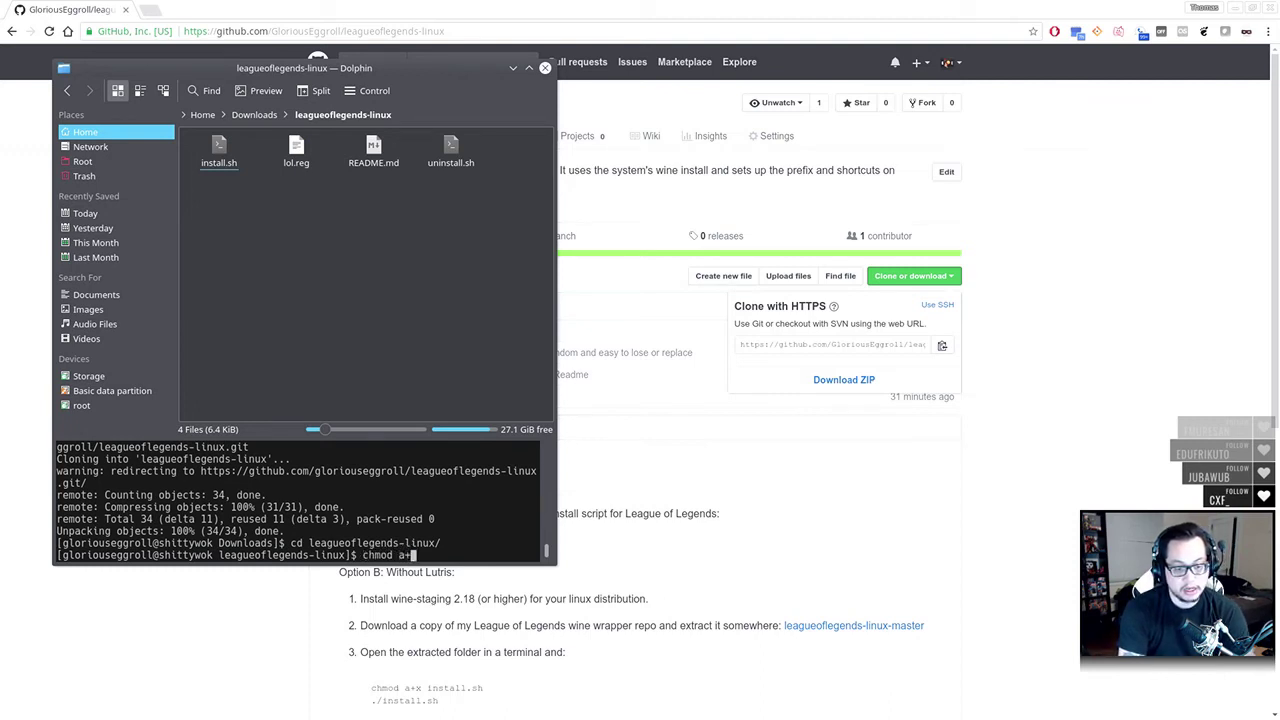
{"action": "type", "text": "x "}
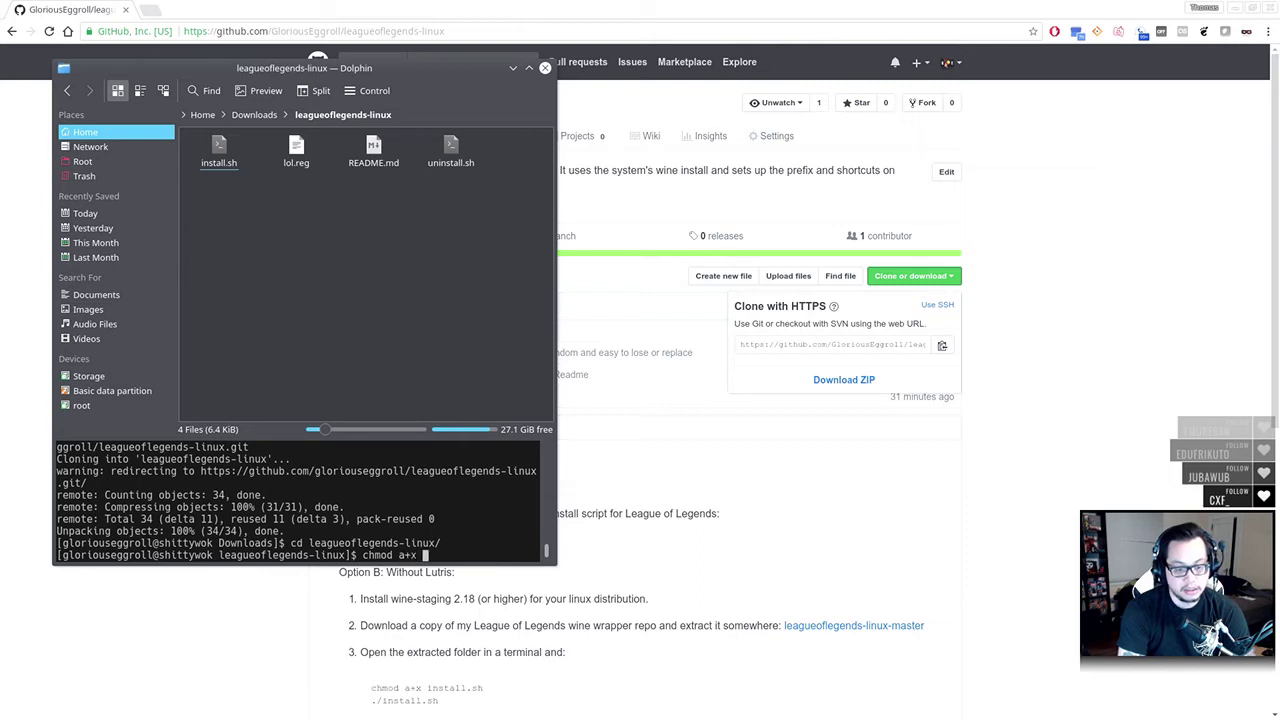
{"action": "type", "text": "ins"}
{"action": "key", "text": "Tab"}
{"action": "key", "text": "Return"}
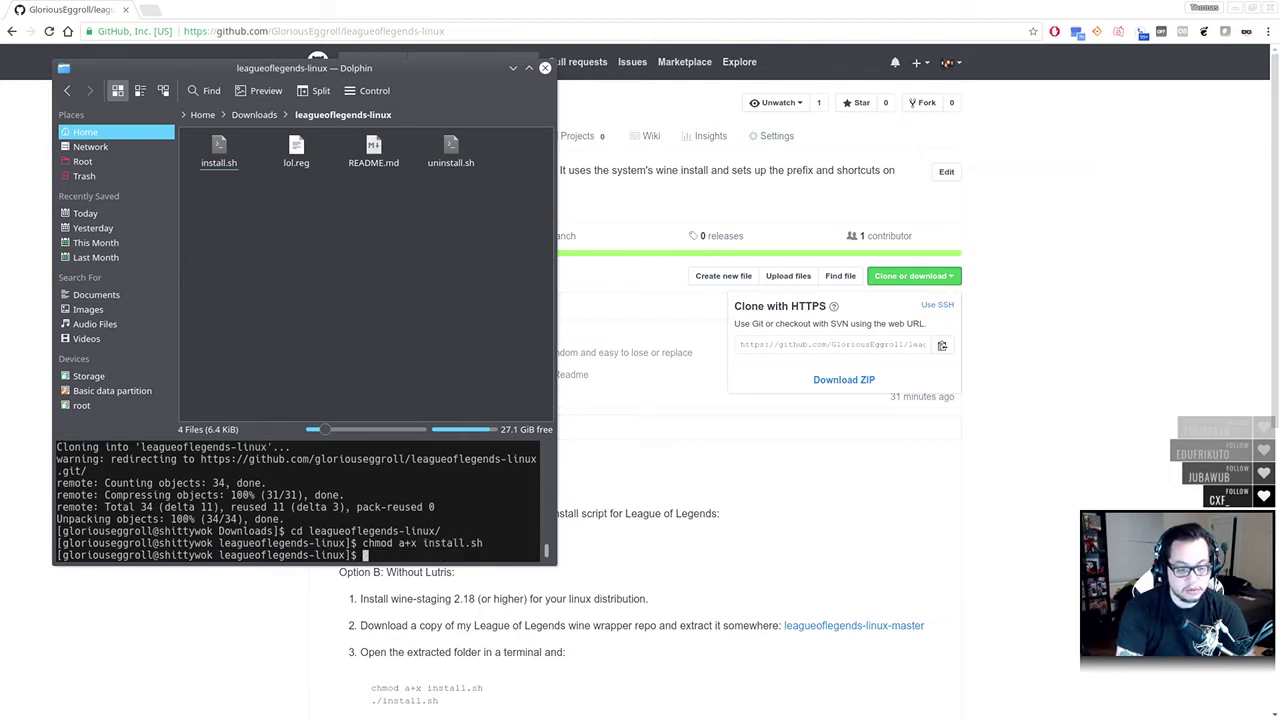
Run the install.sh script from the leagueoflegends-linux folder in the terminal
{"action": "type", "text": "./instal"}
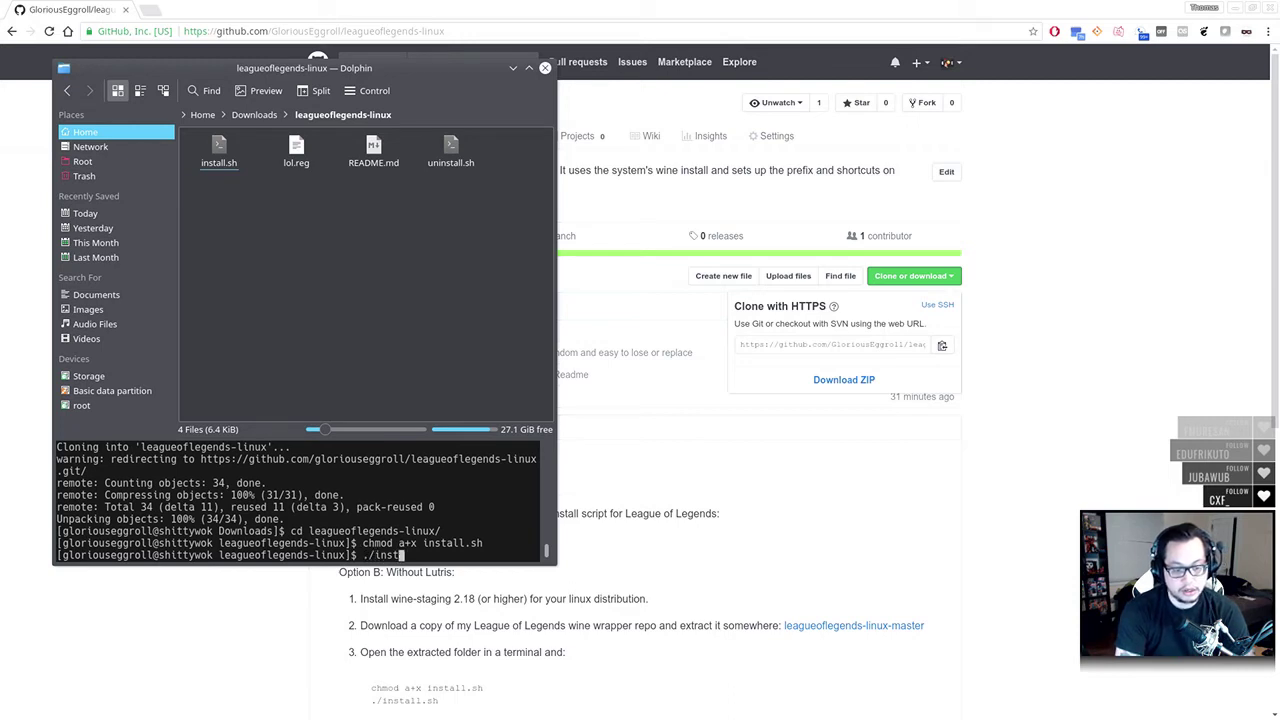
{"action": "key", "text": "Tab"}
{"action": "key", "text": "Return"}
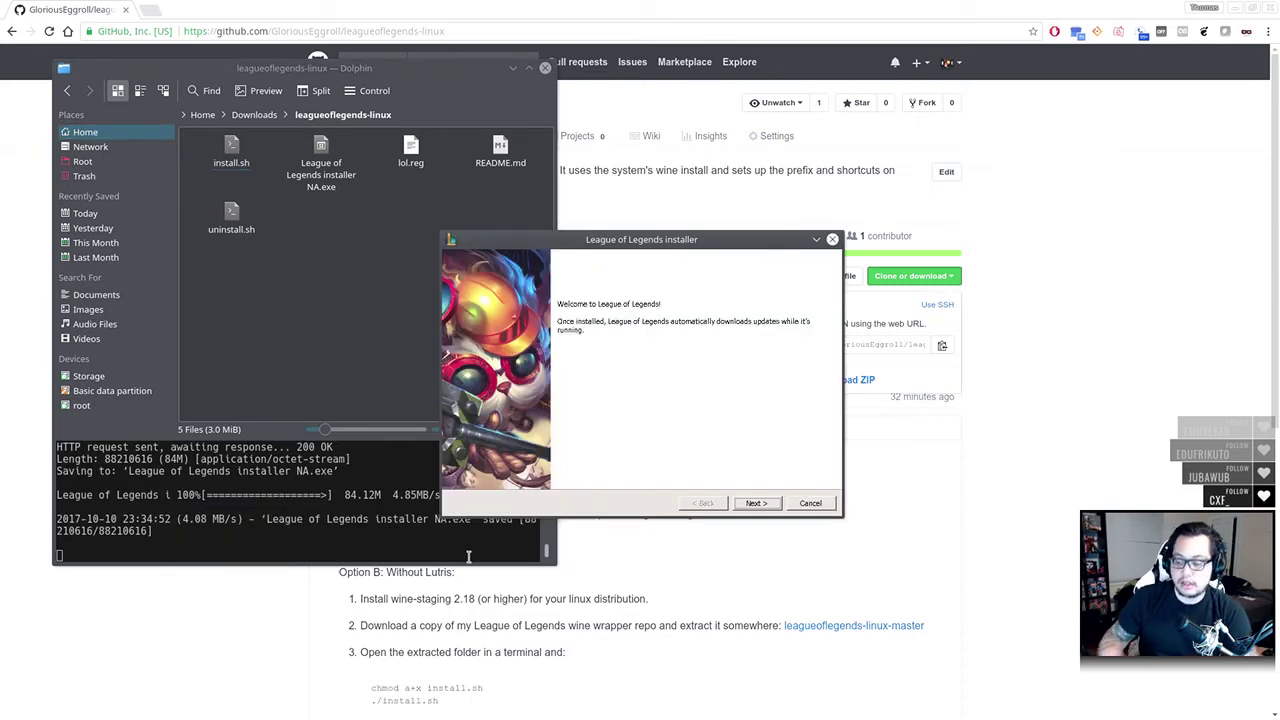
Install League of Legends to C:\Riot Games\League of Legends, agreeing to the terms and finishing without launching the game
{"action": "left_click", "coordinate": [756, 504]}
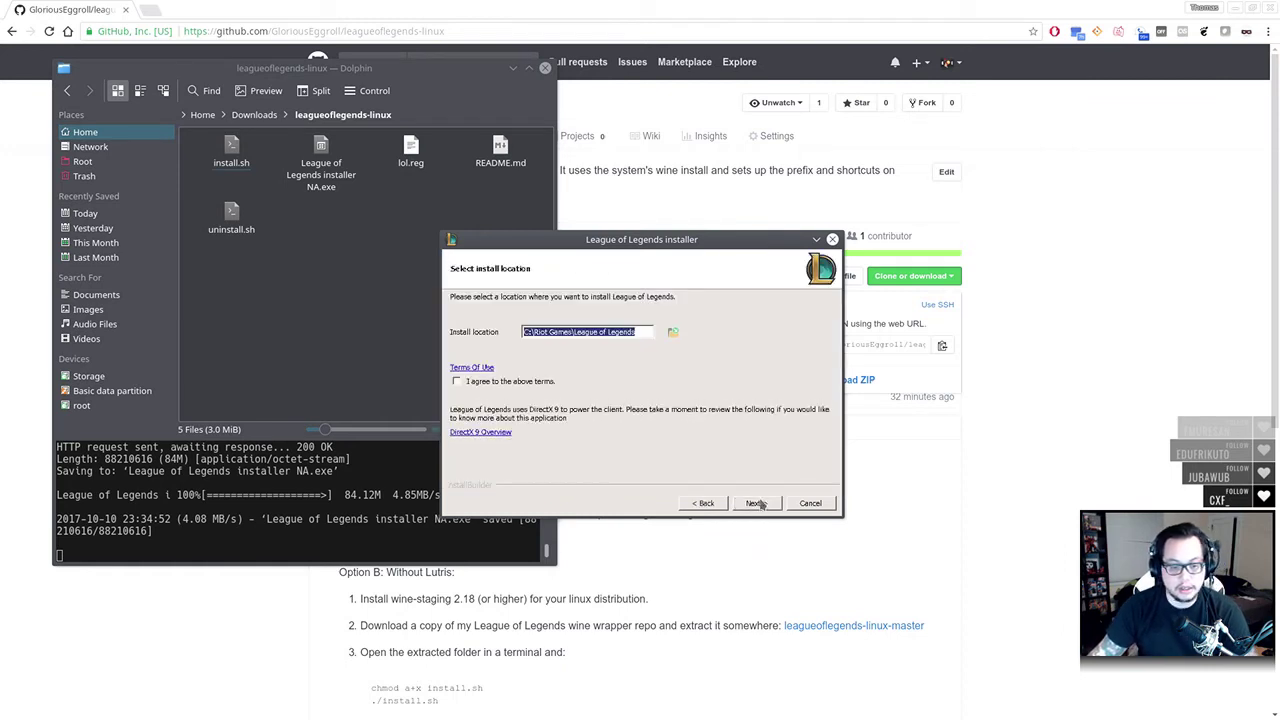
{"action": "left_click", "coordinate": [530, 386]}
{"action": "left_click", "coordinate": [760, 505]}
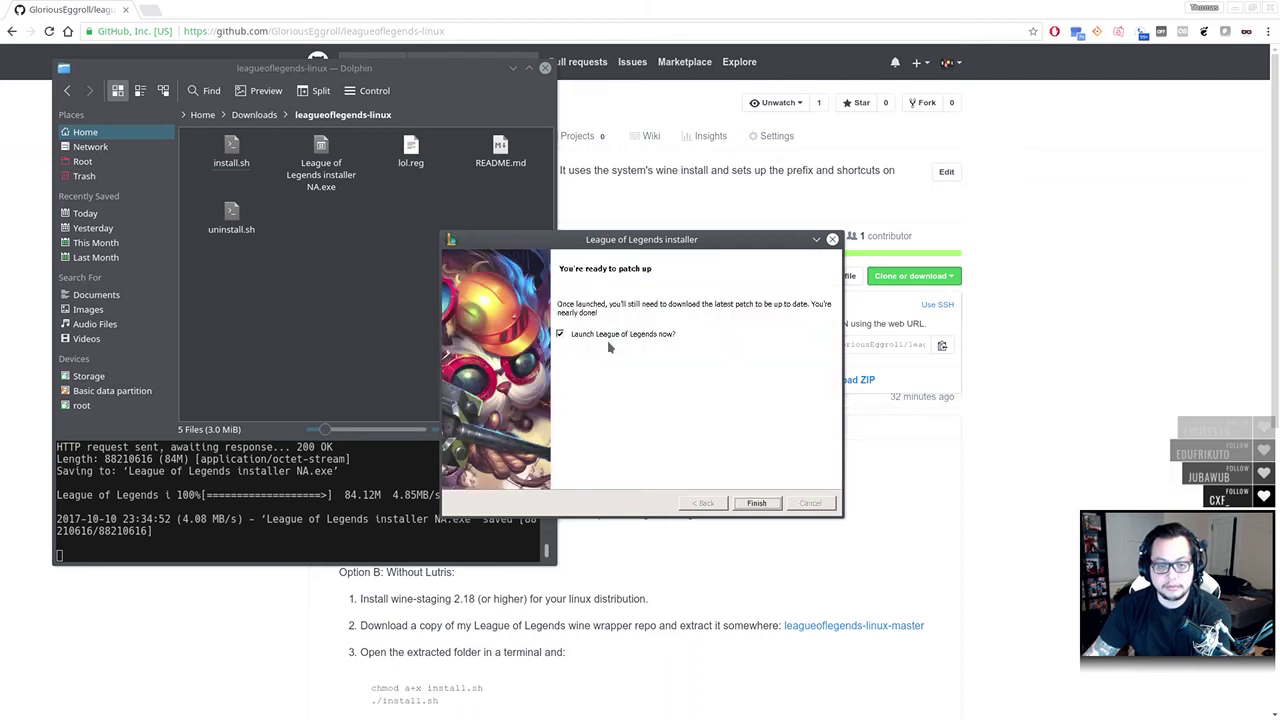
{"action": "left_click", "coordinate": [561, 334]}
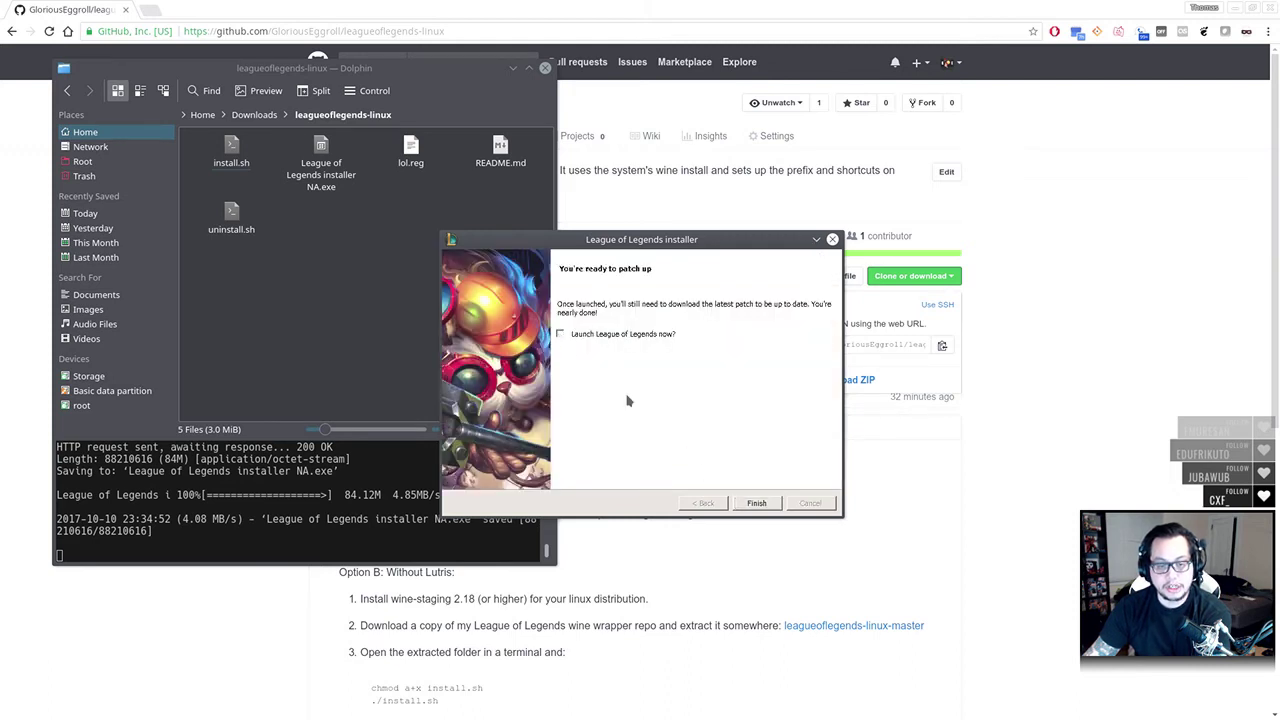
{"action": "left_click", "coordinate": [757, 503]}
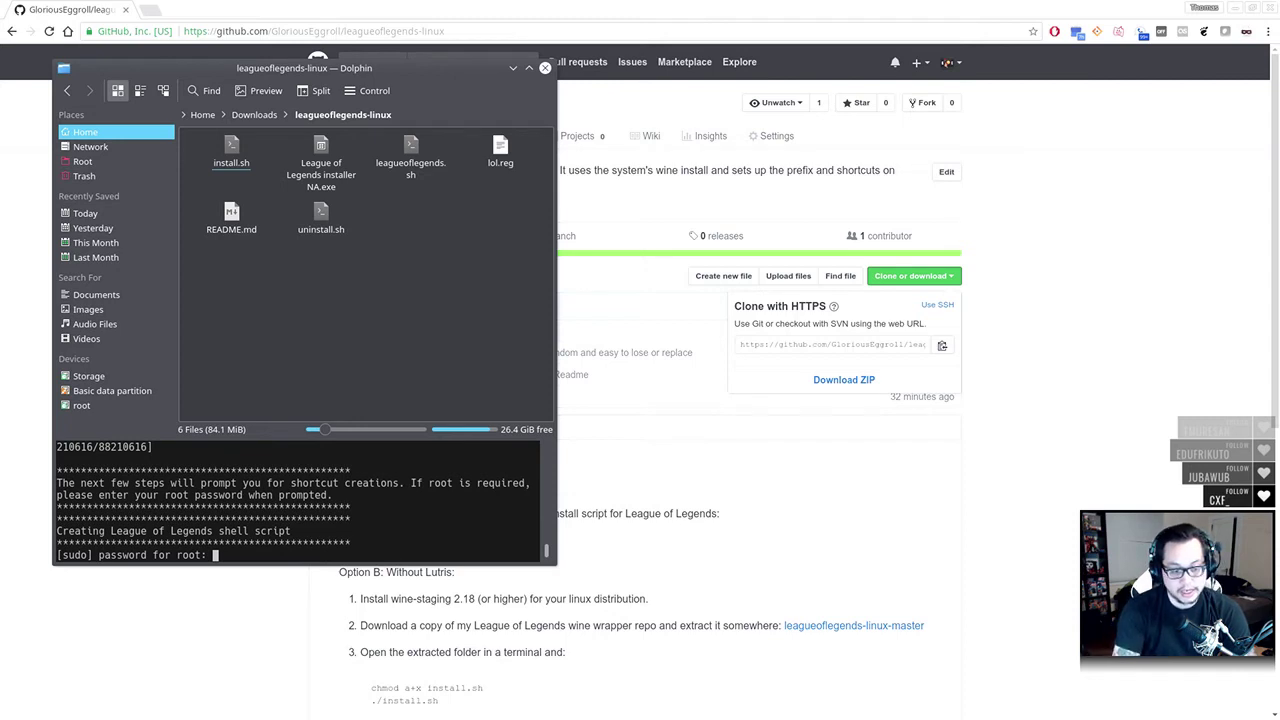
Enter the root password for the install script and agree to create both the menu and desktop shortcuts
{"action": "key", "text": "Return"}
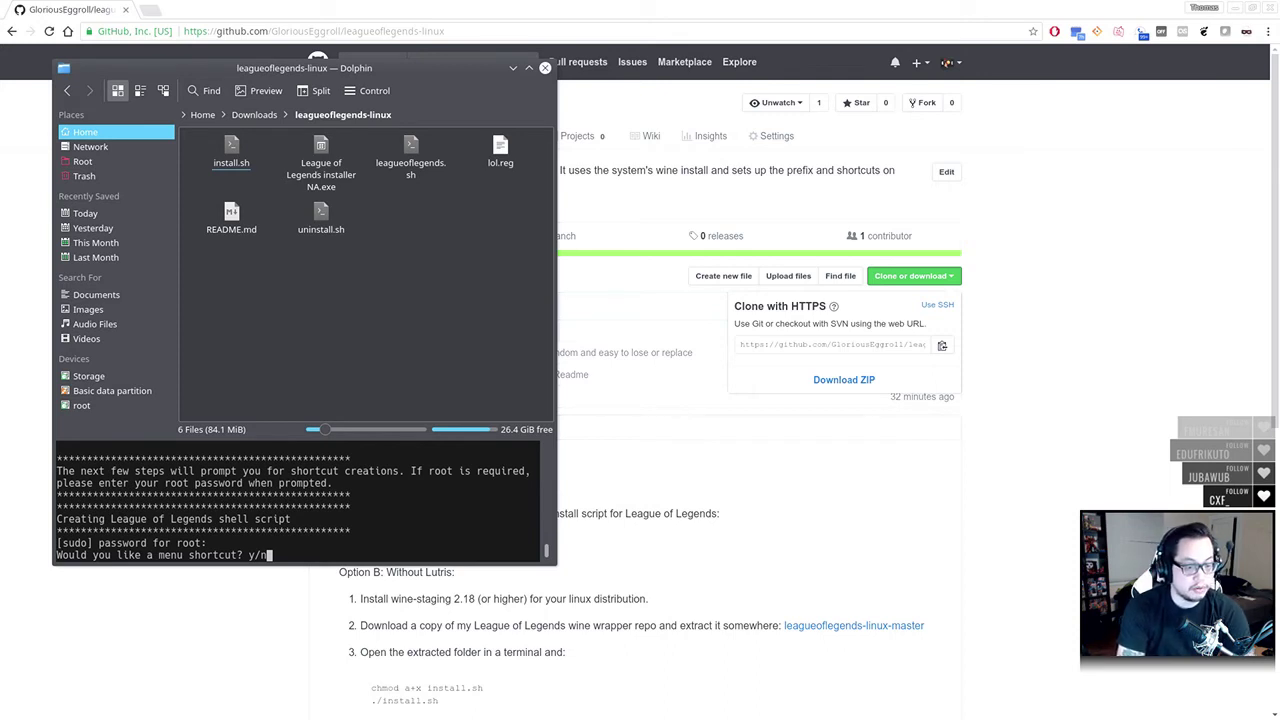
{"action": "type", "text": "y"}
{"action": "key", "text": "Return"}
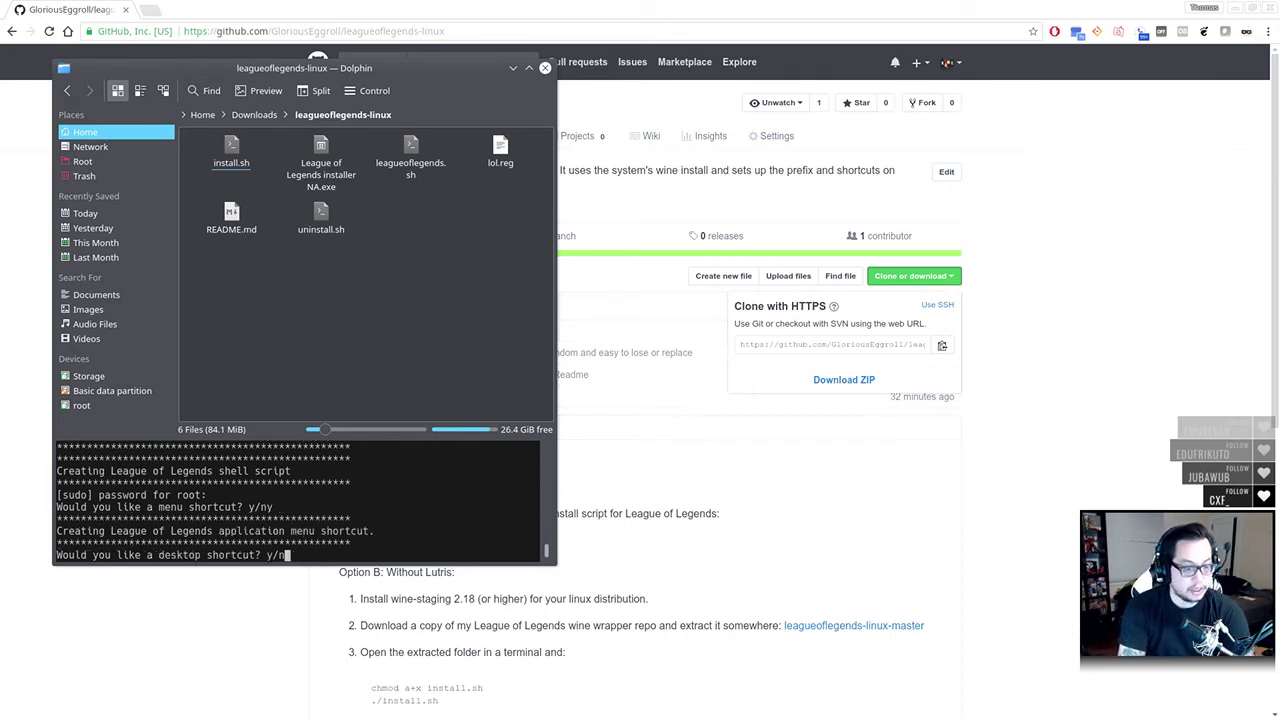
{"action": "type", "text": "y"}
{"action": "key", "text": "Return"}
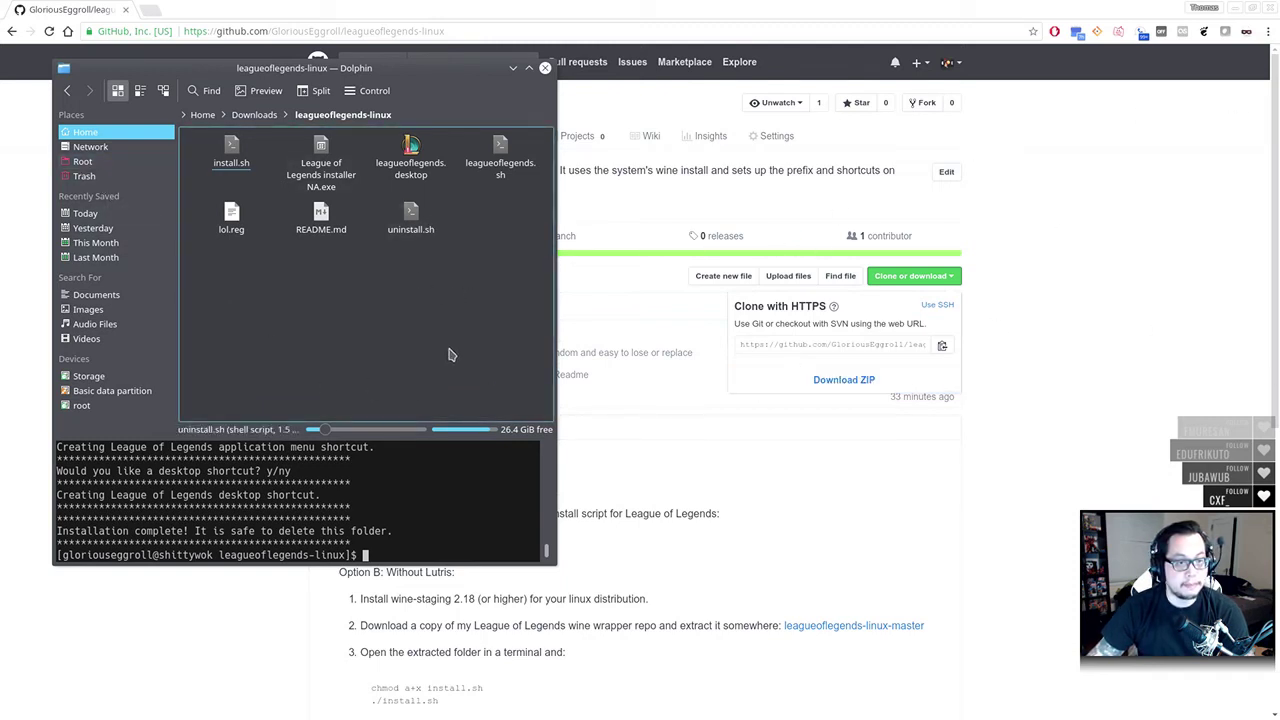
Launch League of Legends from the Games application category and accept its shortcut-update notice and Terms of Use
{"action": "left_click", "coordinate": [23, 229]}
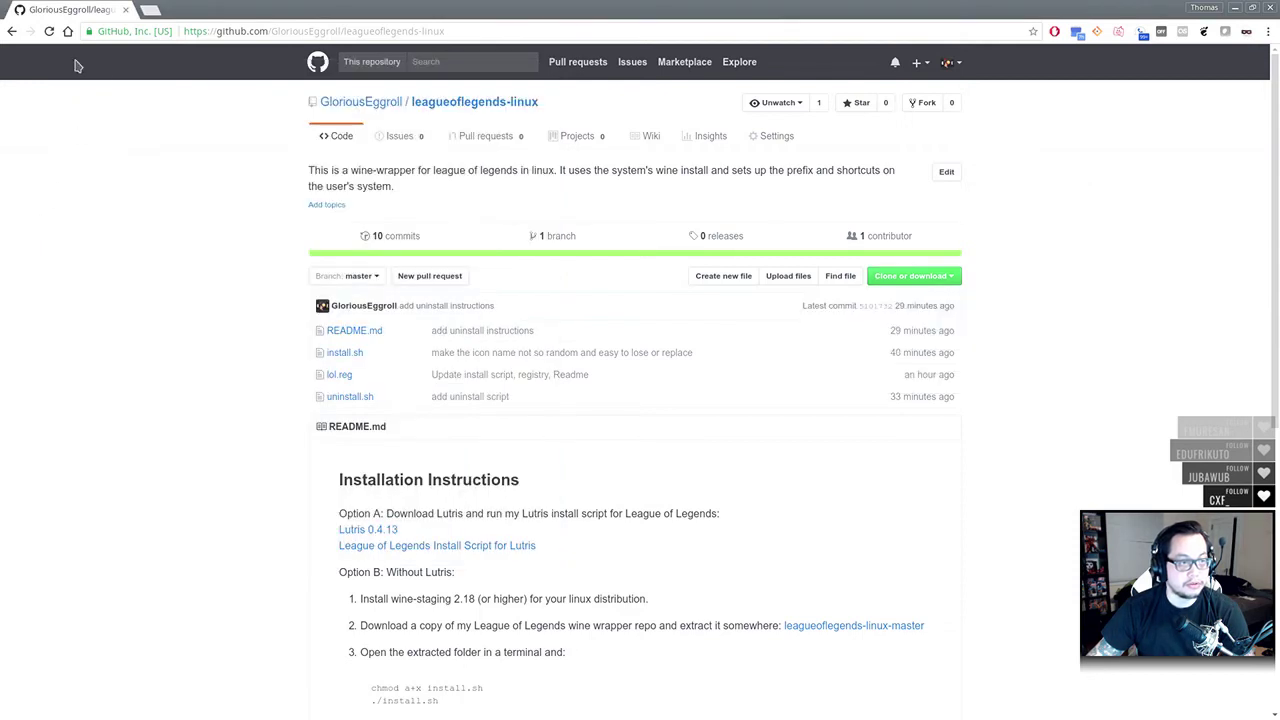
{"action": "left_click", "coordinate": [10, 8]}
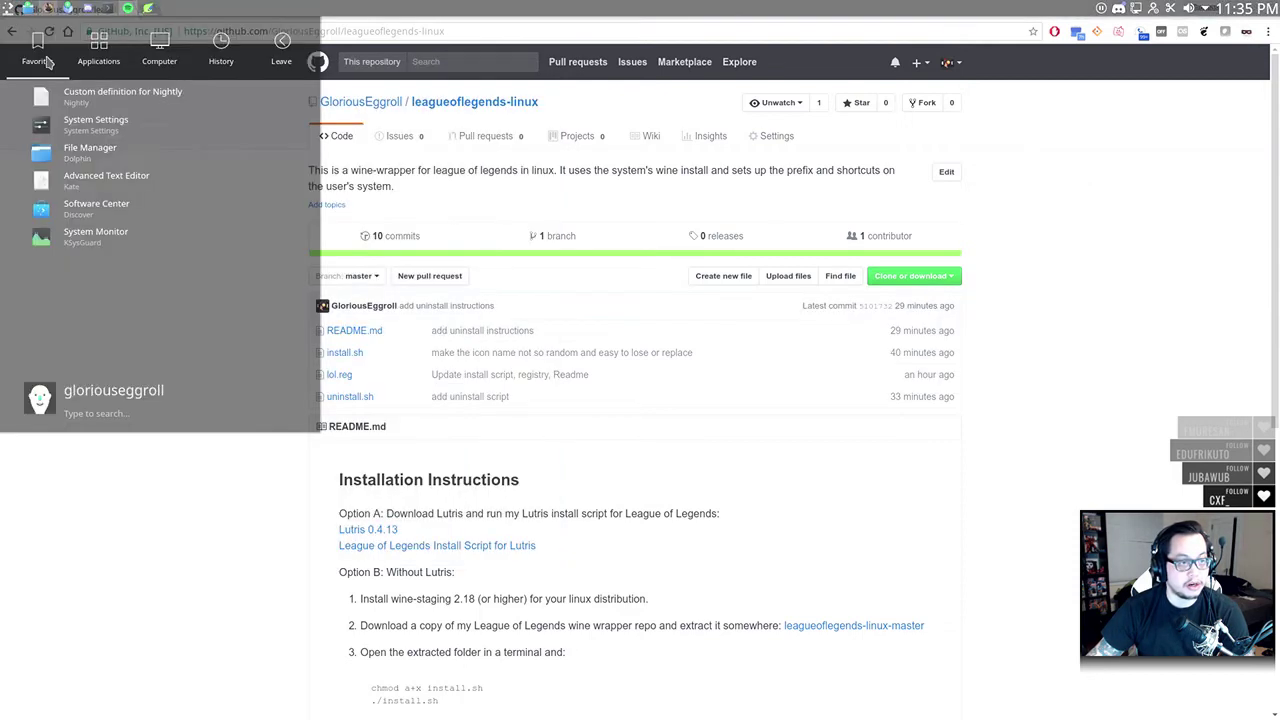
{"action": "left_click", "coordinate": [99, 52]}
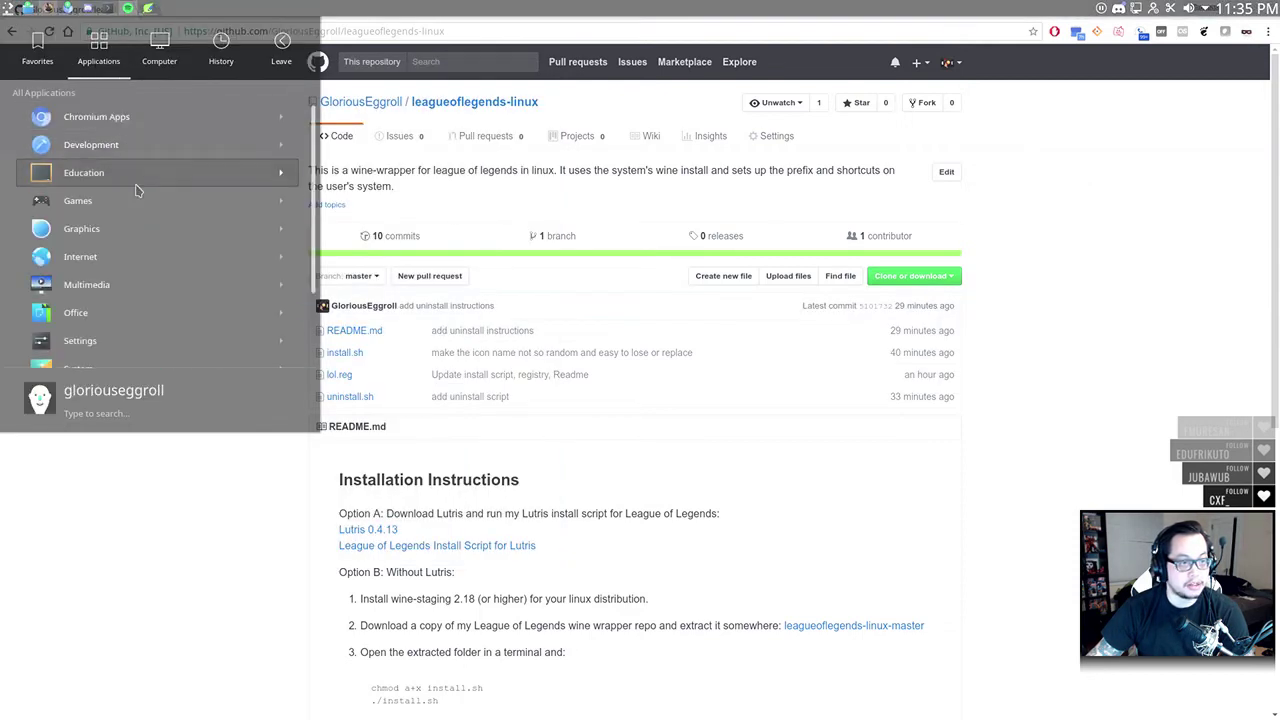
{"action": "left_click", "coordinate": [135, 201]}
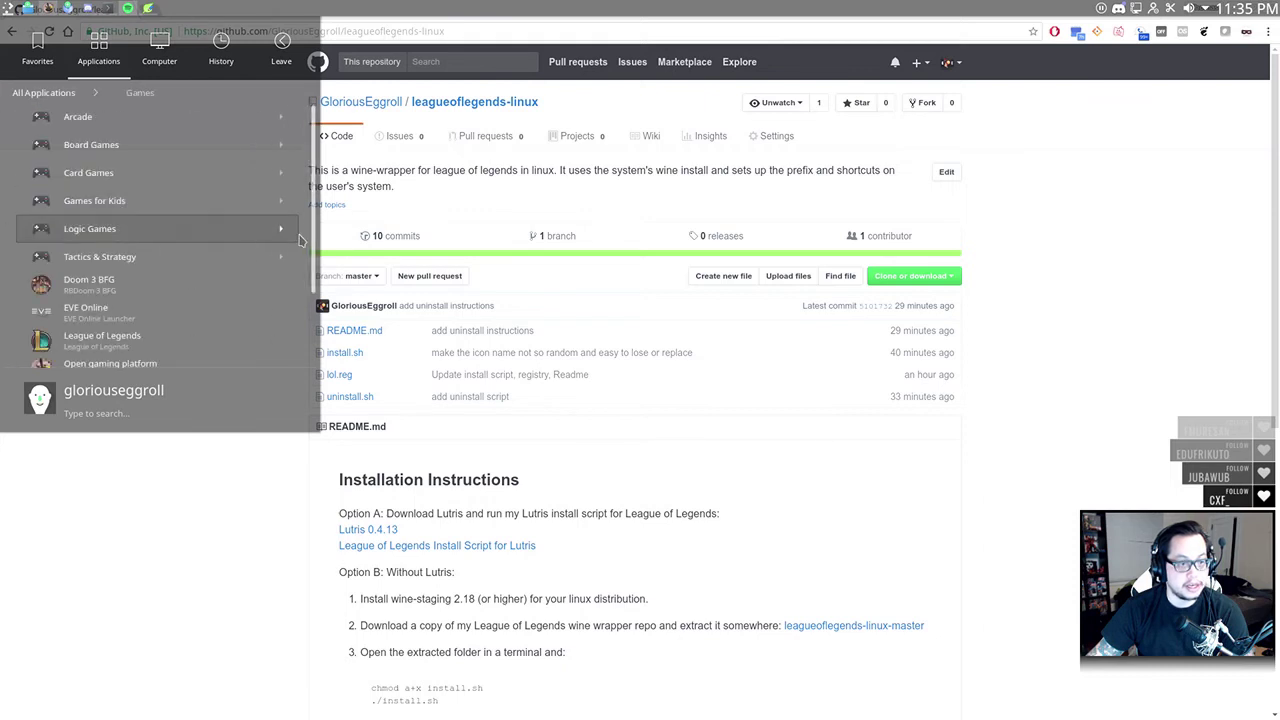
{"action": "left_click", "coordinate": [133, 344]}
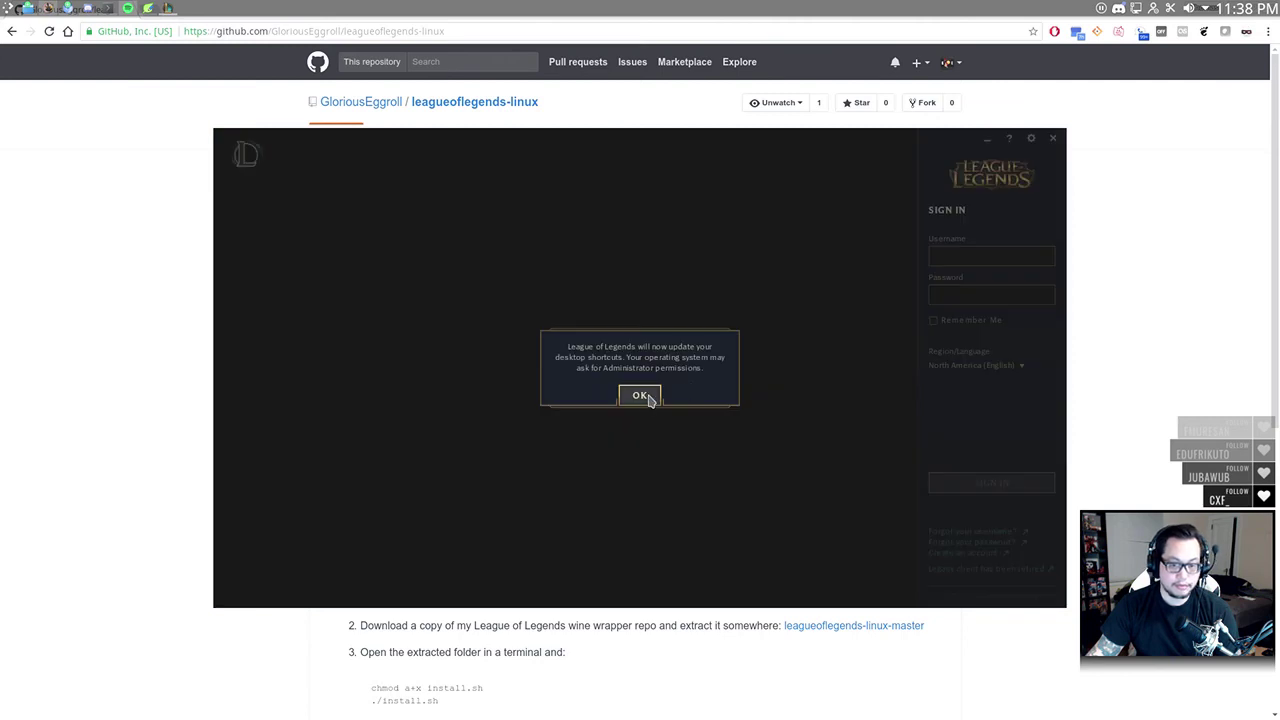
{"action": "left_click", "coordinate": [642, 400]}
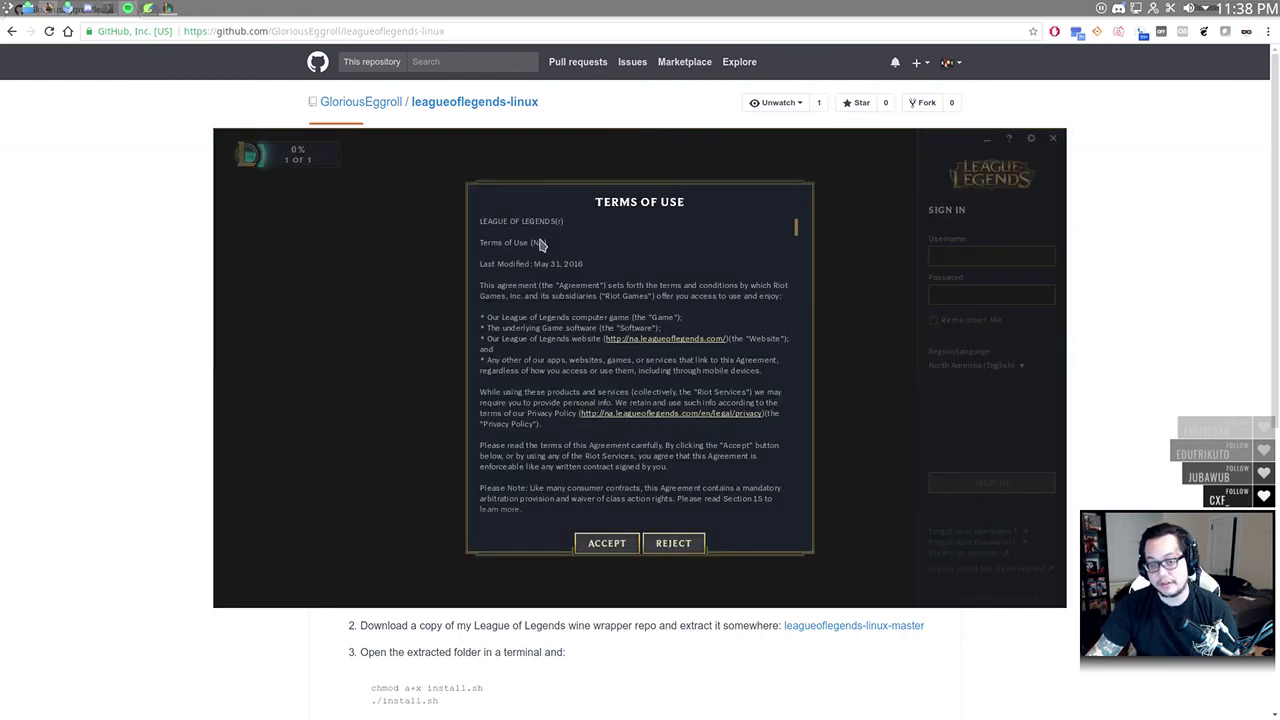
{"action": "left_click", "coordinate": [610, 545]}
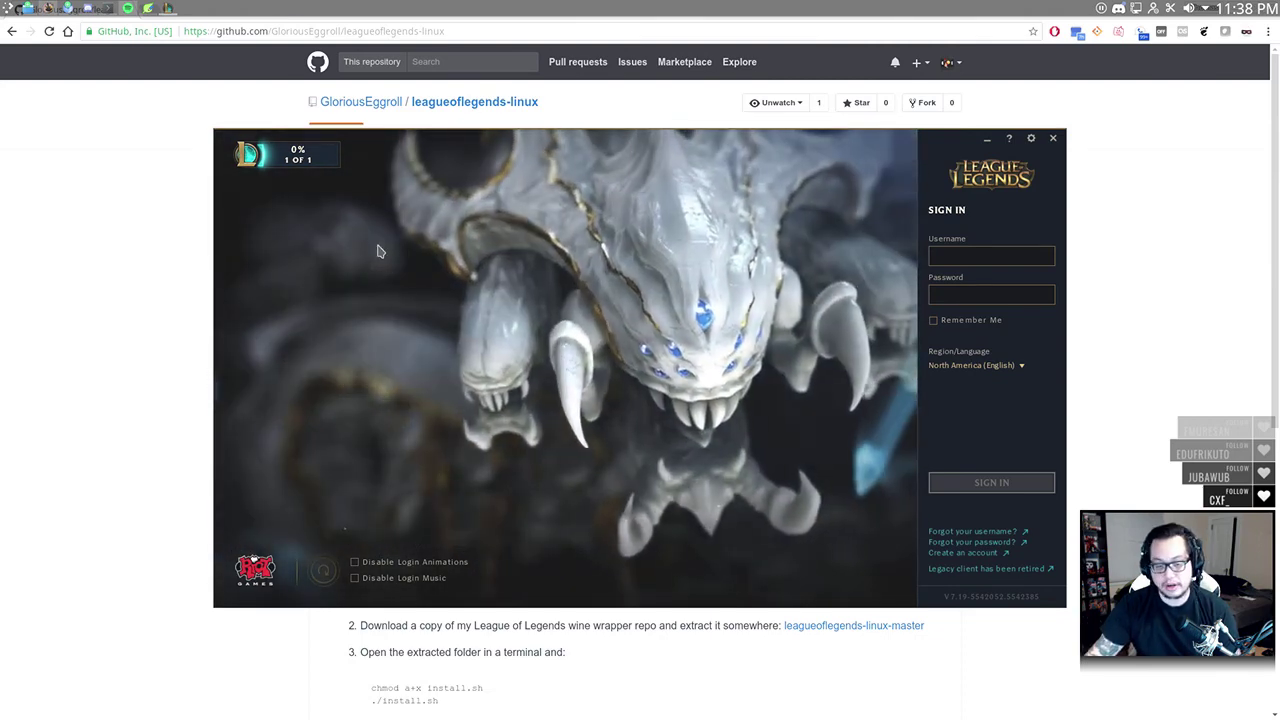
Sign in to the League of Legends client with the account username and password
{"action": "left_click", "coordinate": [979, 255]}
{"action": "type", "text": "bla"}
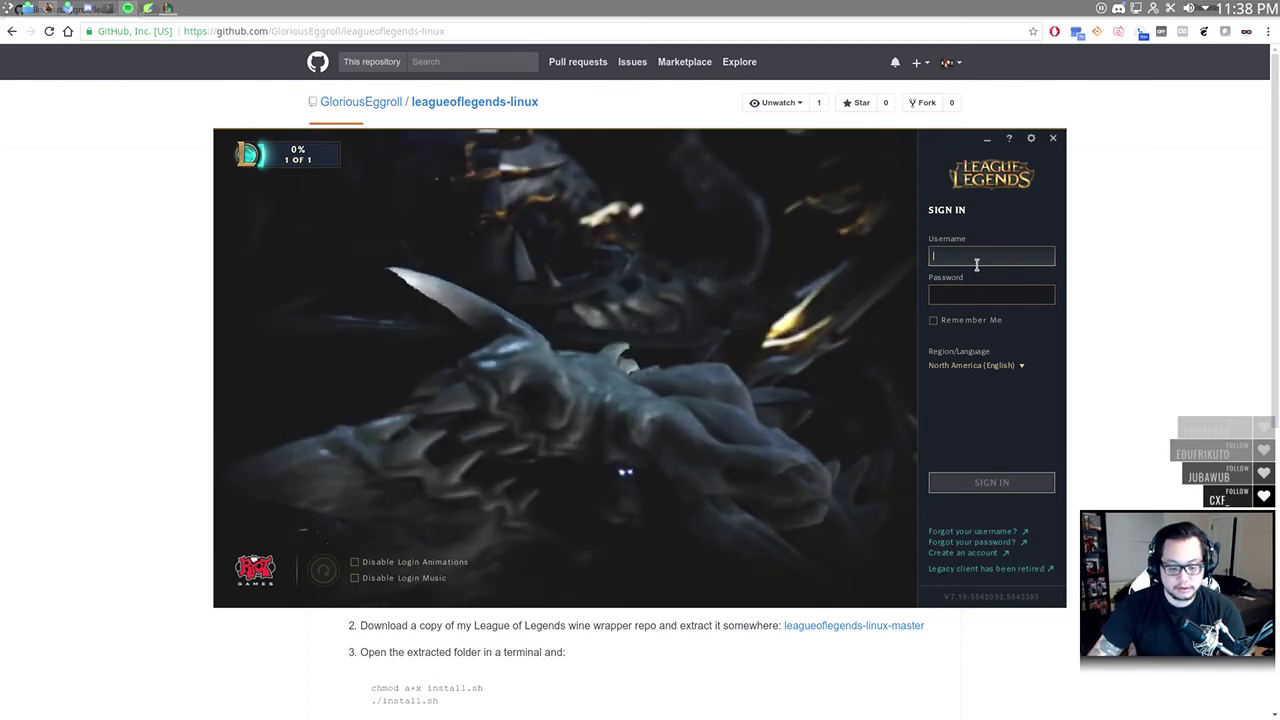
{"action": "type", "text": "ckhive"}
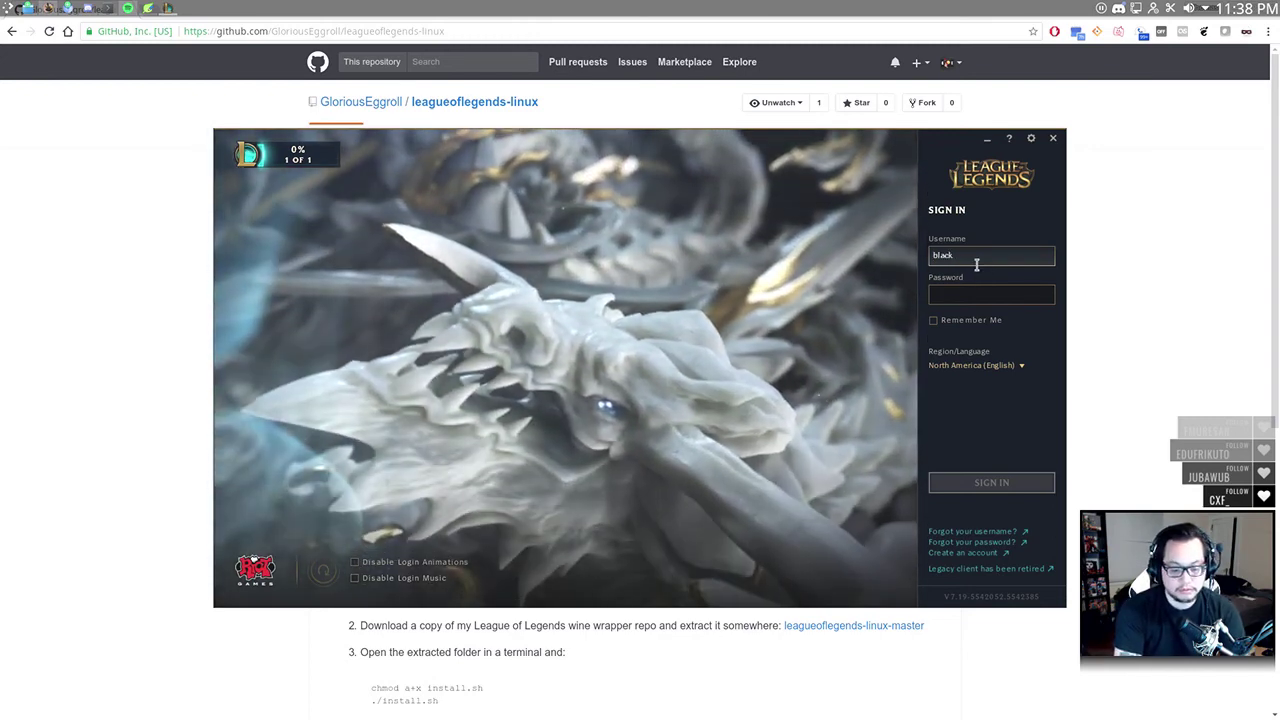
{"action": "key", "text": "Tab"}
{"action": "type", "text": "**********"}
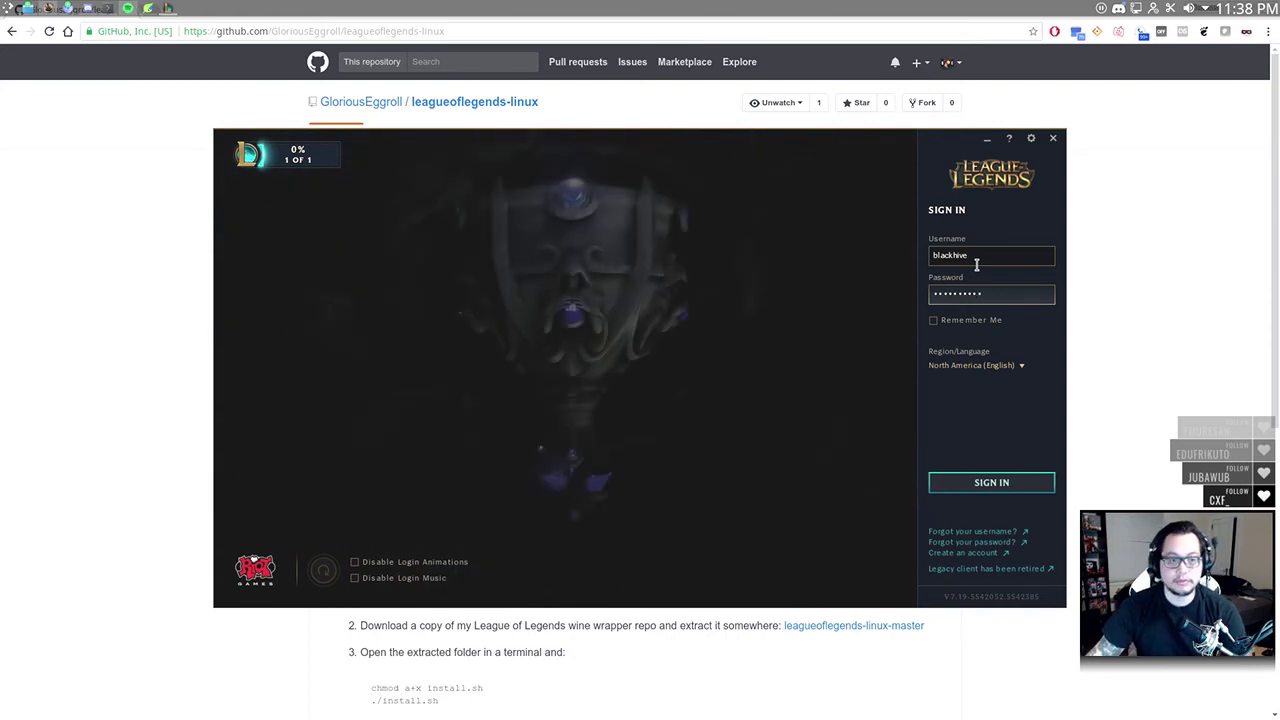
{"action": "key", "text": "Return"}
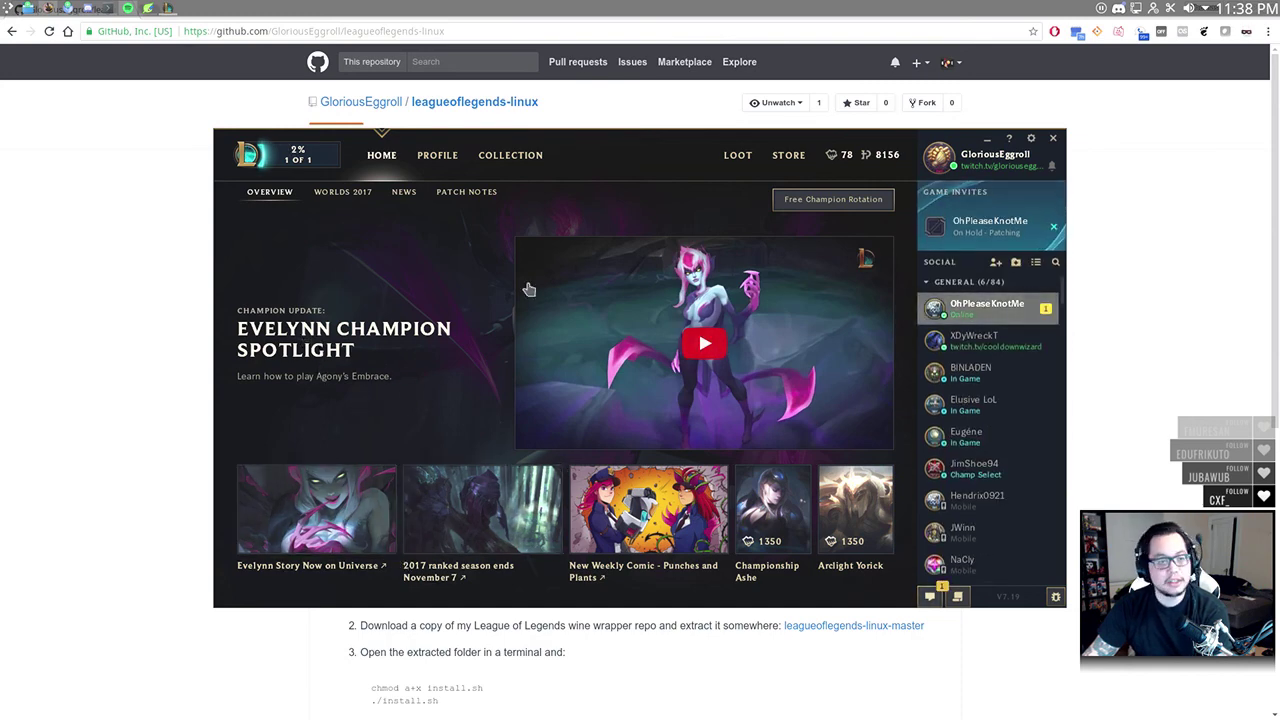
Exit the League of Legends client and confirm the exit
{"action": "left_click", "coordinate": [1052, 140]}
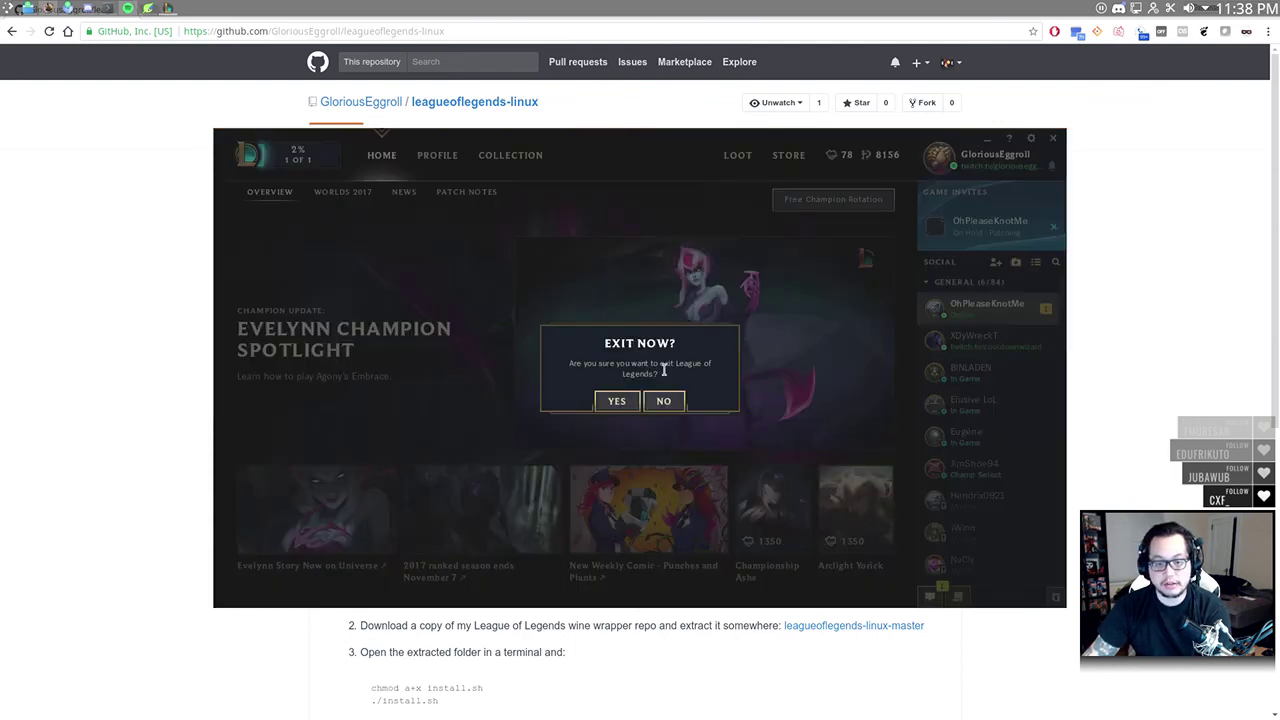
{"action": "left_click", "coordinate": [621, 402]}
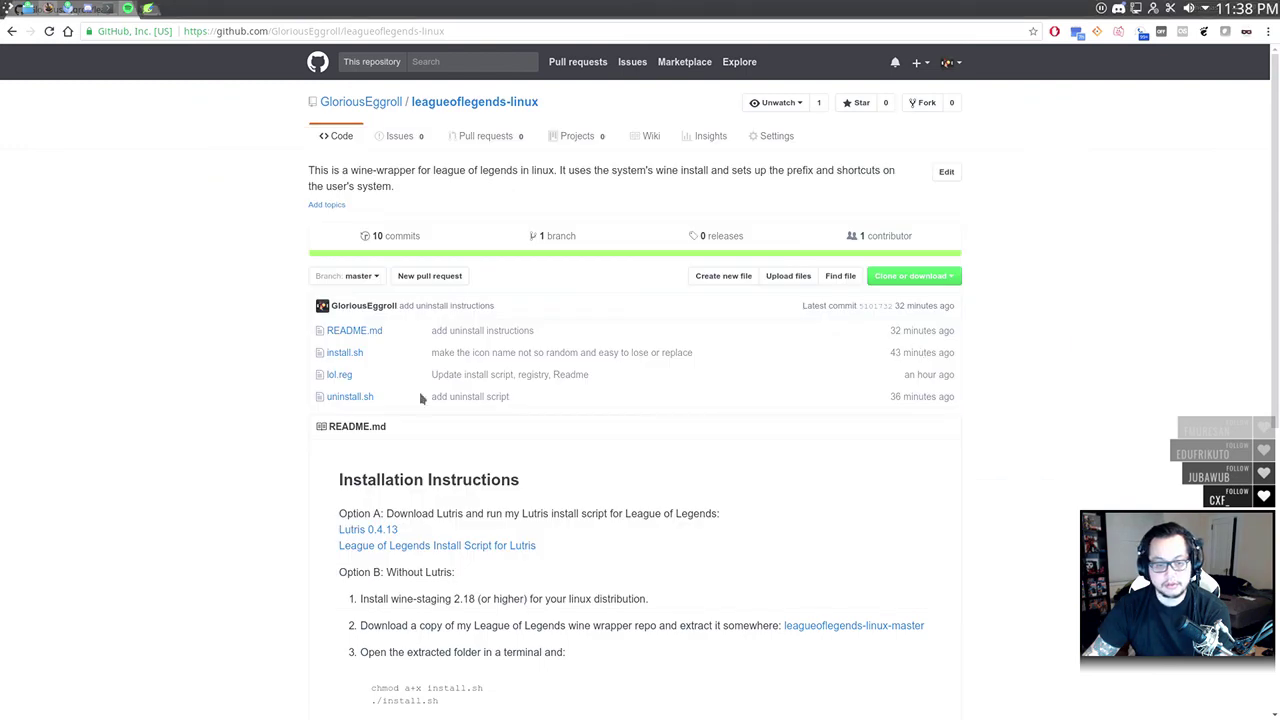
{"action": "left_click", "coordinate": [136, 348]}
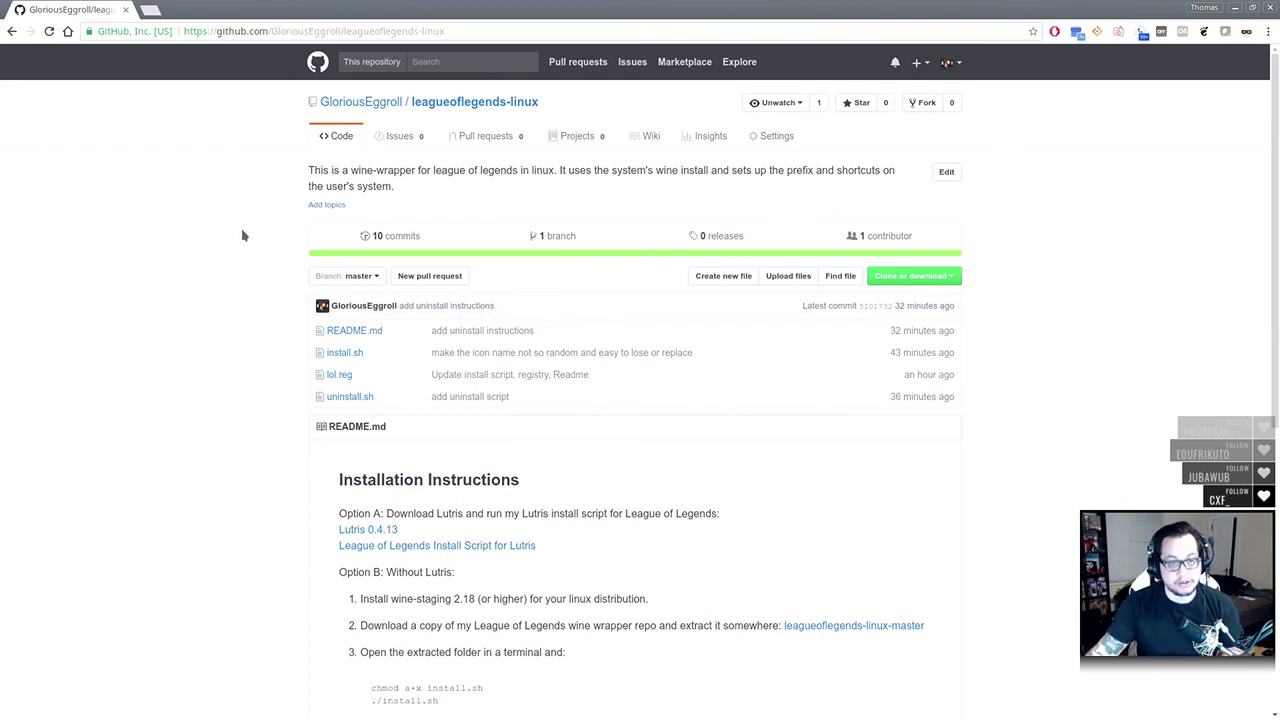
Review the README's launch methods, uninstallation instructions and technical notes on the GitHub repository page
{"action": "scroll", "coordinate": [210, 276], "scroll_direction": "down", "scroll_amount": 2}
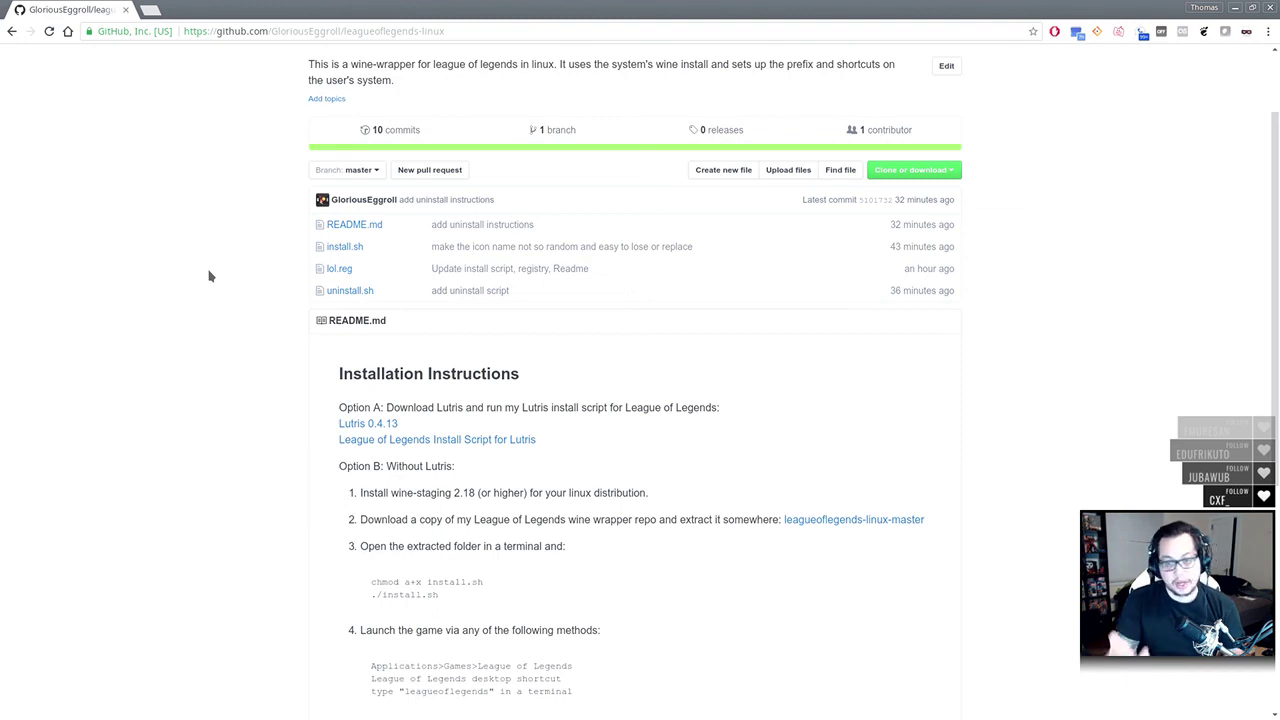
{"action": "scroll", "coordinate": [210, 276], "scroll_direction": "down", "scroll_amount": 1}
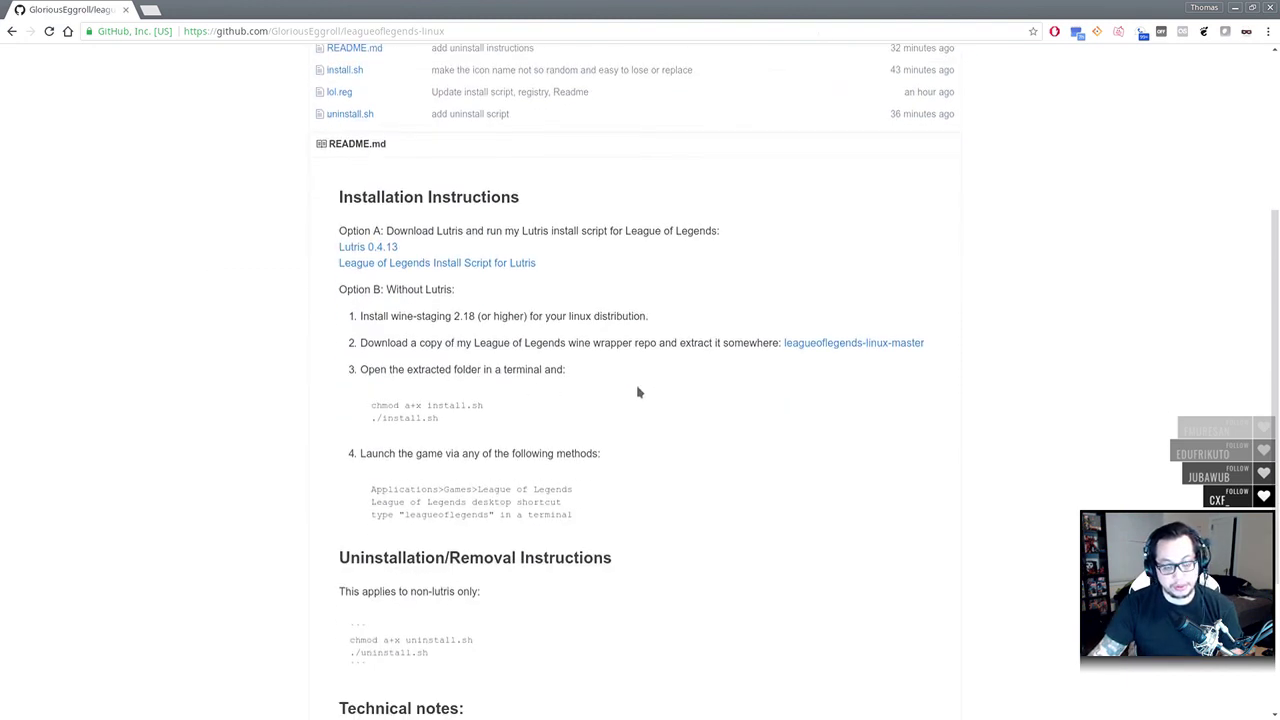
{"action": "scroll", "coordinate": [664, 387], "scroll_direction": "down", "scroll_amount": 2}
{"action": "scroll", "coordinate": [700, 389], "scroll_direction": "down", "scroll_amount": 2}
{"action": "scroll", "coordinate": [926, 486], "scroll_direction": "up", "scroll_amount": 3}
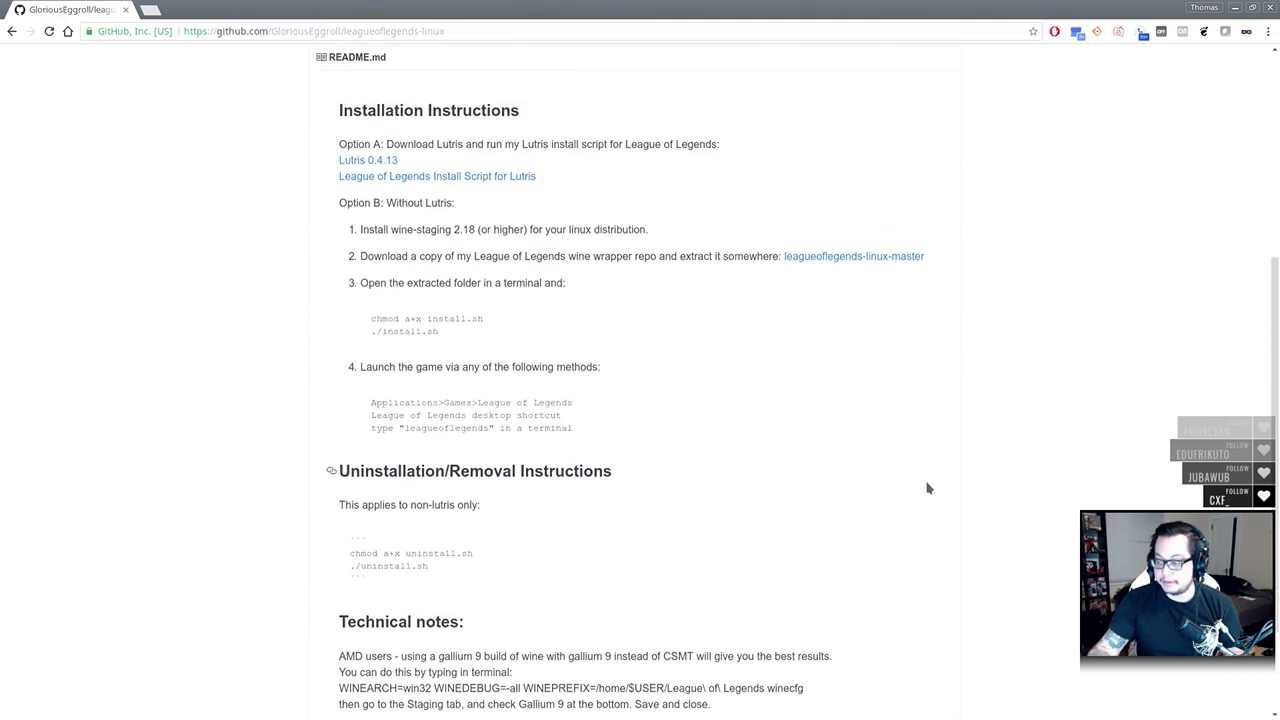